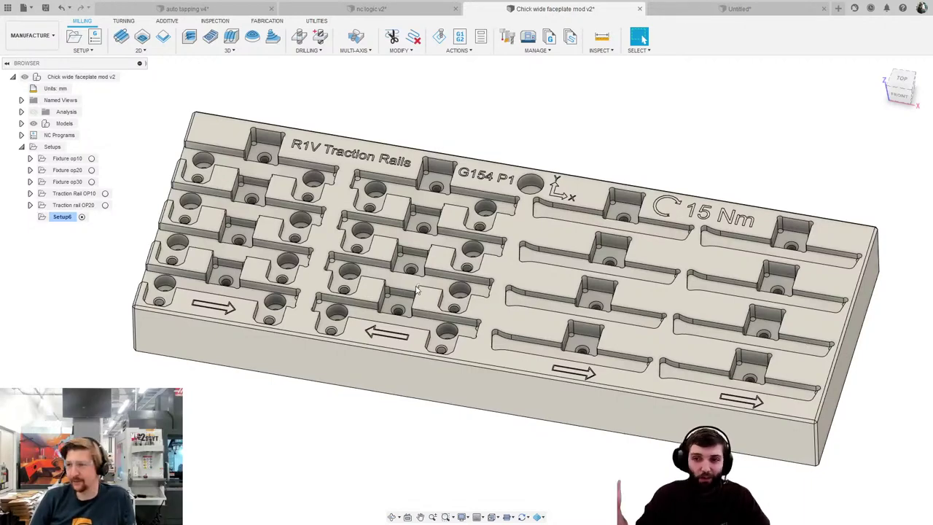
Create a Face operation in Setup6 using tool 19, the 50 mm face mill, and generate its toolpath.
middle_click_drag(419, 284, 421, 278)
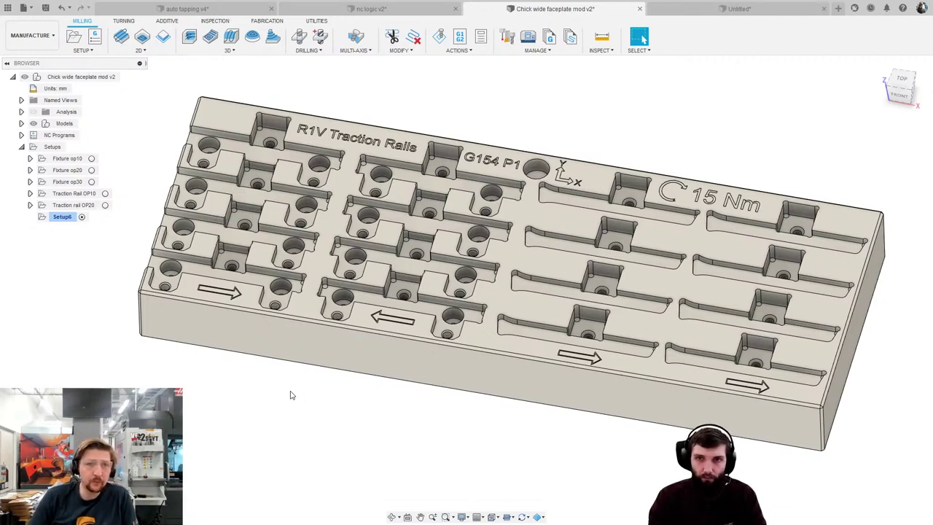
left_click(122, 36)
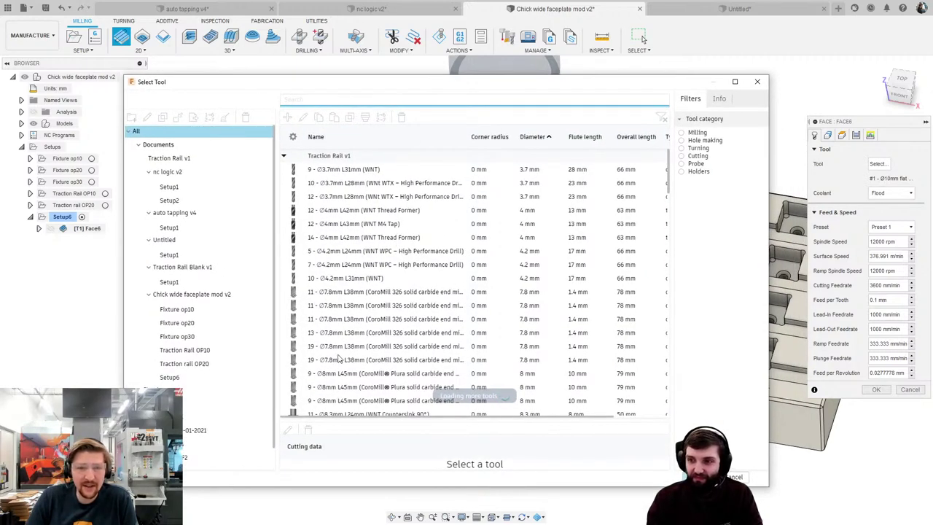
scroll(339, 357, "down", 4)
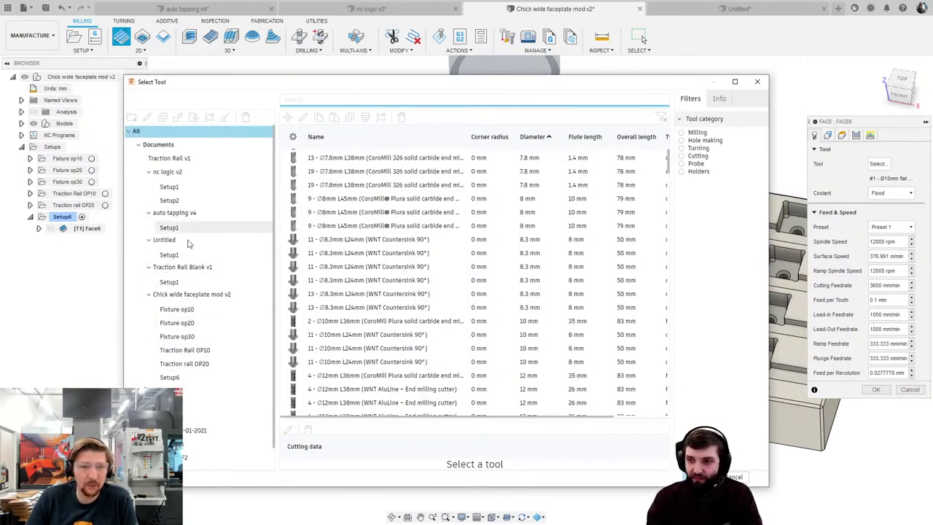
scroll(188, 244, "down", 1)
left_click(191, 407)
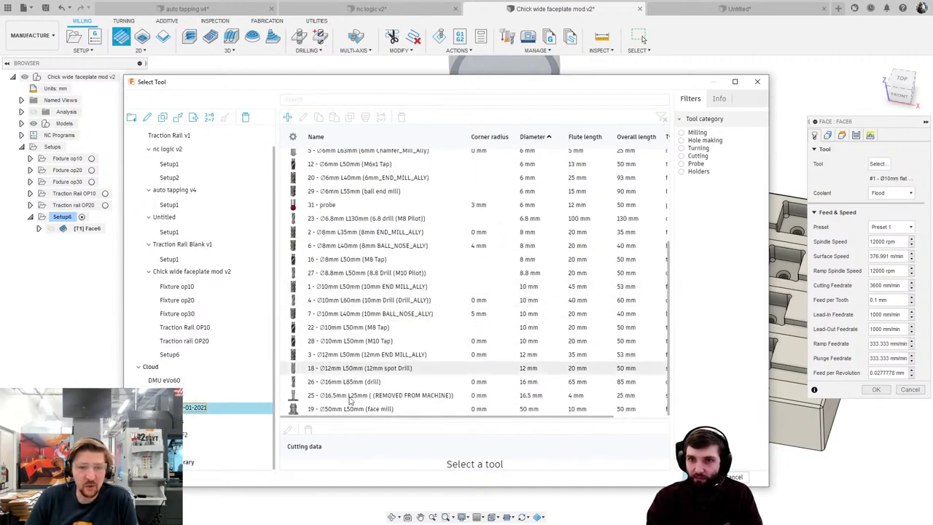
left_click(348, 409)
key("Return")
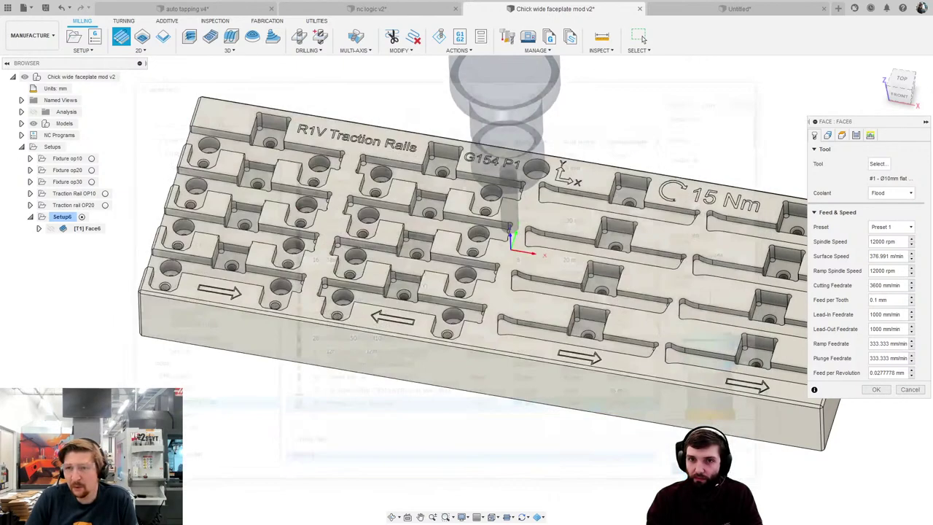
left_click(876, 389)
scroll(500, 302, "down", 3)
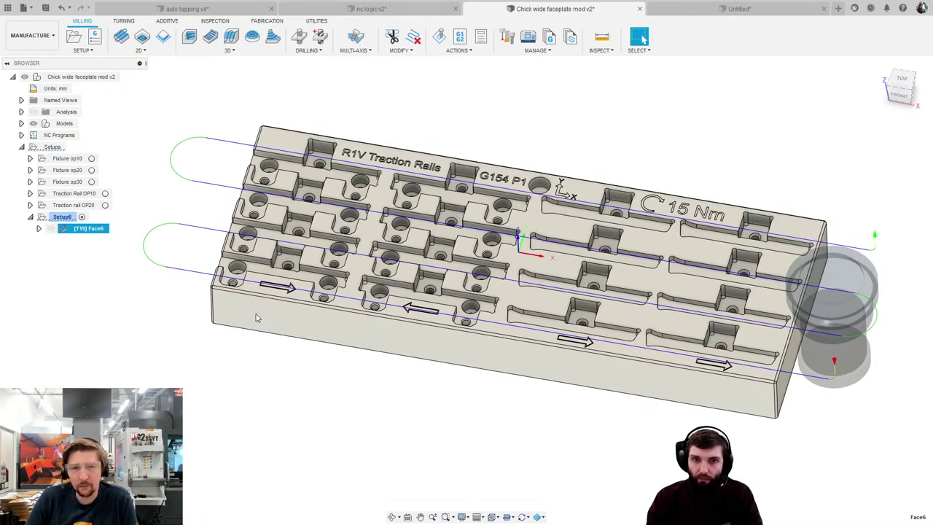
Edit the Face operation's passes and make the 30 mm pass extension the default value.
scroll(211, 283, "up", 3)
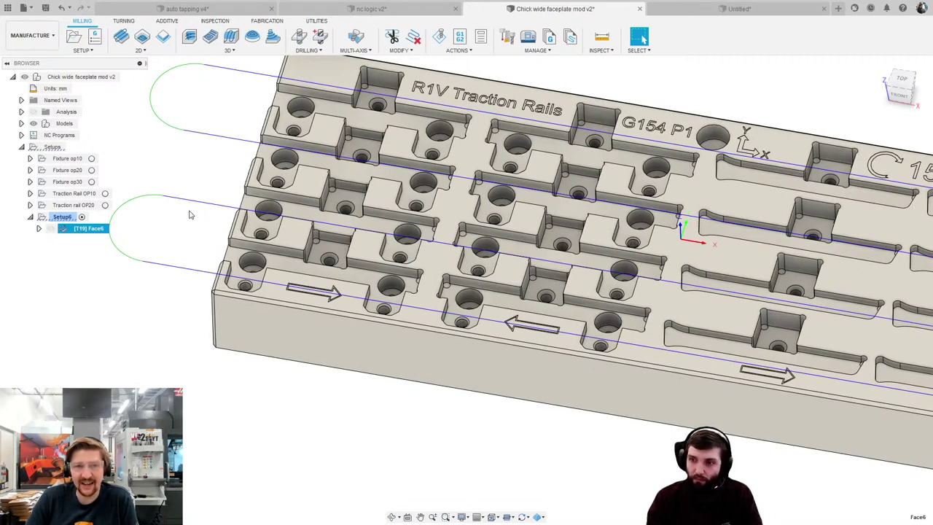
right_click(88, 228)
left_click(95, 11)
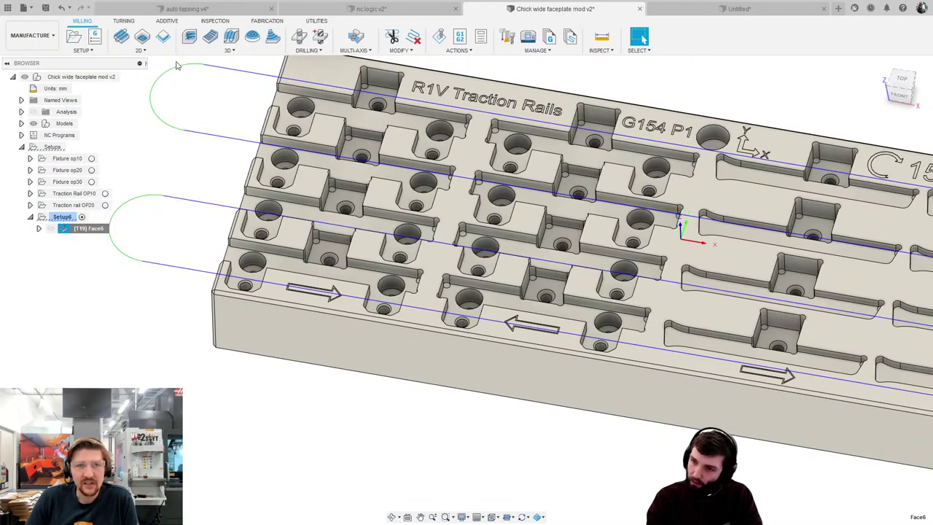
left_click(855, 135)
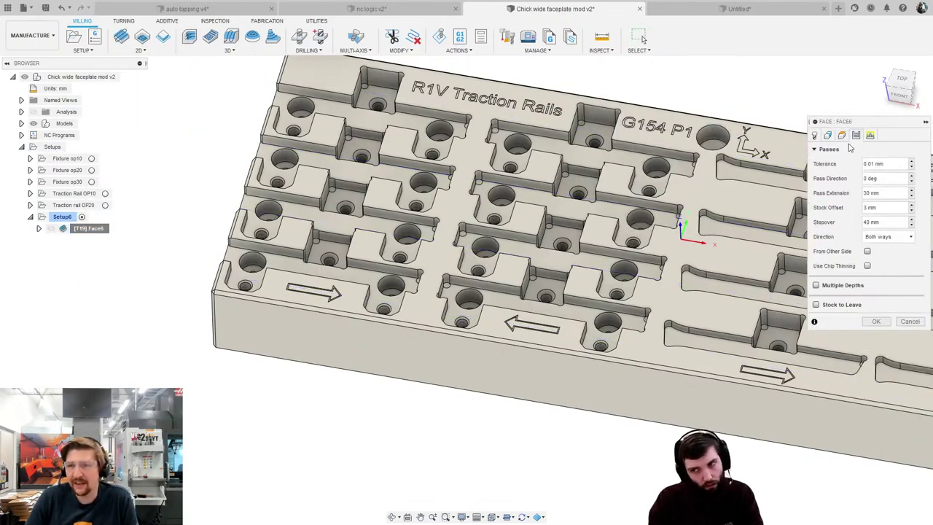
right_click(880, 192)
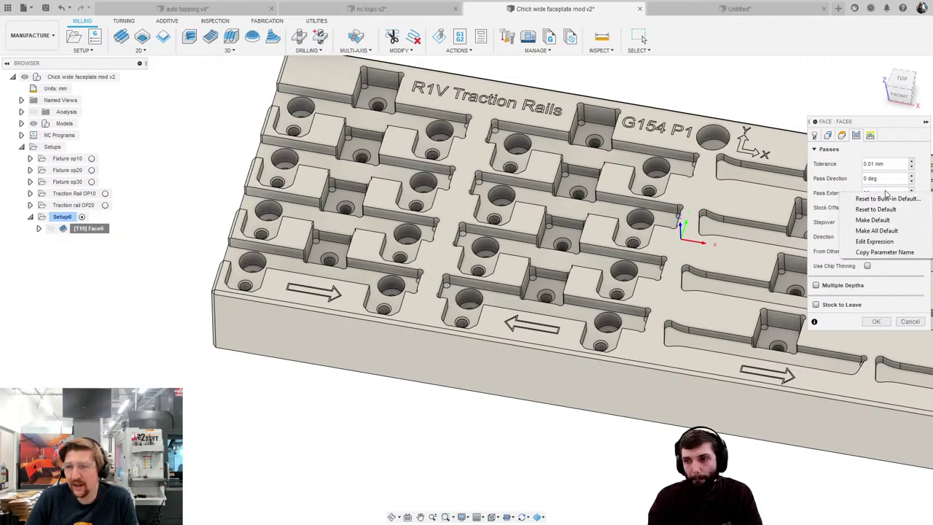
left_click(890, 220)
right_click(885, 194)
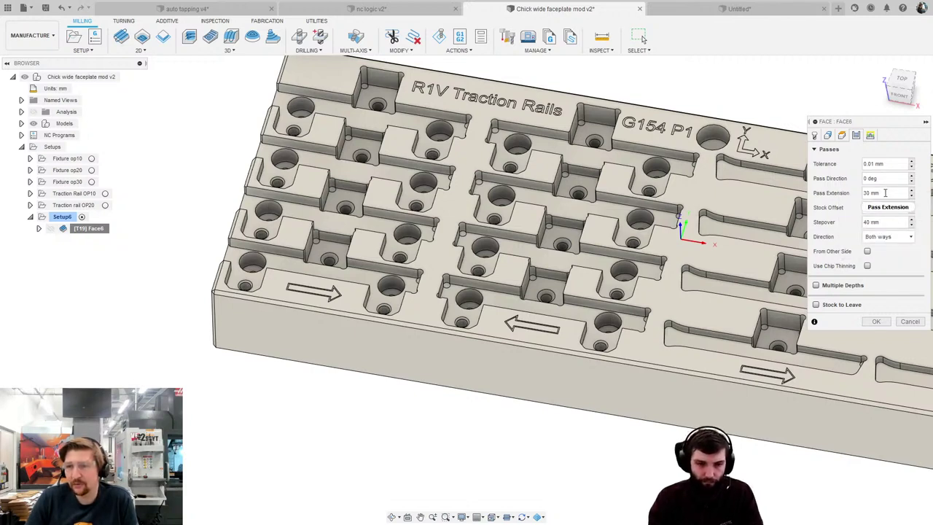
left_click(878, 209)
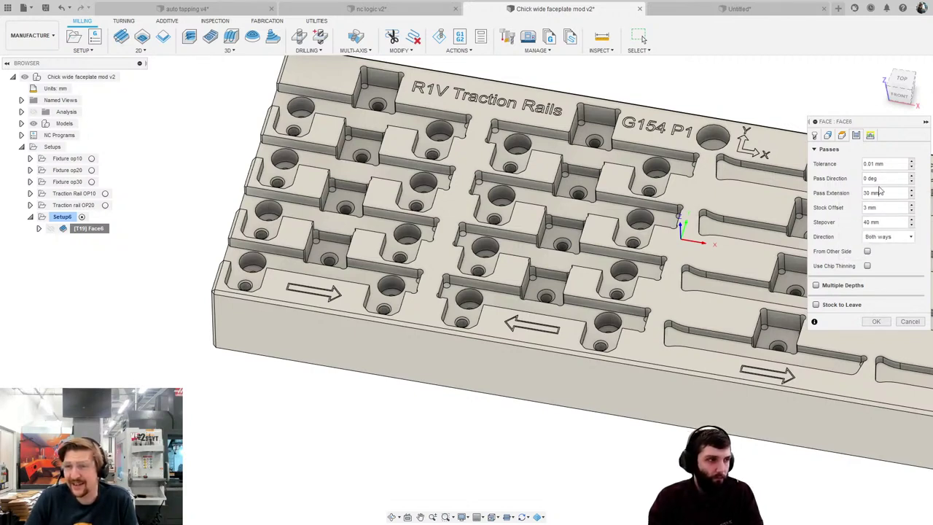
Set the Face operation's pass extension to 0 mm and regenerate the toolpath.
key("BackSpace")
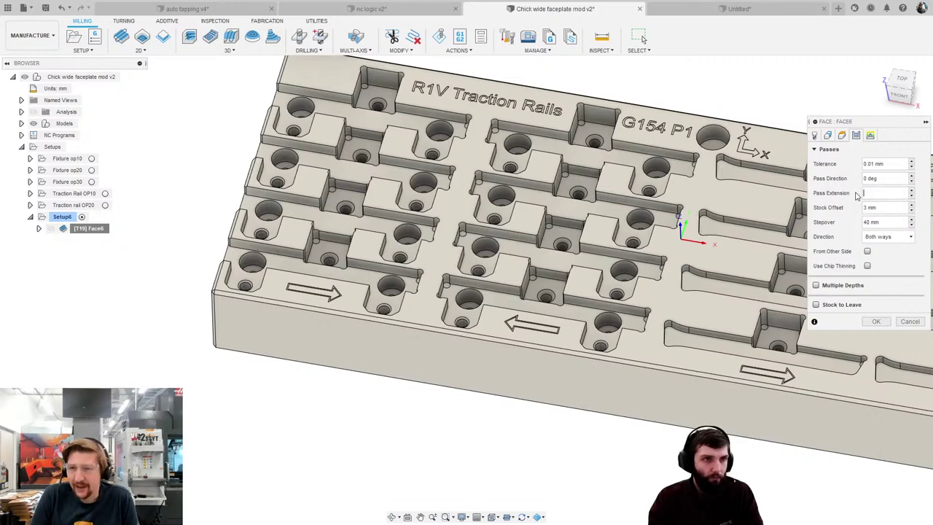
type("0")
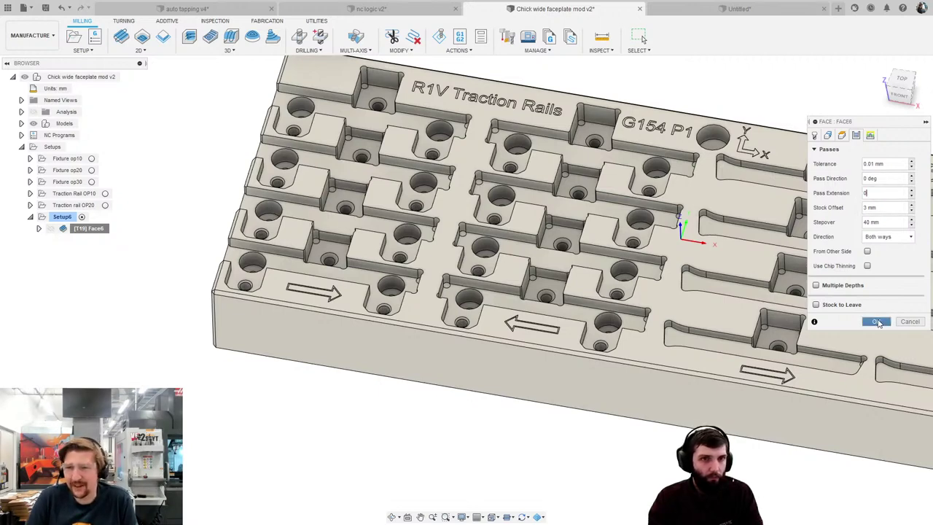
left_click(876, 321)
scroll(202, 270, "up", 5)
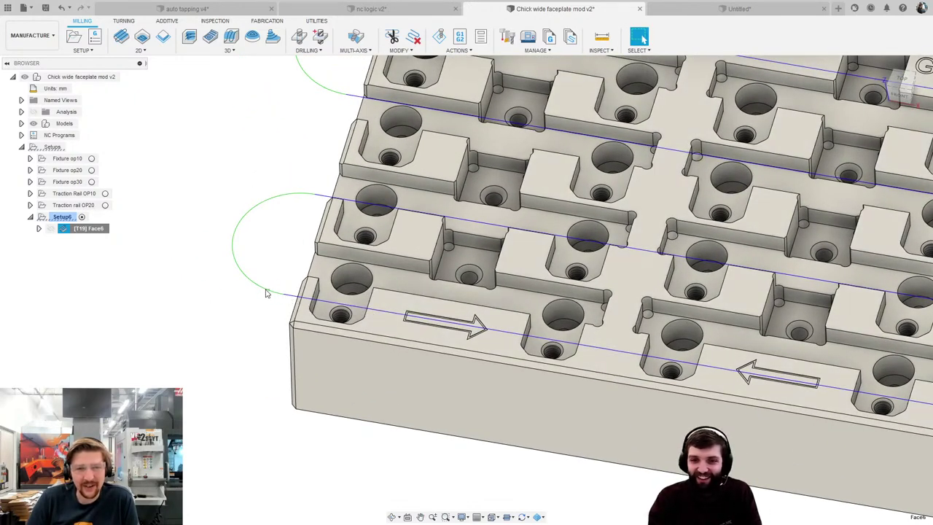
Check the machining time calculated for the Face operation in Setup6.
left_click(266, 292)
left_click(95, 229)
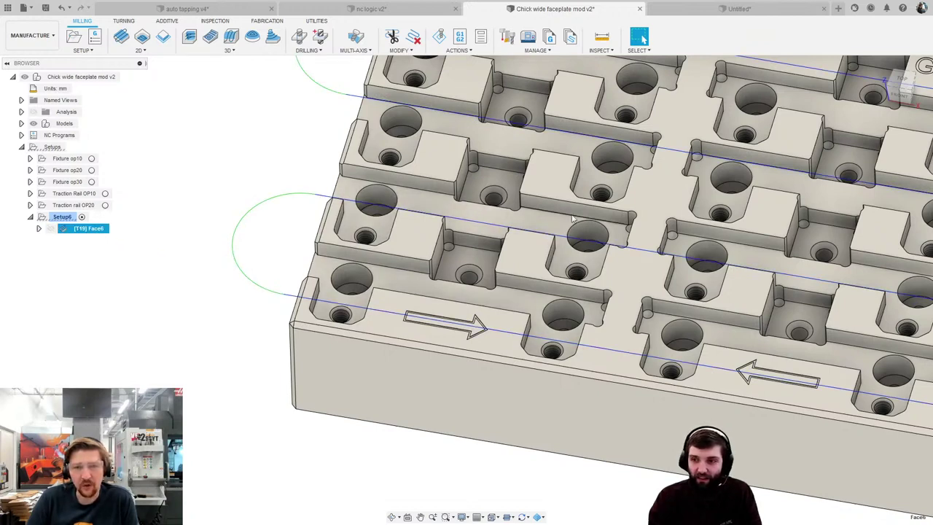
right_click(91, 234)
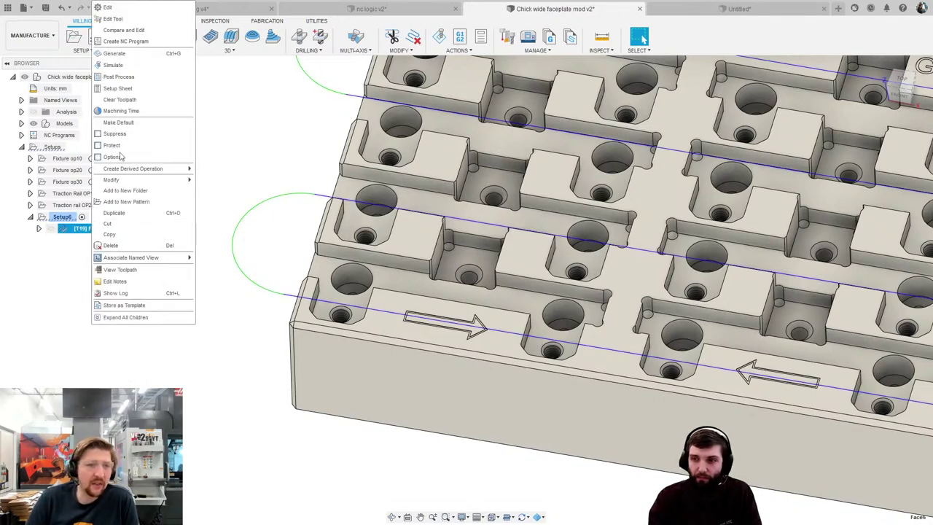
left_click(128, 111)
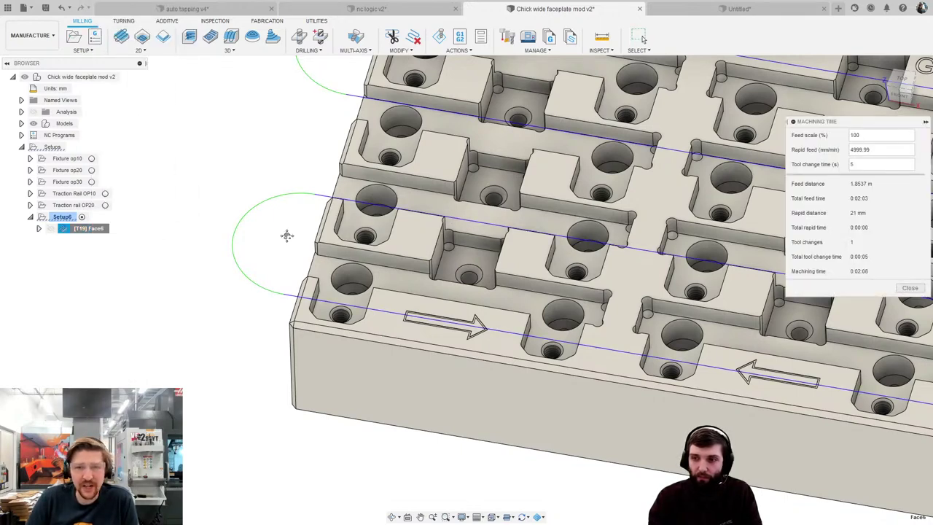
middle_click_drag(286, 235, 316, 265)
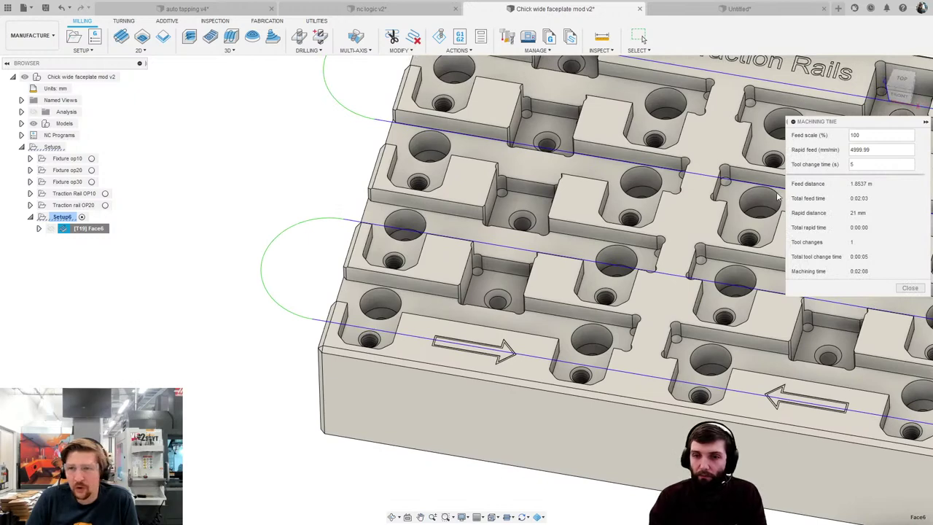
left_click(909, 287)
Simulate the Face operation and examine the cutter's turnaround beyond the stock edge, with the tool both hidden and shown.
right_click(88, 233)
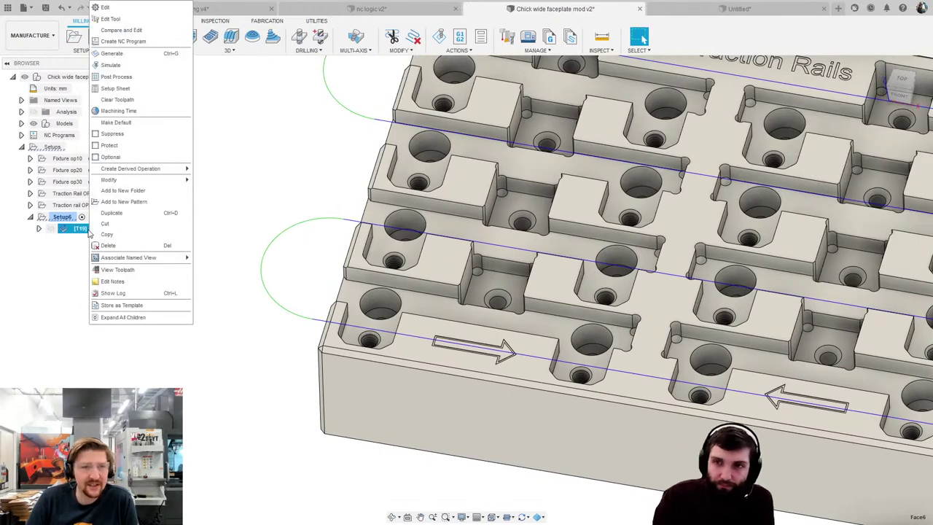
left_click(110, 66)
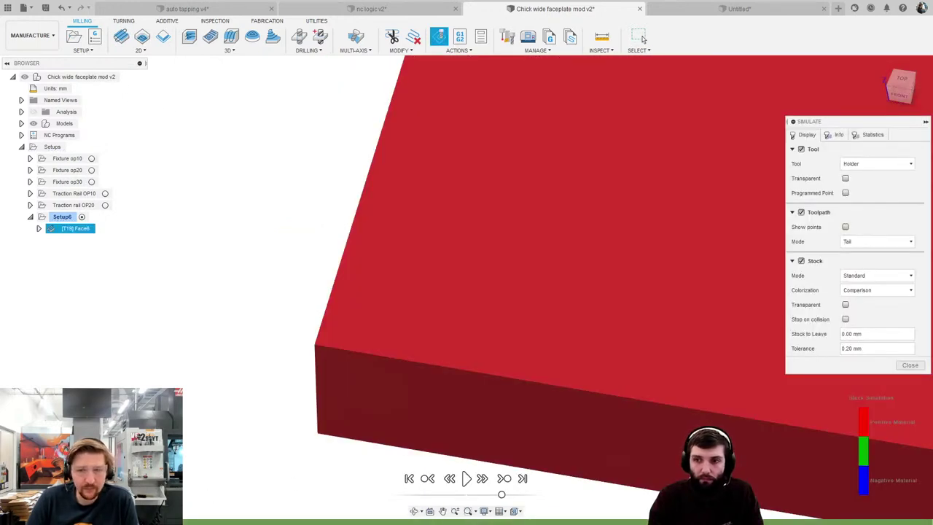
left_click_drag(186, 518, 241, 510)
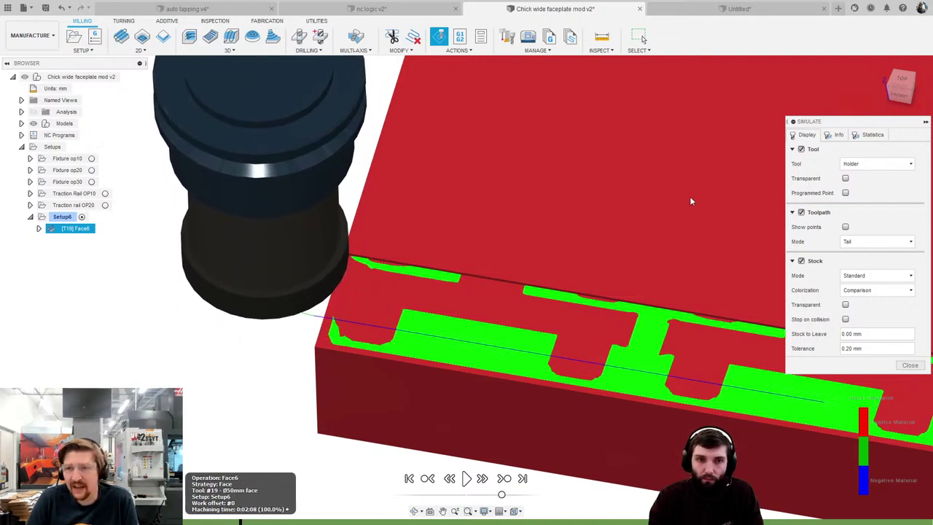
left_click(801, 148)
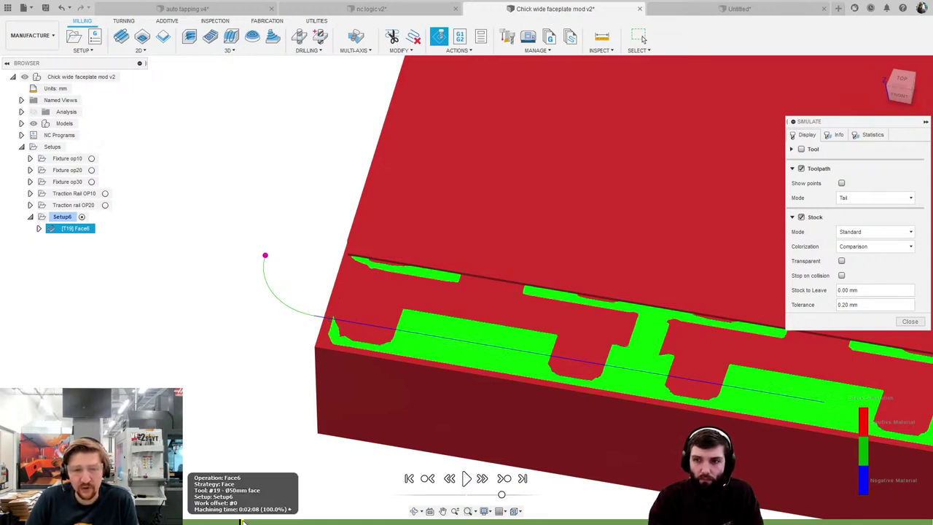
mouse_move(241, 521)
left_mouse_down()
mouse_move(257, 518)
mouse_move(235, 522)
left_mouse_up()
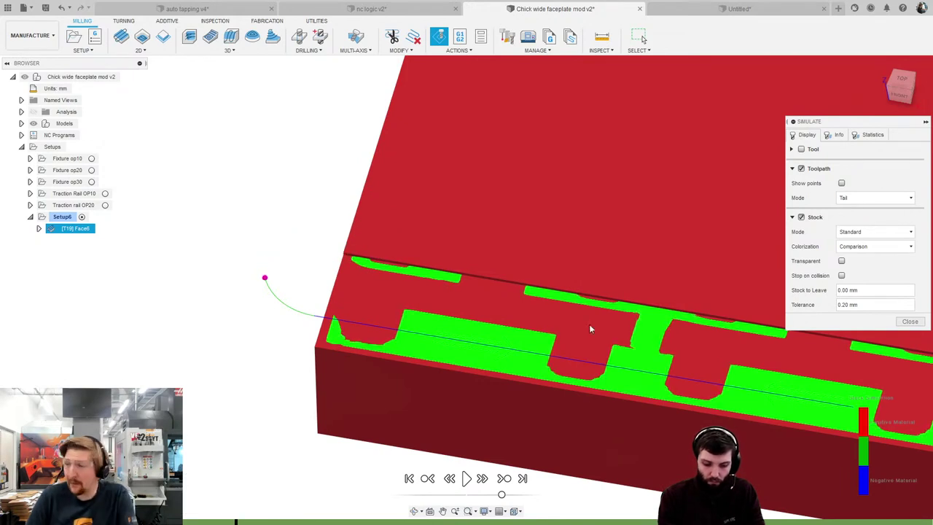
left_click(801, 149)
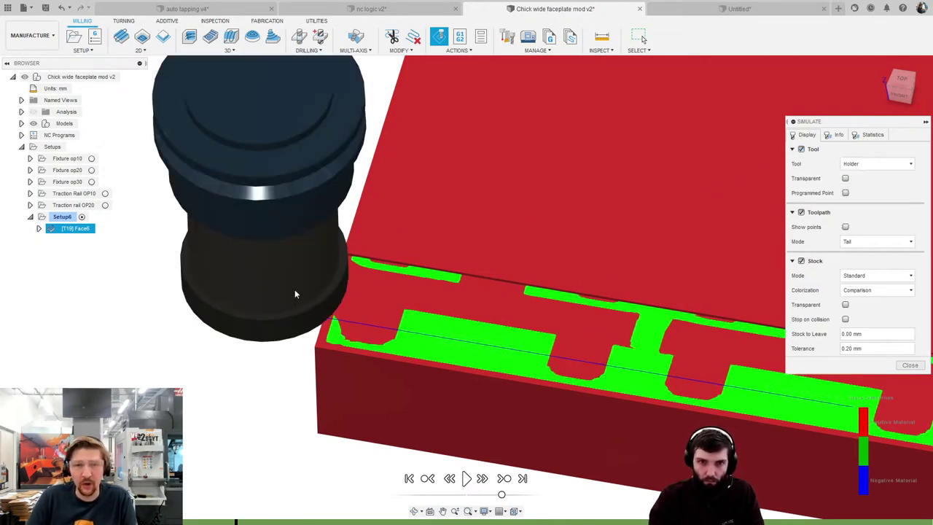
mouse_move(240, 519)
left_mouse_down()
mouse_move(267, 517)
mouse_move(245, 511)
left_mouse_up()
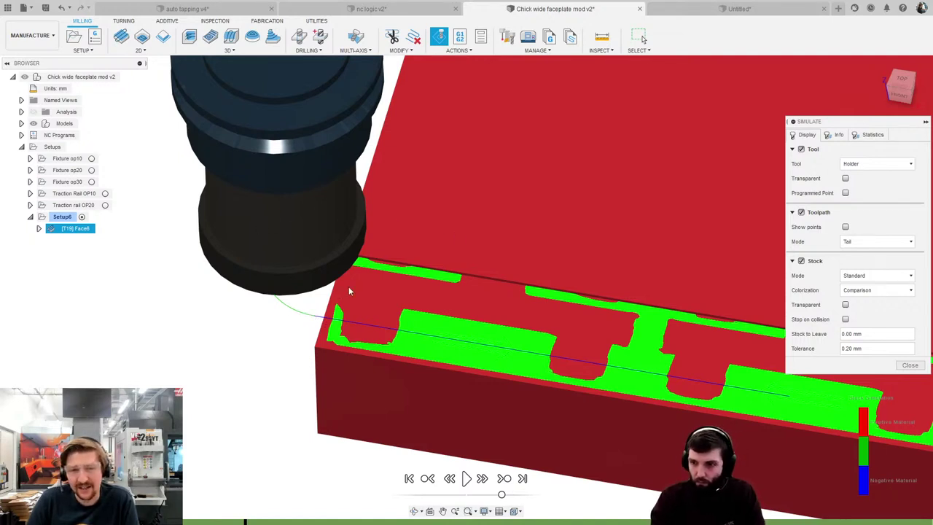
left_click(910, 364)
Set the Face operation's pass extension to 30 mm and regenerate the toolpath.
right_click(91, 229)
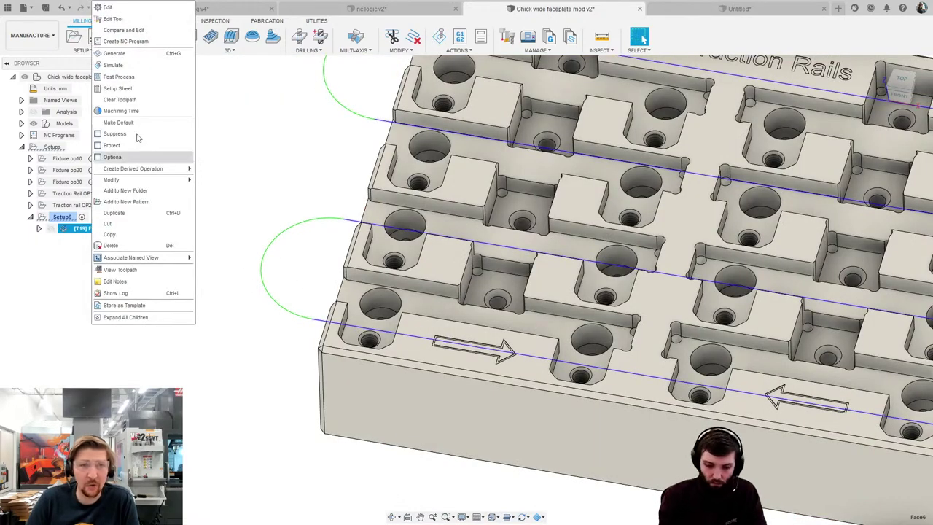
left_click(117, 7)
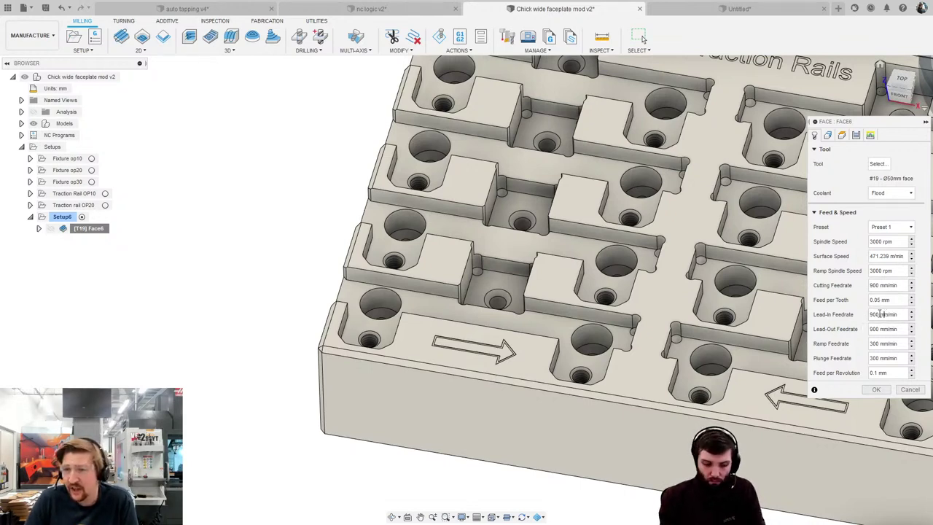
left_click(856, 136)
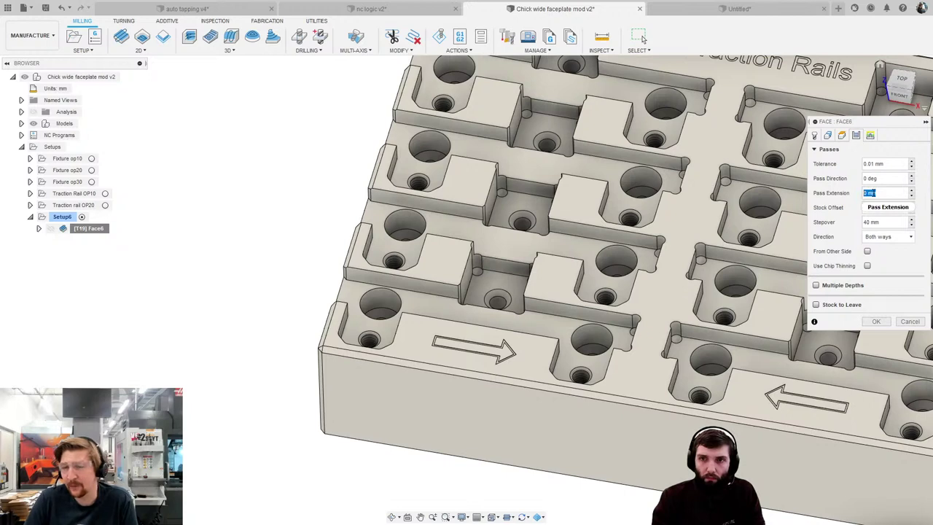
mouse_move(869, 192)
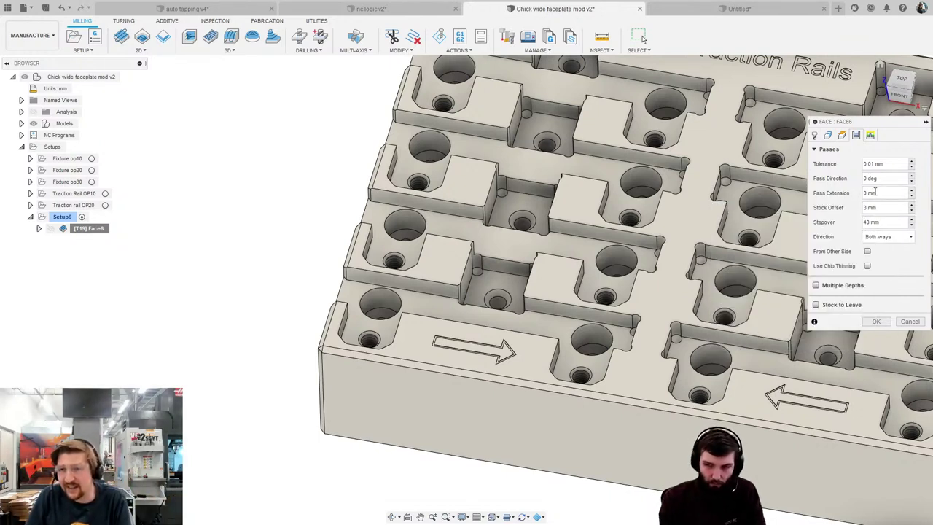
double_click(871, 193)
type("25")
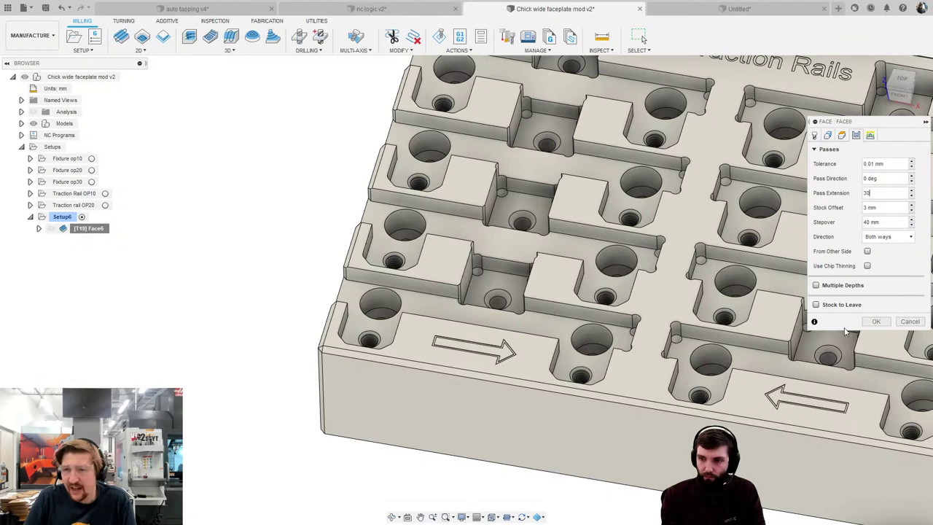
left_click(876, 322)
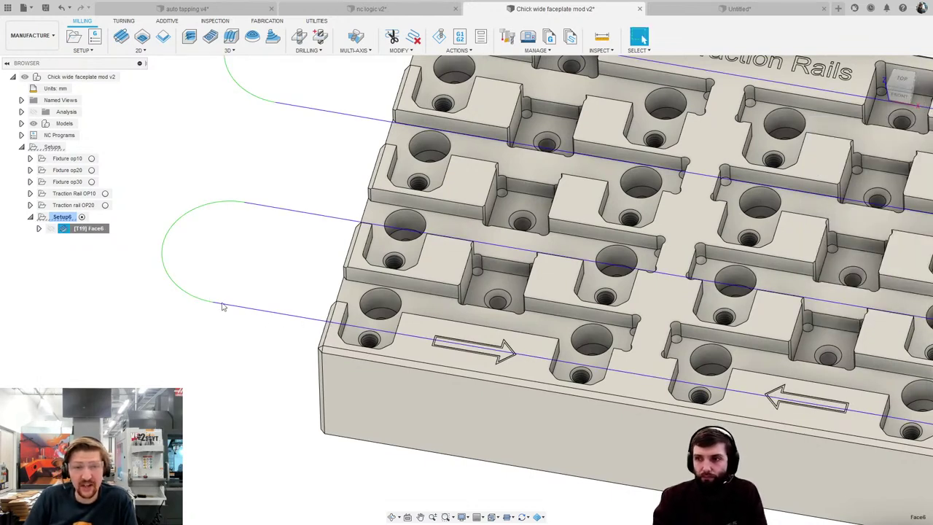
Simulate the Face operation with the tool hidden and examine where the path turns around and re-enters beyond the stock edge.
right_click(100, 229)
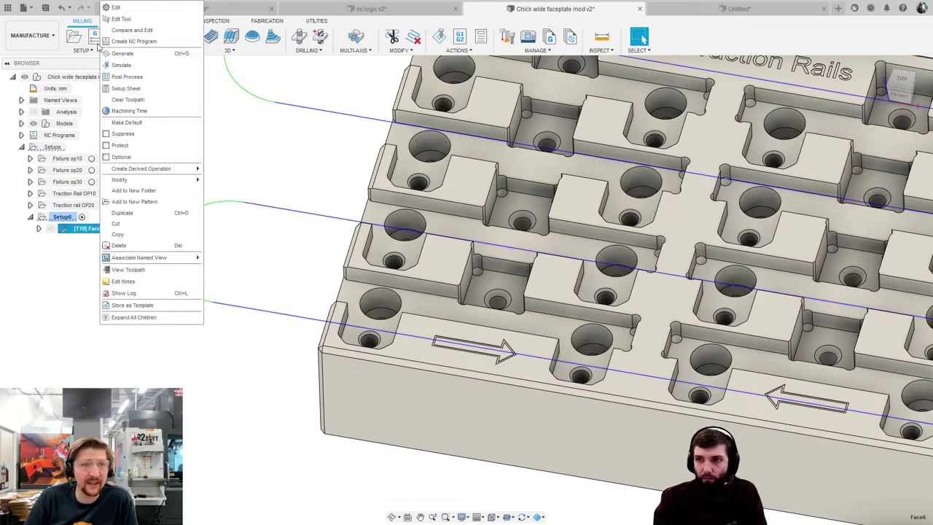
left_click(128, 65)
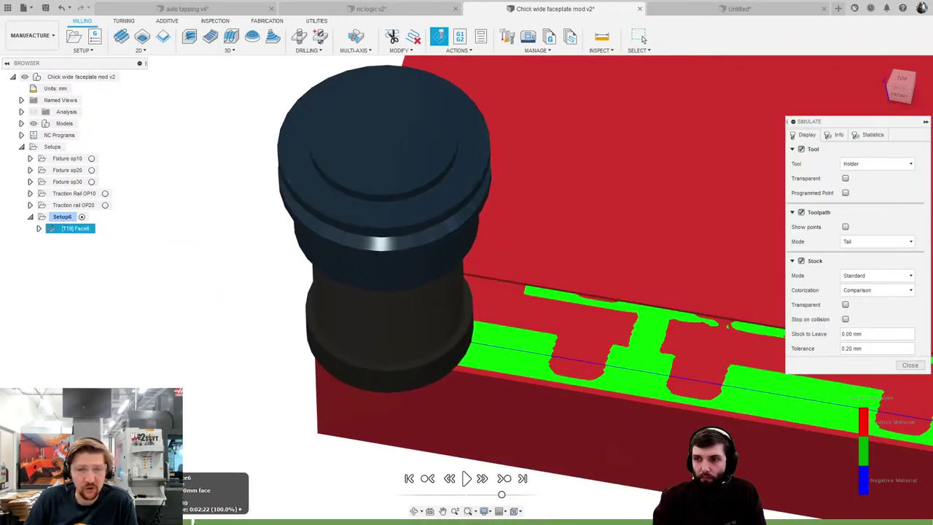
left_click(800, 149)
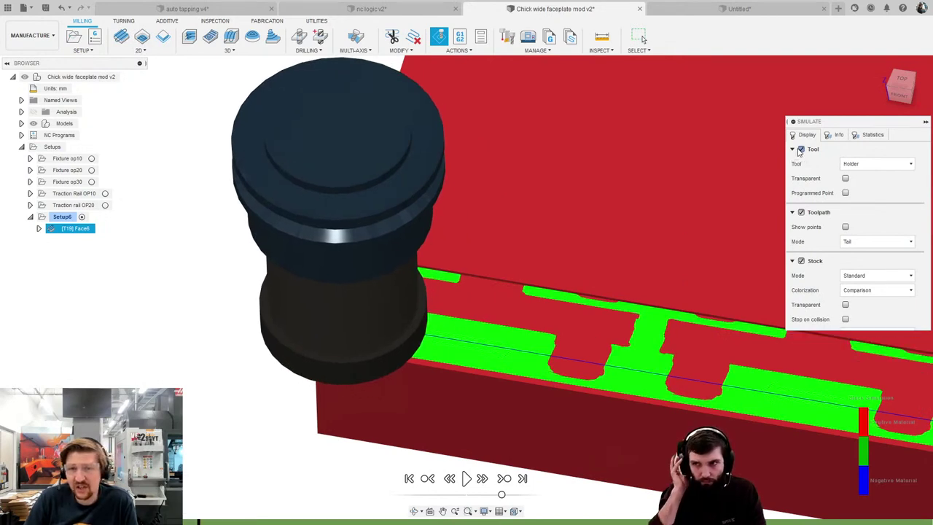
left_click_drag(266, 519, 246, 520)
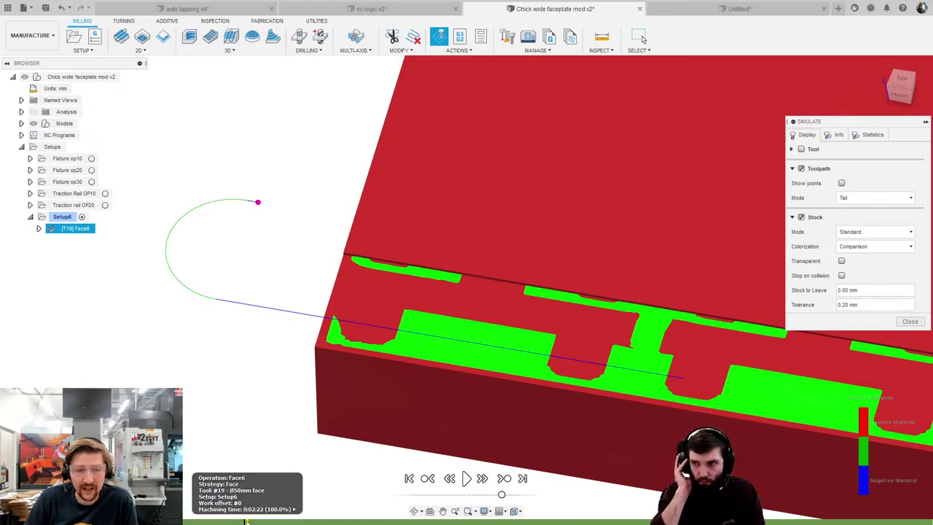
left_click_drag(249, 521, 250, 520)
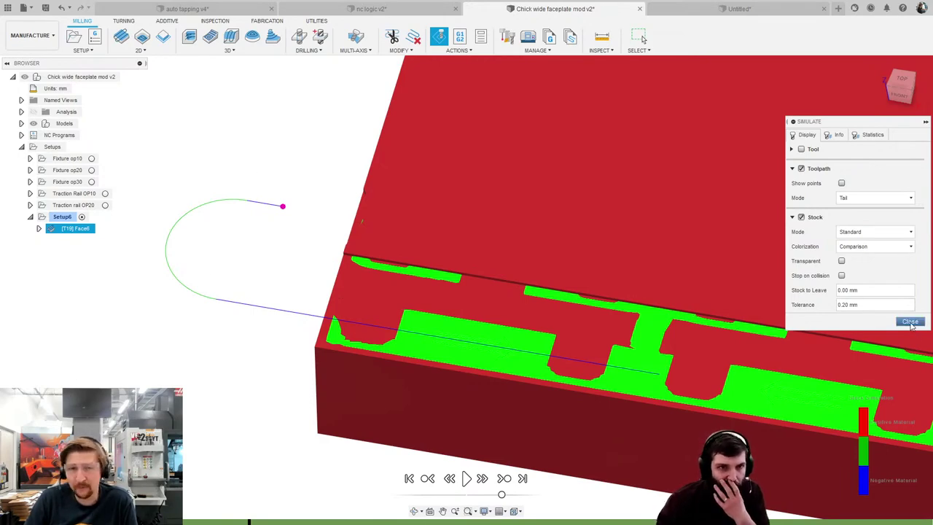
left_click(909, 321)
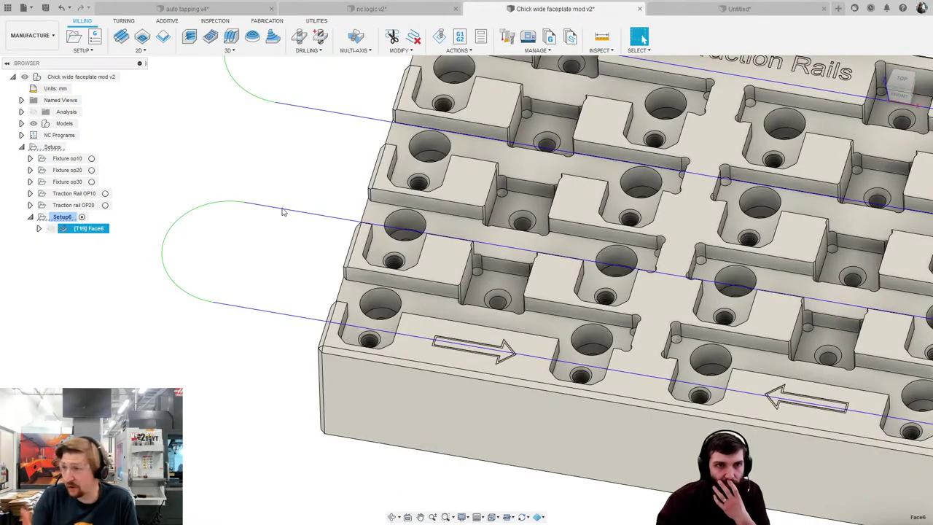
View the Face operation's toolpath move list and examine the lead-in, finish cutting and transition moves.
right_click(97, 226)
left_click(127, 270)
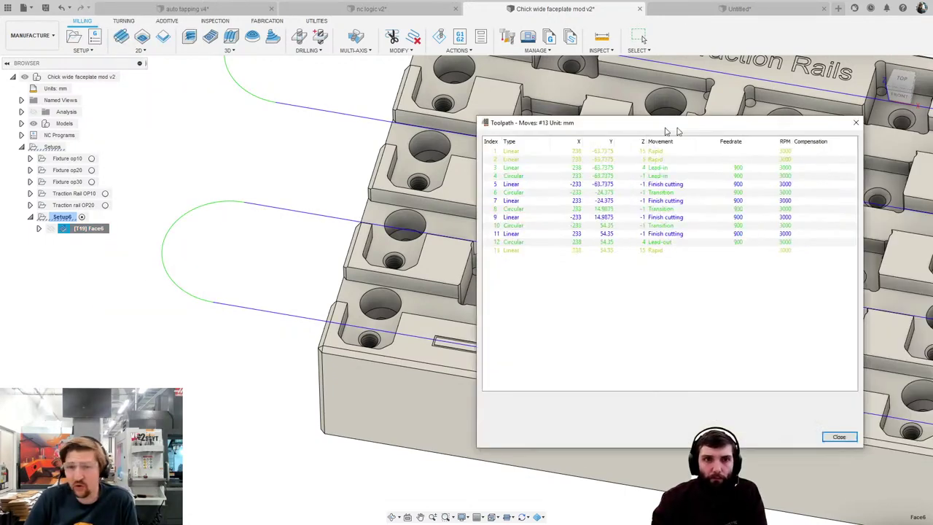
left_click_drag(679, 118, 558, 121)
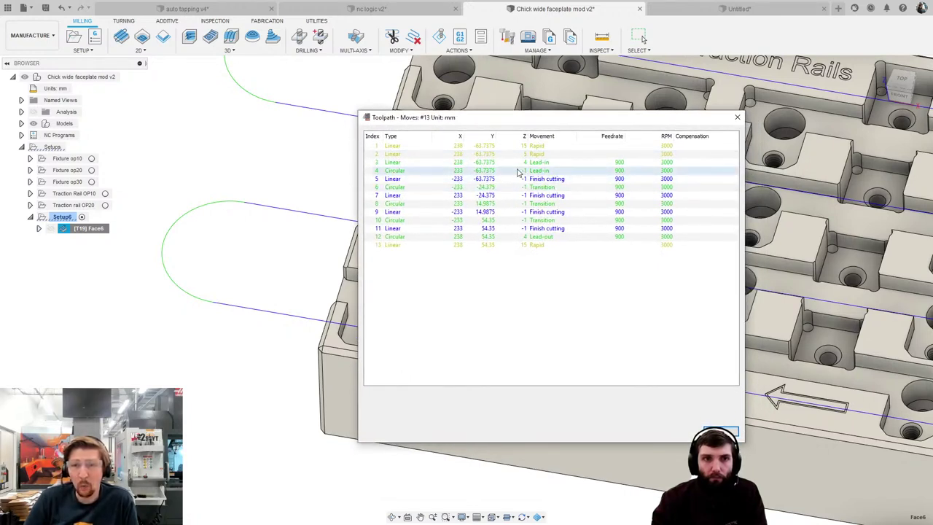
left_click(467, 171)
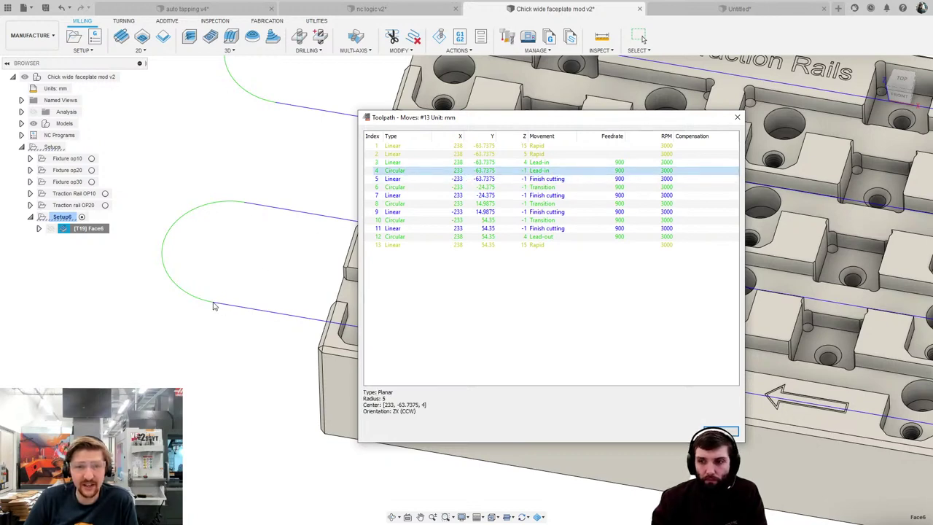
left_click(409, 180)
left_click(405, 188)
left_click(405, 195)
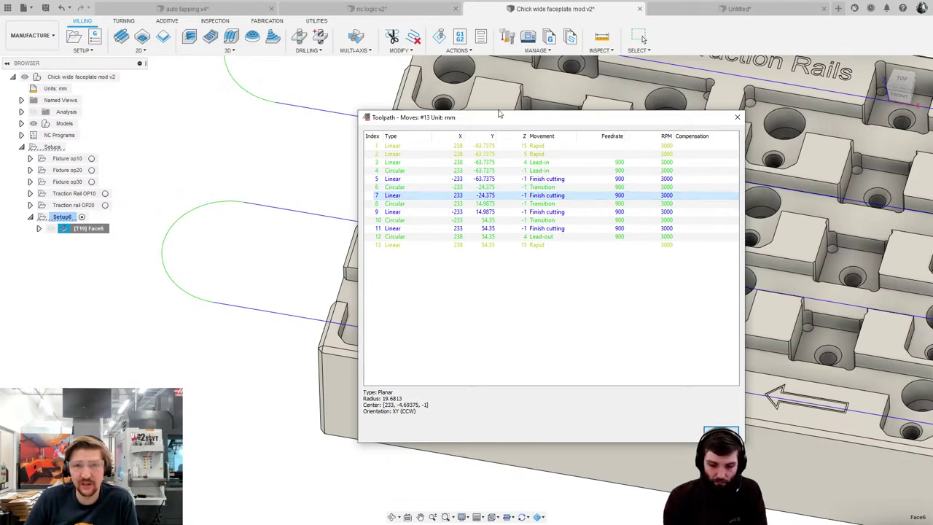
left_click(392, 178)
key("Up")
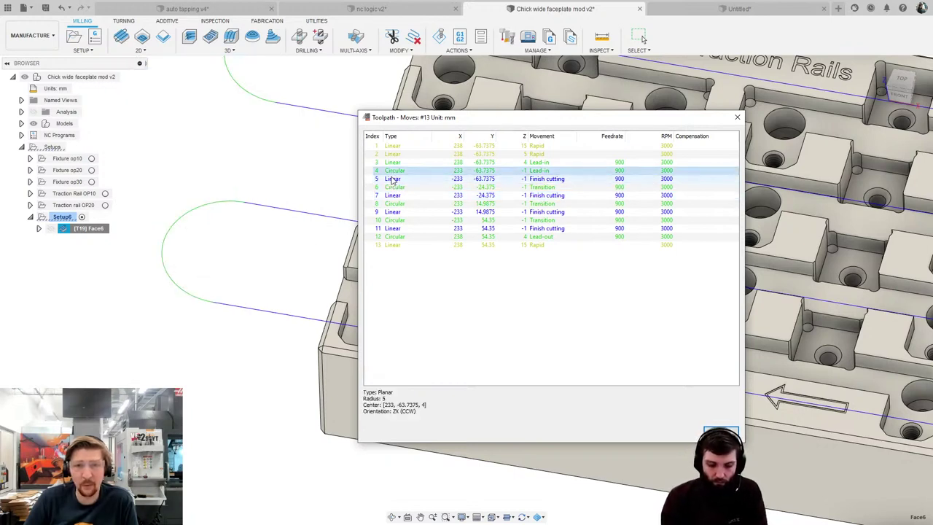
key("Down")
key("Up")
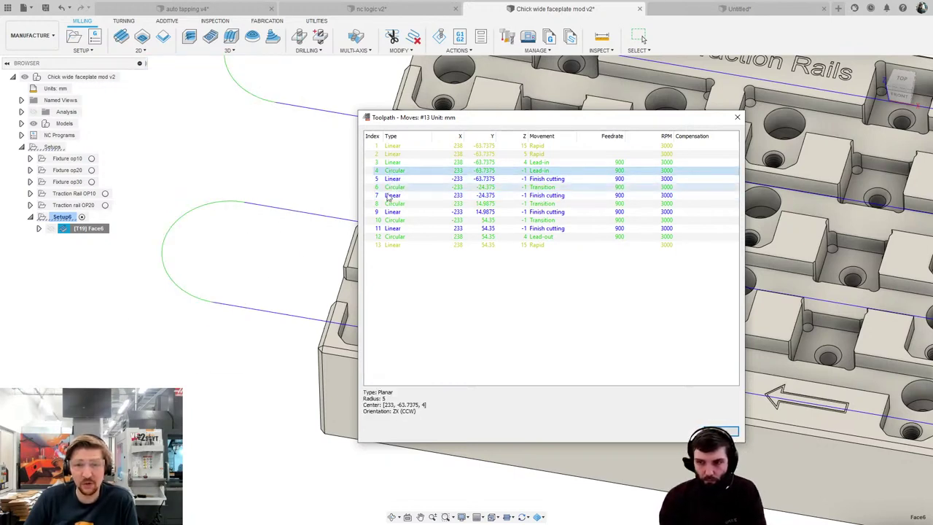
left_click(738, 118)
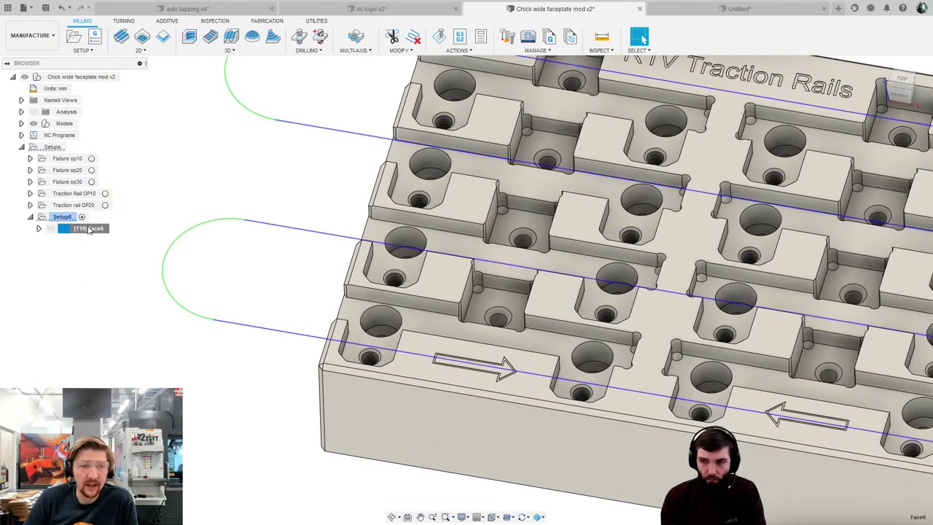
Change the Face operation's tool to #1, the 10 mm end mill from the HAAS VF2 25-01-2021 library, and regenerate the toolpath.
right_click(88, 228)
left_click(104, 7)
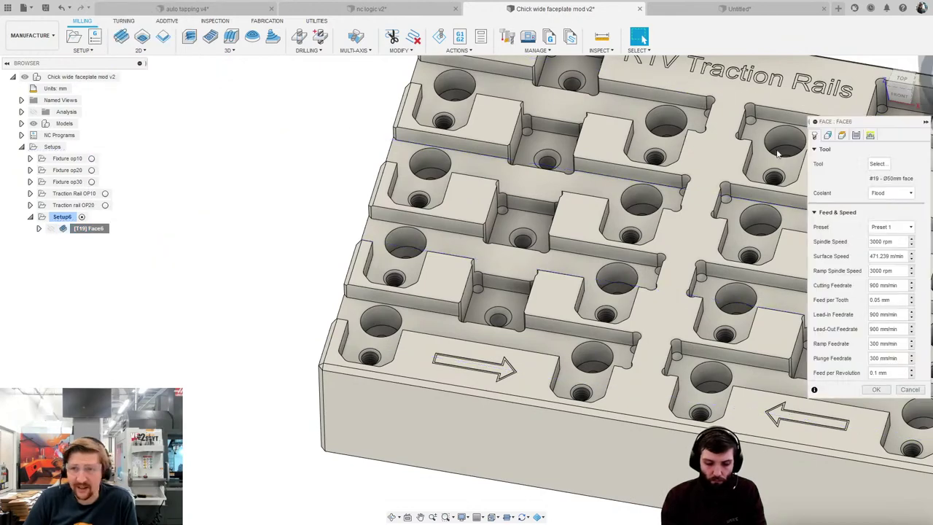
left_click(878, 164)
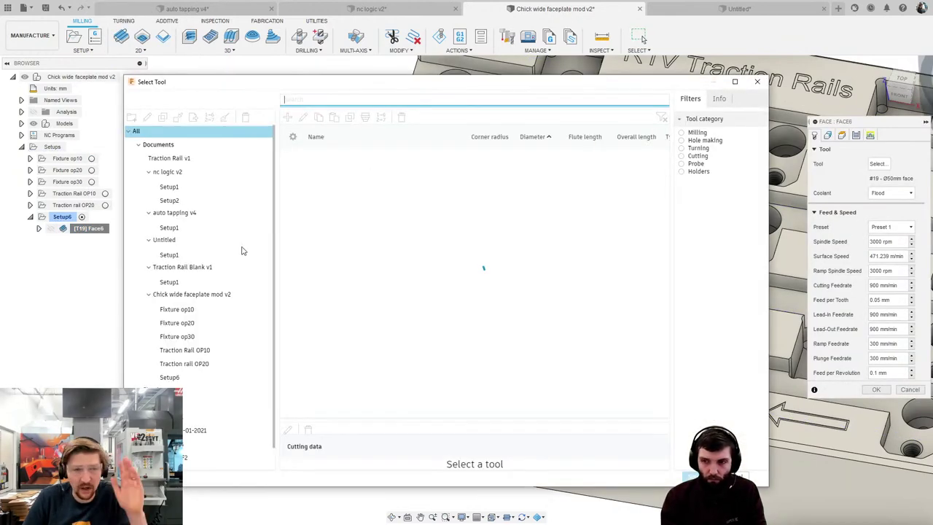
left_click(195, 431)
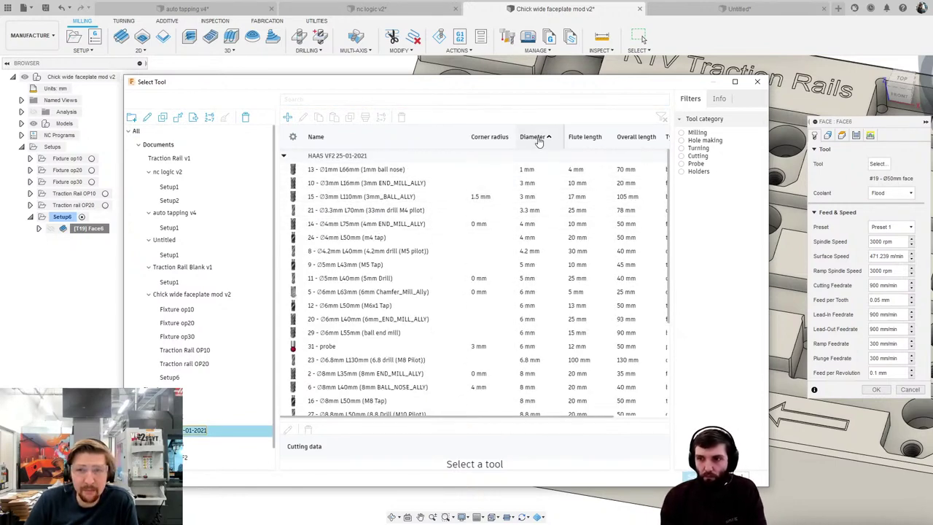
scroll(437, 361, "down", 3)
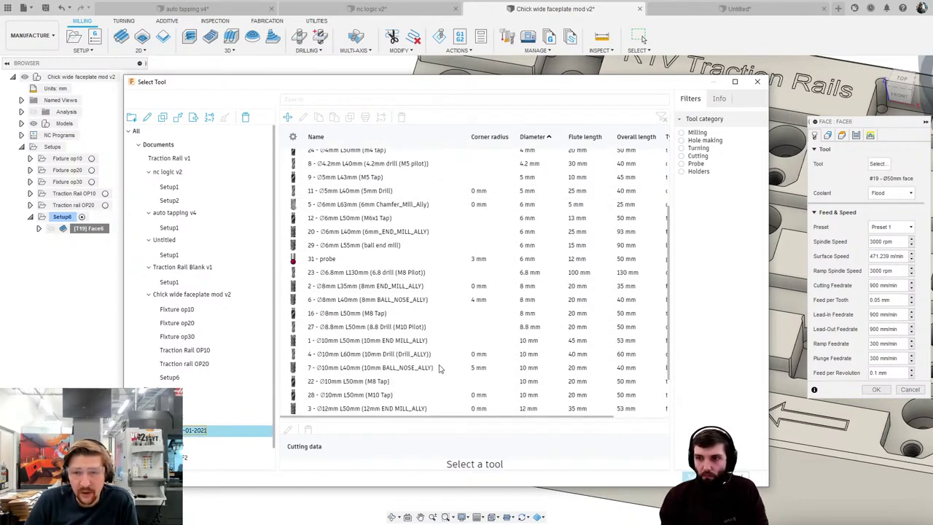
left_click(386, 340)
left_click(700, 474)
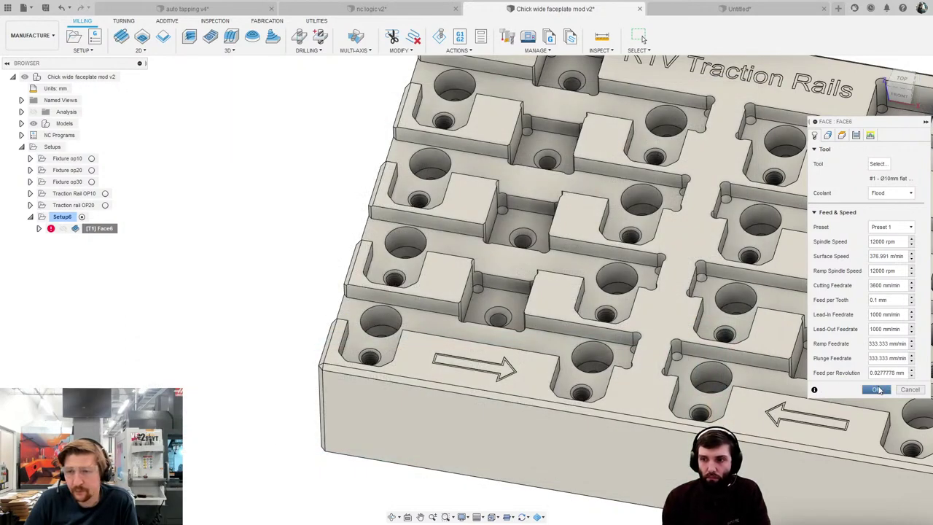
left_click(876, 389)
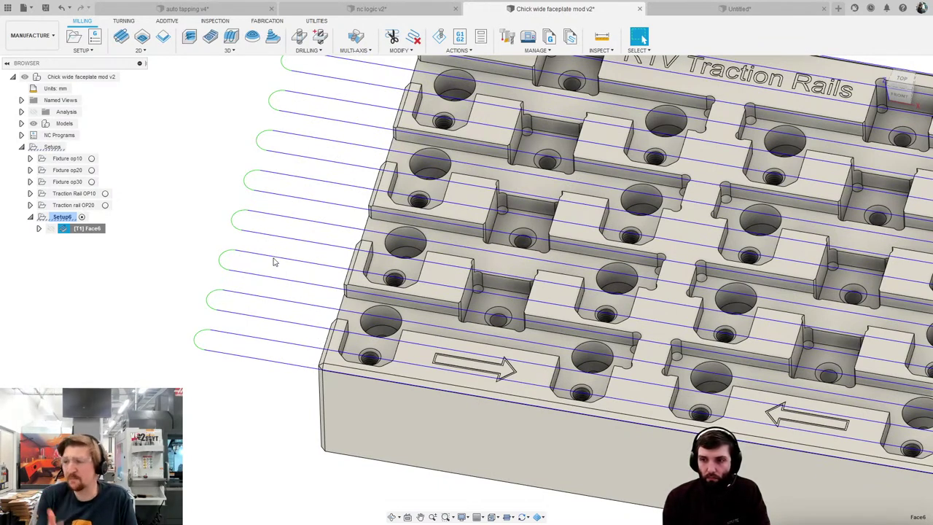
Set the Face operation's pass extension to the expression (tool_diameter/2).
right_click(102, 235)
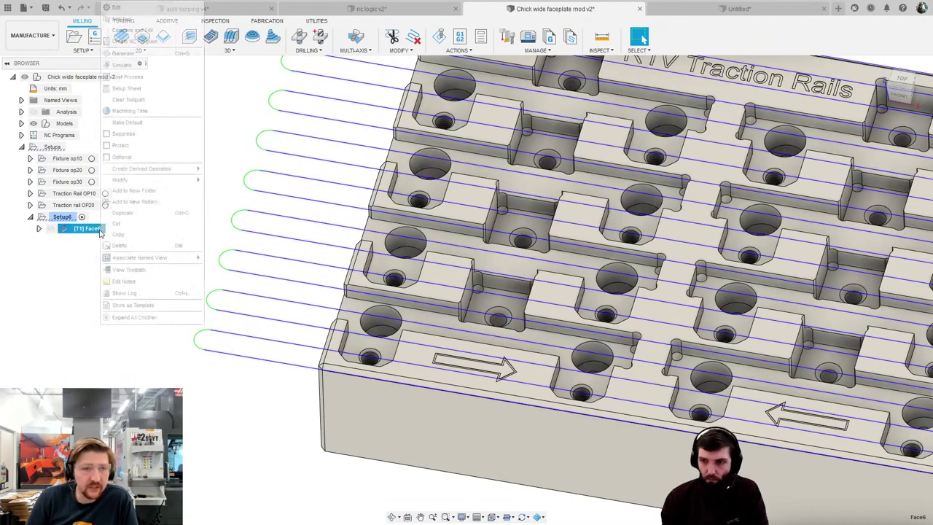
left_click(187, 19)
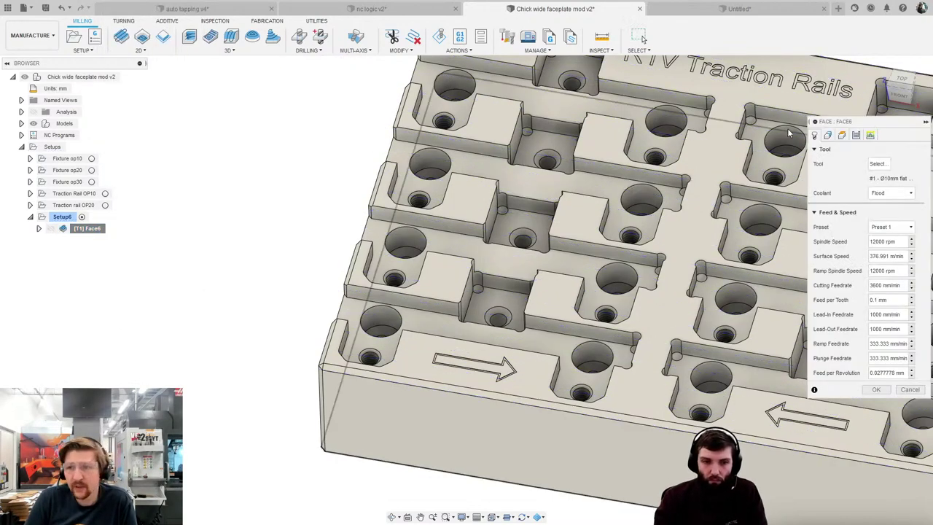
left_click(856, 135)
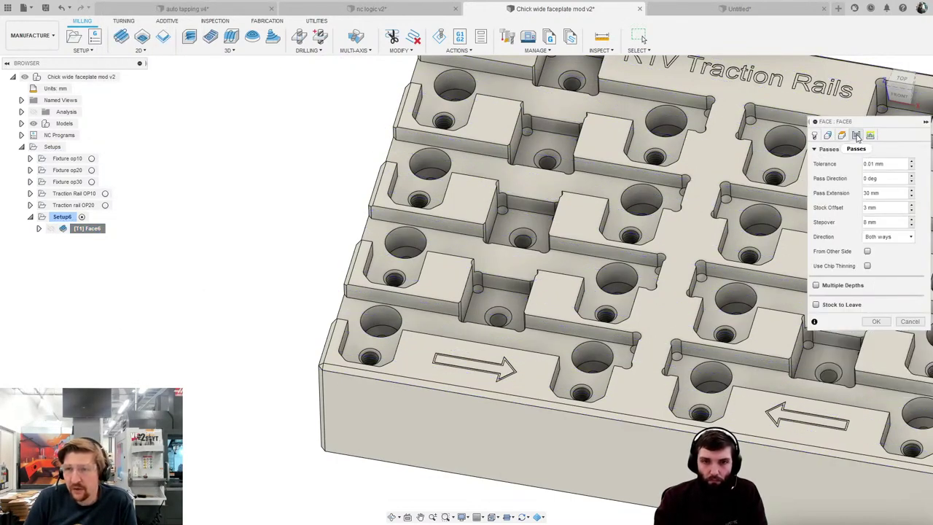
double_click(870, 192)
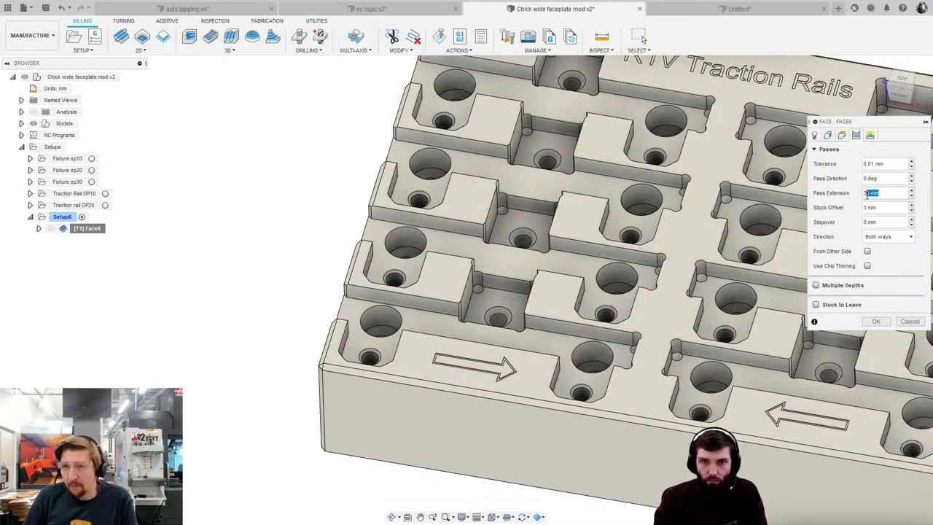
right_click(878, 194)
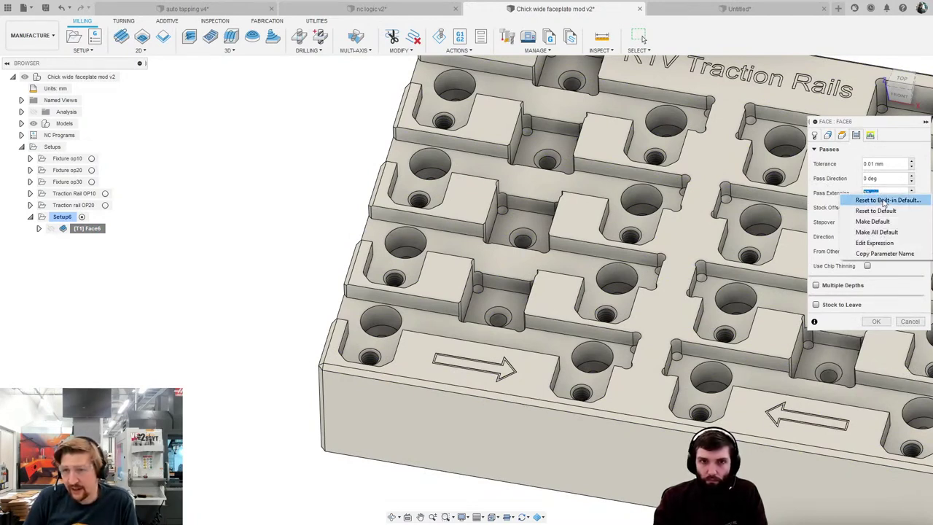
left_click(873, 243)
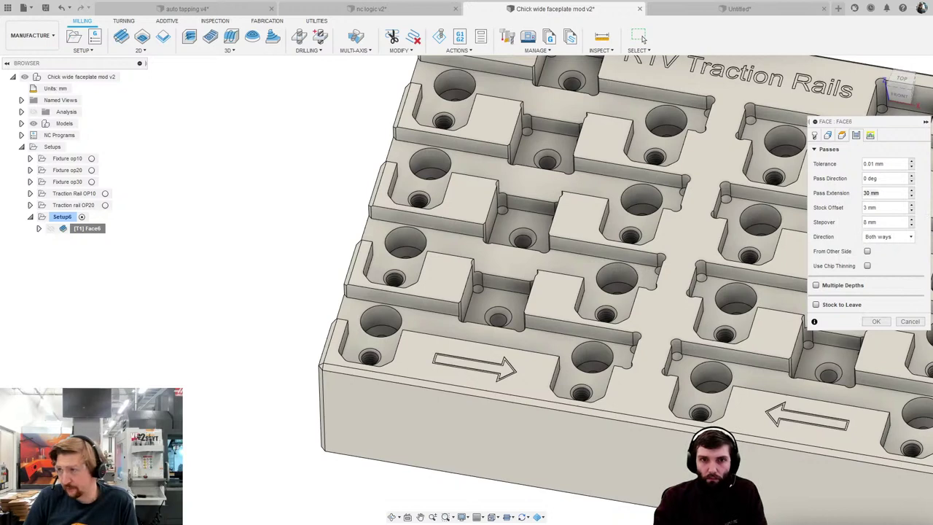
left_click_drag(780, 126, 520, 92)
left_click_drag(358, 109, 339, 109)
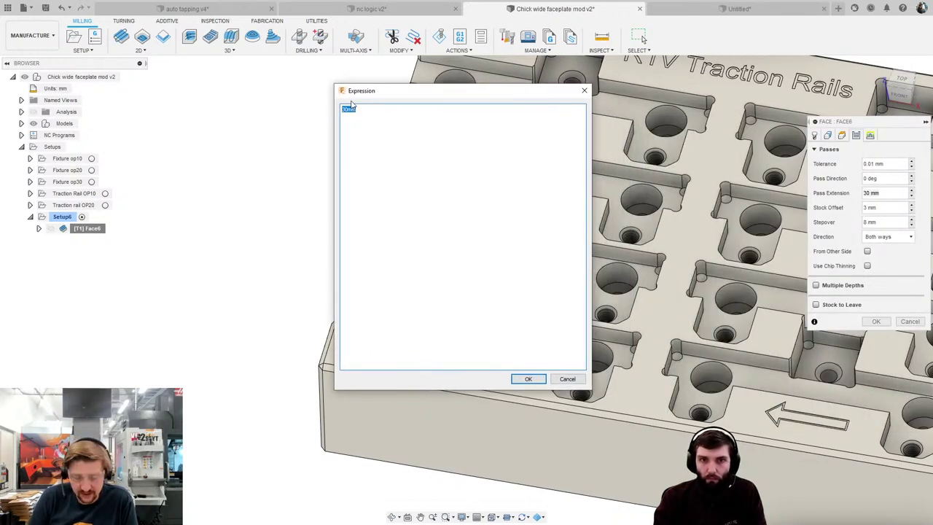
key("BackSpace")
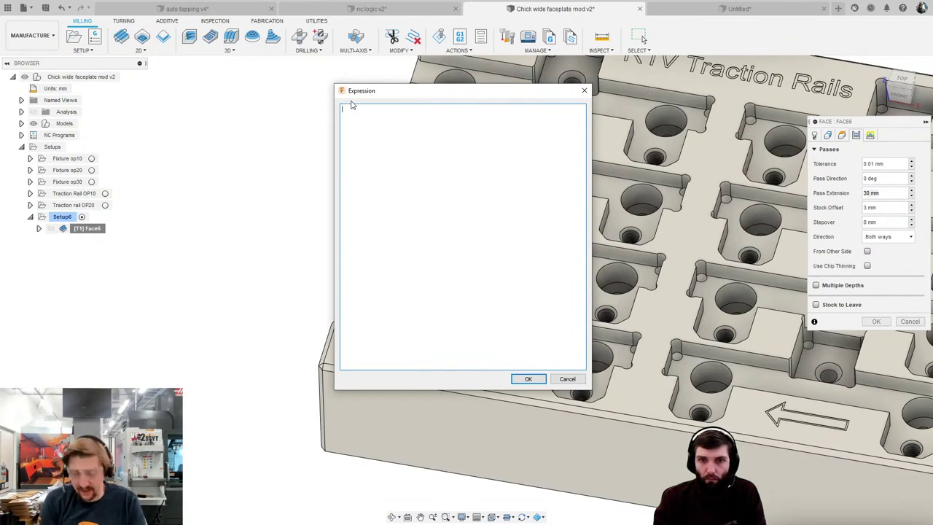
type("(")
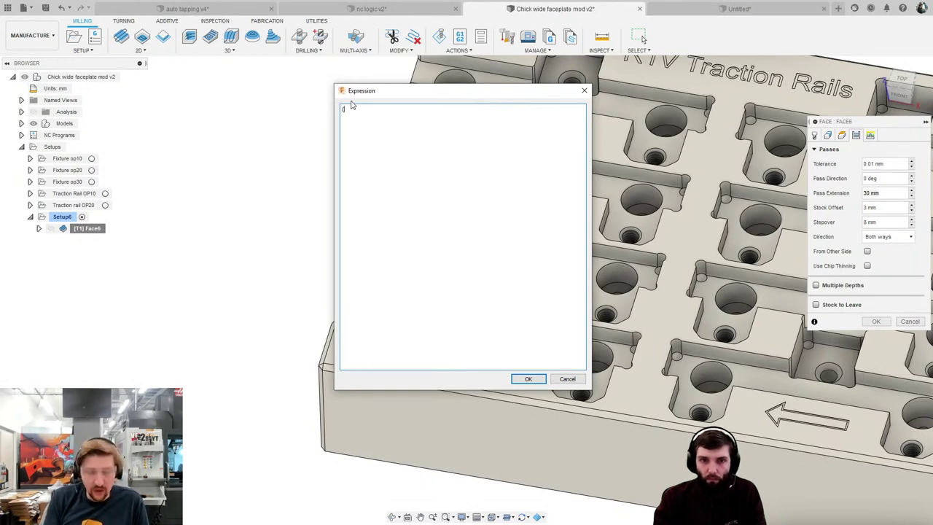
type("tool")
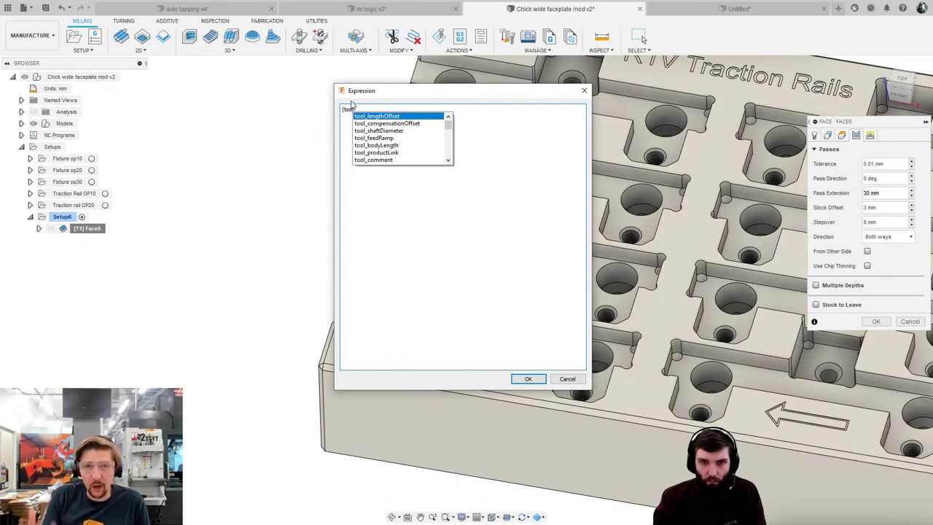
type("_ramp")
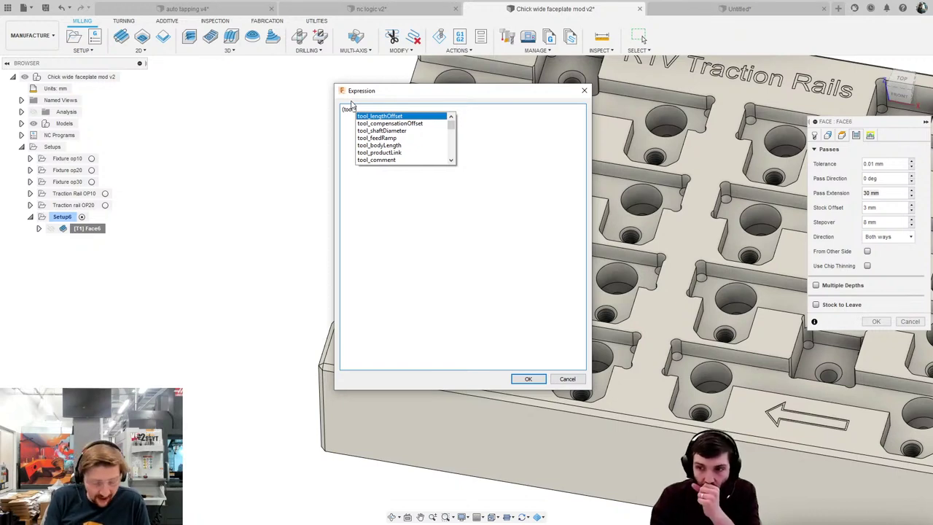
key("BackSpace")
key("BackSpace")
key("BackSpace")
key("BackSpace")
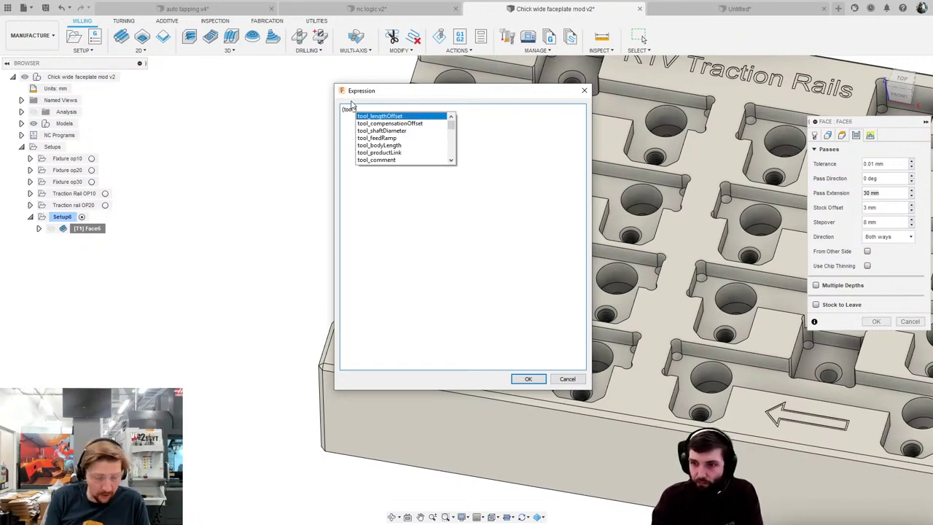
type("d")
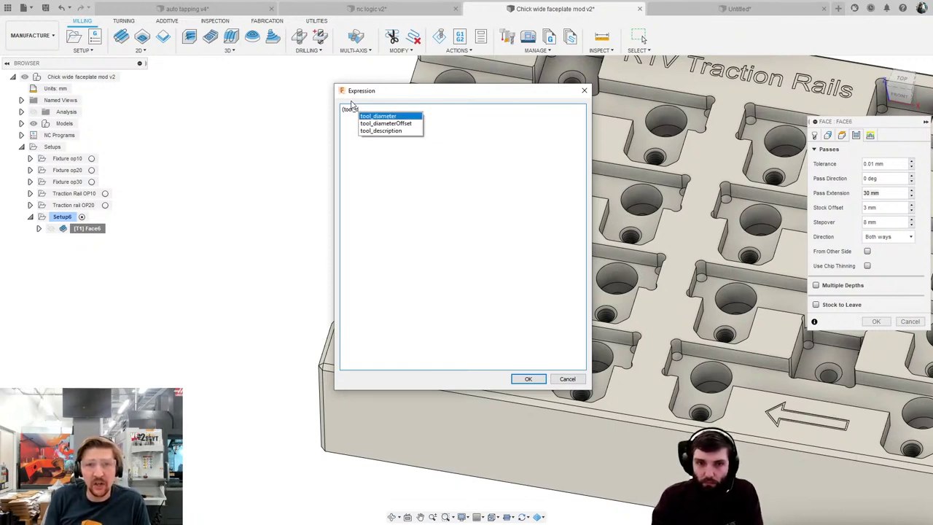
key("Return")
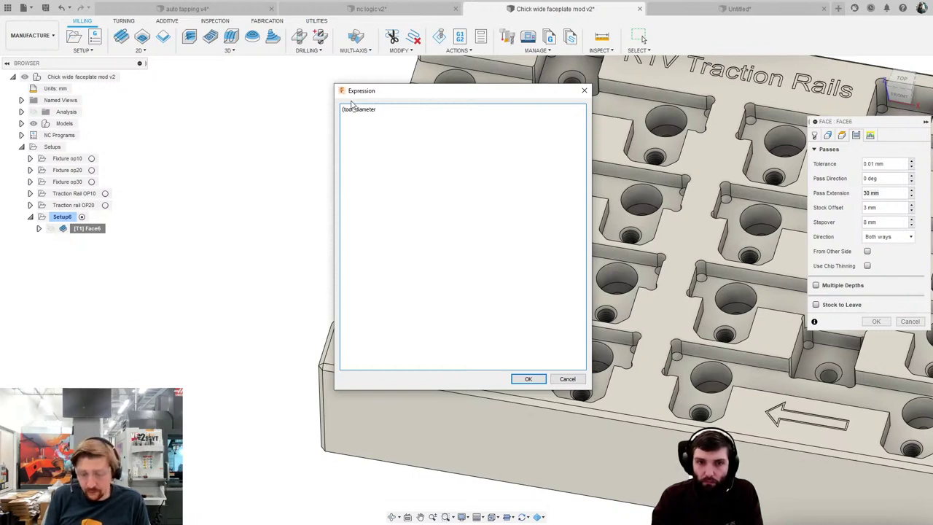
type("/2)")
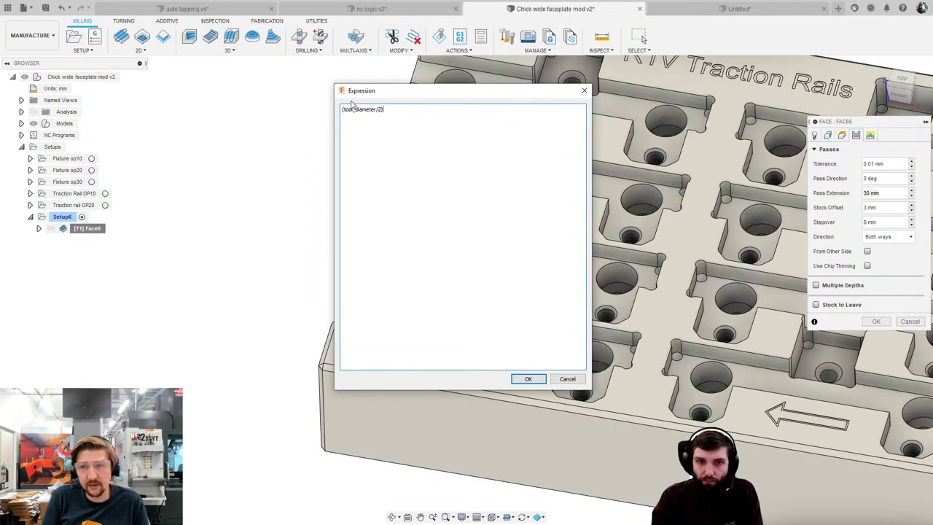
left_click(534, 379)
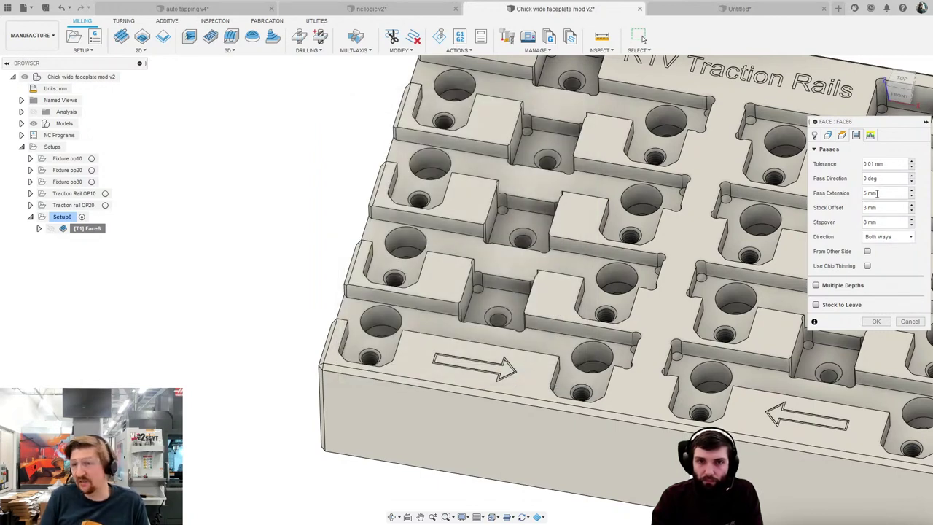
Edit the Face operation's pass extension expression to (tool_diameter/2)*1.1.
mouse_move(879, 192)
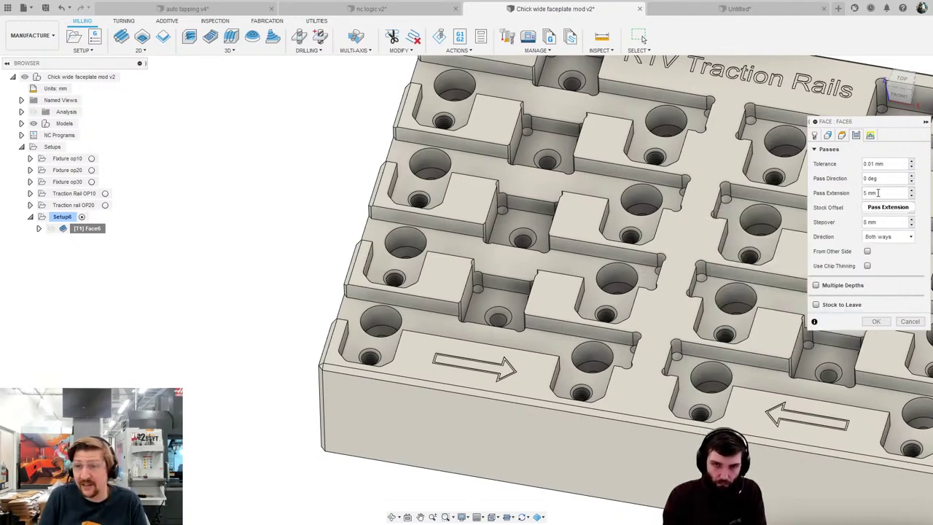
right_click(878, 193)
left_click(874, 242)
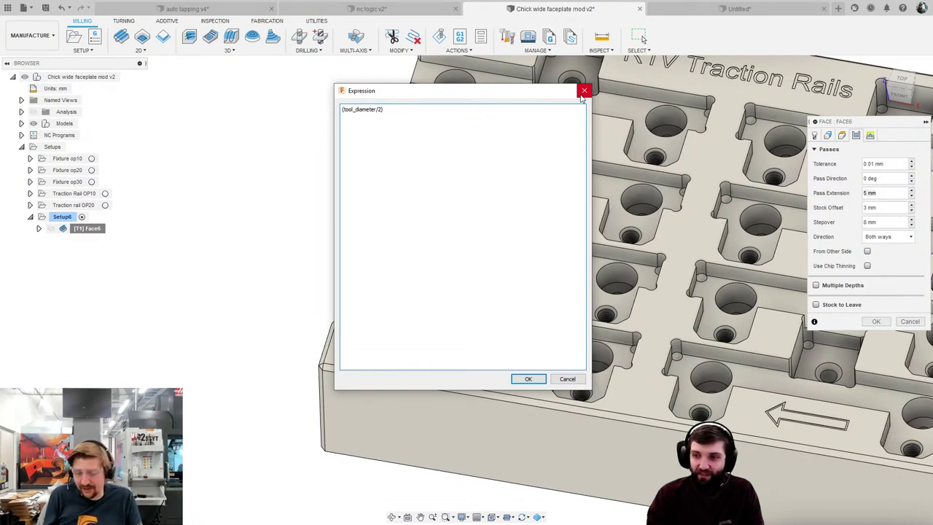
type("*1.1")
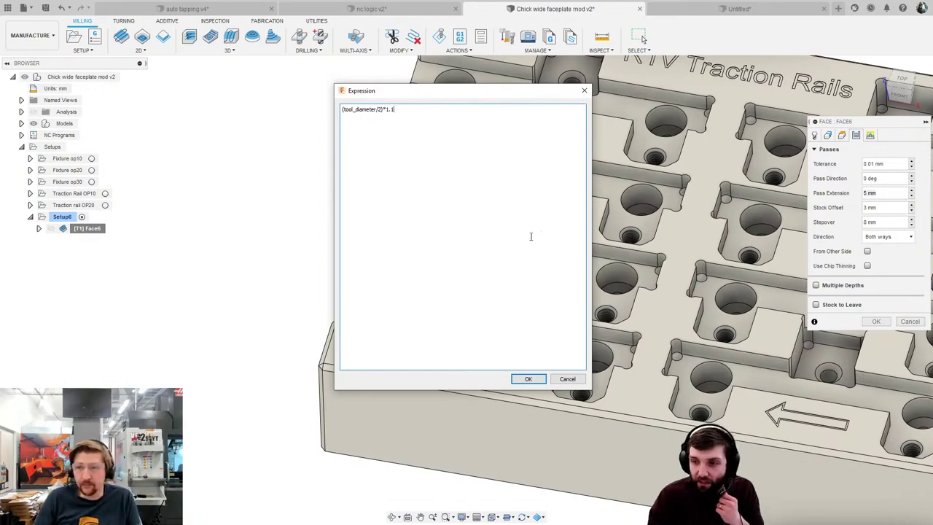
left_click(527, 379)
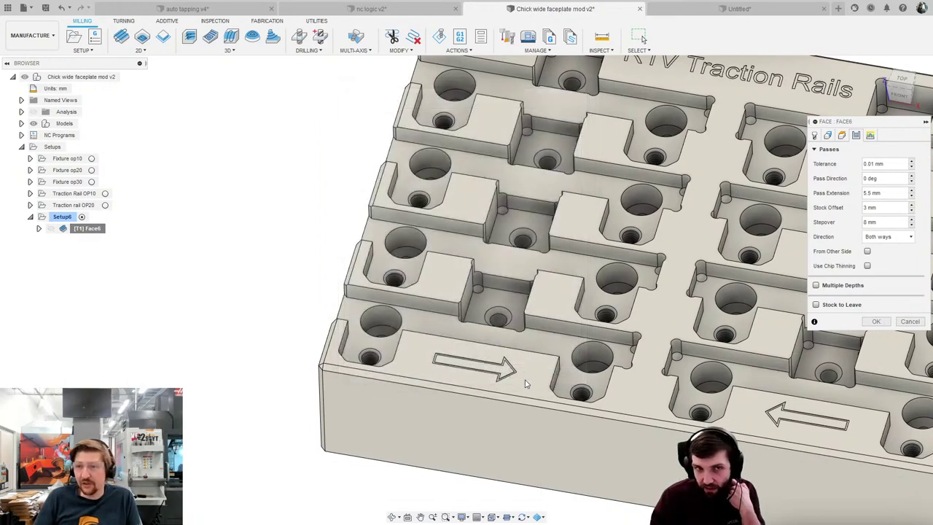
Make the pass extension expression the default for Face operations and accept the operation's settings.
right_click(881, 192)
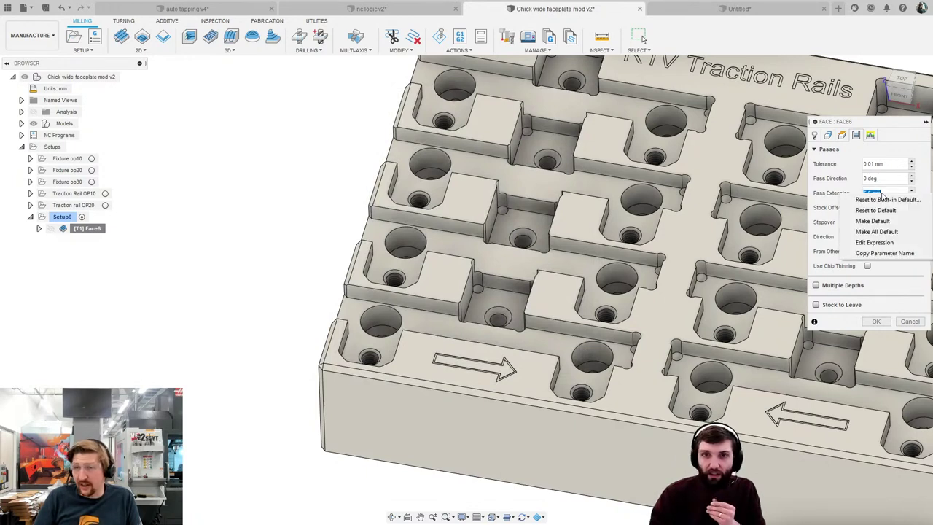
left_click(894, 223)
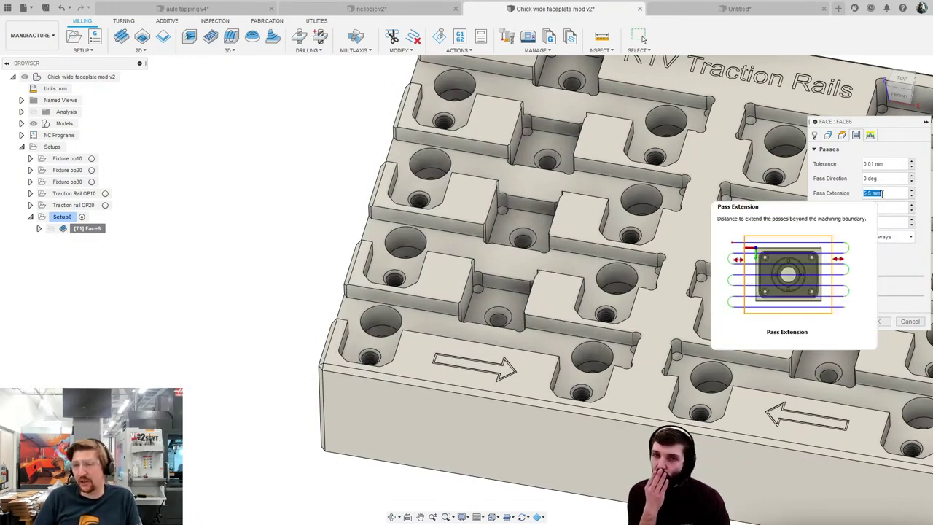
left_click(875, 323)
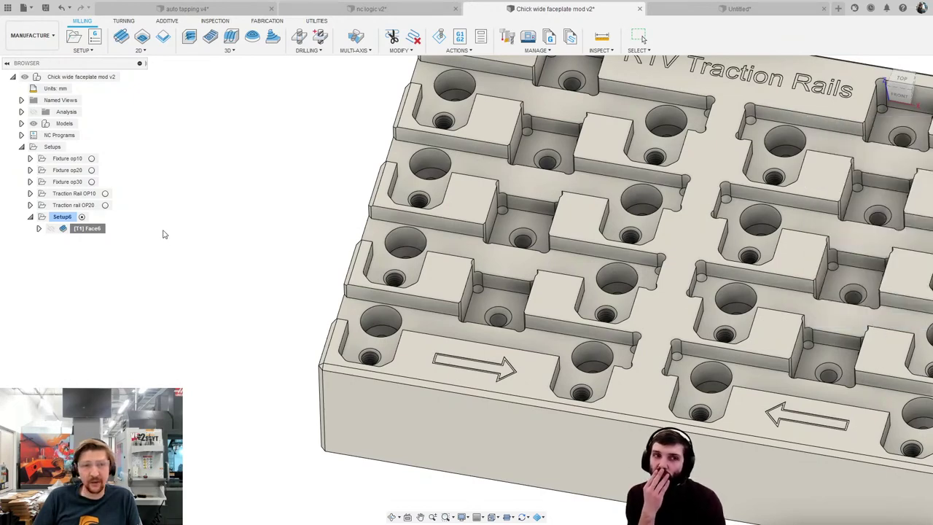
Start a second Face operation in Setup6 with tool #3, the 12 mm end mill from the HAAS VF2 25-01-2021 library.
left_click(121, 38)
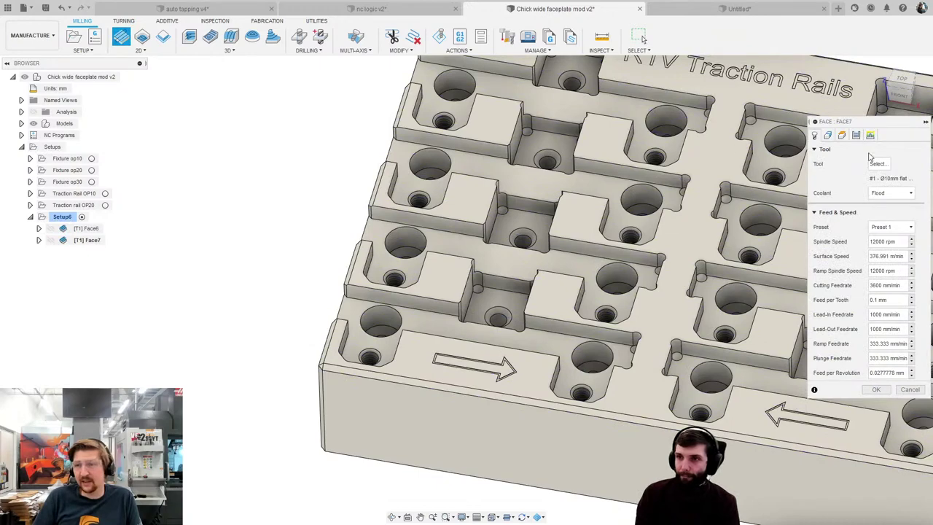
left_click(869, 168)
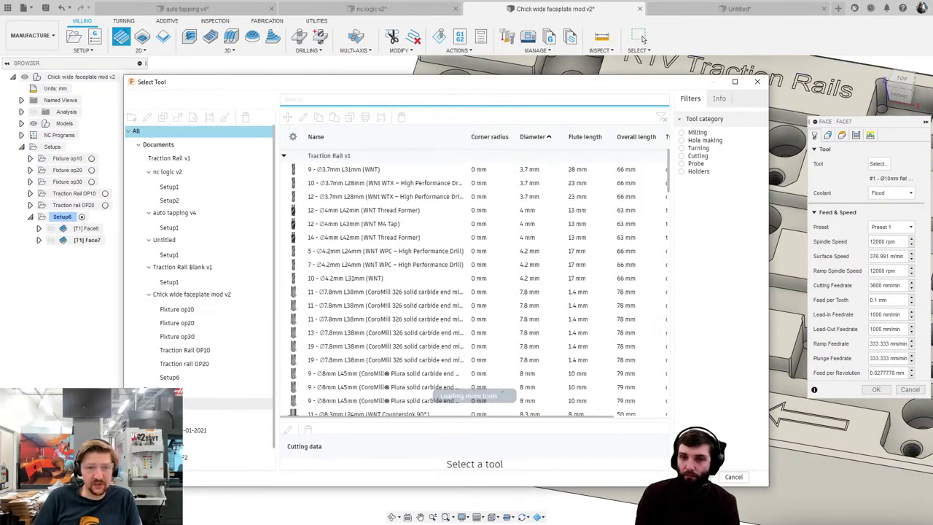
left_click(193, 429)
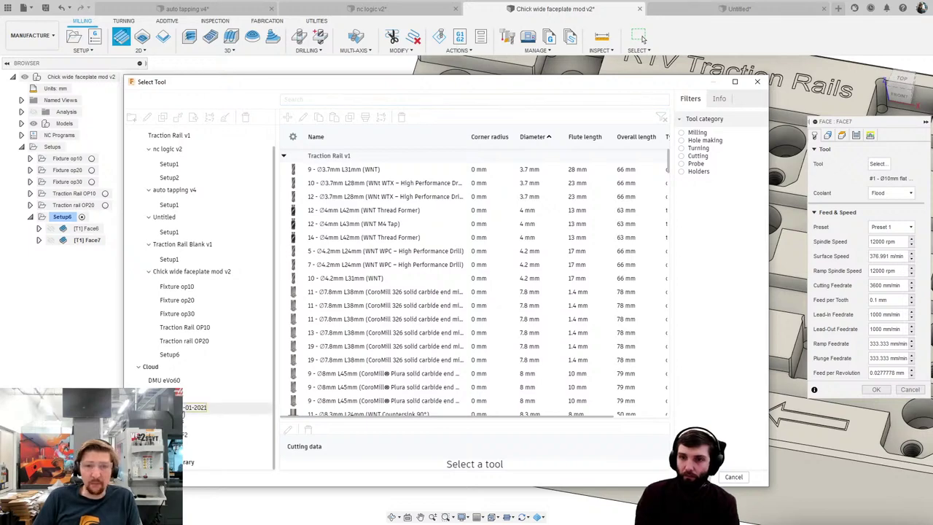
scroll(457, 325, "down", 3)
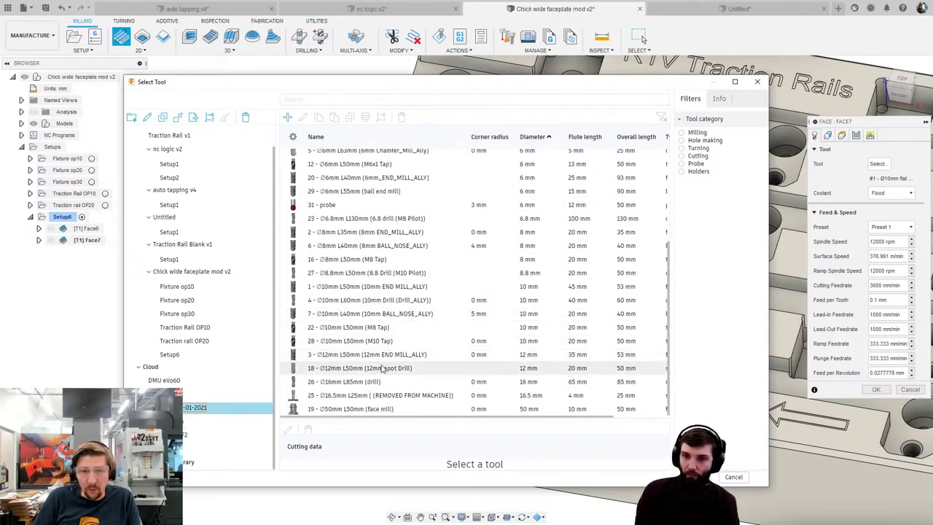
double_click(375, 357)
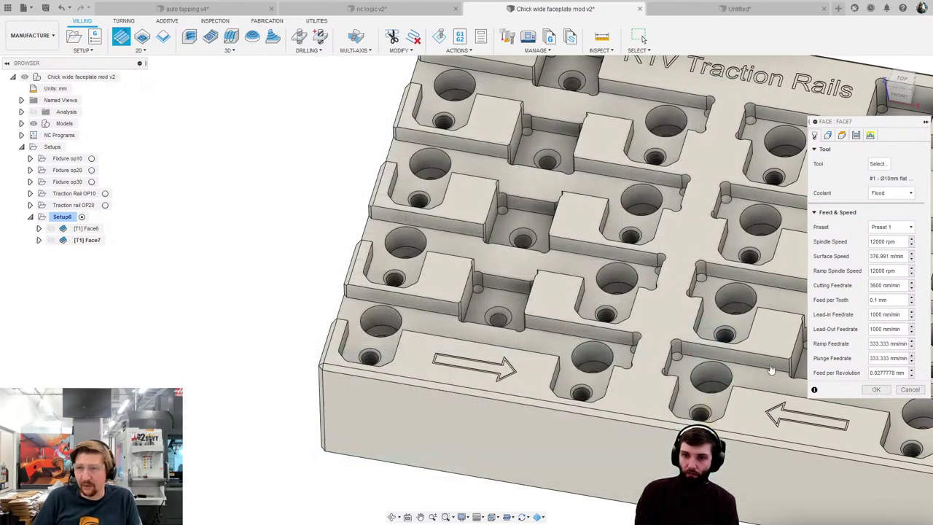
Check the pass extension of the new Face operation and generate its toolpath.
left_click(855, 137)
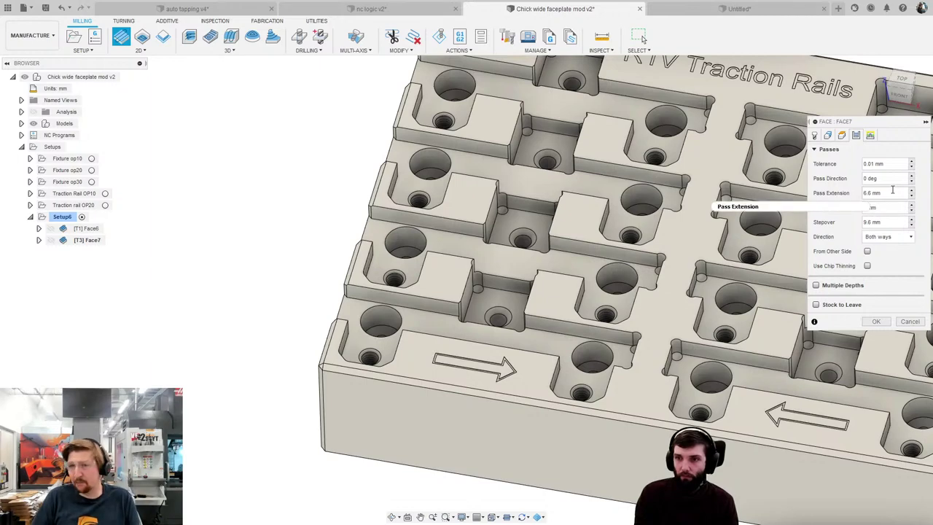
mouse_move(892, 191)
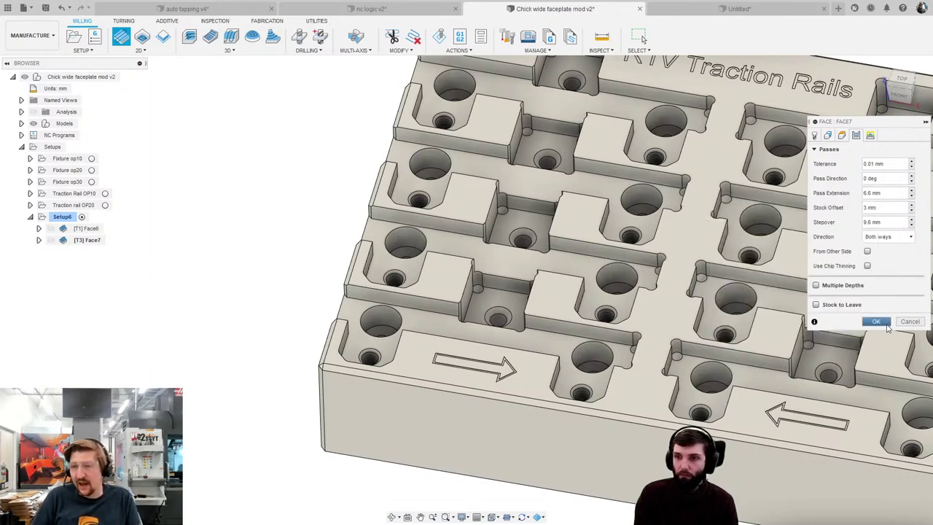
left_click(876, 321)
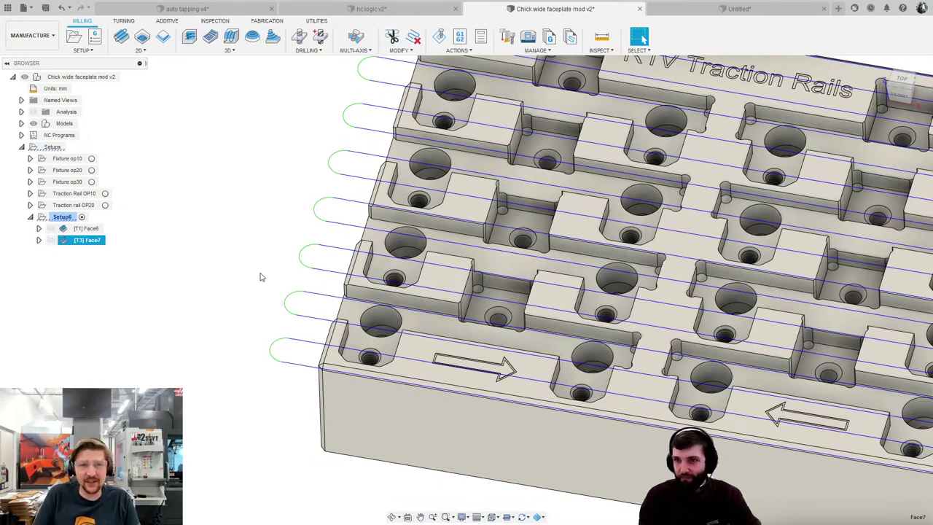
left_click(212, 238)
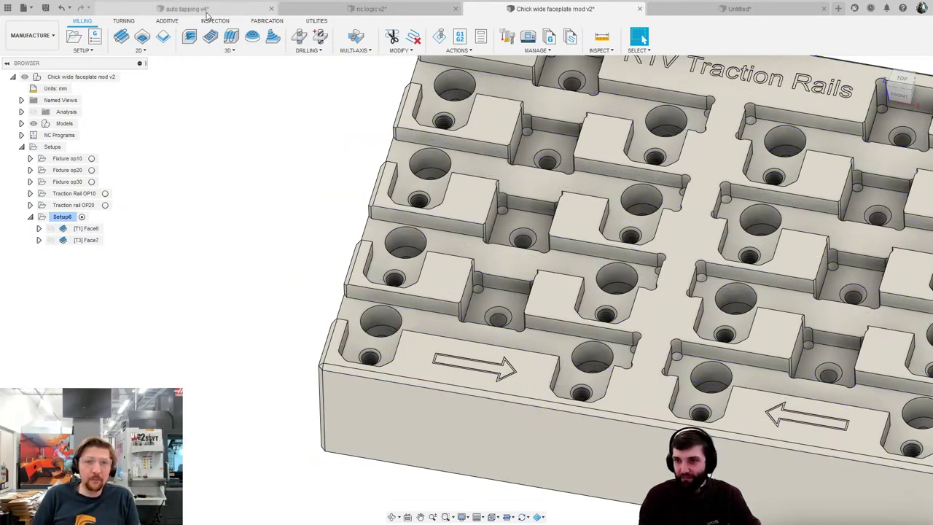
Switch to the auto tapping v4 document and view the tapping plate from nearer the top.
left_click(187, 9)
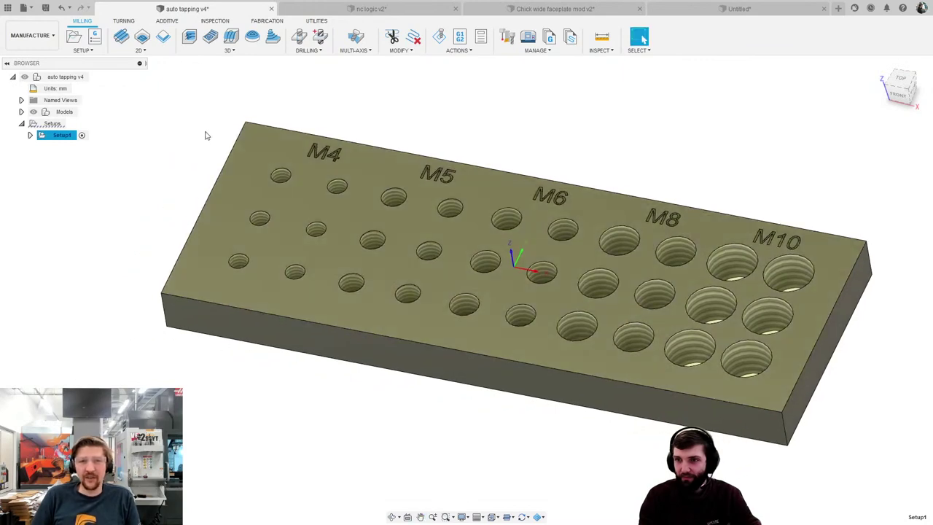
left_click(206, 136)
middle_click_drag(223, 170, 230, 183, "shift")
key("Escape")
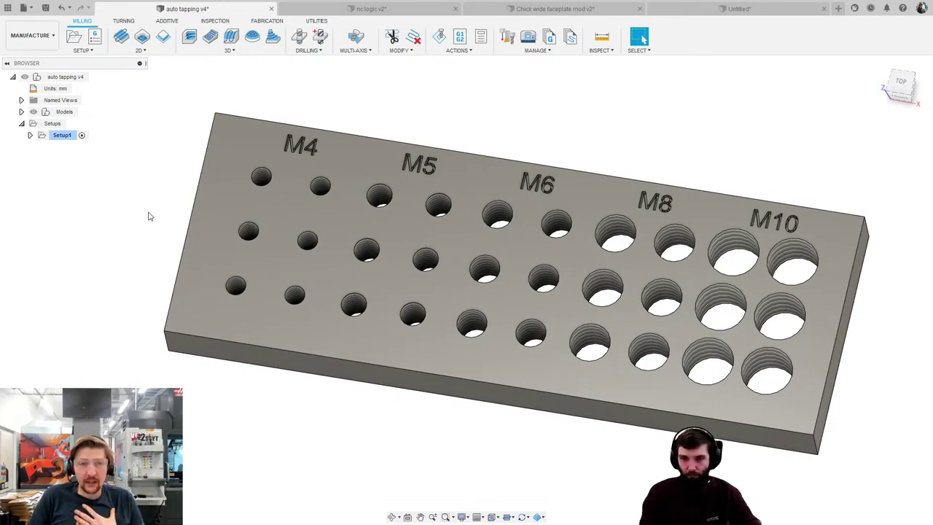
Try selecting the M4 holes for a Drill operation by picking one hole face and enabling Select Same Diameter.
left_click(299, 38)
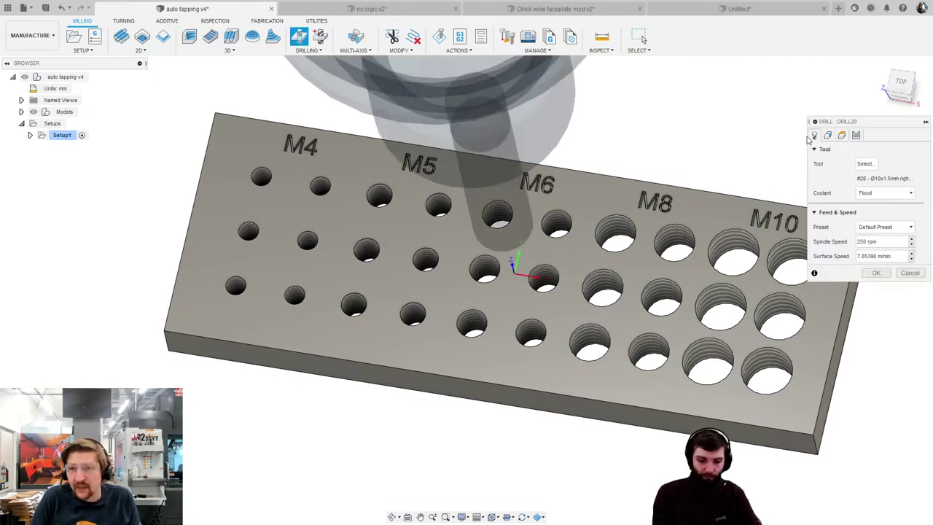
left_click(827, 134)
left_click(897, 163)
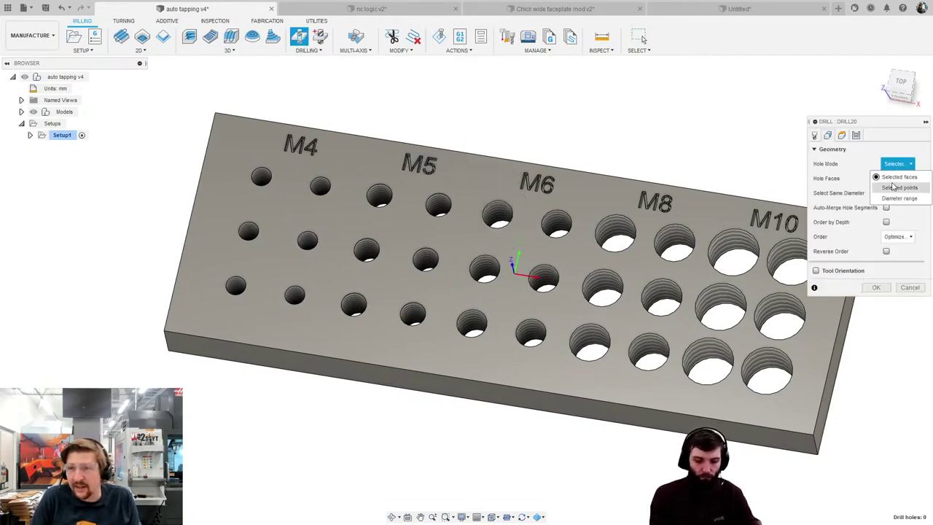
left_click(893, 187)
left_click(896, 163)
left_click(885, 176)
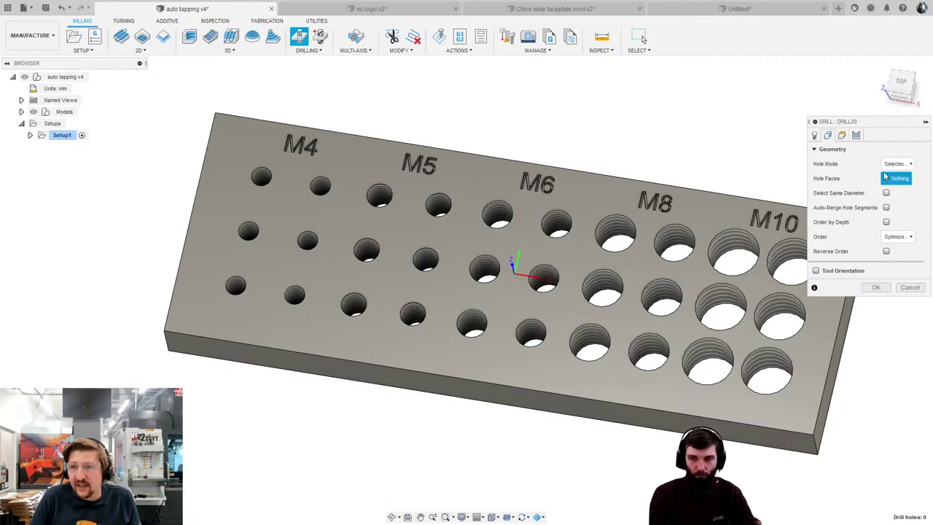
left_click(261, 176)
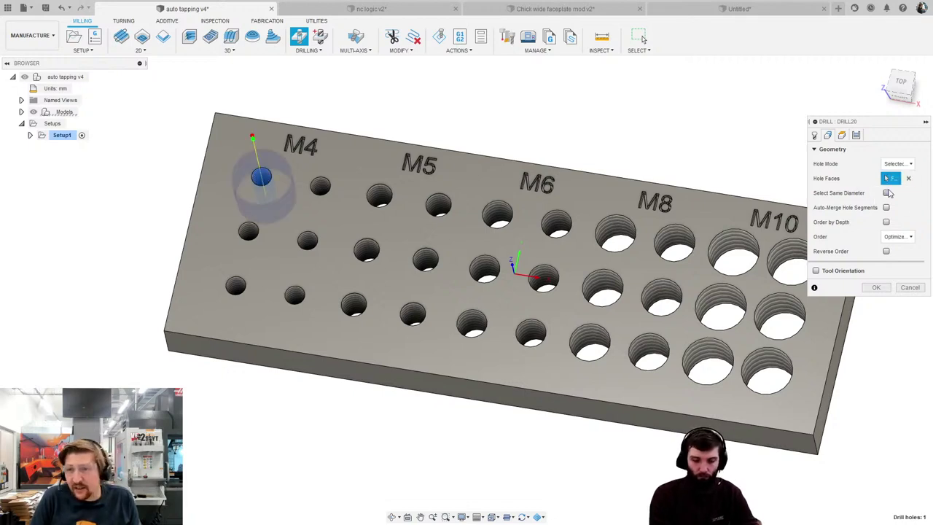
left_click(885, 193)
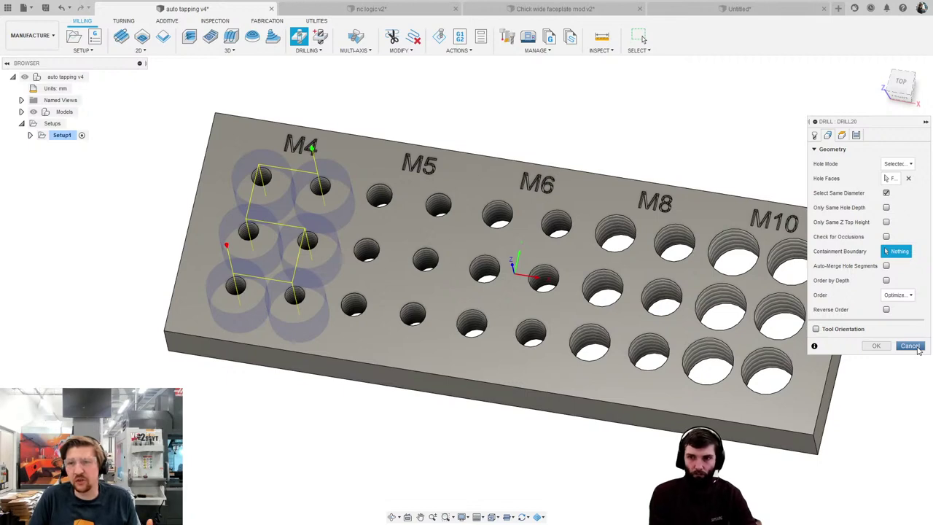
Try the Diameter range hole mode in the Drill operation, then cancel the operation.
left_click(896, 164)
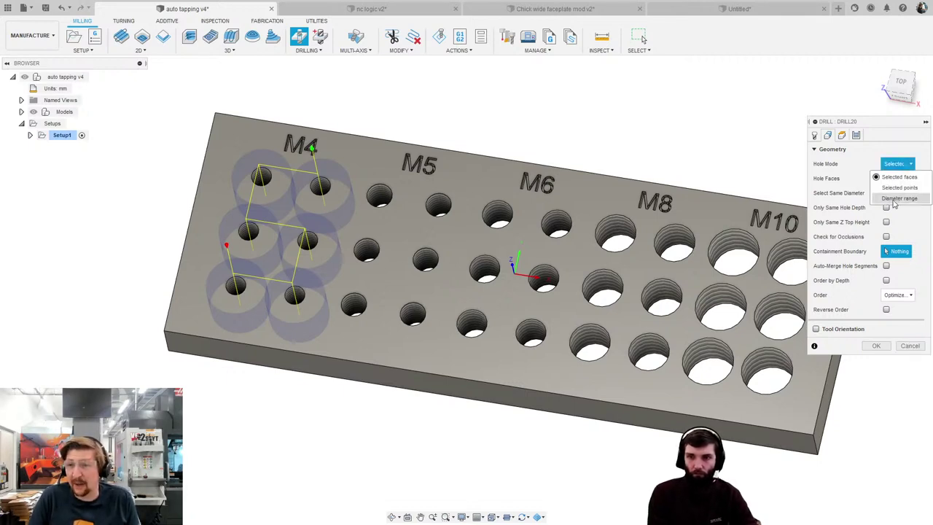
left_click(898, 198)
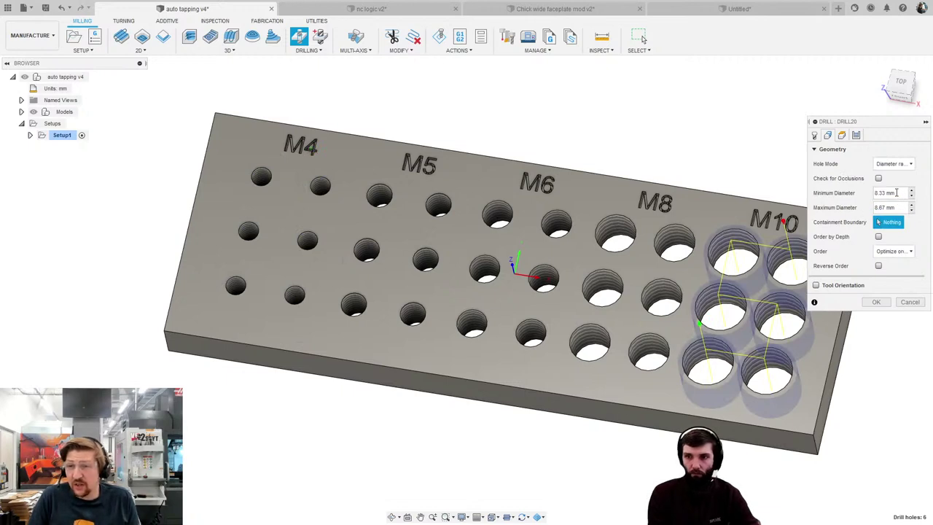
left_click(894, 193)
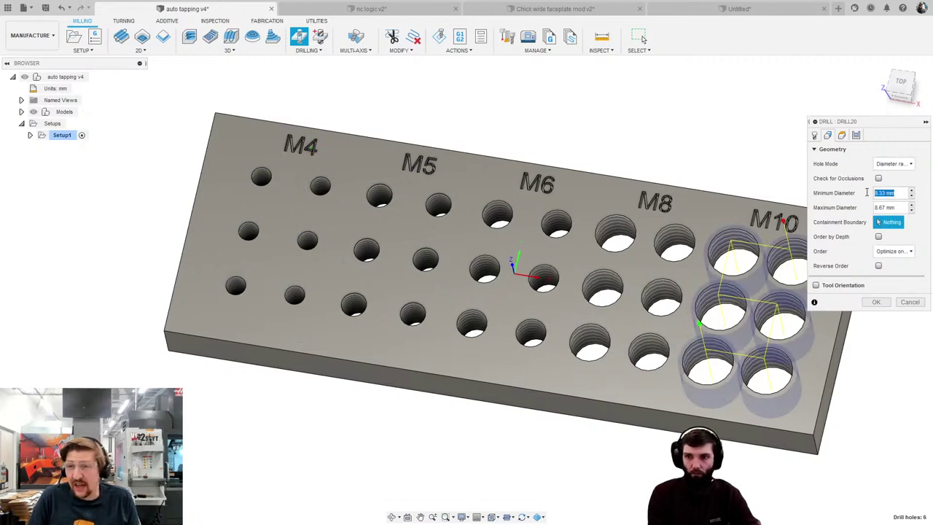
left_click(910, 301)
Measure the diameter of the first M4 hole's edge.
left_click(602, 38)
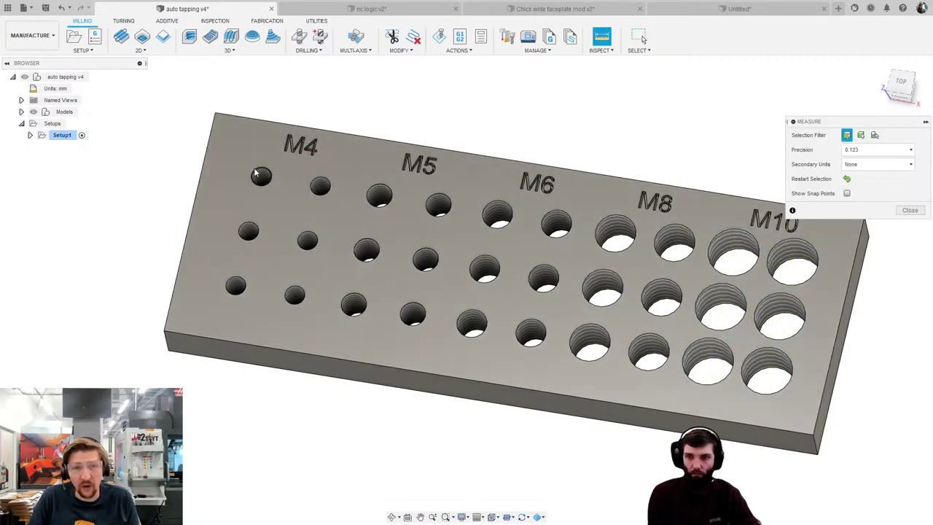
left_click(256, 175)
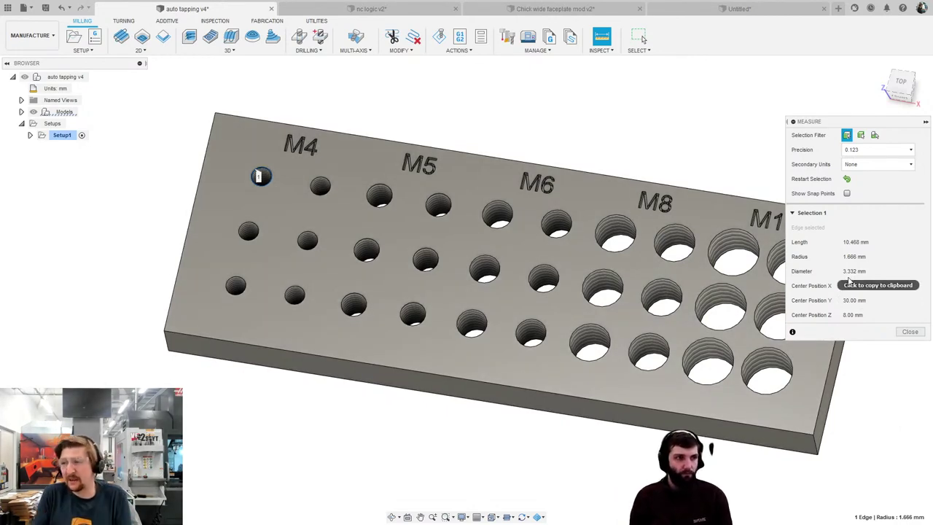
left_click(909, 331)
Start a Drill operation that selects holes by diameter range, with a minimum diameter of 3.2 mm and a maximum of 3.4 mm.
left_click(300, 38)
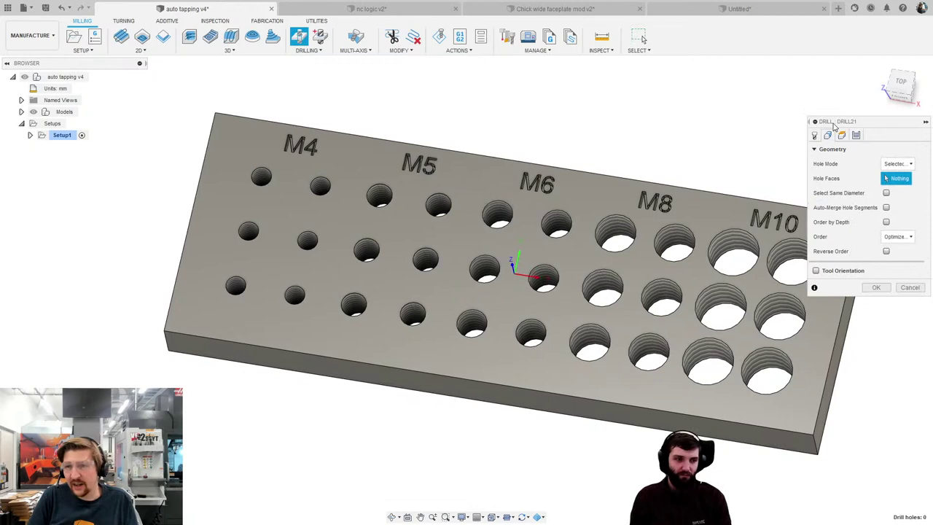
left_click(896, 163)
left_click(890, 198)
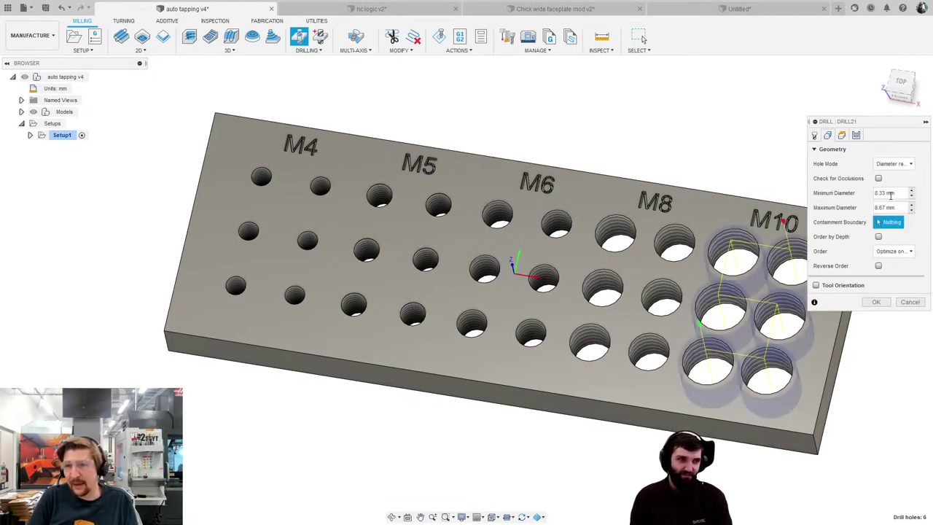
type("3.2")
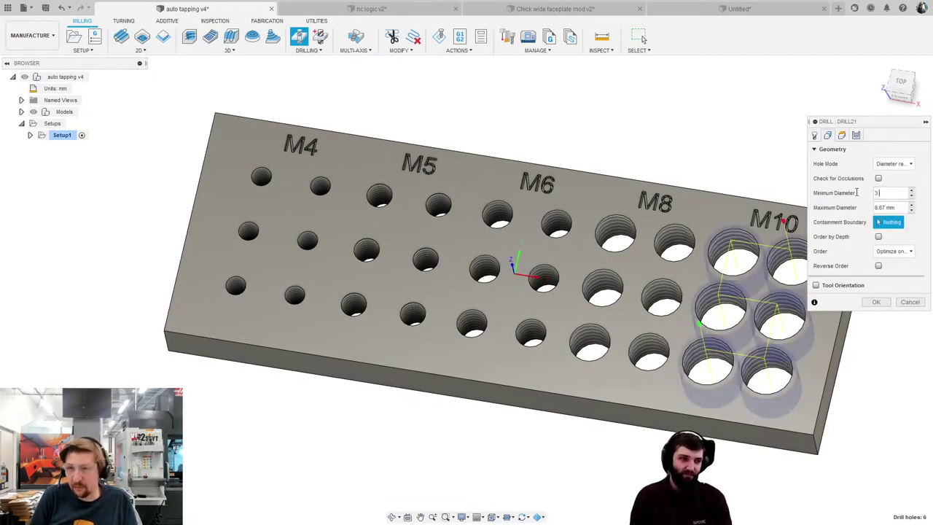
left_click(898, 208)
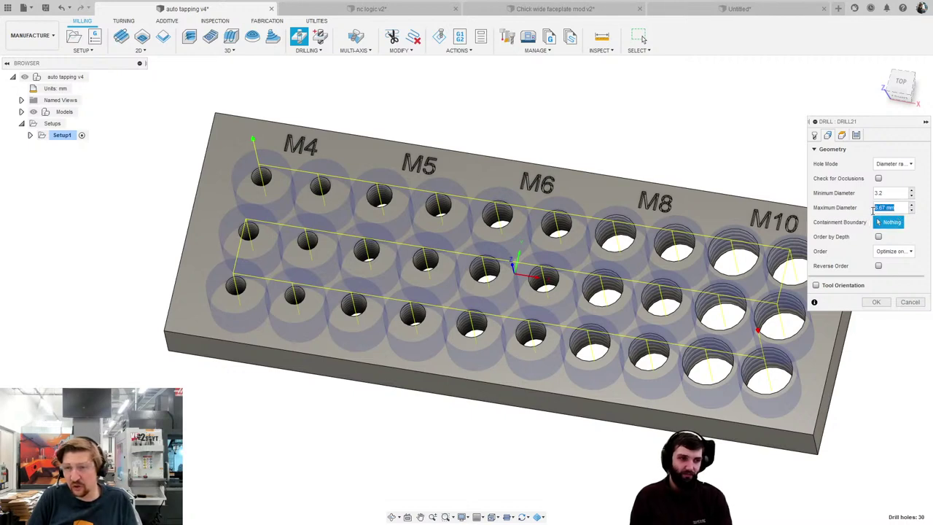
type("3.4")
key("Return")
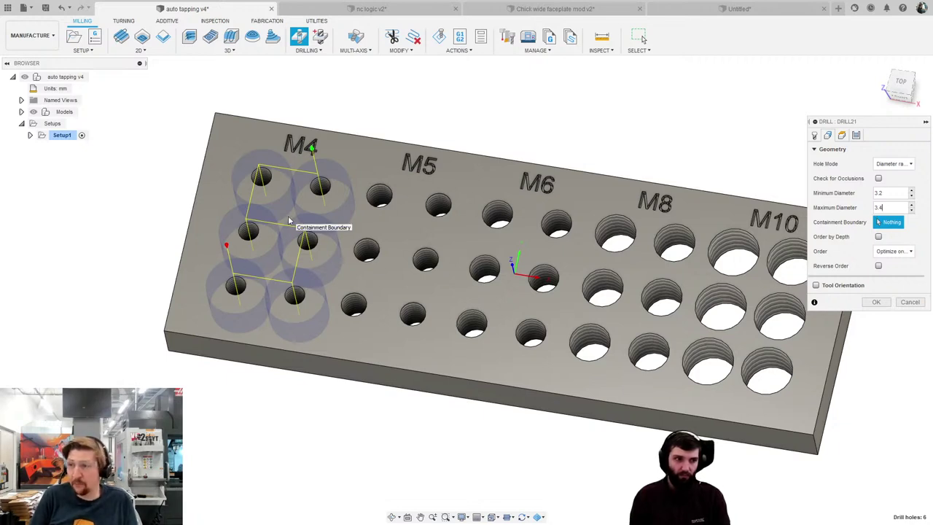
left_click(900, 205)
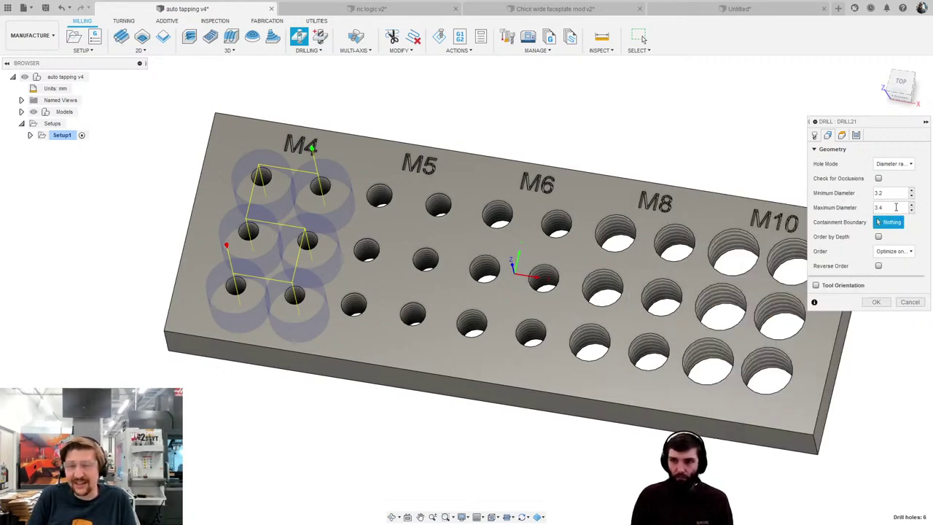
Set the Drill operation's cycle type to Drilling - rapid out.
left_click(855, 134)
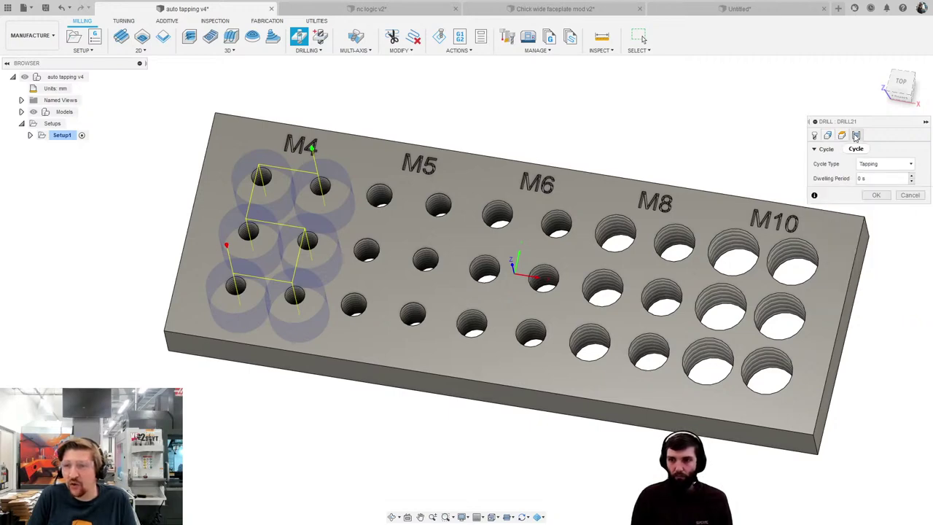
left_click(879, 165)
left_click(878, 179)
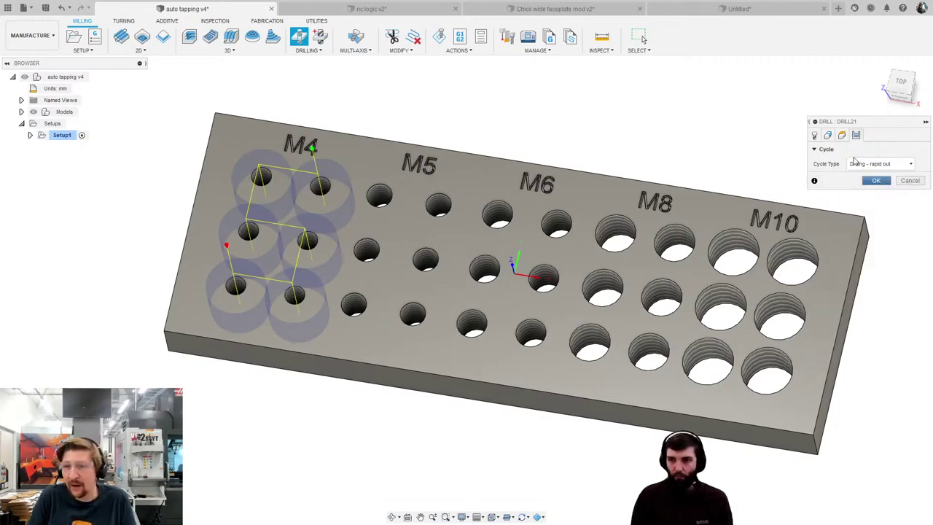
Assign tool 21, the 3.3 mm M4 pilot drill, from the HAAS VF2 25-01-2021 library to the Drill operation.
left_click(813, 135)
left_click(872, 167)
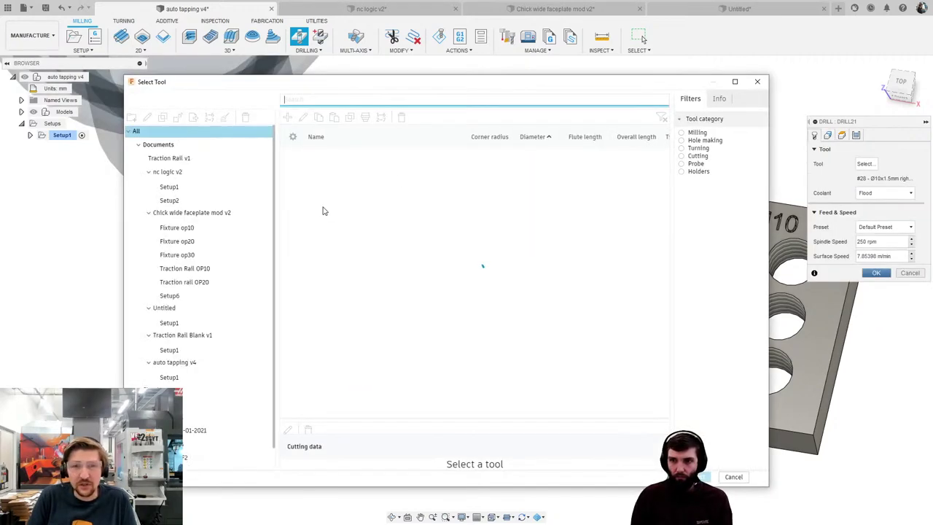
left_click(188, 430)
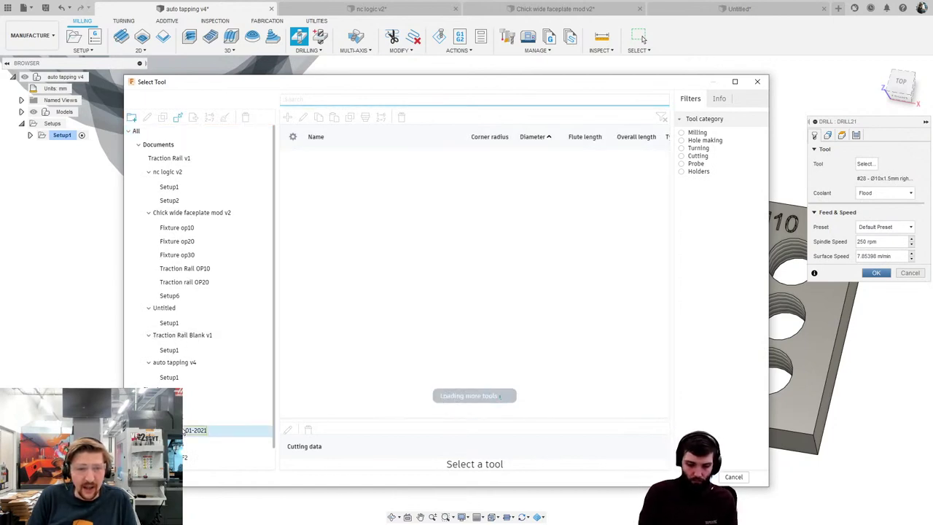
left_click(681, 140)
left_click(681, 226)
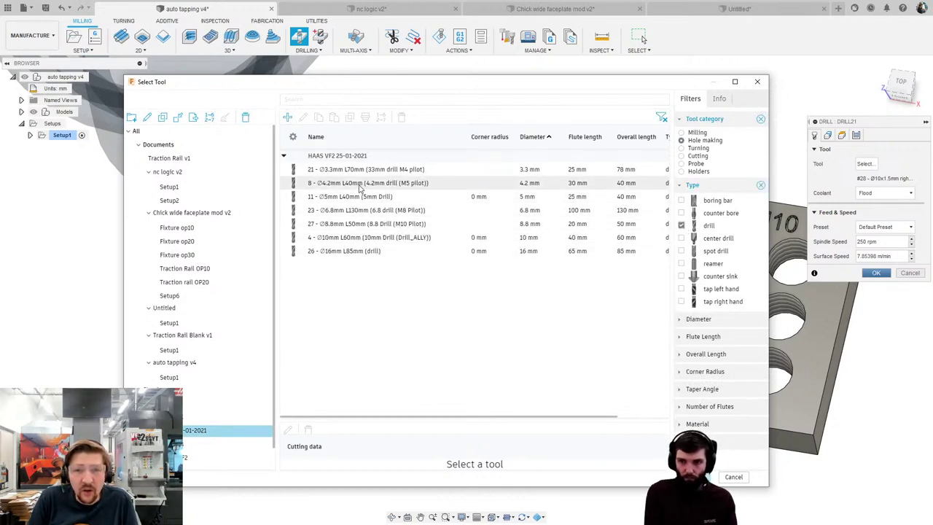
left_click(403, 171)
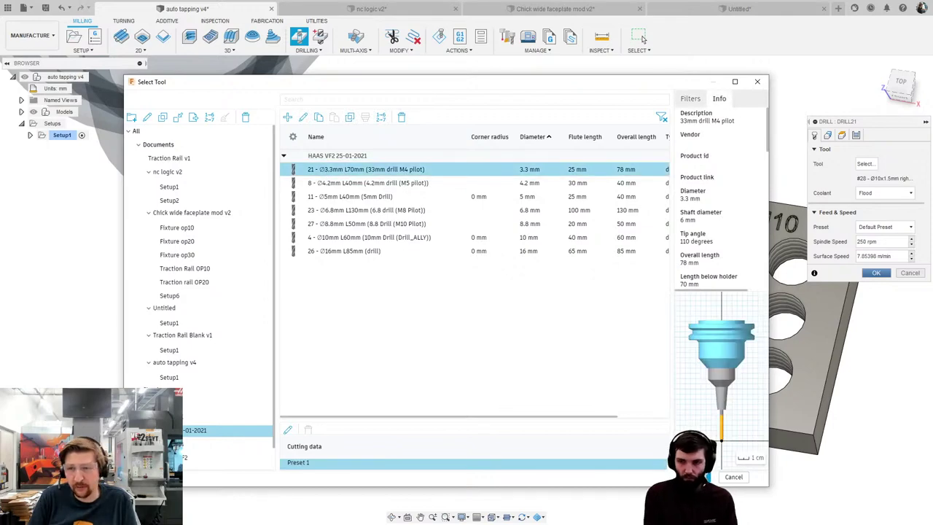
left_click(689, 476)
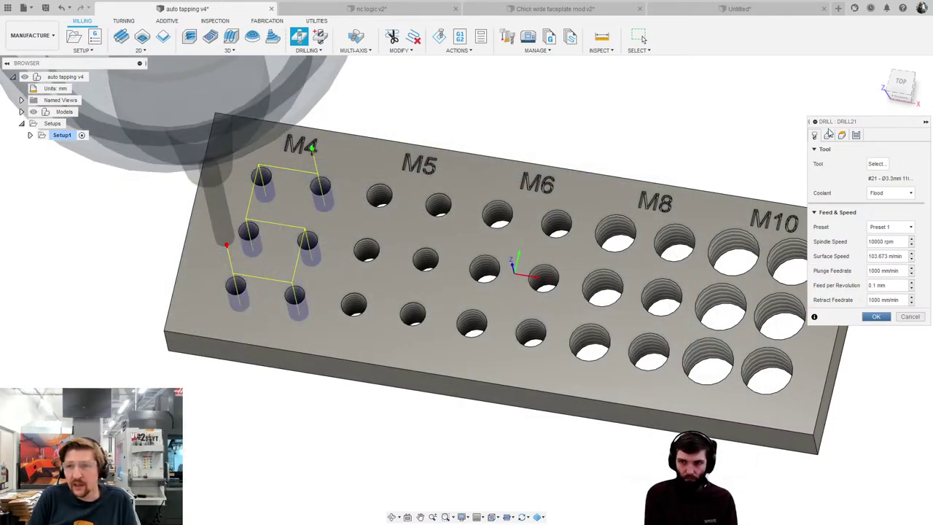
Set the Minimum Diameter of the hole range to the expression tool_diameter*0.99.
left_click(828, 135)
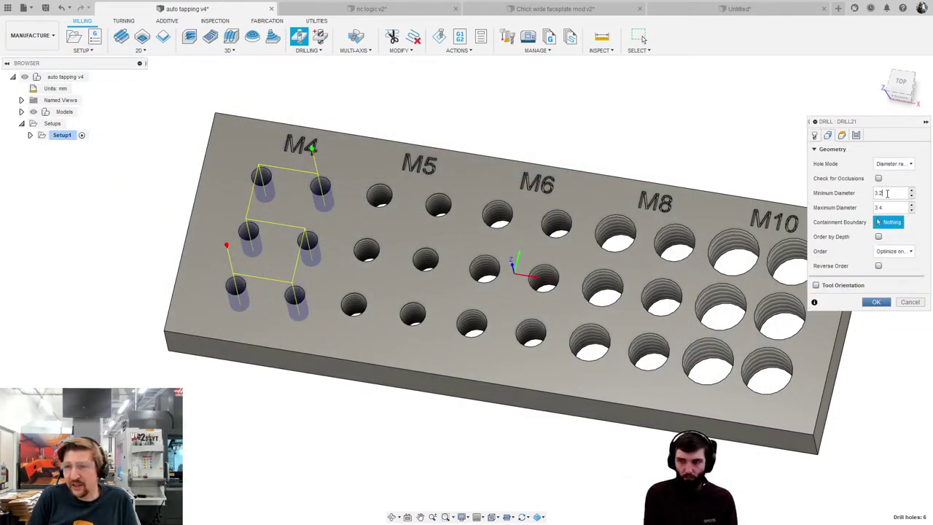
right_click(886, 193)
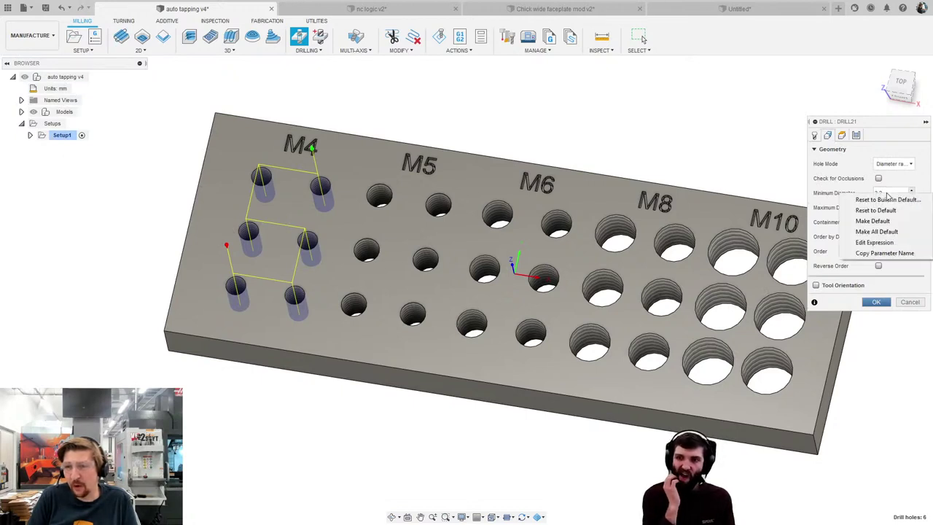
left_click(874, 242)
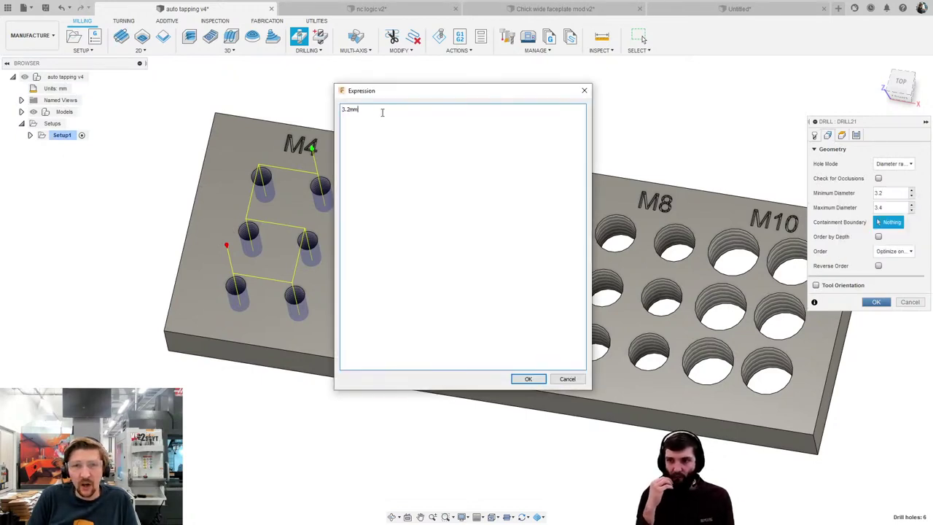
left_click_drag(382, 111, 329, 107)
type("tool")
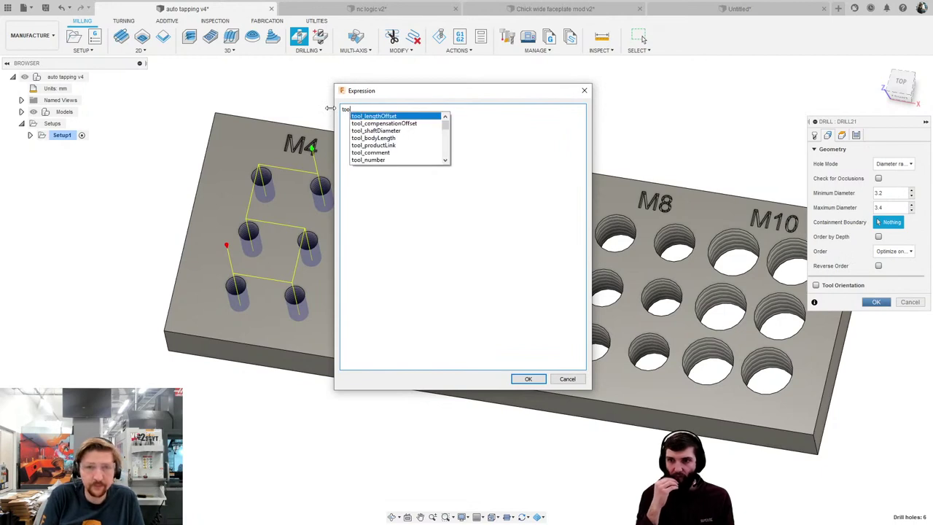
type("_")
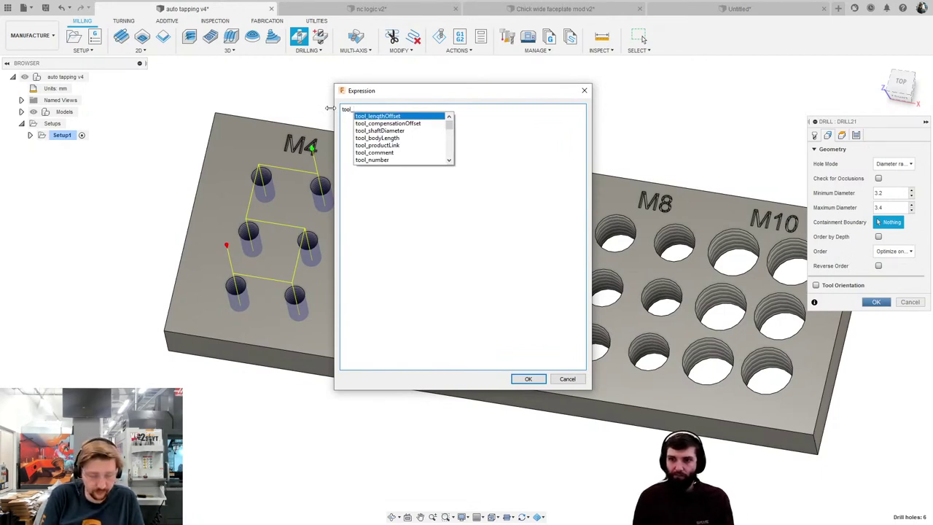
type("diameter*0.99")
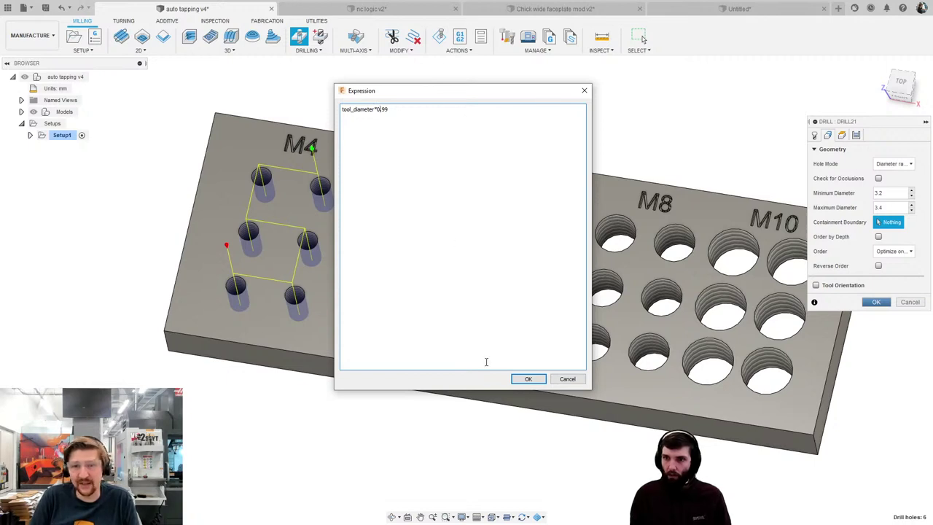
left_click(527, 379)
Set the Maximum Diameter of the hole range to the expression tool_diameter*1.01.
right_click(886, 207)
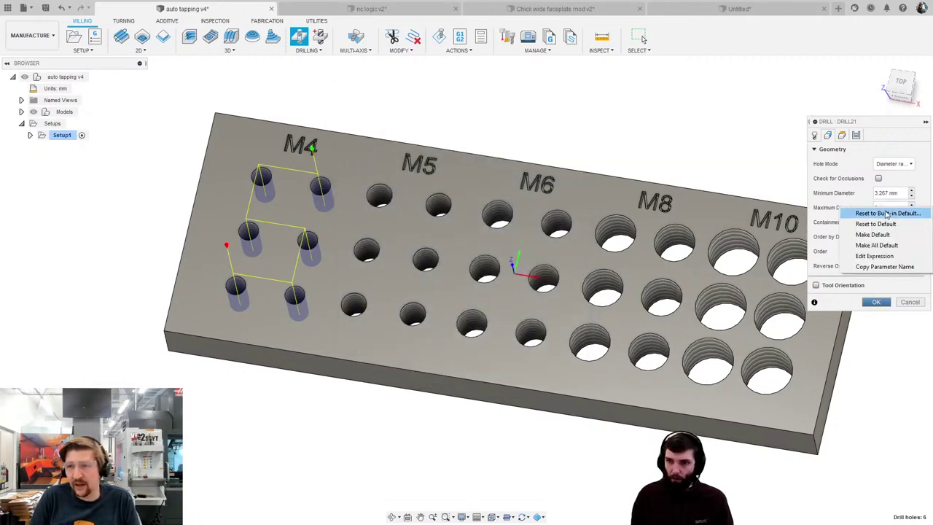
left_click(883, 232)
left_click_drag(395, 121, 310, 109)
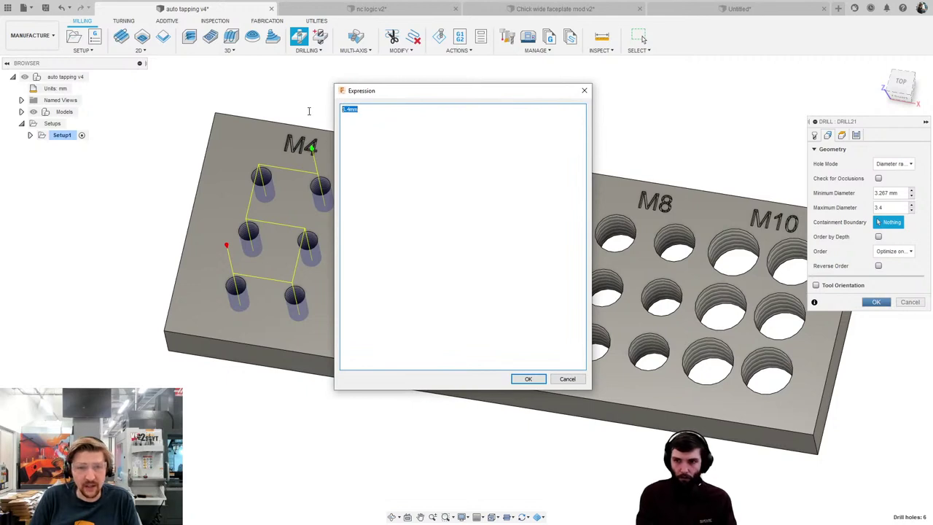
type("tool_diam")
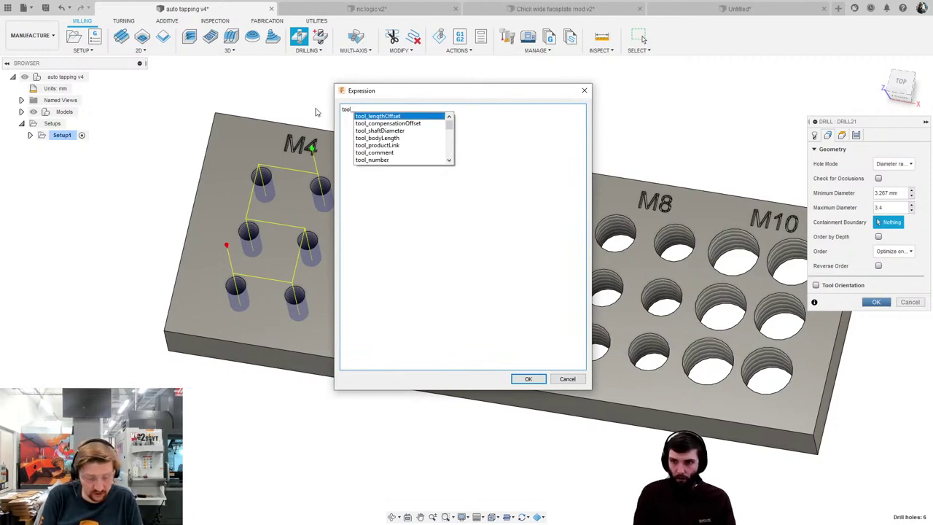
key("Return")
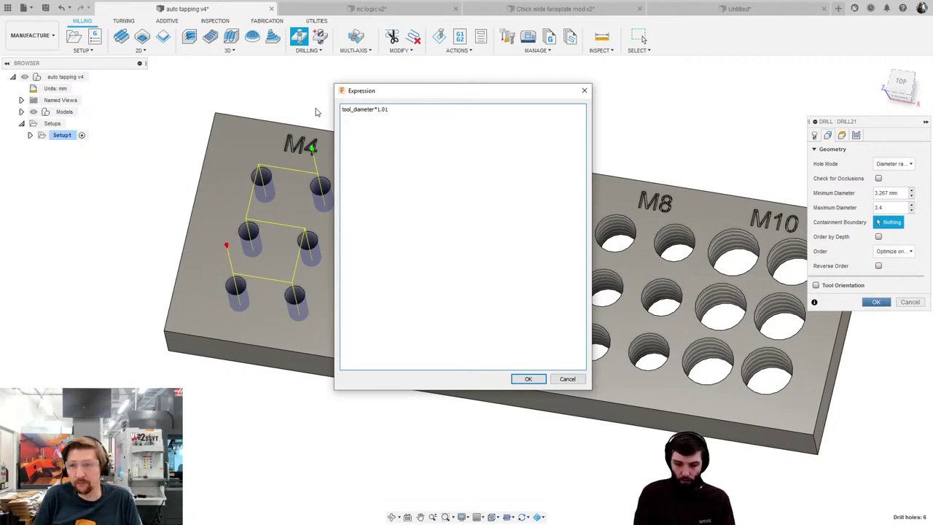
key("Return")
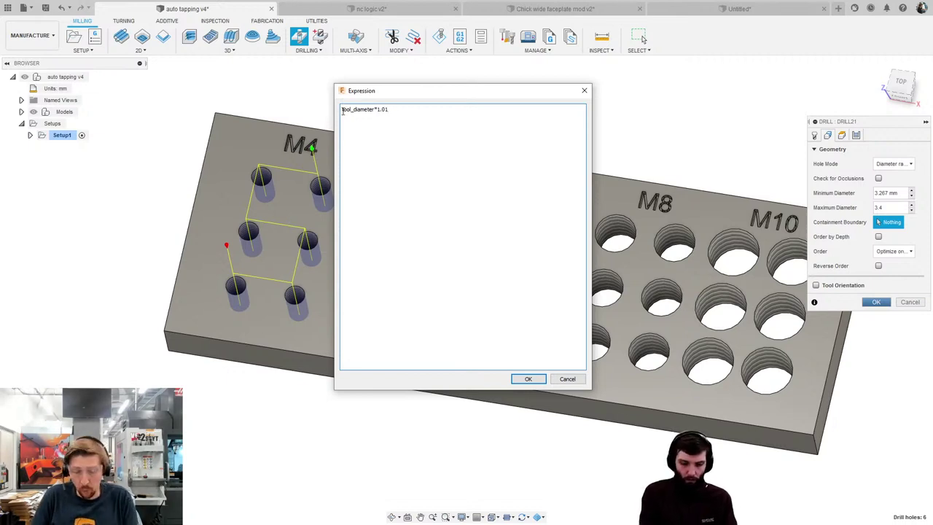
left_click(528, 378)
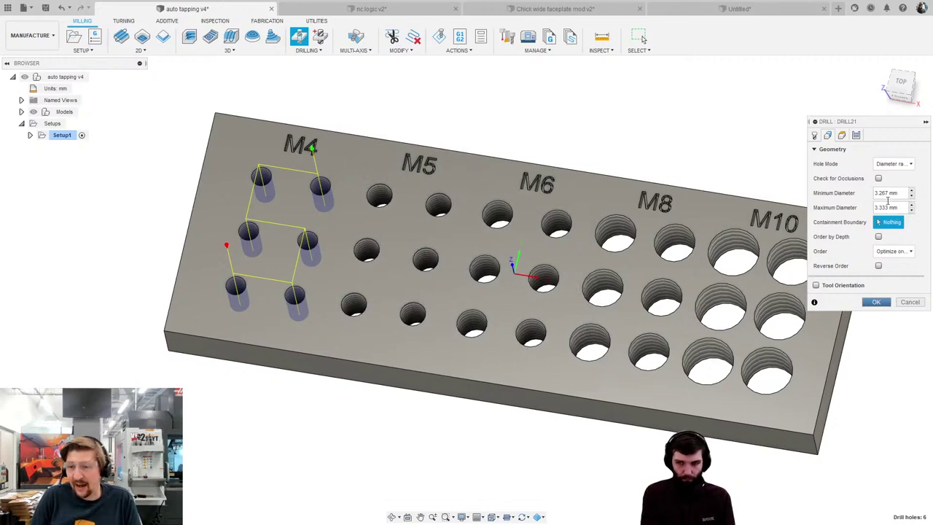
Save the minimum and maximum diameter expressions as defaults and accept the Drill operation.
right_click(885, 194)
left_click(887, 224)
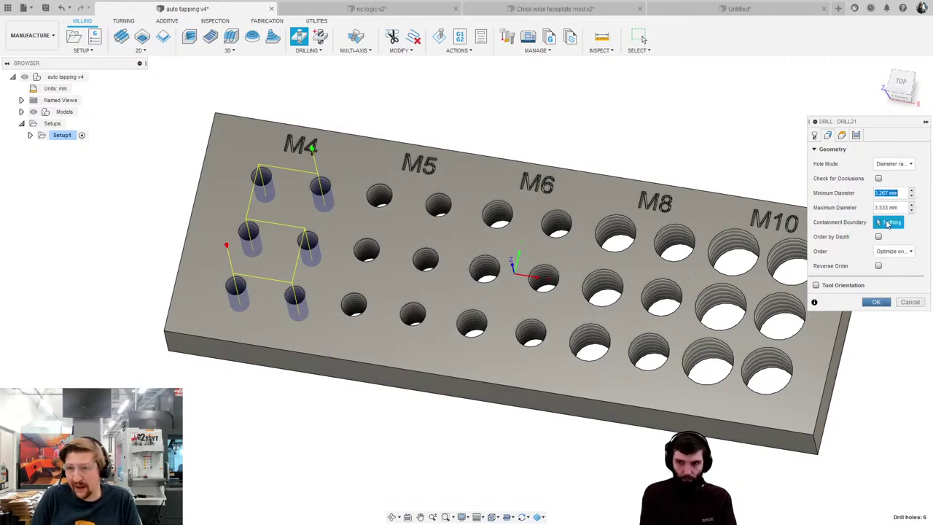
right_click(885, 208)
left_click(888, 243)
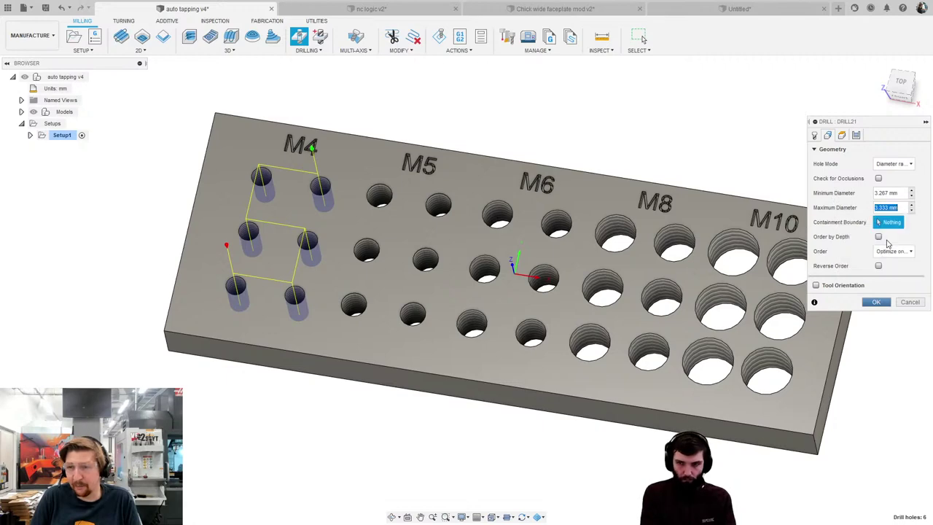
left_click(876, 302)
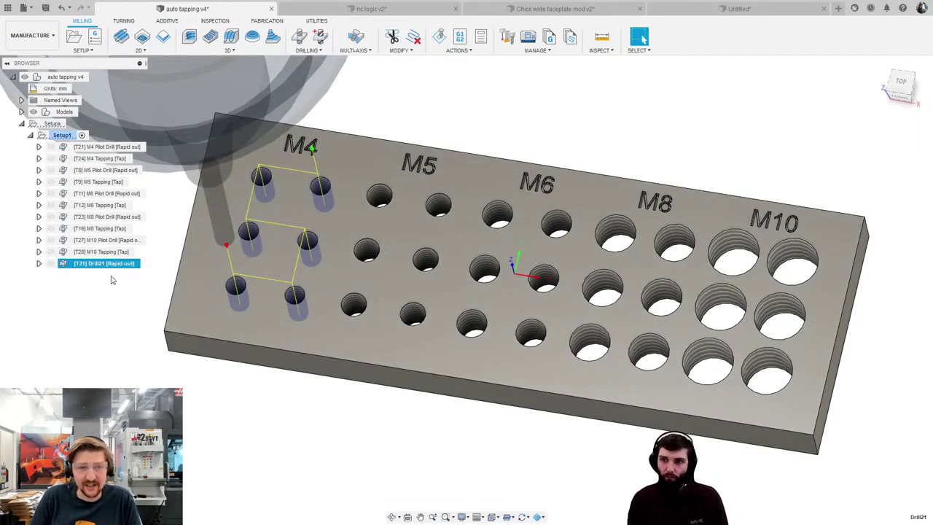
Duplicate the new 3.3 mm Drill operation and open the copy for editing.
key("ctrl+d")
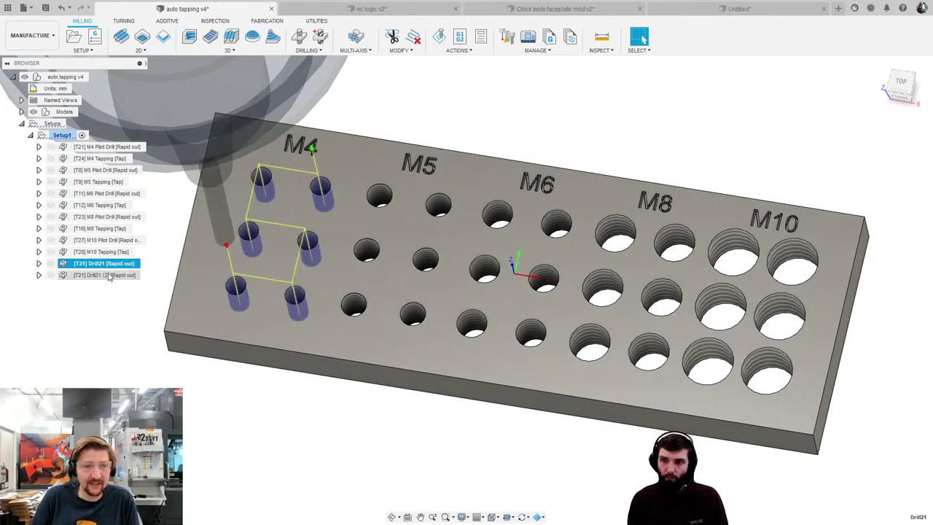
right_click(109, 274)
left_click(151, 7)
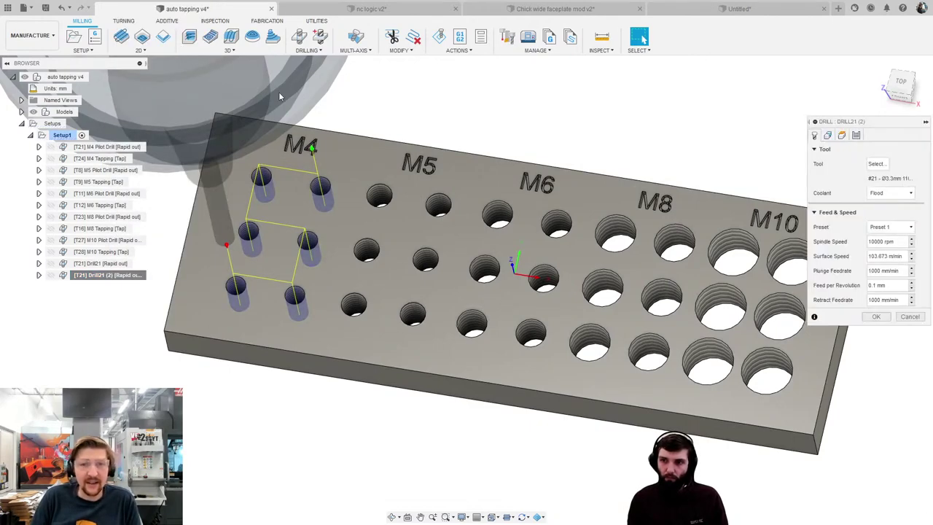
Replace the copied Drill operation's tool with the #8 4.2 mm M5 pilot drill from the HAAS VF2 25-01-2021 library, filtered to drills, and accept.
left_click(877, 164)
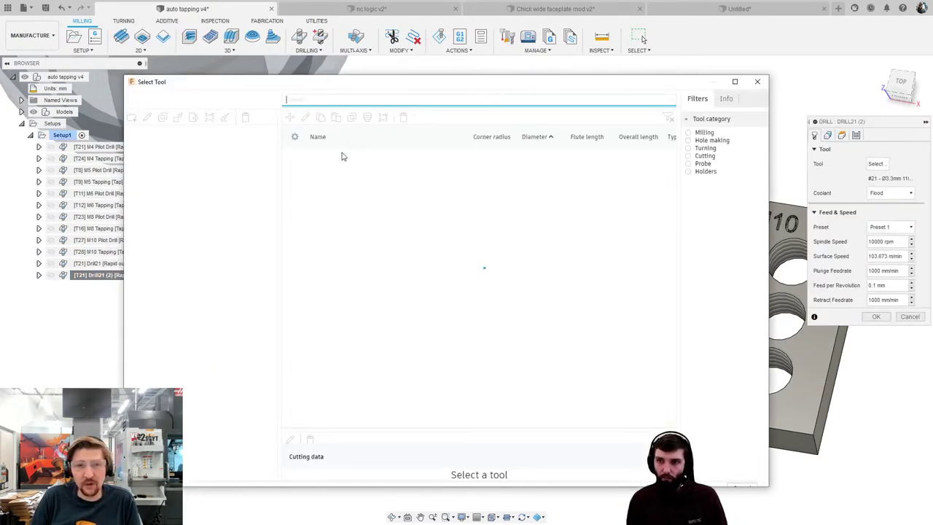
left_click(219, 430)
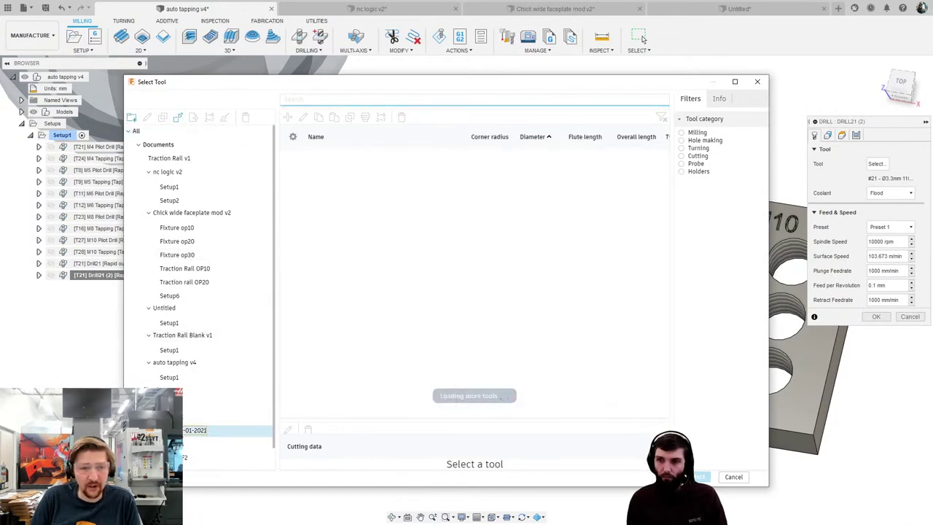
left_click(682, 149)
left_click(681, 139)
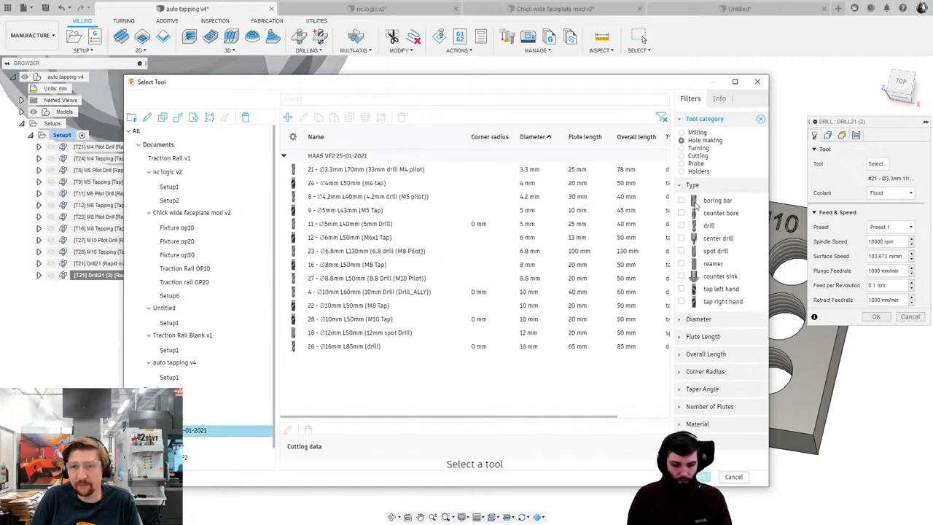
left_click(681, 301)
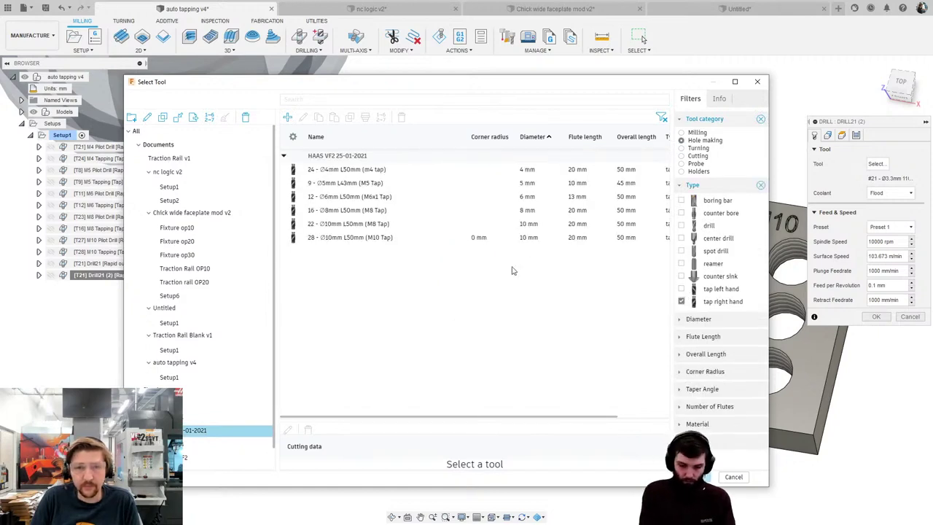
left_click(683, 301)
left_click(681, 225)
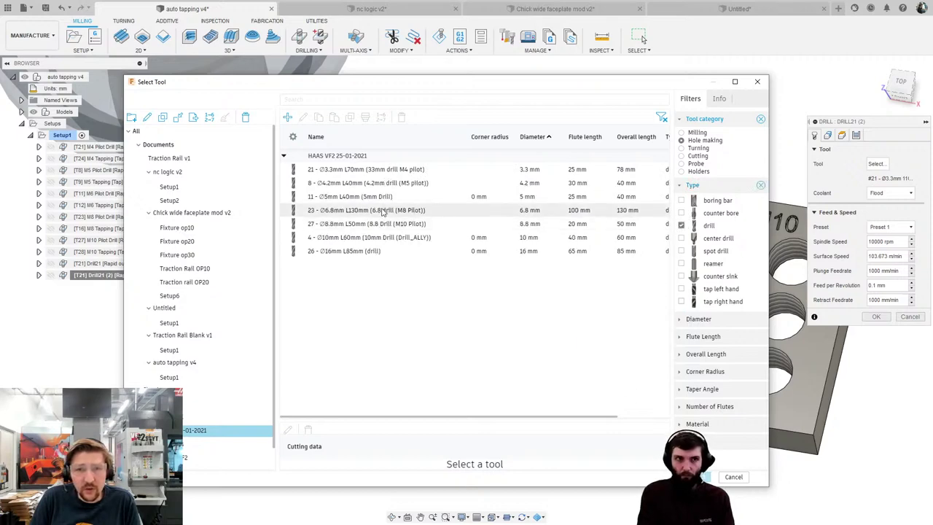
double_click(380, 183)
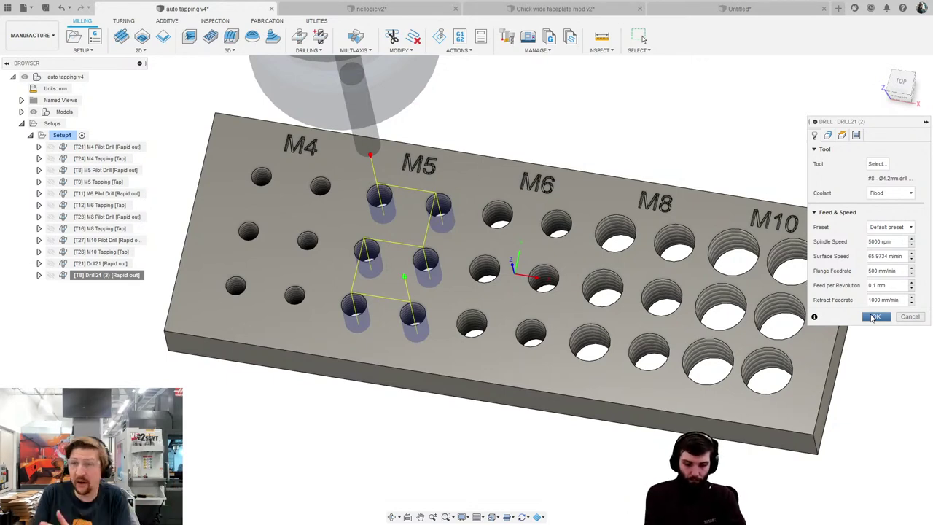
left_click(827, 136)
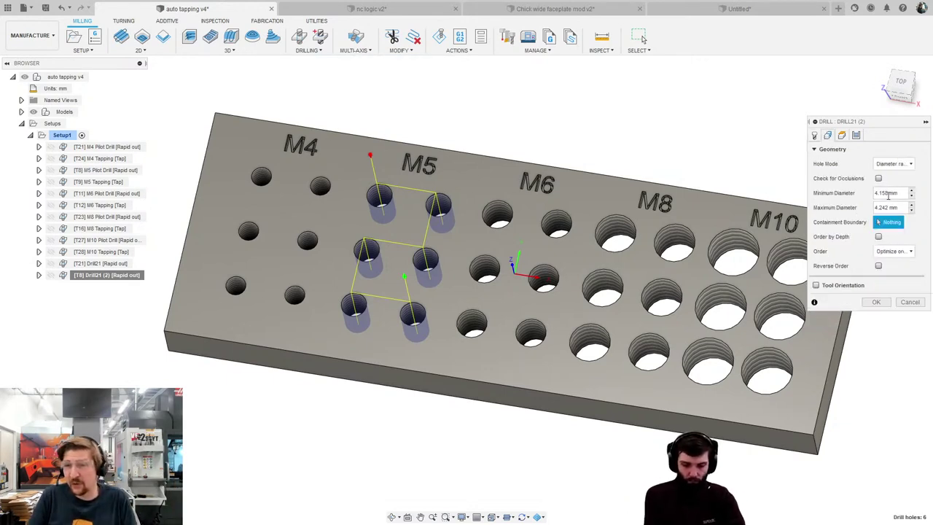
left_click(875, 302)
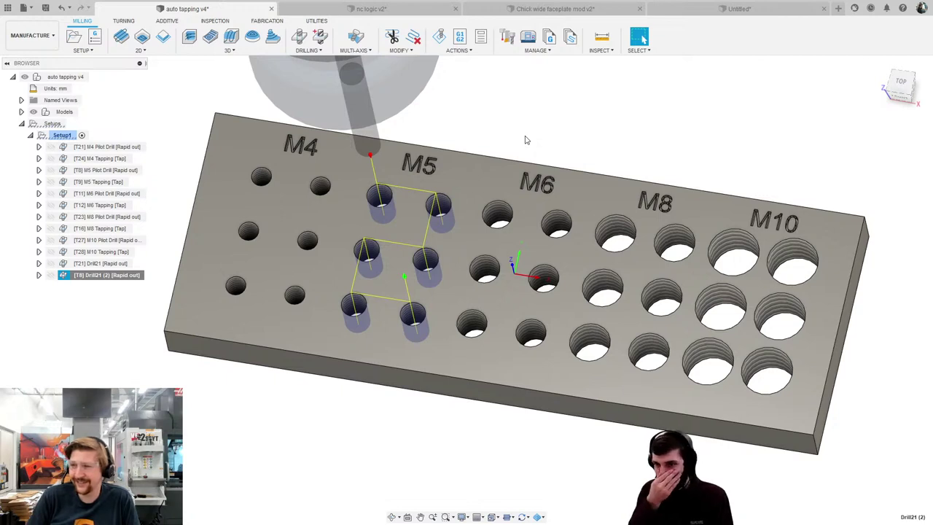
Reopen the 4.2 mm Drill operation, make all of its settings the default, and accept it.
right_click(115, 278)
left_click(168, 9)
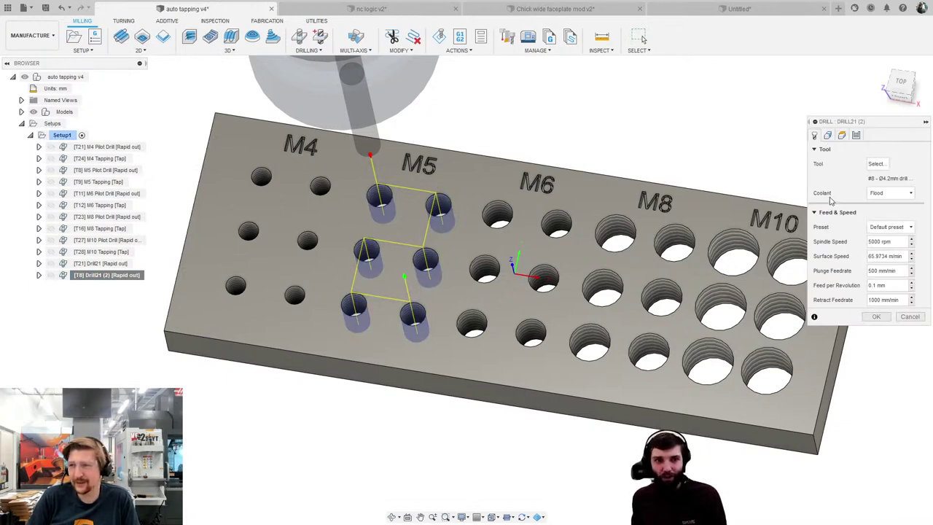
left_click(827, 135)
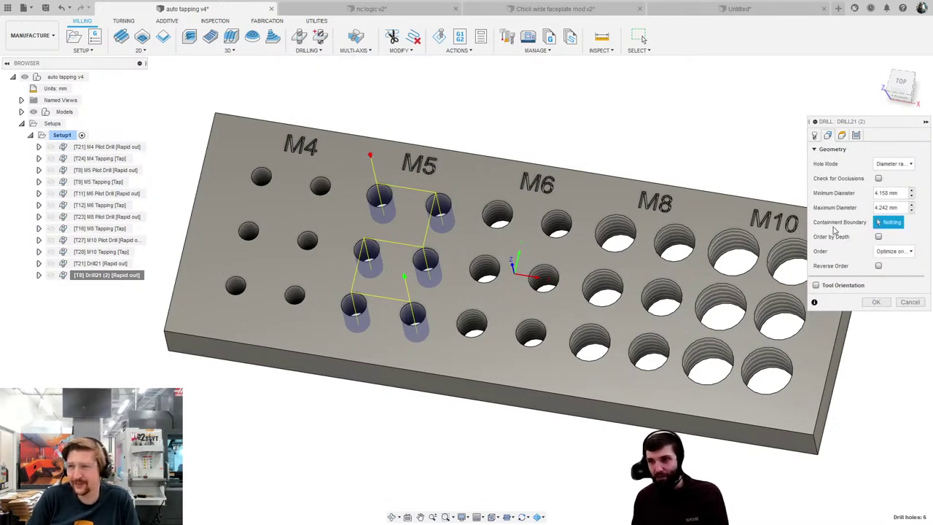
right_click(883, 193)
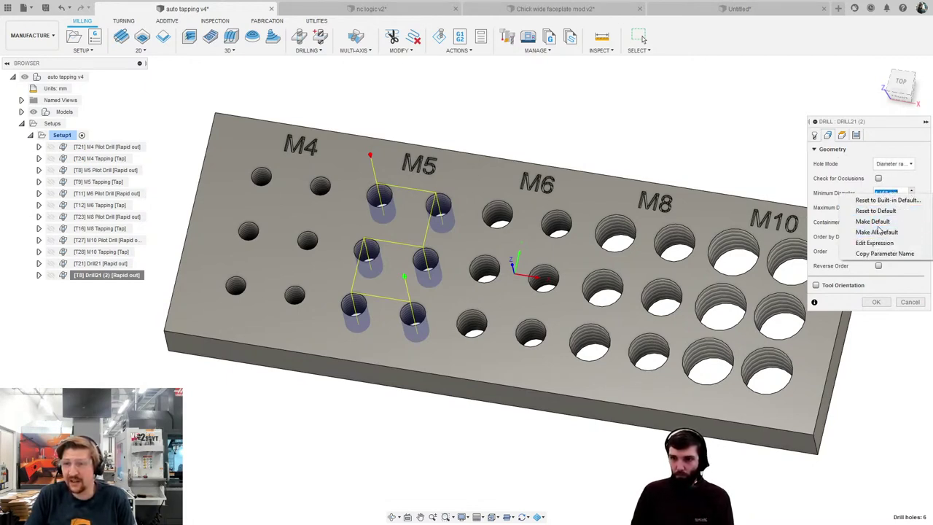
left_click(878, 231)
left_click(876, 302)
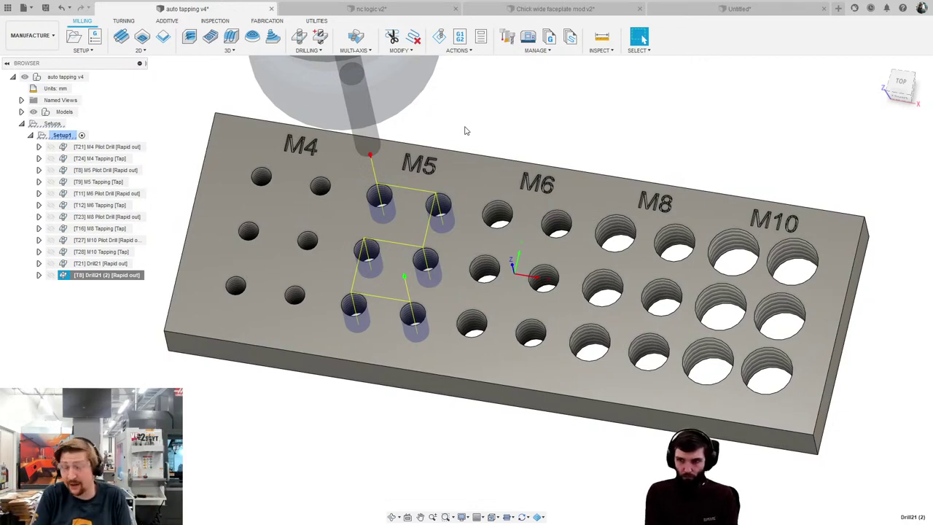
Duplicate the 3.3 mm Drill operation again and open the new copy for editing.
left_click(108, 265)
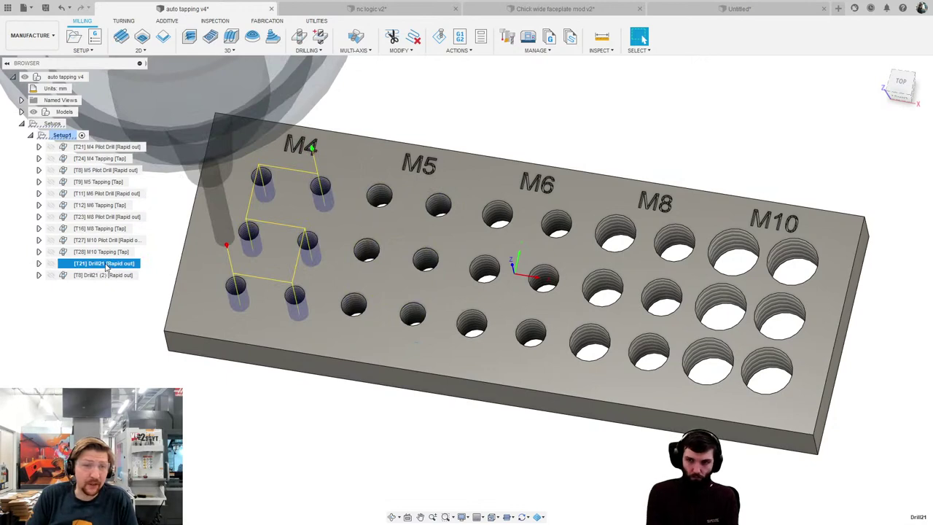
key("ctrl+d")
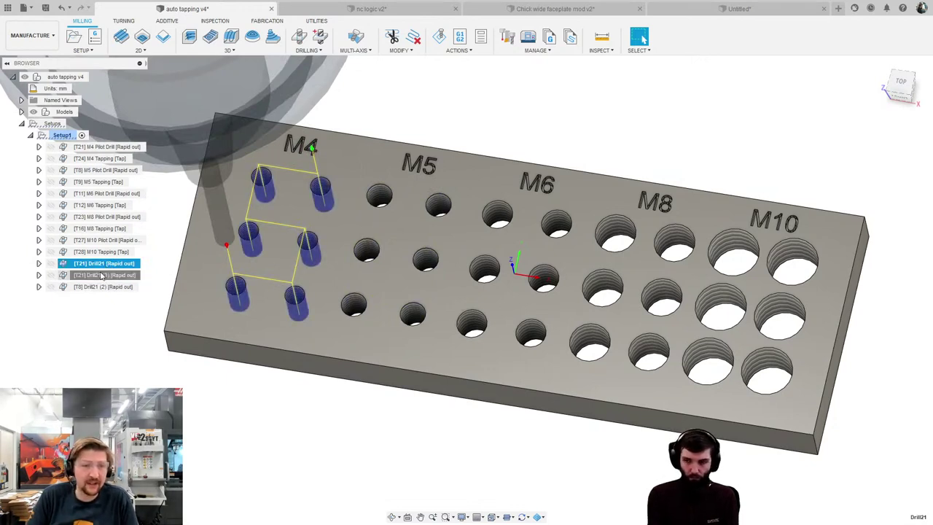
right_click(102, 277)
left_click(134, 9)
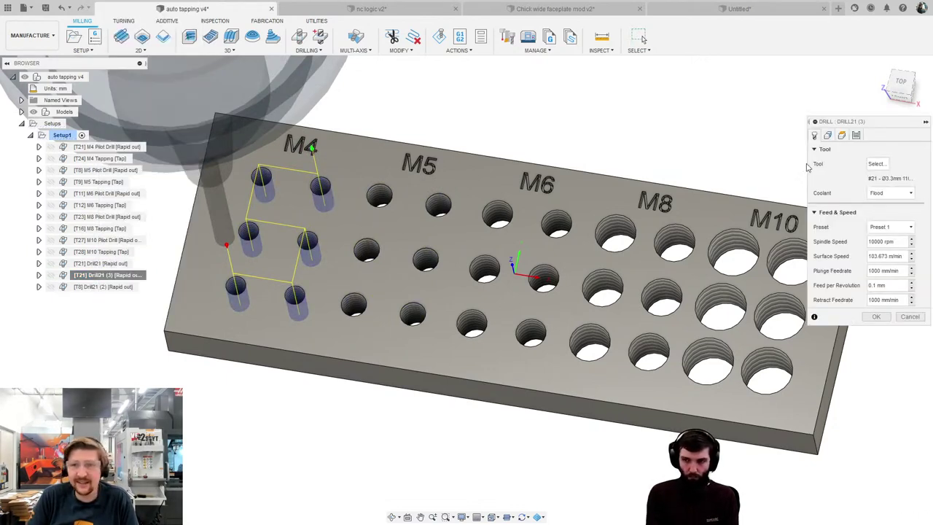
Change the copy's tool to the #24 4 mm M4 tap from the HAAS VF2 25-01-2021 library, filtered to right-hand taps.
left_click(875, 163)
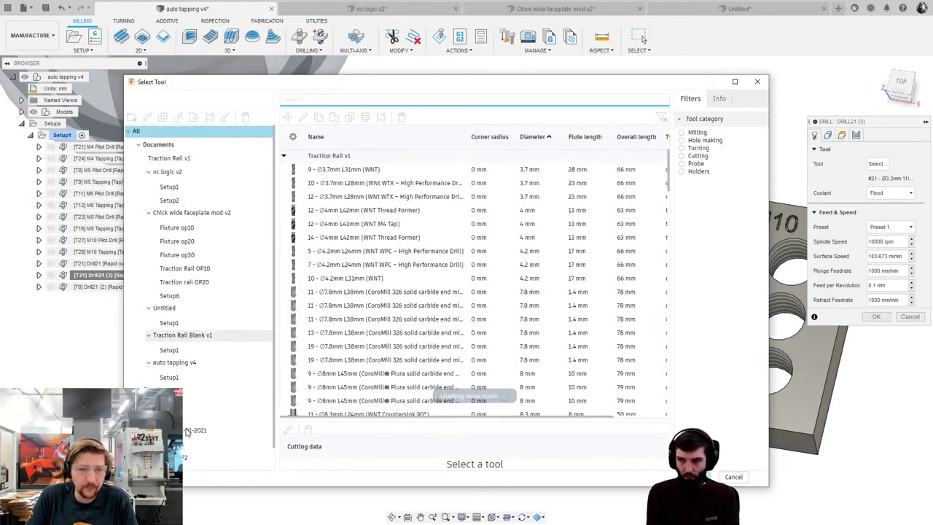
left_click(188, 430)
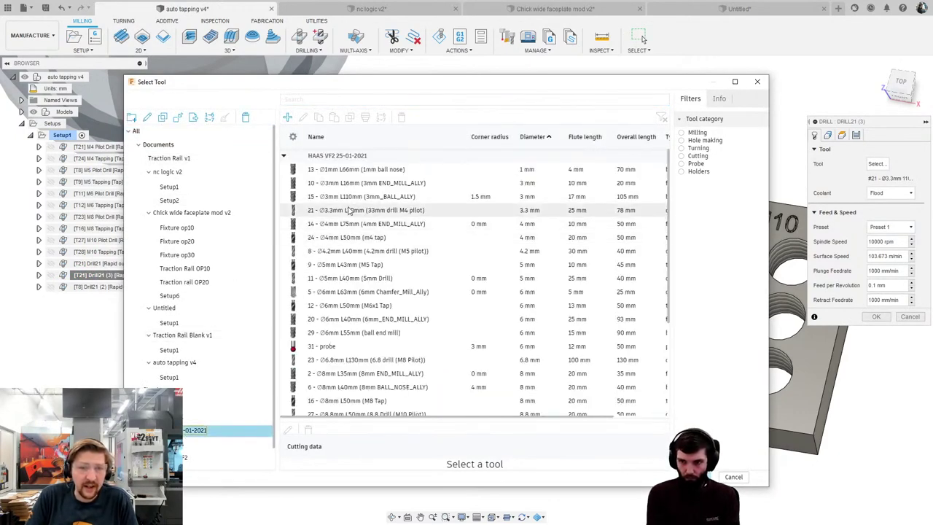
left_click(681, 141)
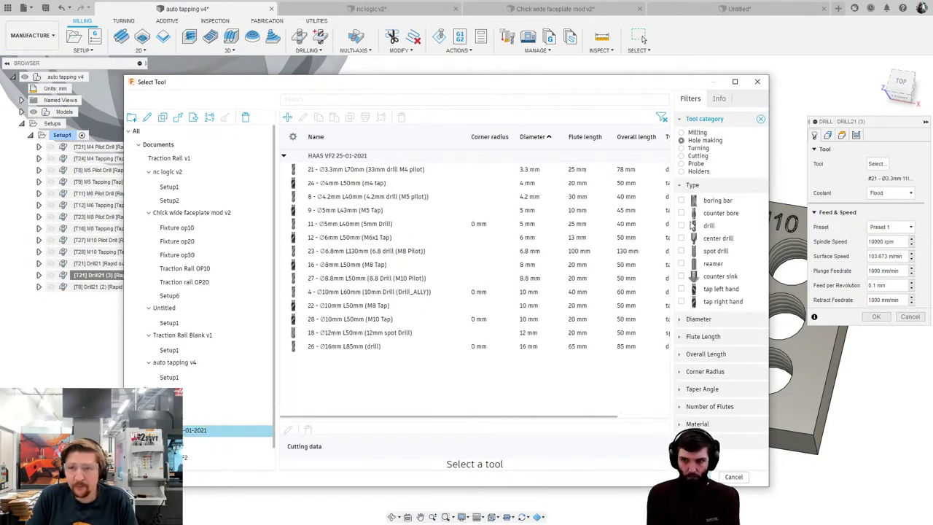
left_click(682, 302)
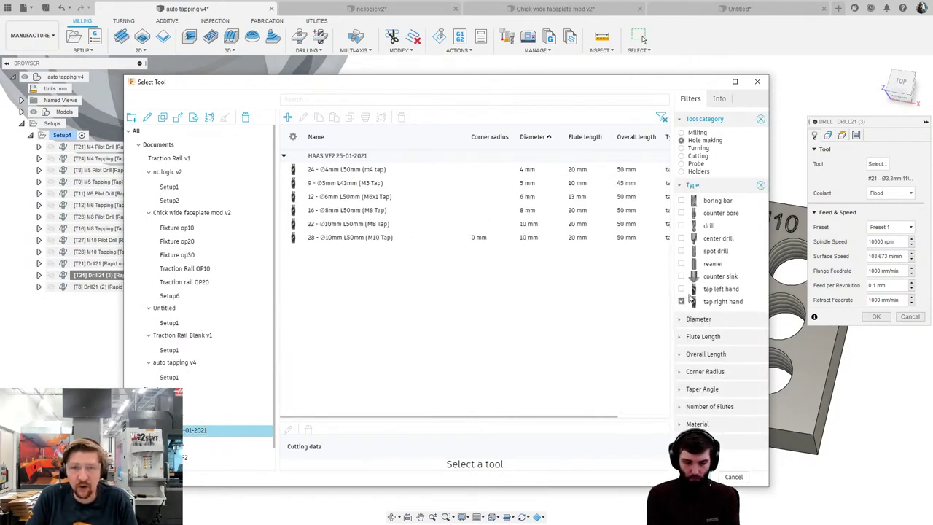
left_click(347, 169)
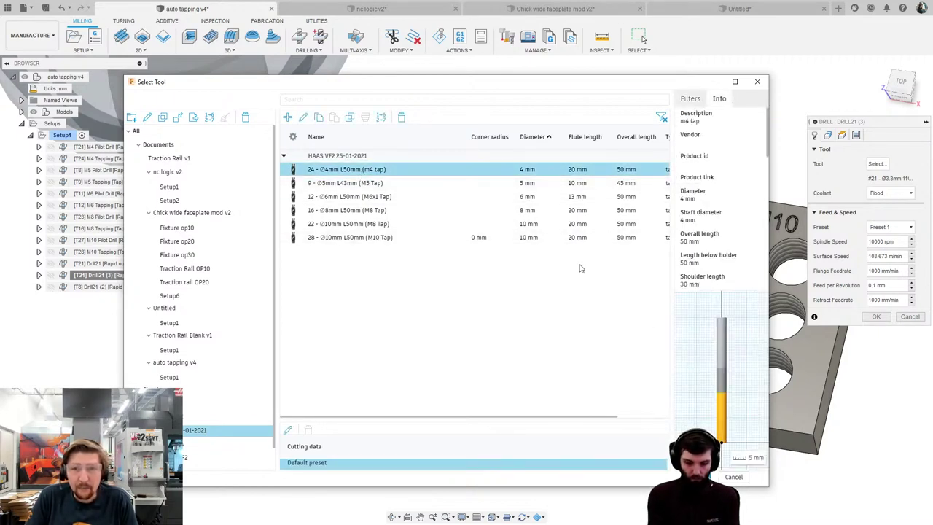
left_click_drag(406, 418, 344, 416)
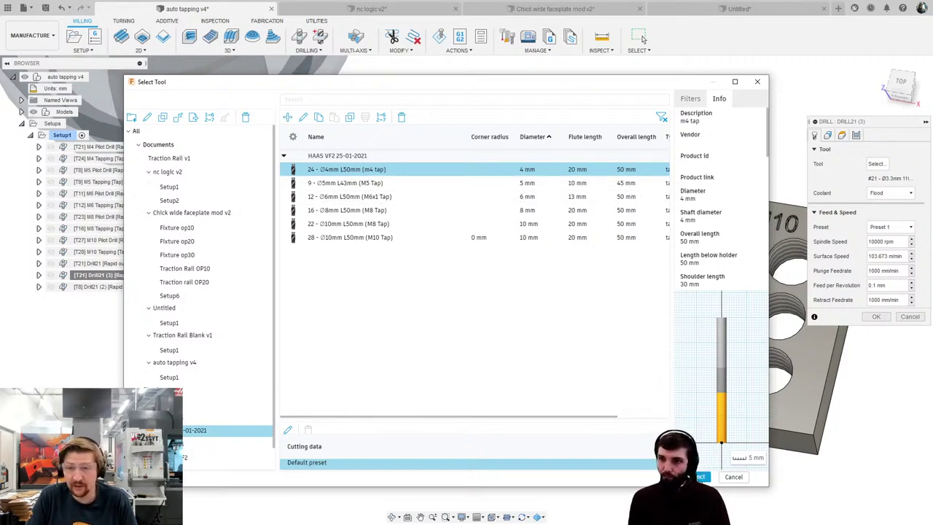
left_click(695, 477)
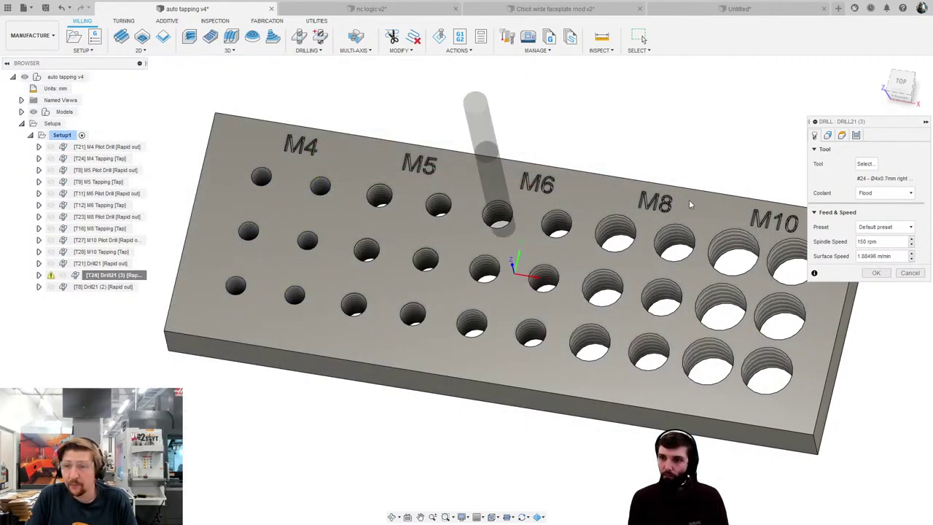
Set the M4 tap operation's minimum hole diameter expression to (tool_diameter-tool_threadPitch)*0.98, copying the expression before accepting it.
left_click(827, 137)
right_click(890, 193)
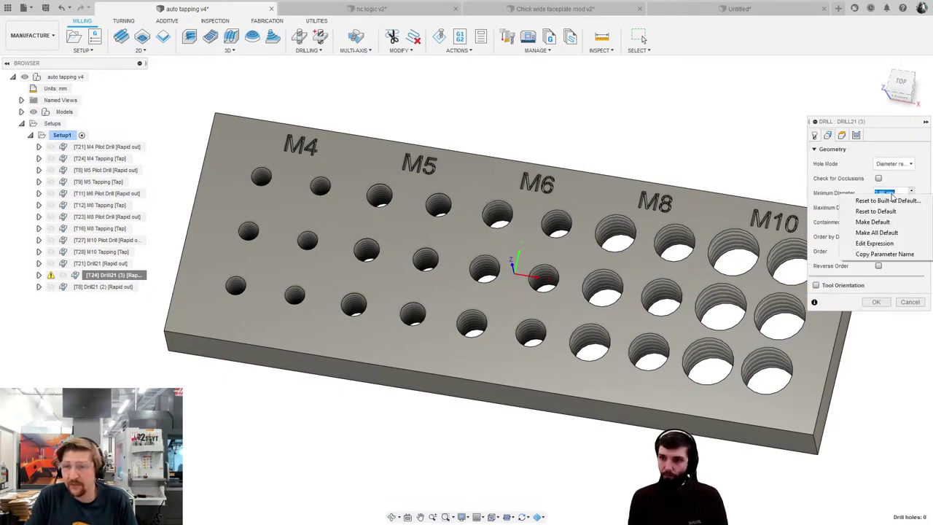
left_click(889, 245)
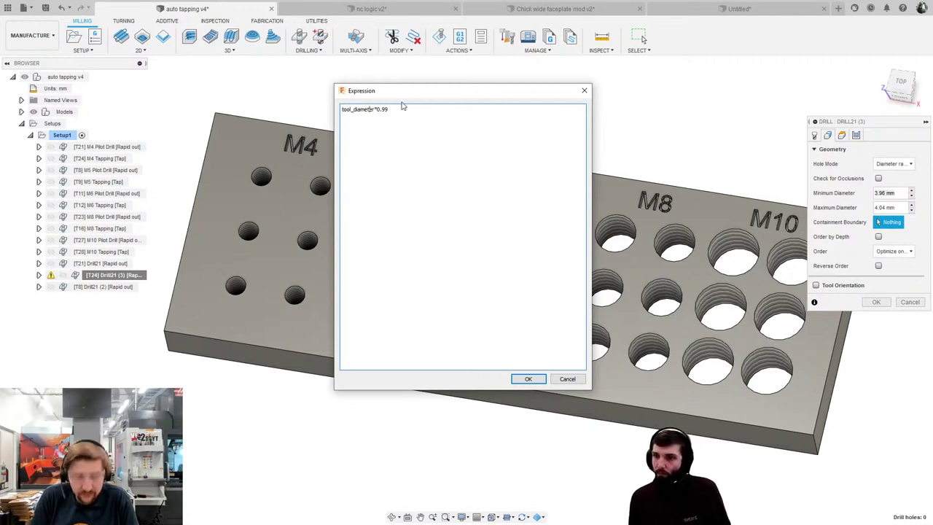
type("(")
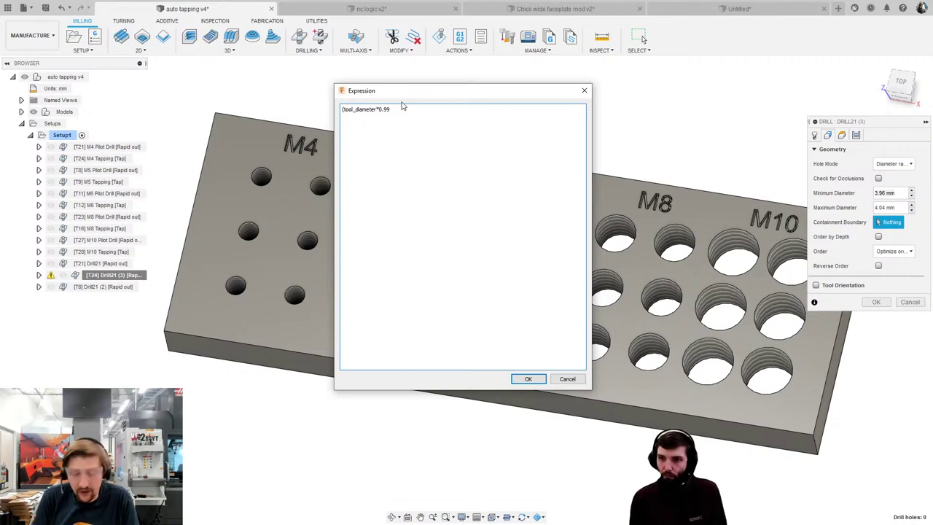
type("-")
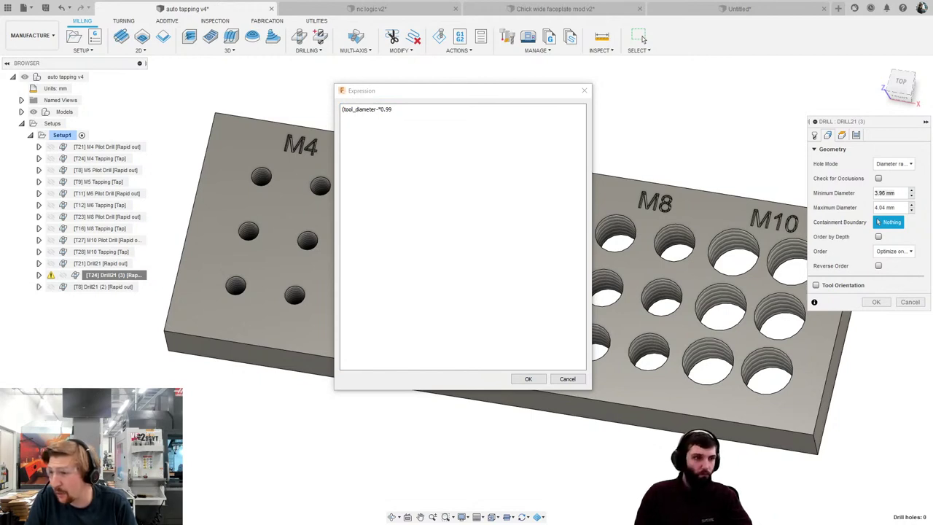
left_click(380, 109)
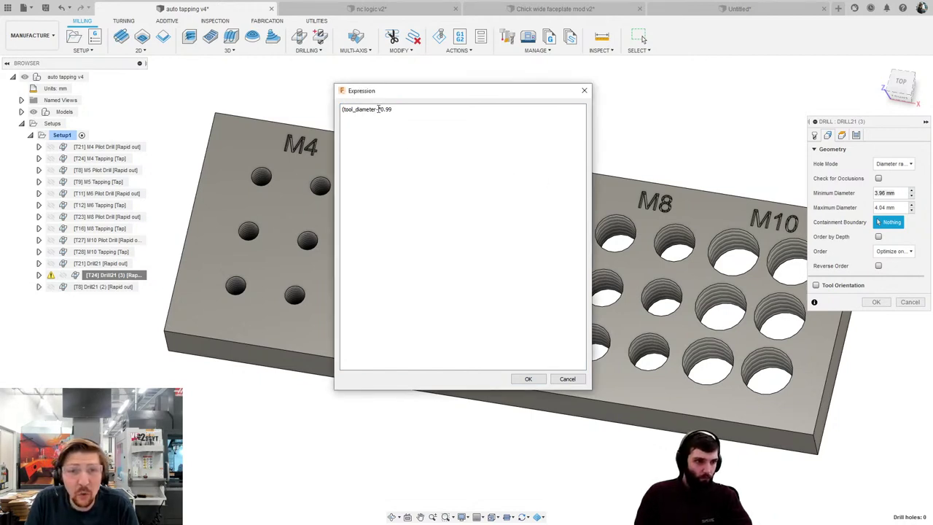
left_click_drag(380, 109, 376, 109)
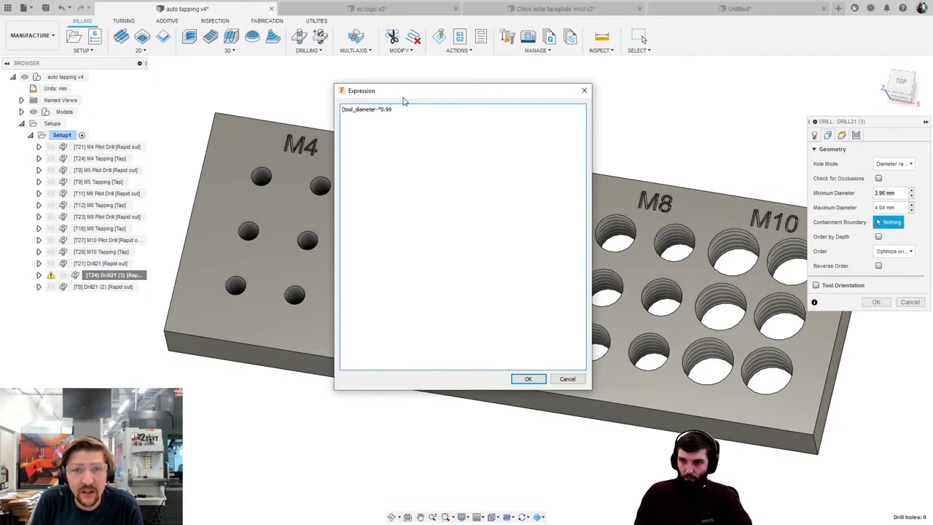
type("tool")
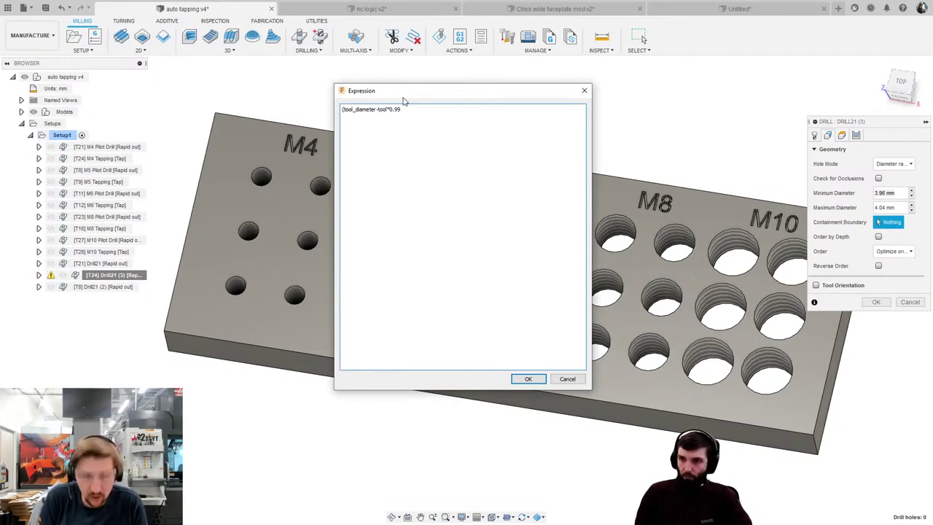
type("_")
key("BackSpace")
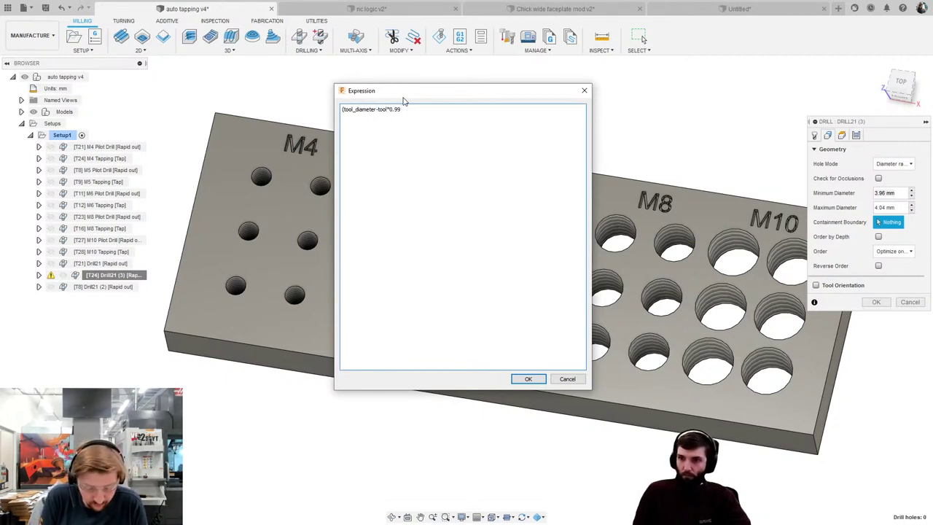
type("thread")
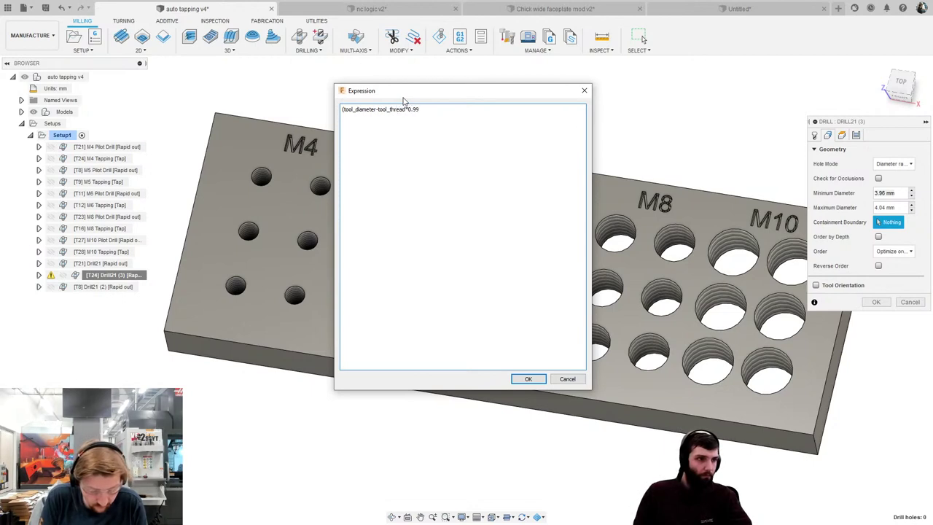
type("pitch")
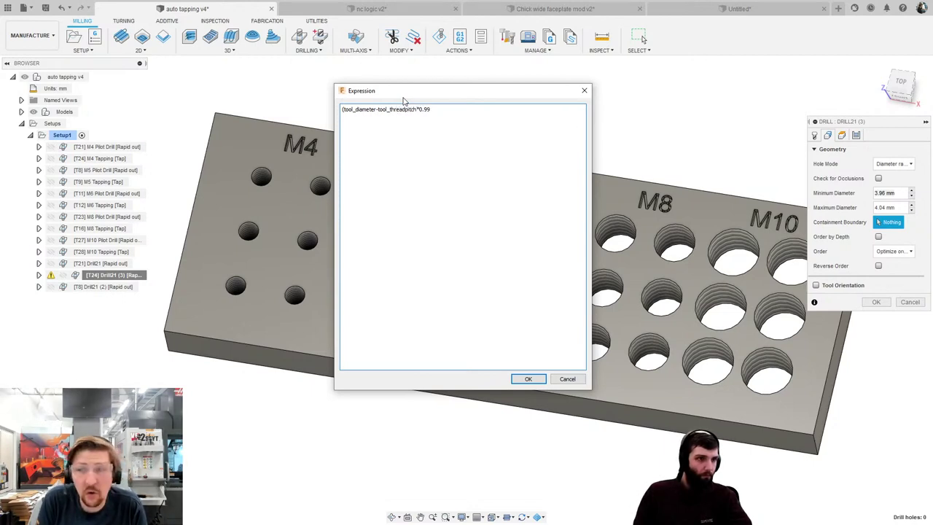
key("BackSpace")
key("BackSpace")
key("BackSpace")
key("BackSpace")
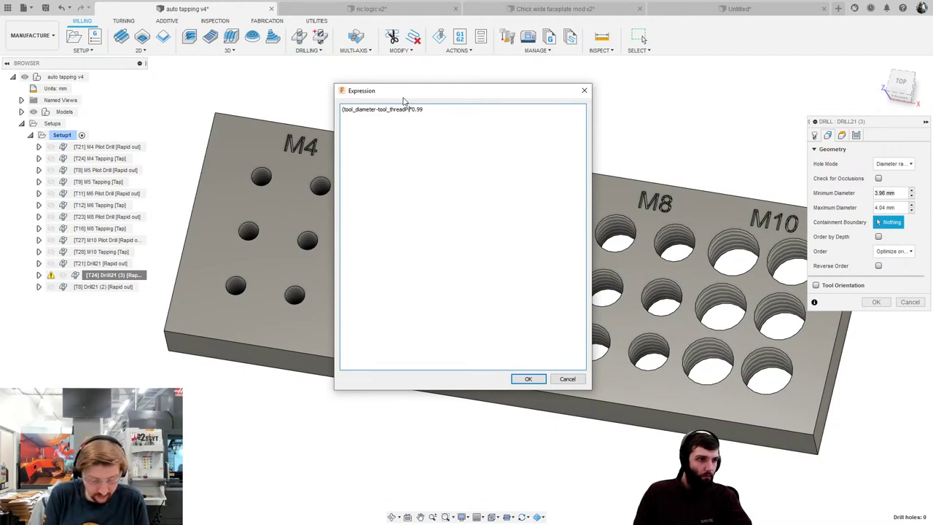
type("itch)")
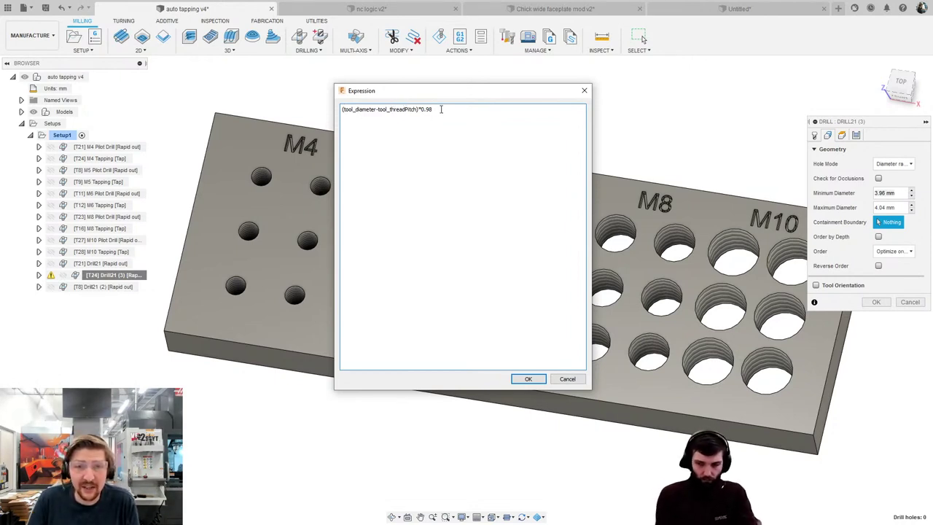
left_click_drag(438, 109, 341, 109)
key("ctrl+c")
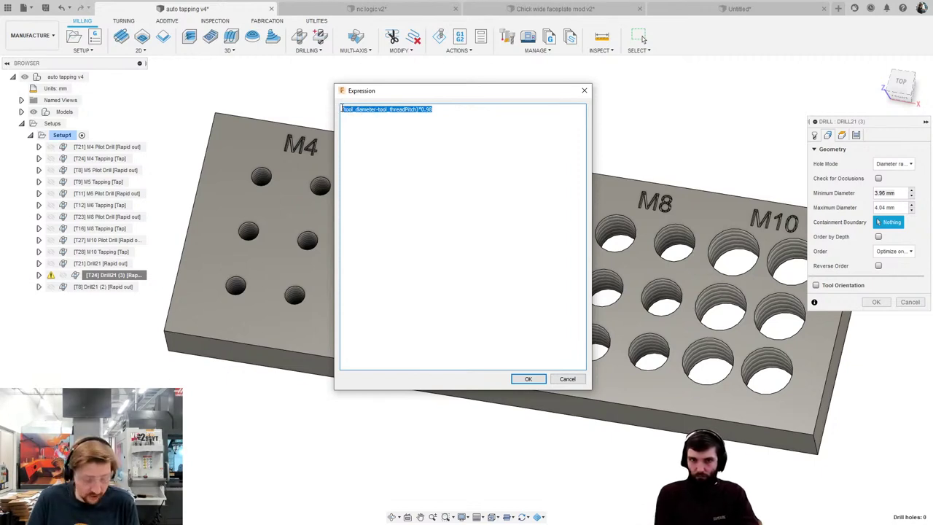
left_click(527, 379)
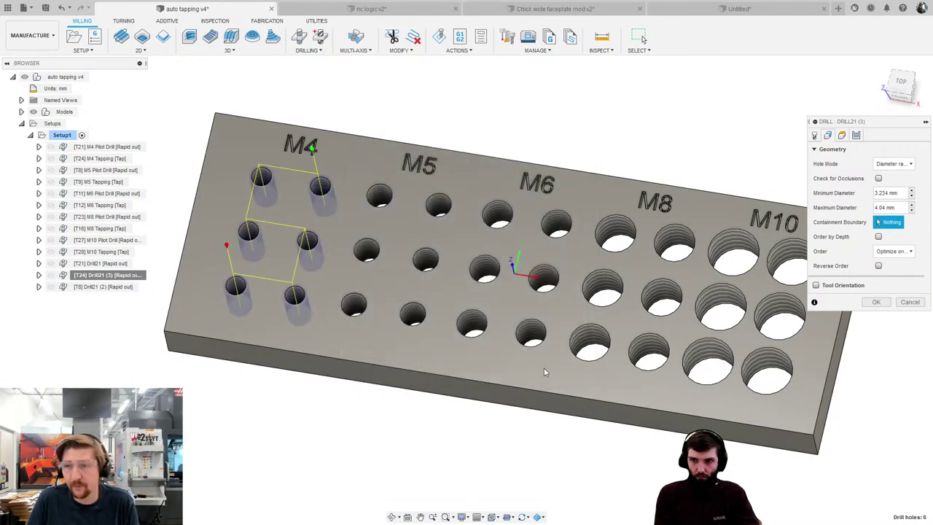
Reuse the copied expression for the maximum hole diameter, changing it to (tool_diameter-tool_threadPitch)*1.02.
right_click(896, 207)
left_click(891, 257)
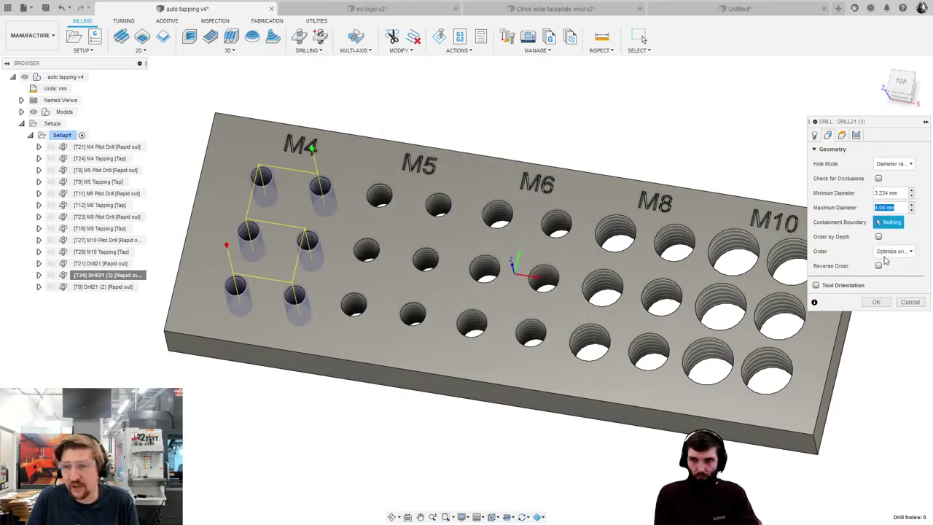
left_click_drag(418, 110, 341, 102)
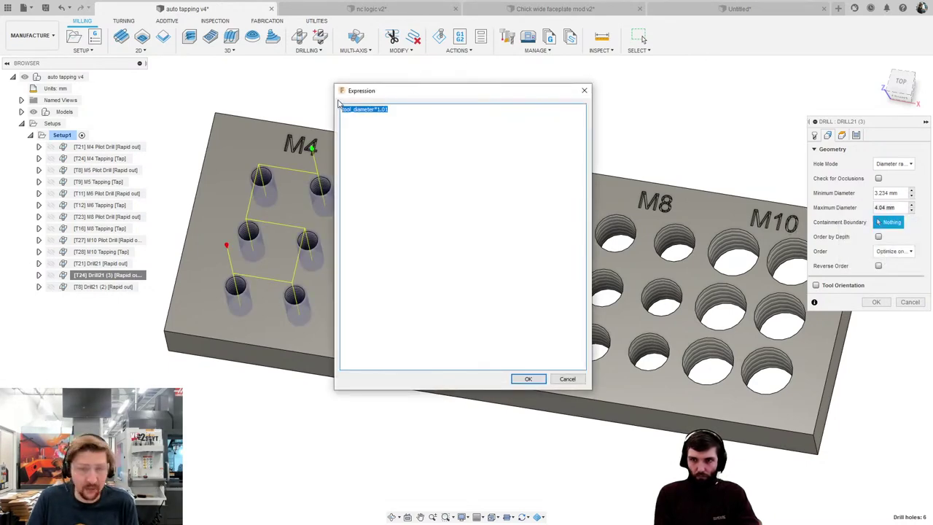
key("ctrl+v")
key("BackSpace")
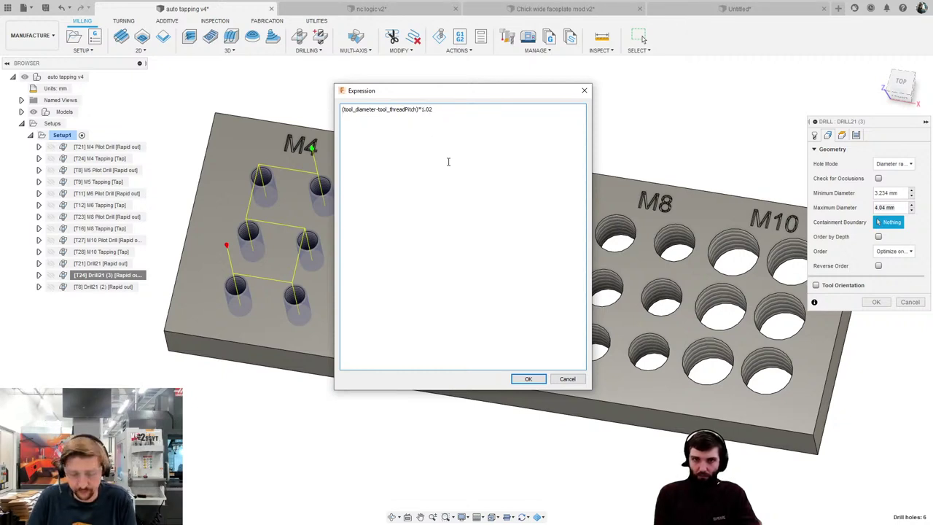
left_click(529, 378)
Make the maximum diameter expression the default and accept the operation, ignoring the tapping cycle warning.
right_click(886, 207)
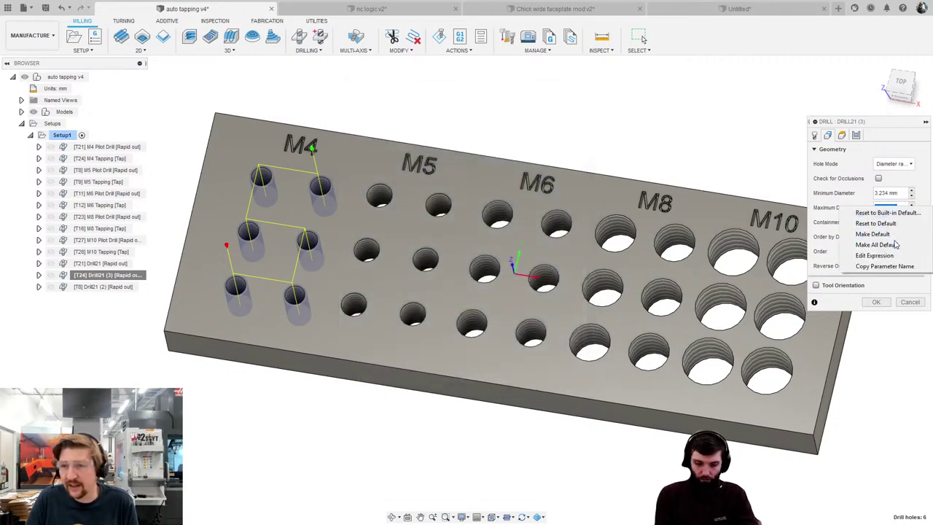
left_click(885, 236)
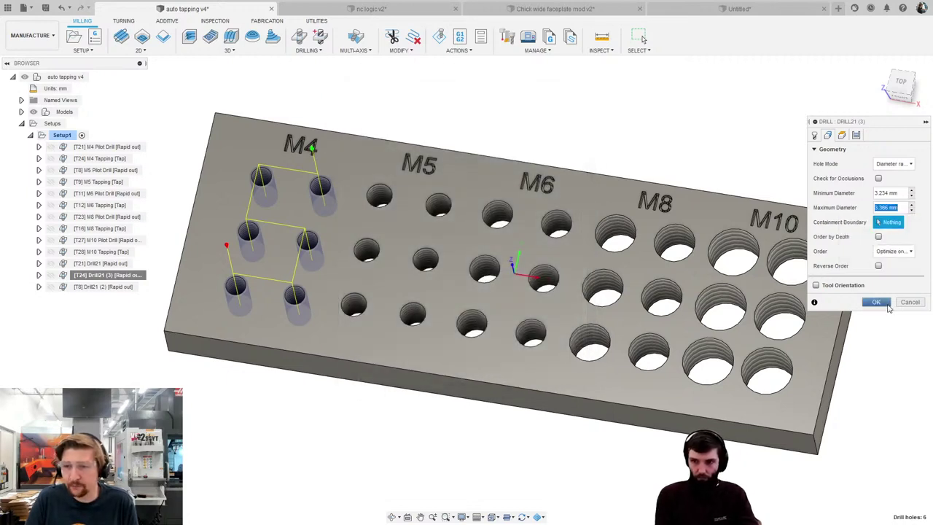
left_click(878, 302)
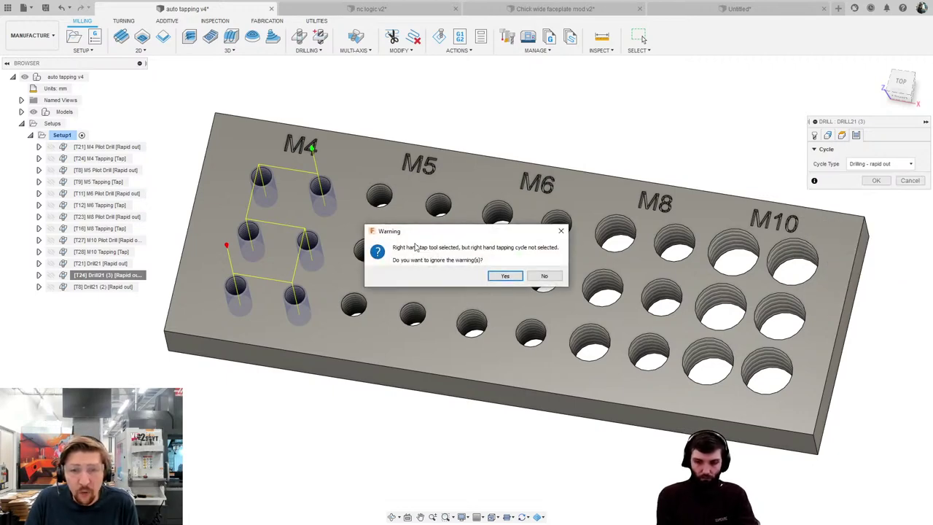
left_click(505, 275)
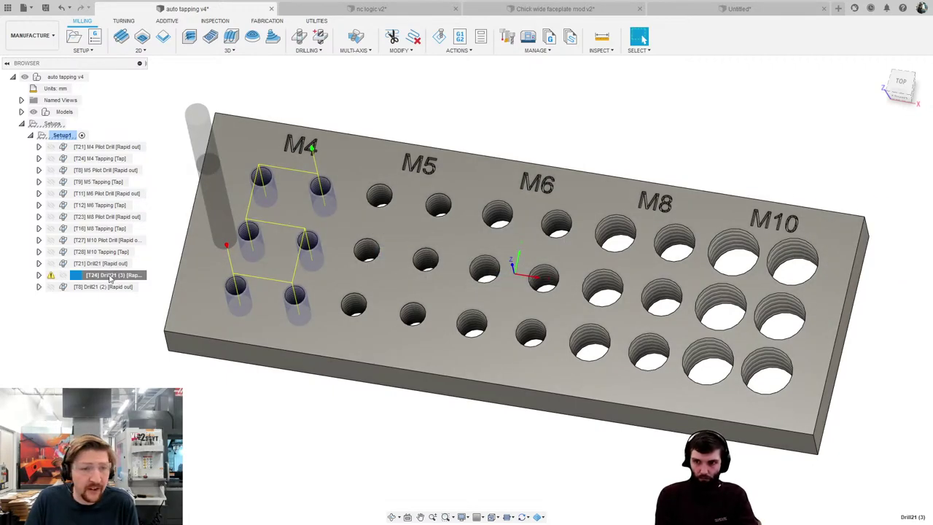
Reopen the M4 tap operation, change its cycle type to Right tapping, and accept it.
right_click(109, 274)
left_click(133, 8)
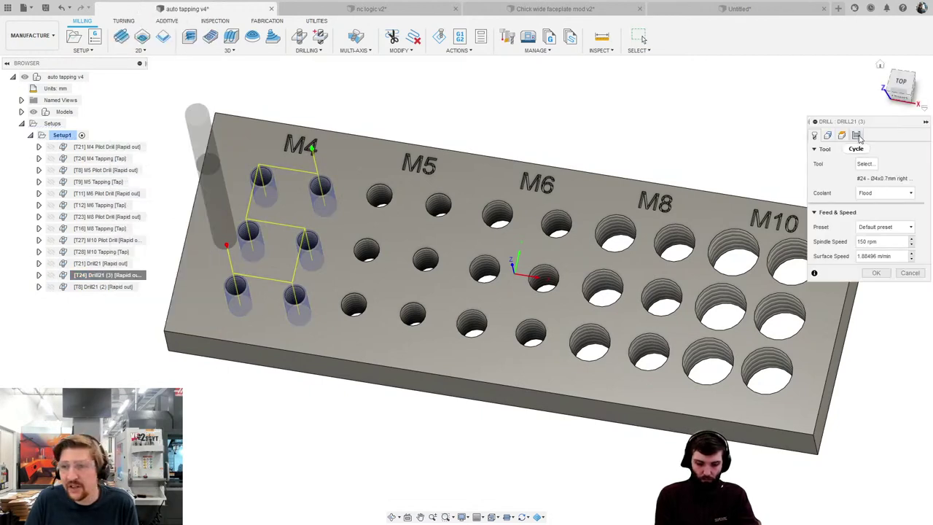
left_click(855, 135)
left_click(887, 163)
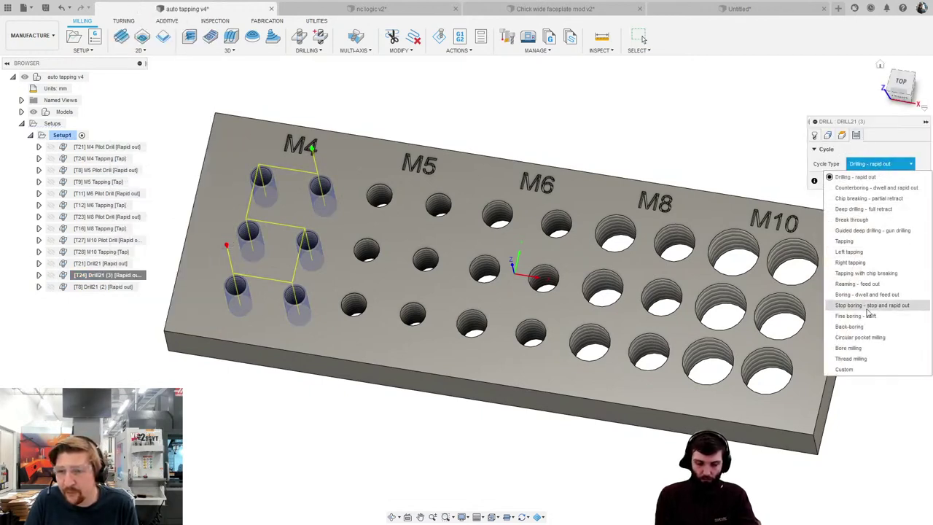
left_click(860, 263)
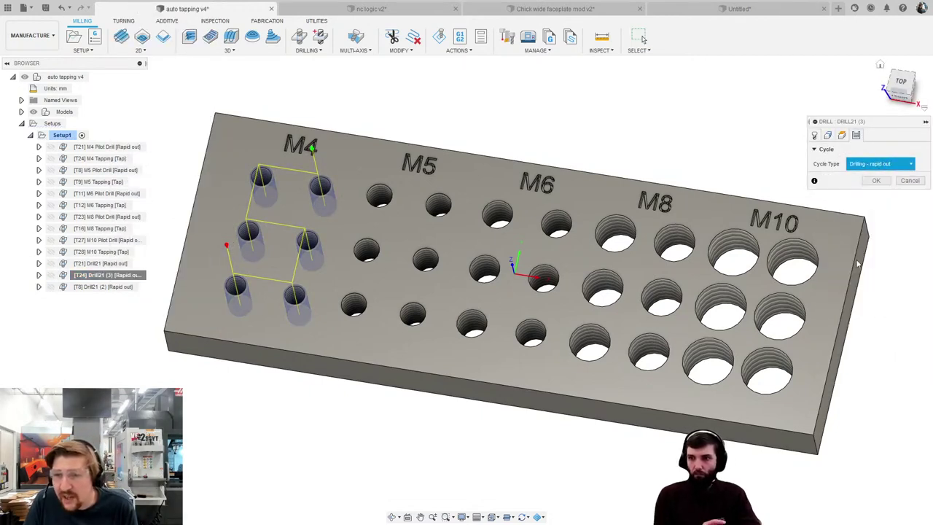
left_click(877, 193)
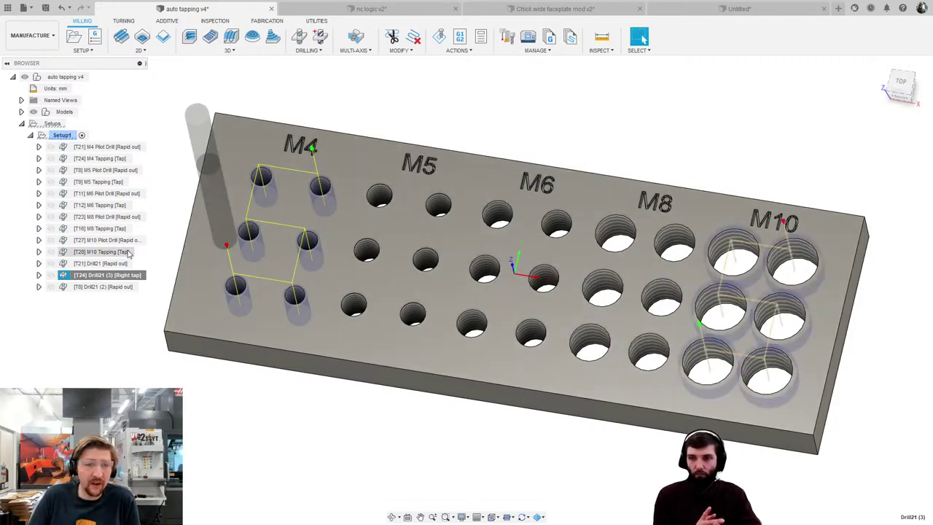
Rename the T21 Drill21 operation as Auto Drill and the T24 right tapping operation as Auto Tap.
left_click(106, 263)
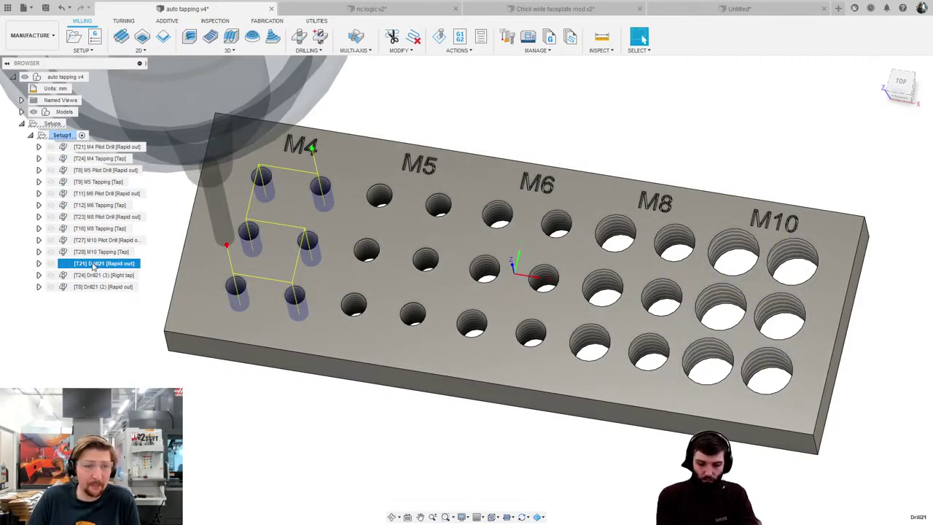
left_click(106, 262)
type("Auto Drill")
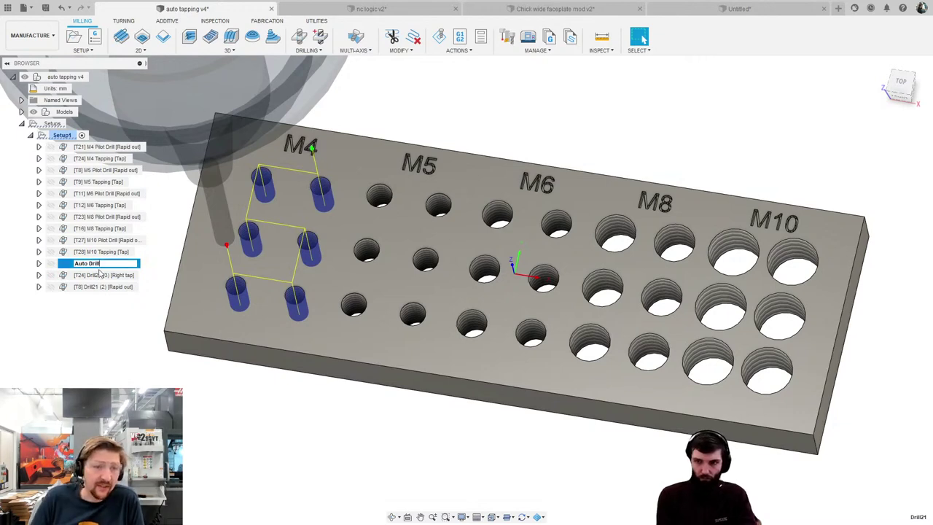
left_click(95, 276)
left_click(104, 274)
type("A")
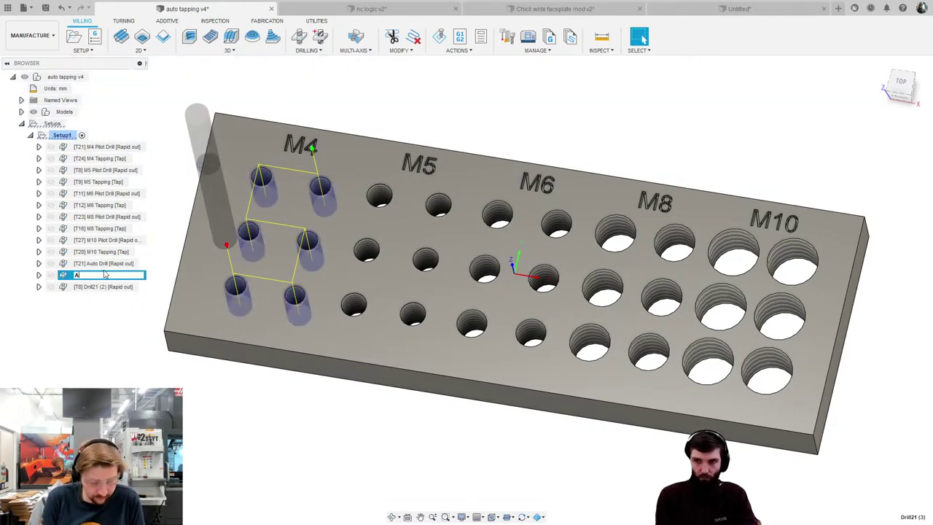
type("uto Tap")
key("Return")
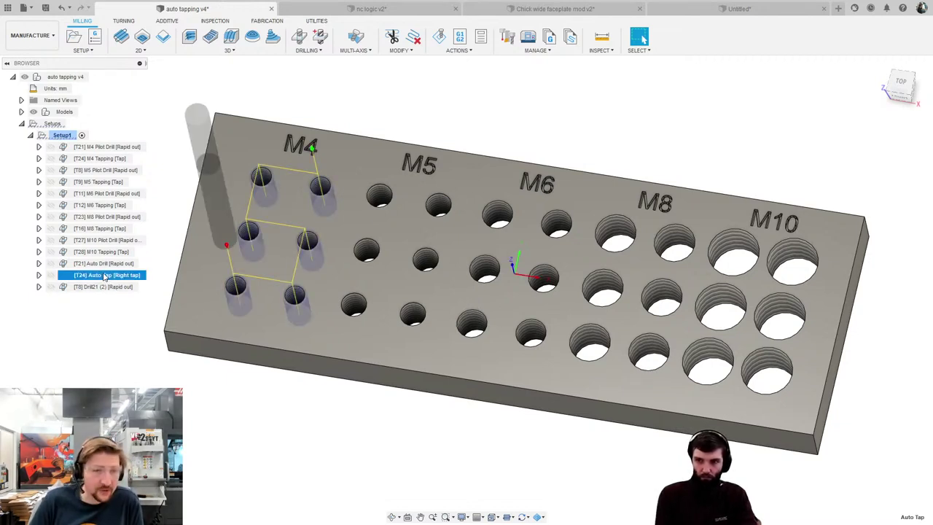
Copy the Auto Tap operation and place the duplicate below the T8 M5 pilot drilling operation.
key("ctrl+c")
key("ctrl+v")
left_click_drag(100, 287, 97, 305)
left_click(95, 289)
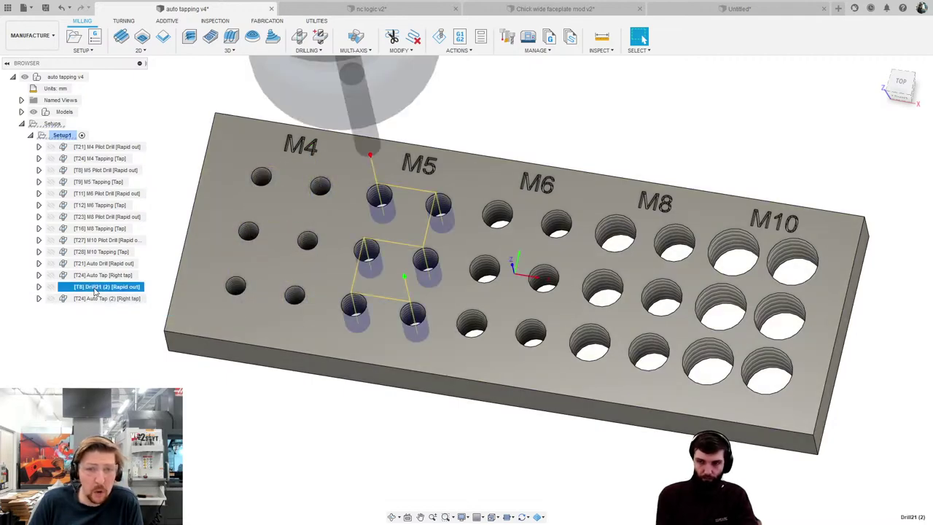
left_click(97, 299)
Change the tool of the copied Auto Tap (2) operation to the 9 - Ø5mm L43mm (M5 Tap) from the HAAS VF2 library and accept.
right_click(98, 300)
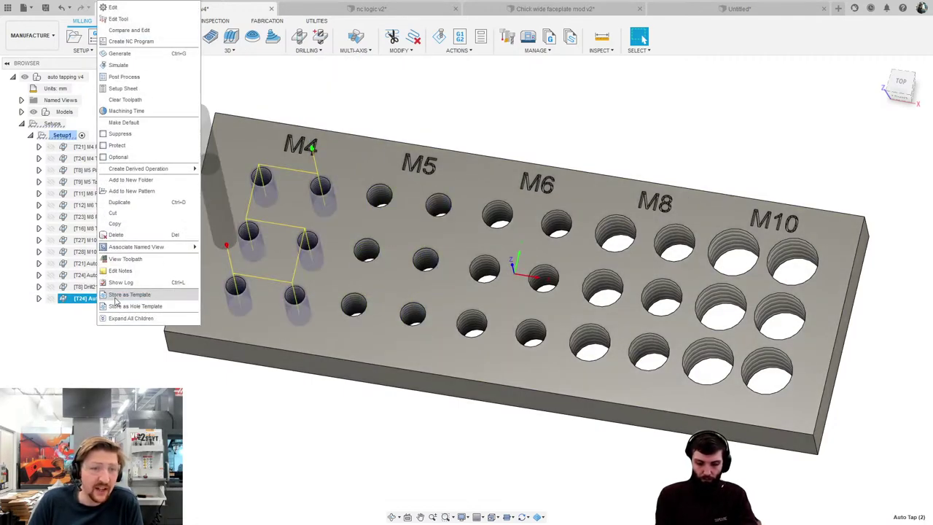
left_click(124, 8)
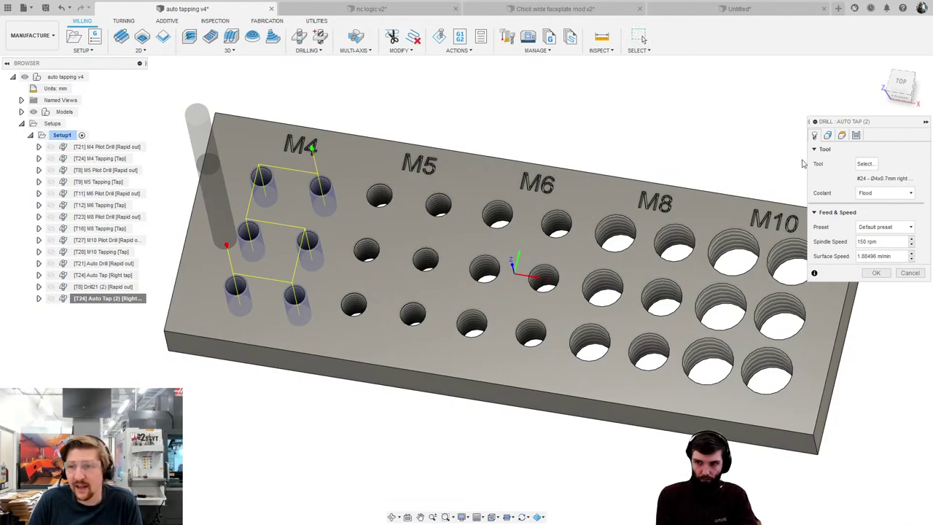
left_click(864, 164)
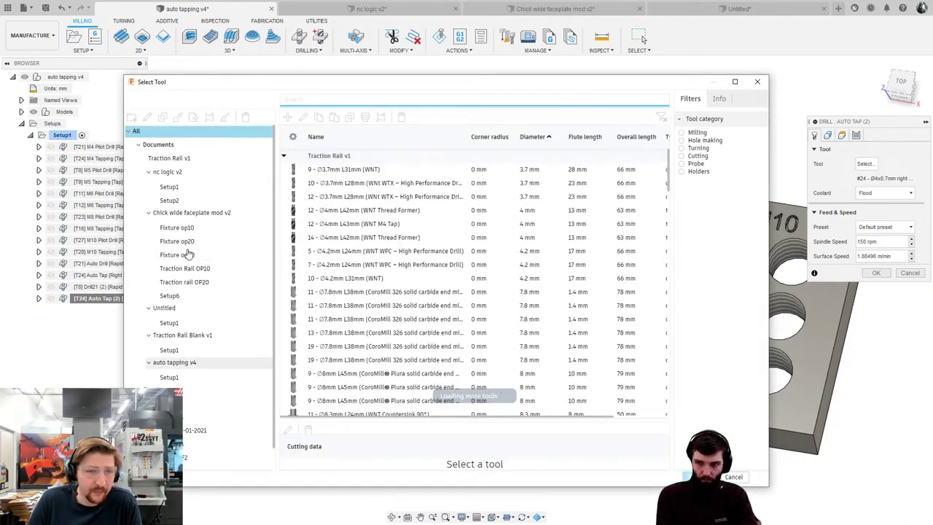
left_click(188, 429)
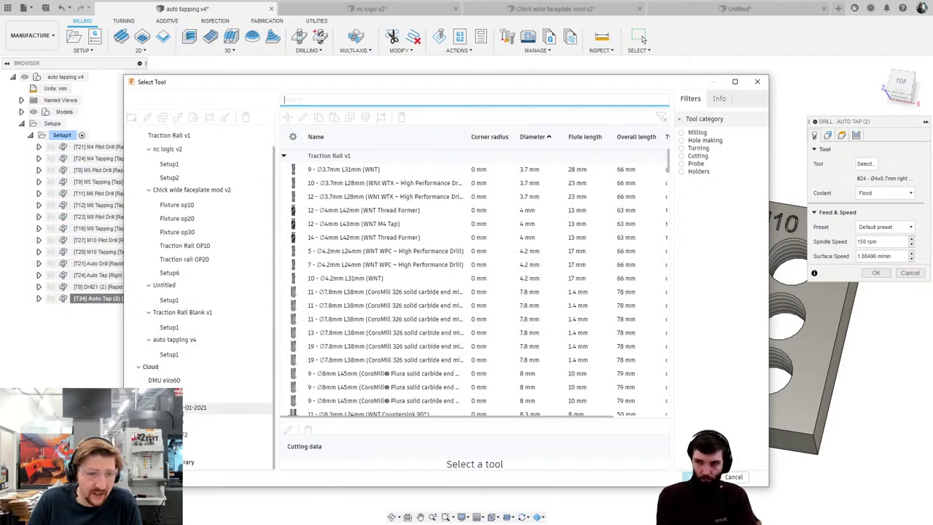
left_click(681, 140)
left_click(681, 302)
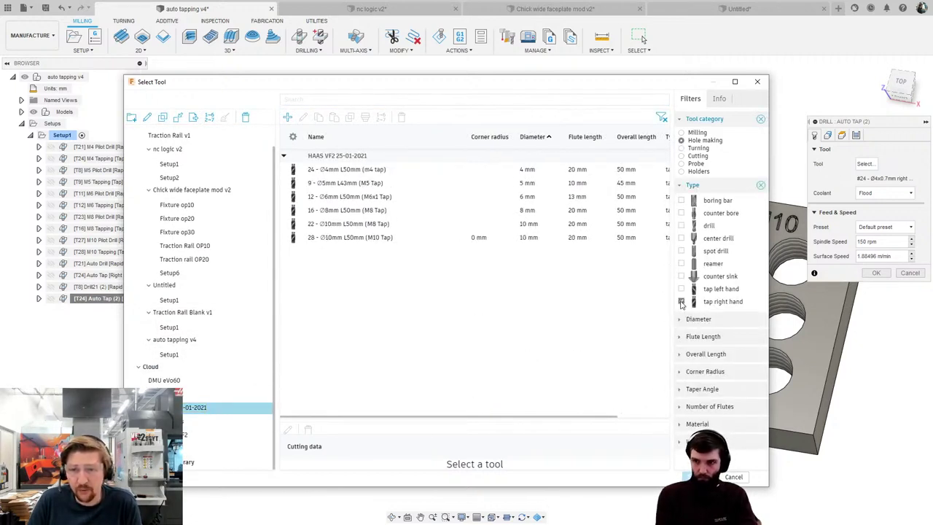
left_click(323, 183)
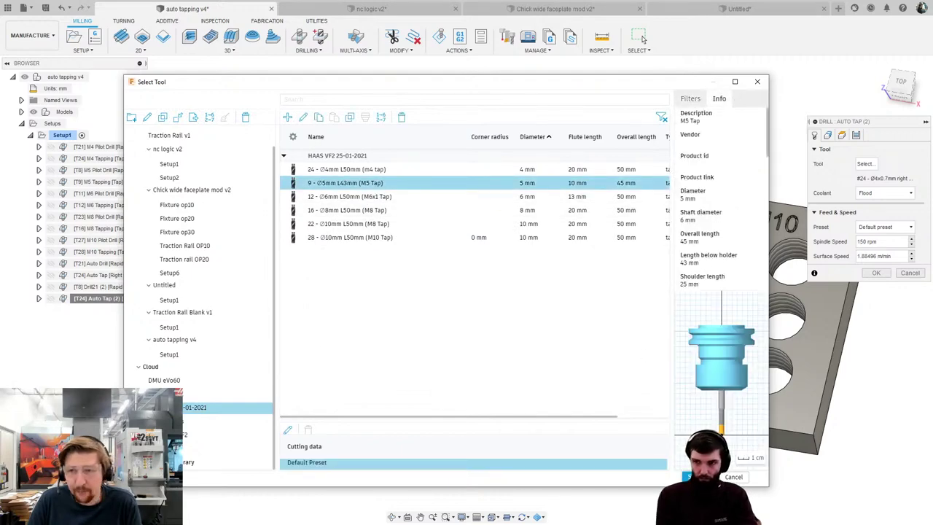
left_click(694, 477)
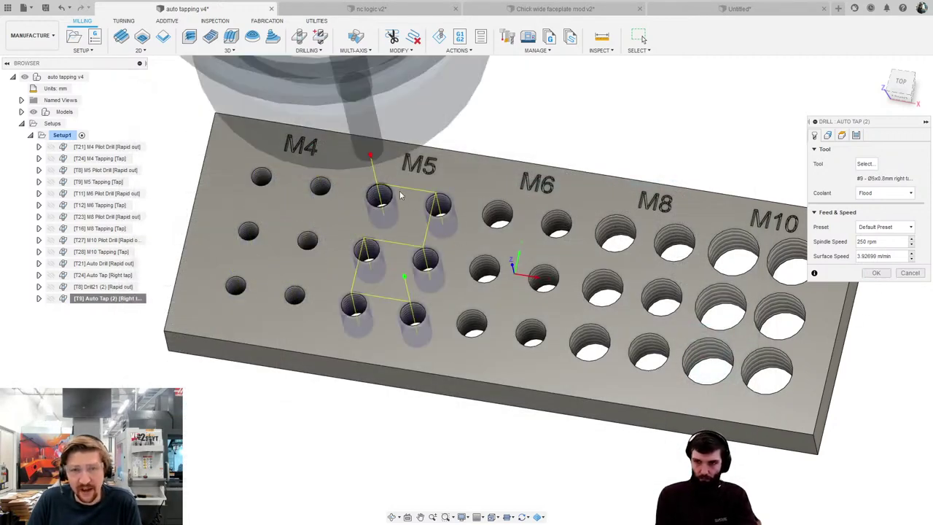
left_click(875, 273)
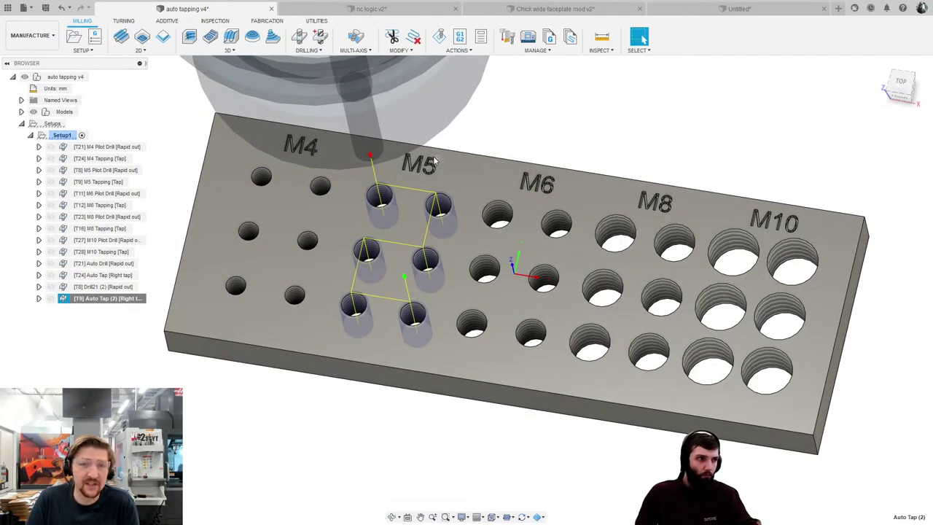
Examine the traction rail fixture in the Chick wide faceplate mod document and return to the auto tapping document.
middle_click_drag(318, 233, 407, 269, "shift")
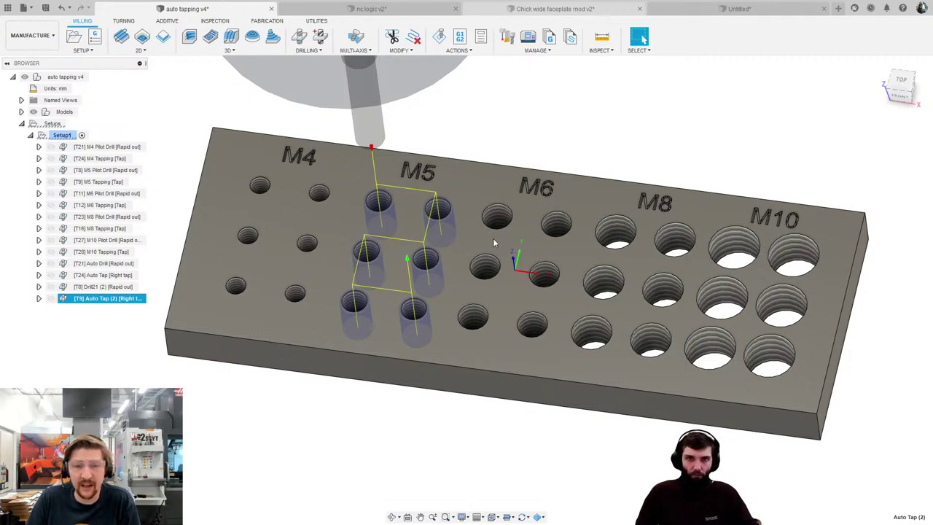
key("ctrl+Tab")
middle_click_drag(619, 274, 357, 261)
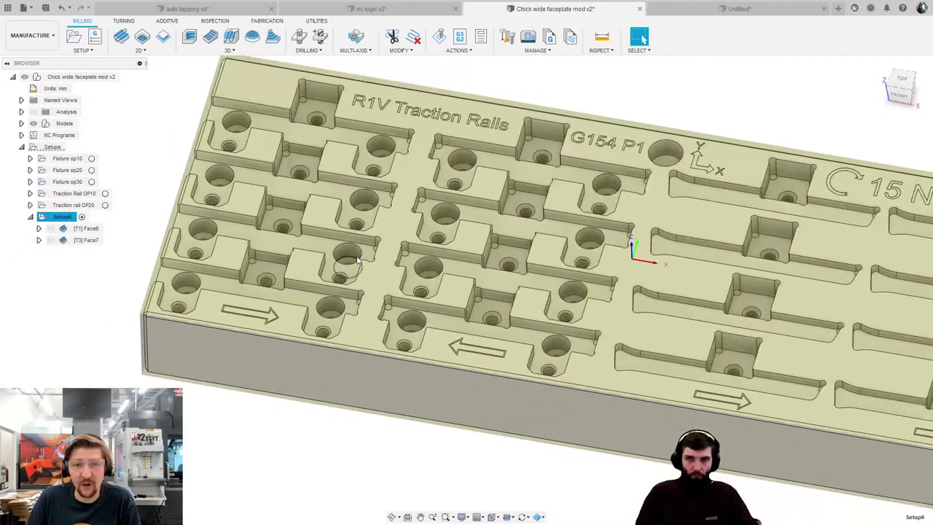
scroll(357, 261, "down", 5)
middle_click_drag(633, 282, 661, 312)
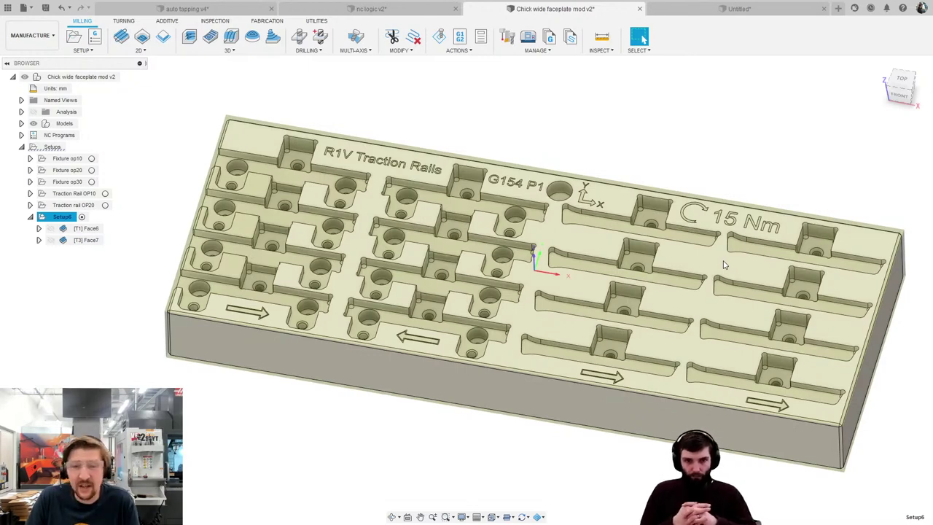
scroll(667, 251, "up", 2)
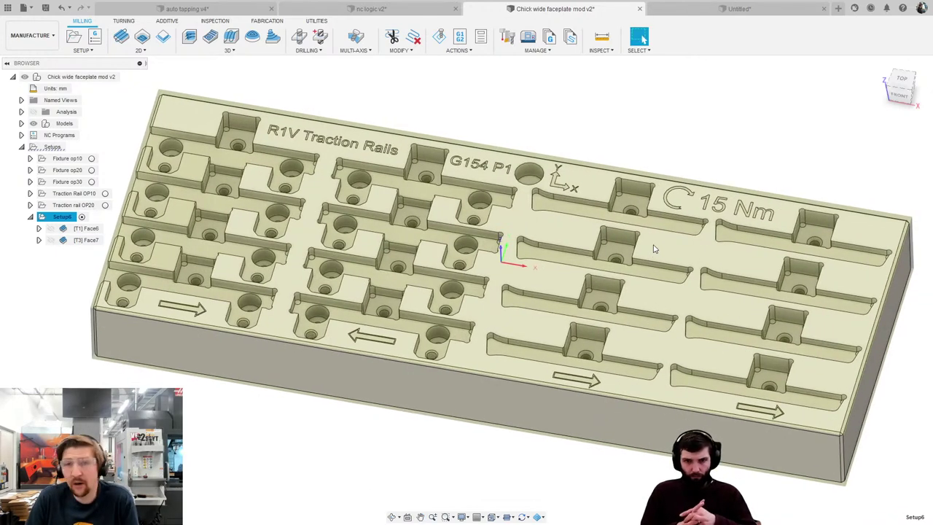
scroll(653, 248, "down", 1)
left_click(248, 12)
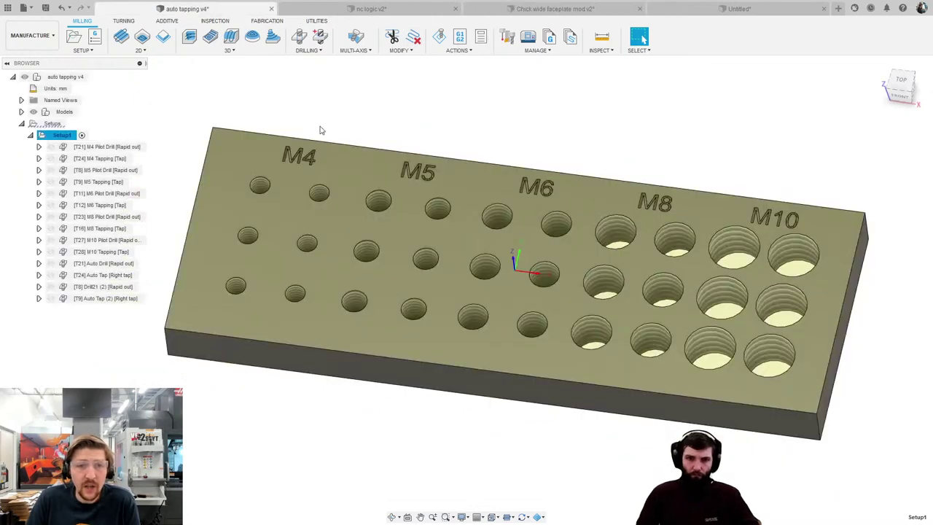
key("Escape")
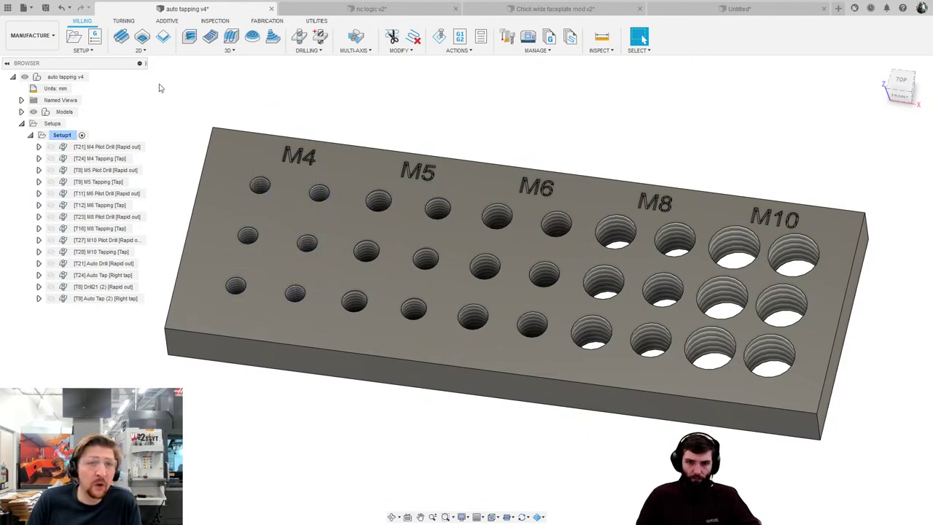
Start a Face operation with multiple depths and a finishing step enabled, and set the finishing stepdown to 0.1 mm.
left_click(123, 41)
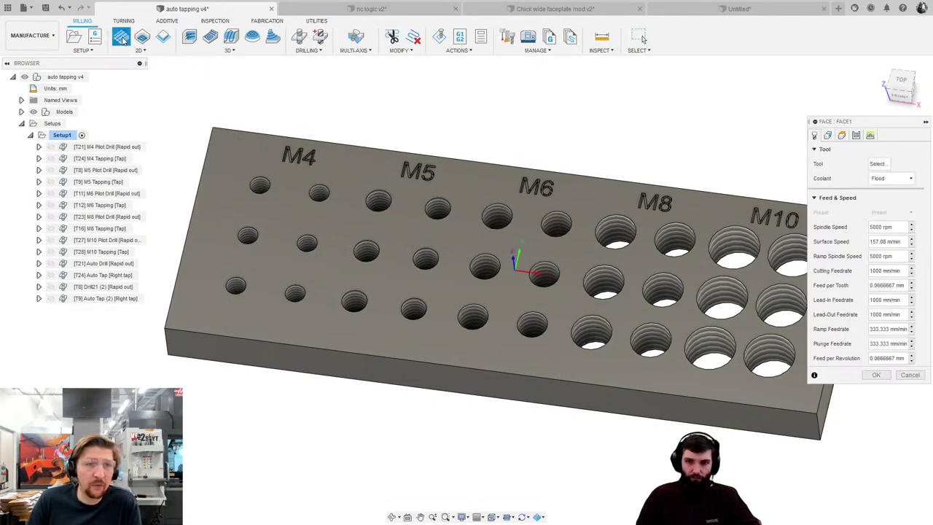
left_click(856, 135)
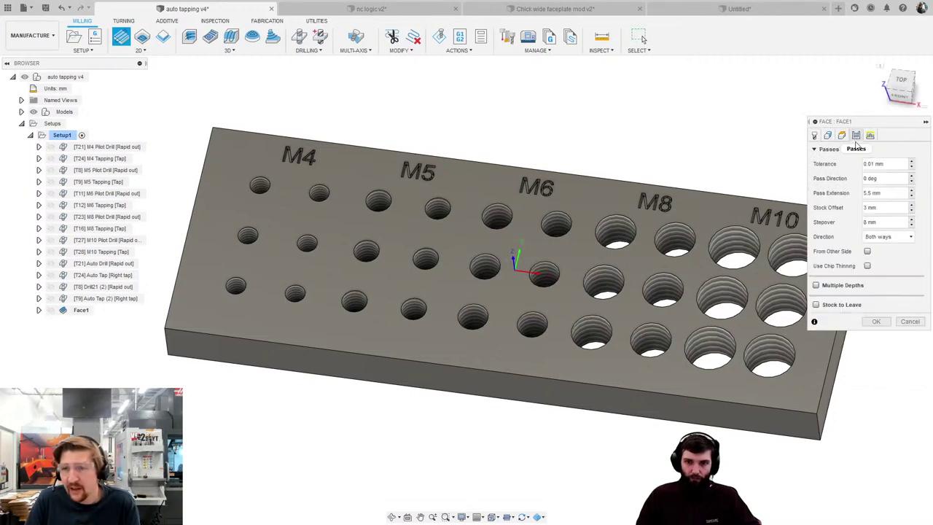
left_click(816, 287)
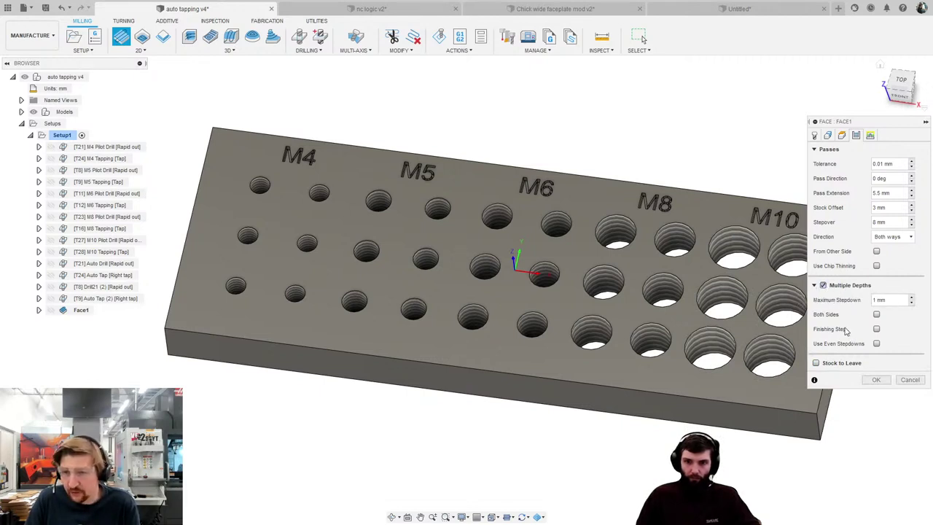
left_click_drag(892, 300, 856, 299)
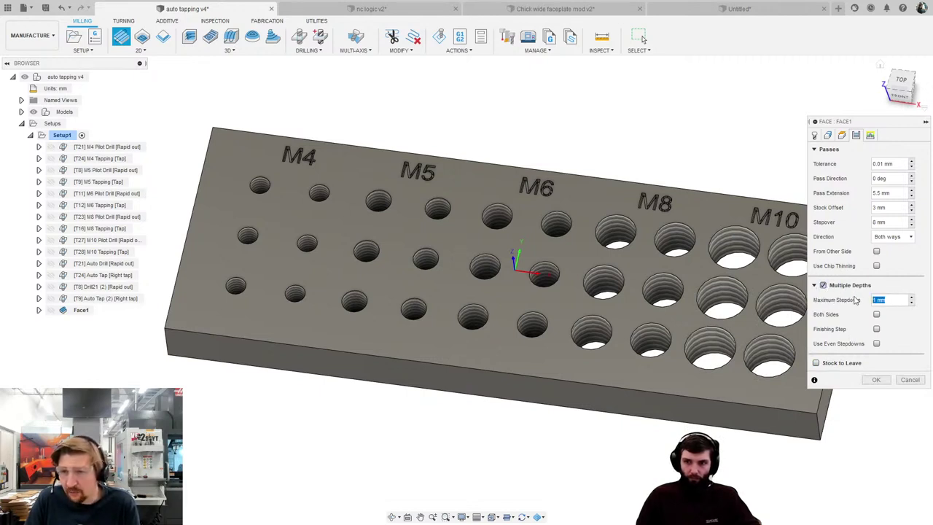
left_click(877, 329)
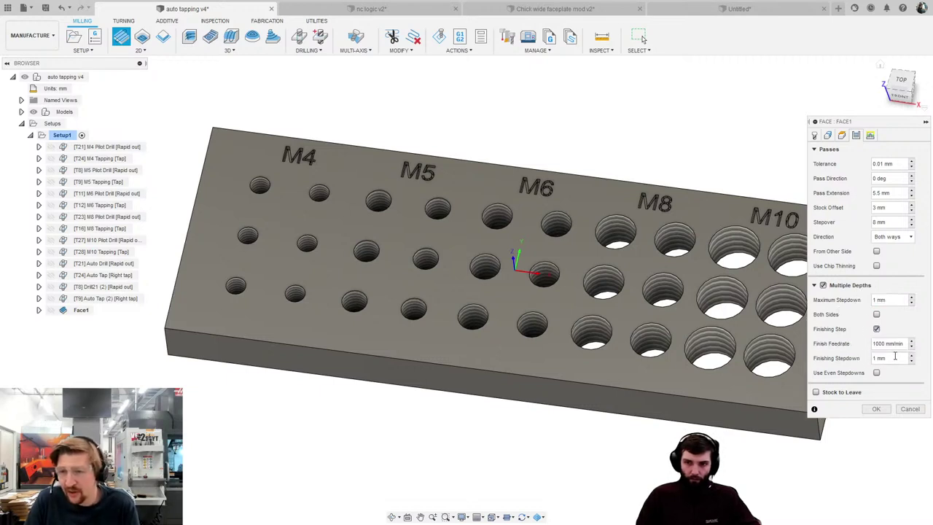
left_click(896, 357)
type("0.1")
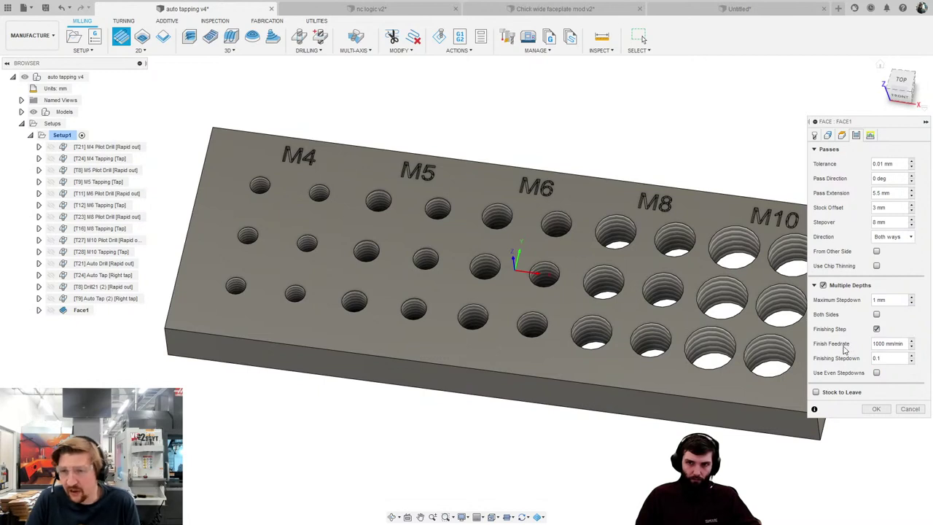
Set the maximum stepdown to 5 mm, make all Face parameters the default, and cancel the operation.
left_click(882, 300)
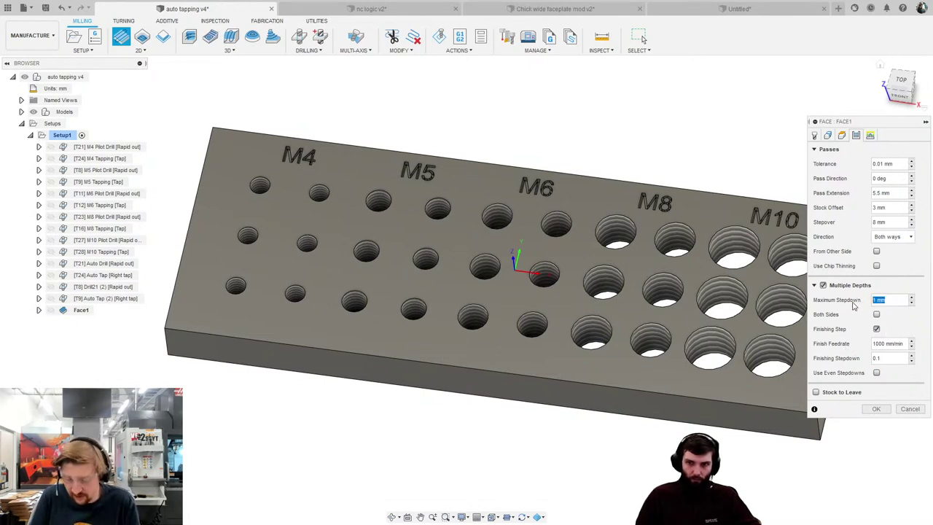
type("1")
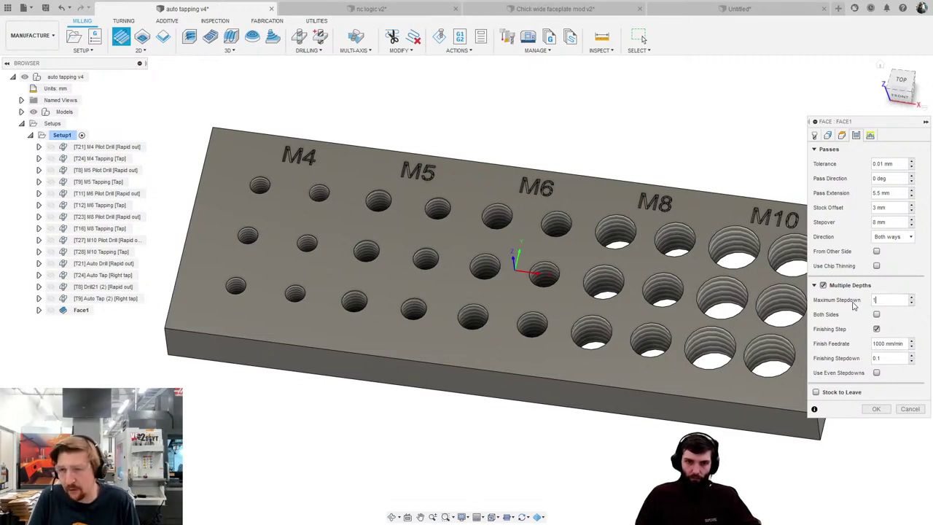
type("00")
left_click(879, 299)
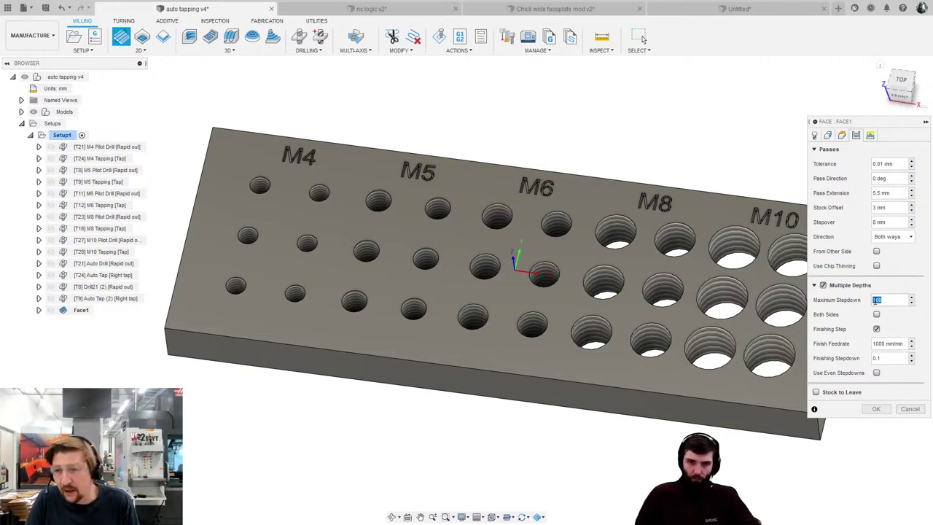
type("5")
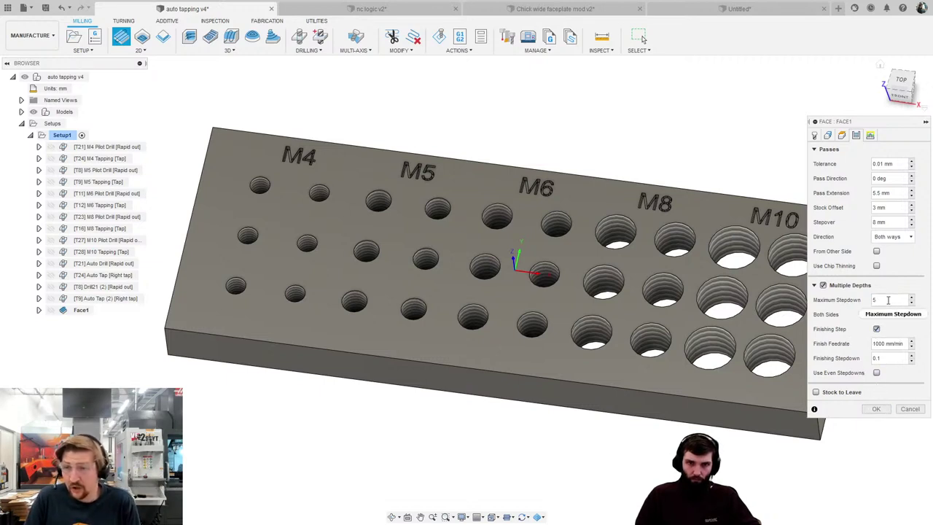
right_click(887, 300)
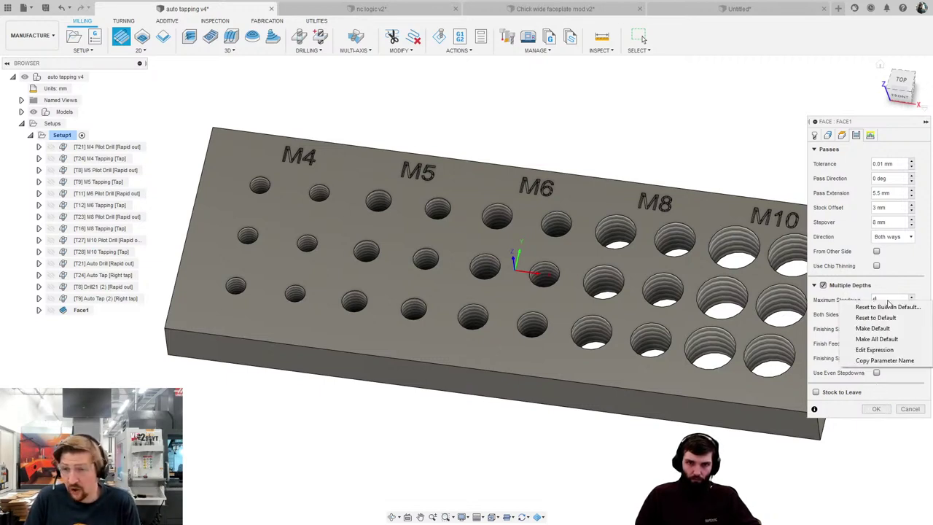
left_click(887, 345)
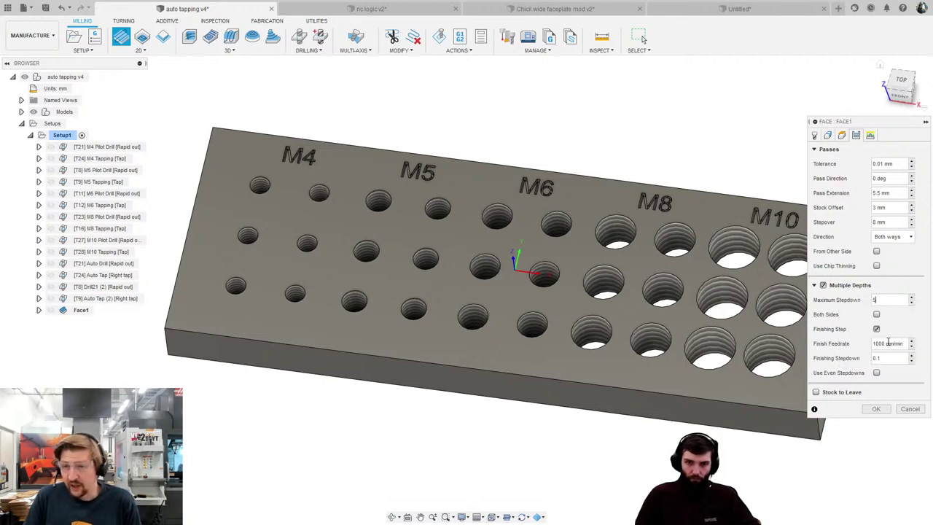
left_click(910, 408)
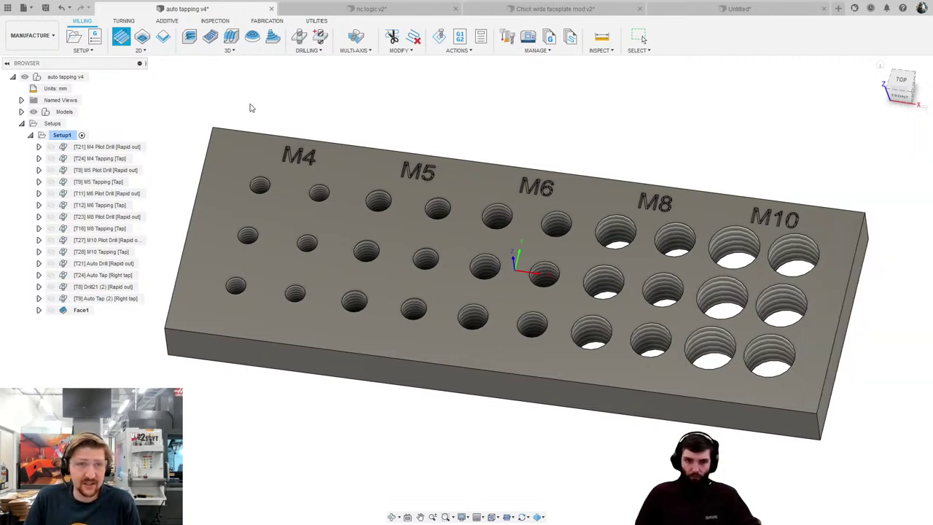
Start a new Face operation, disable its finishing step and multiple depths, and make all its parameters the default.
middle_click_drag(327, 108, 308, 112)
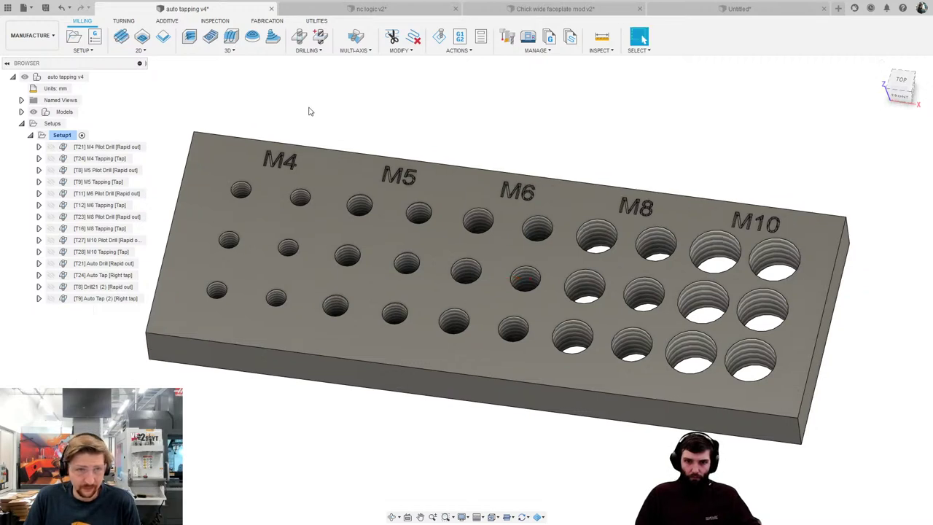
left_click(121, 38)
left_click(856, 135)
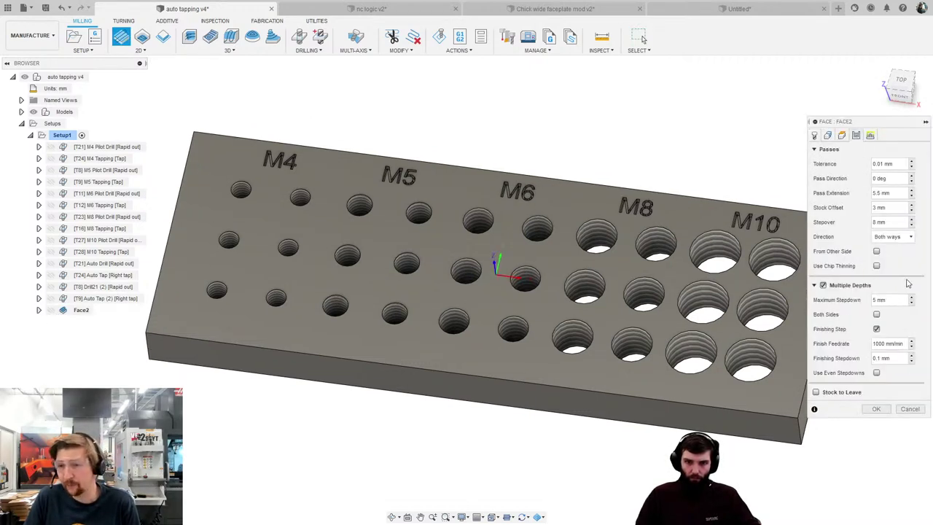
left_click(875, 329)
left_click(823, 285)
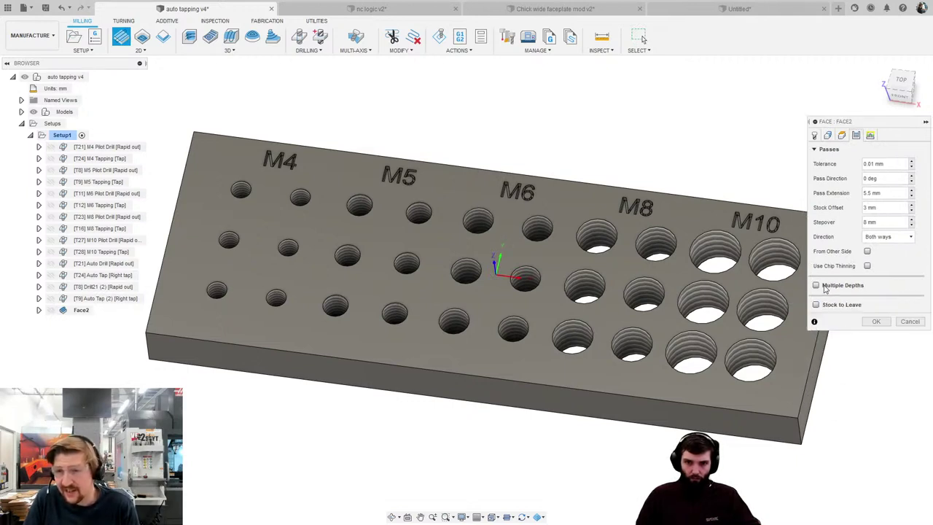
right_click(885, 221)
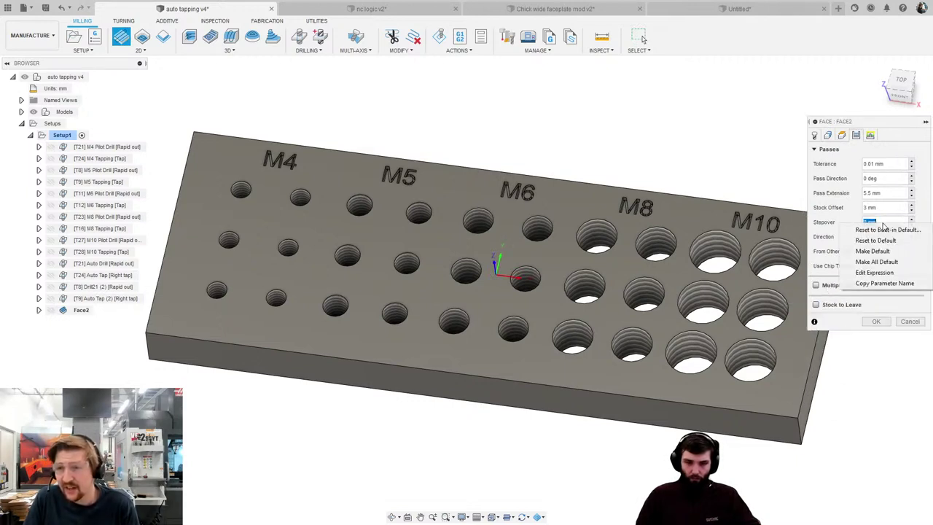
left_click(889, 264)
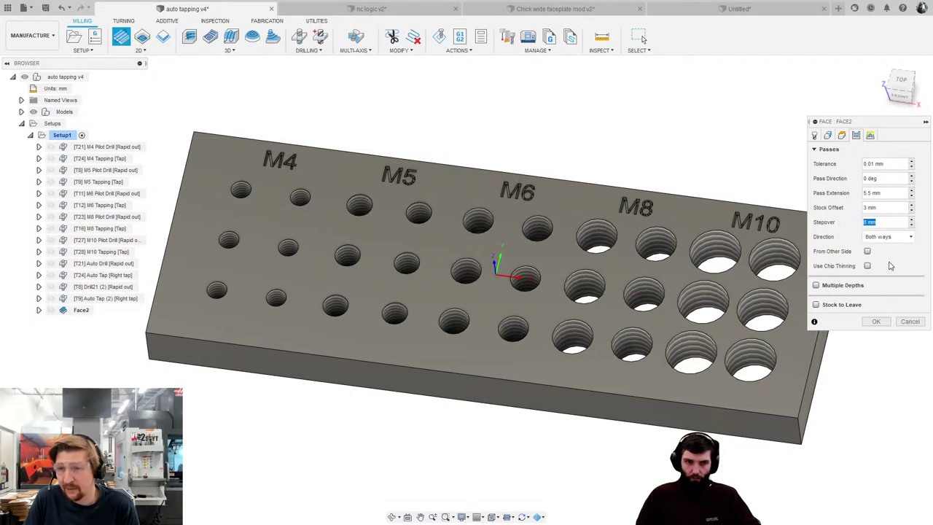
Turn multiple depths back on for the new Face operation.
left_click(817, 286)
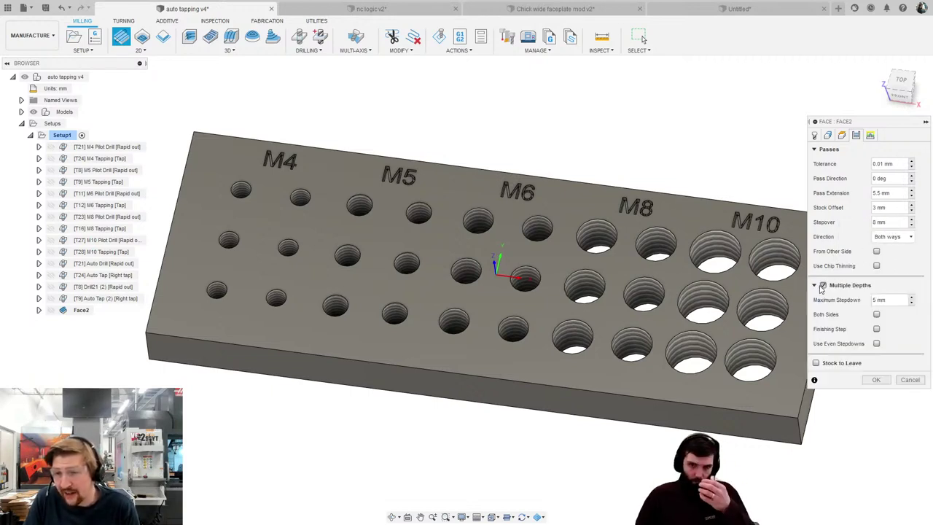
left_click(818, 287)
left_click(817, 286)
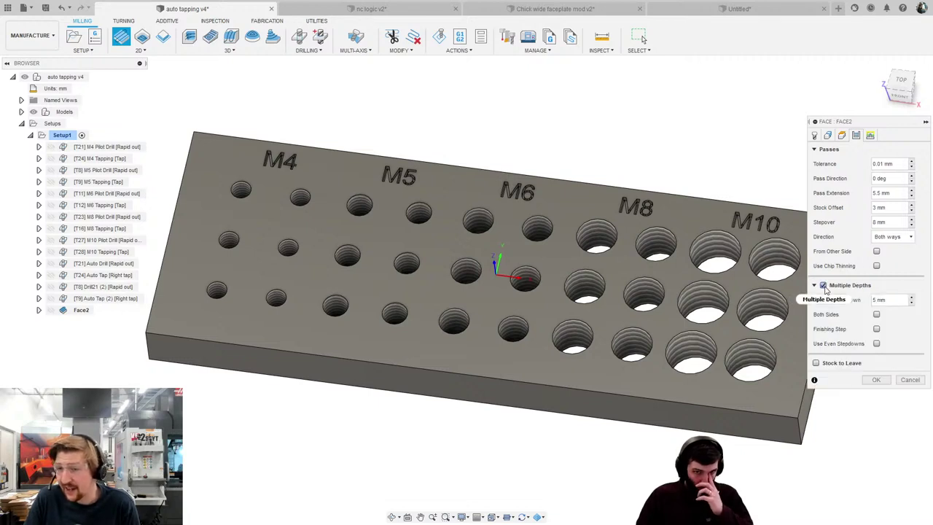
left_click(817, 287)
left_click(818, 286)
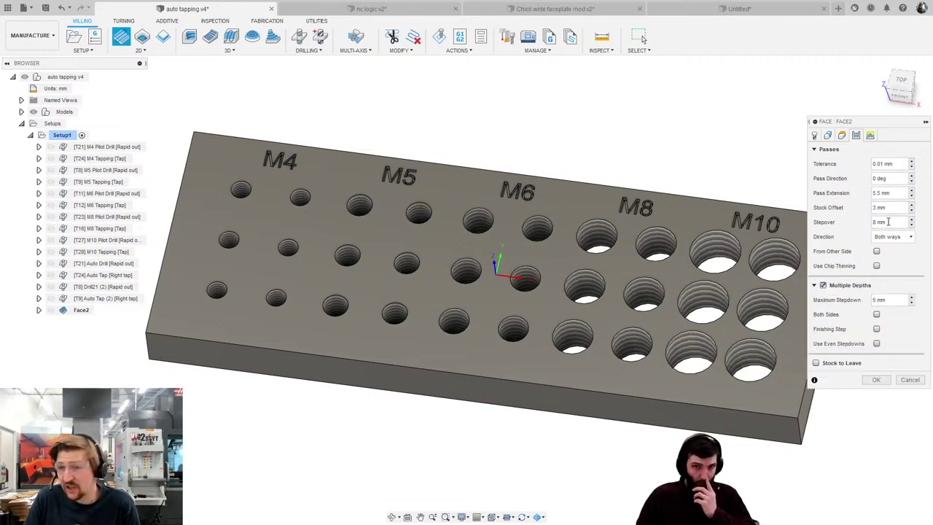
right_click(888, 222)
right_click(887, 209)
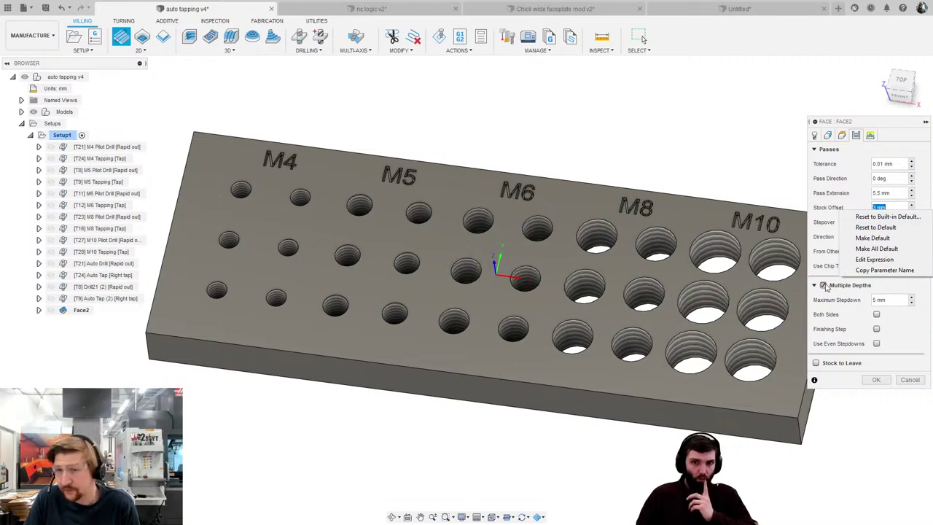
key("Escape")
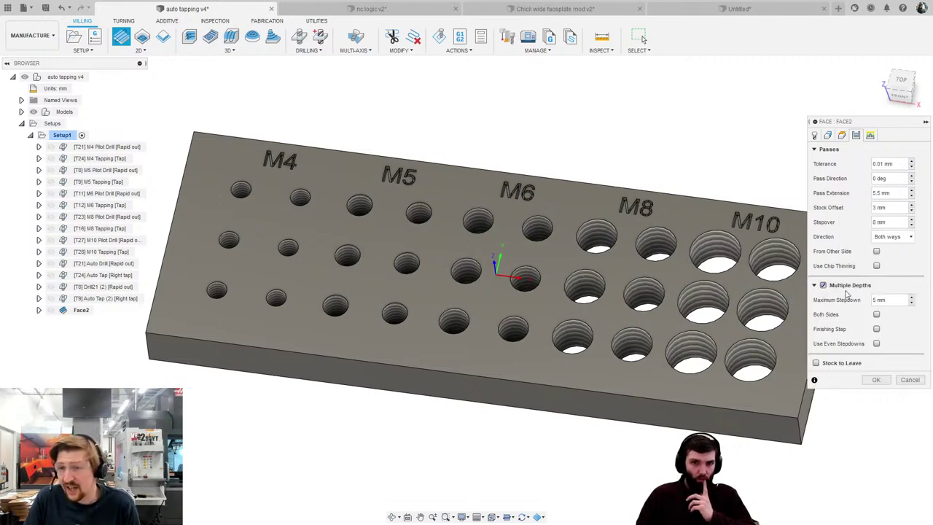
Enable the Finishing Step in the Face2 operation and assign tool #19, the Ø50 mm face mill, from the HAAS VF2 25-01-2021 library.
left_click(875, 329)
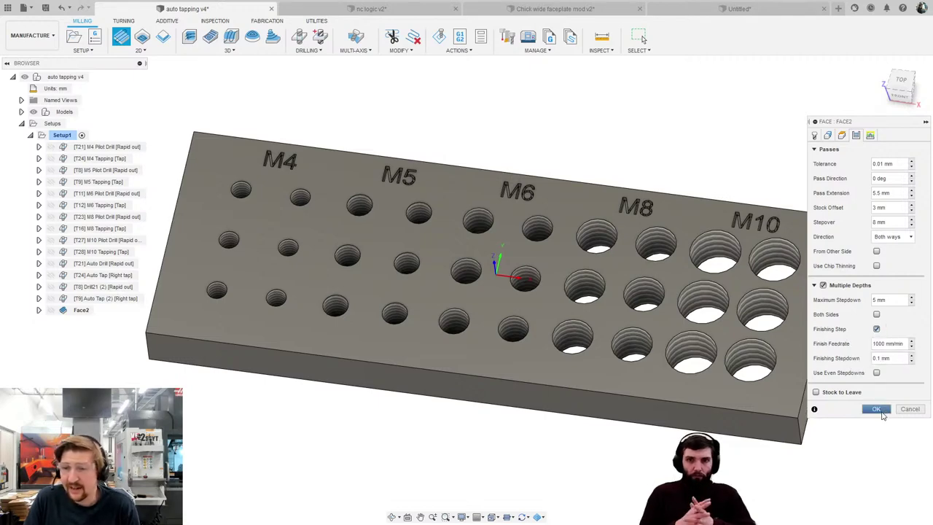
left_click(878, 409)
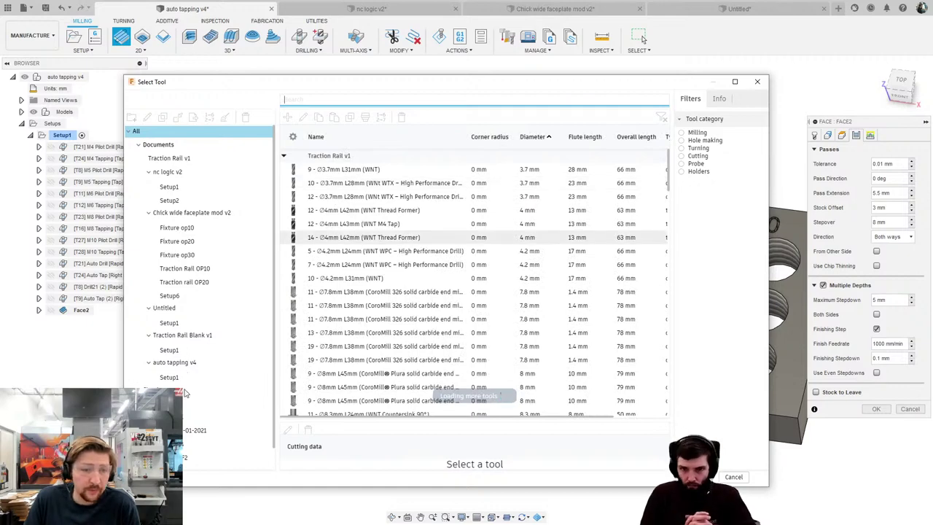
left_click(191, 430)
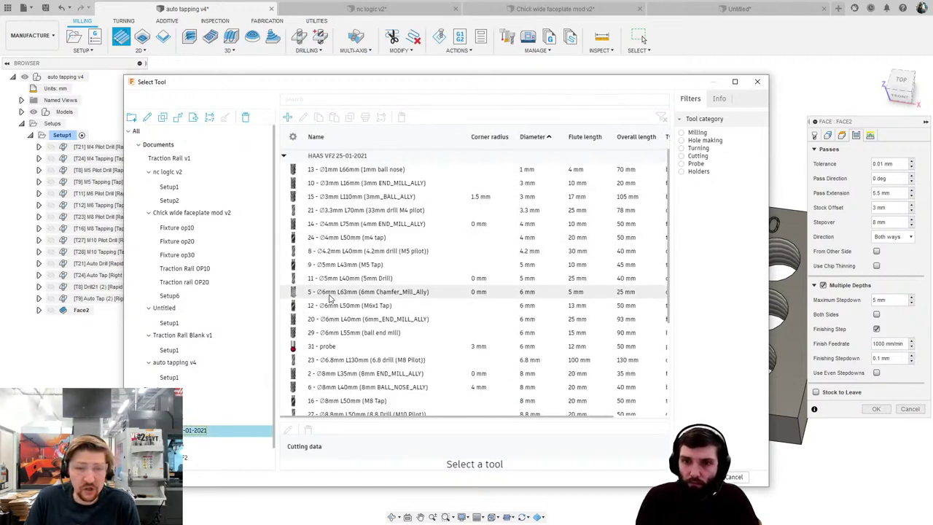
scroll(346, 339, "down", 5)
scroll(345, 338, "down", 2)
left_click(335, 408)
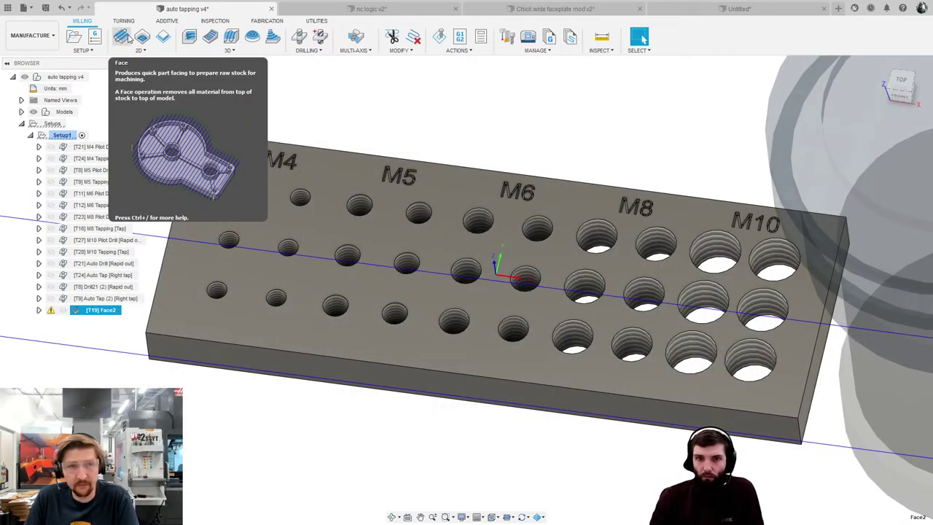
Make Face2's Finishing Step setting the default in Compare and Edit, filtering parameters by "fini", and delete the Face2 operation.
left_click(124, 38)
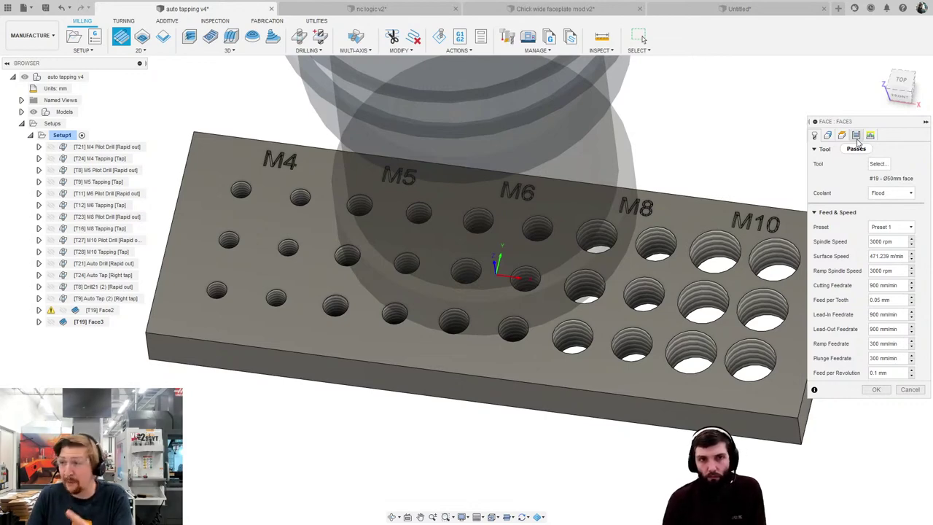
left_click(909, 389)
right_click(92, 319)
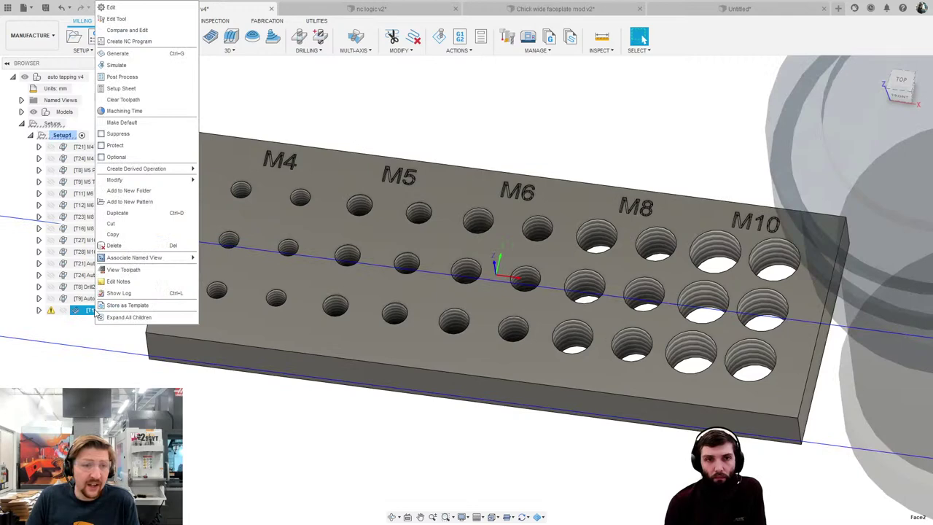
left_click(149, 34)
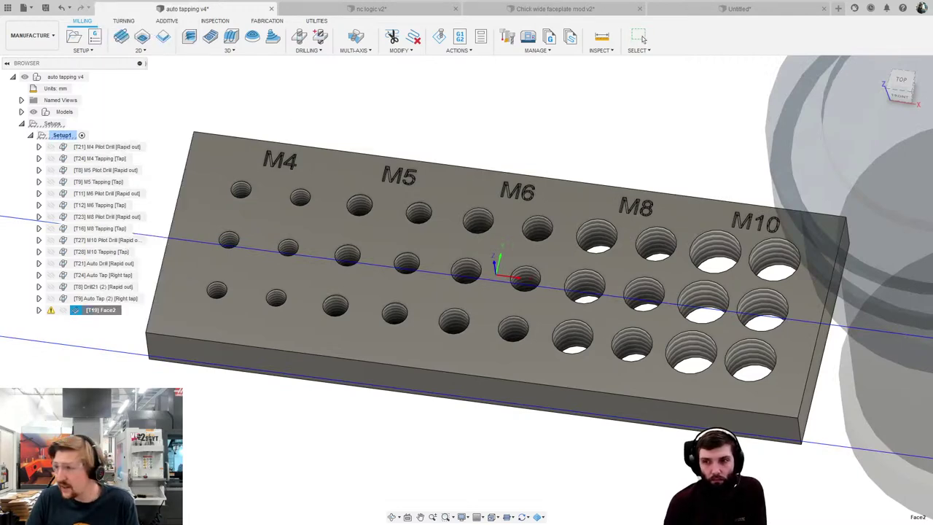
left_click_drag(860, 203, 515, 66)
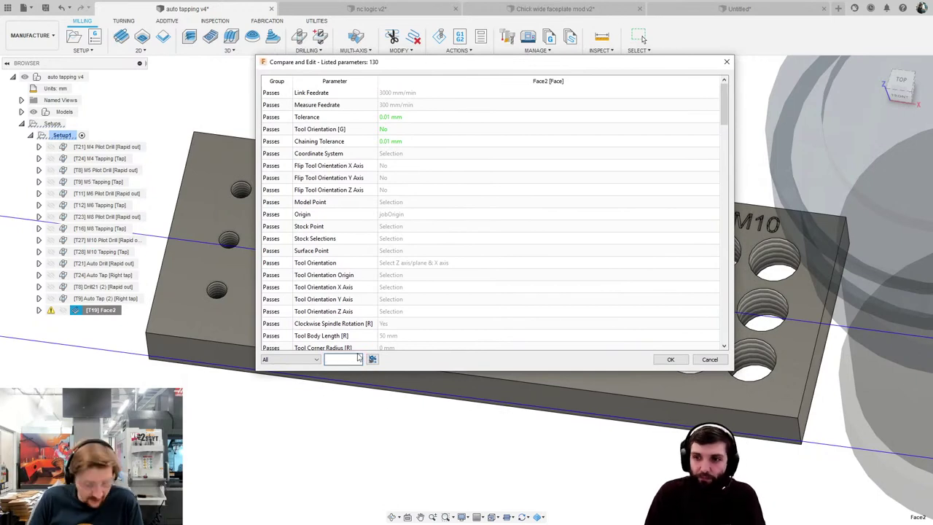
type("fini")
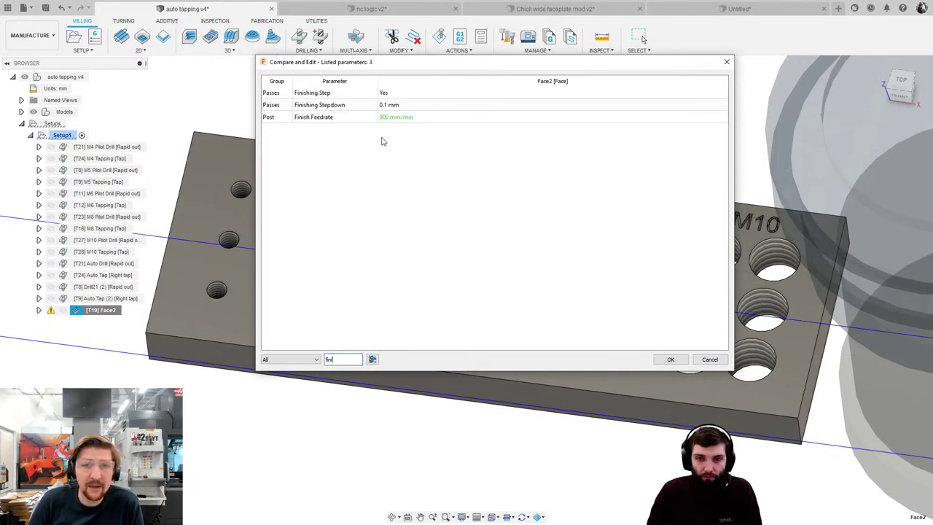
right_click(391, 93)
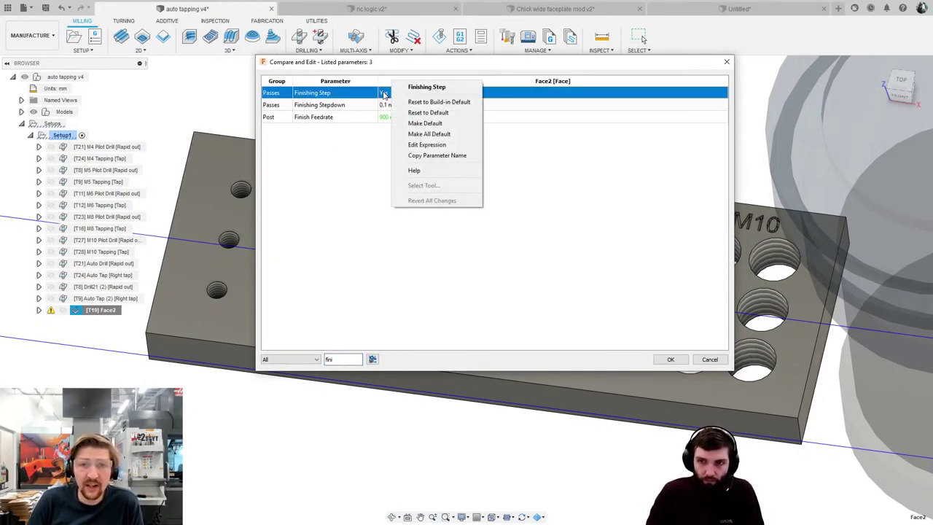
left_click(428, 124)
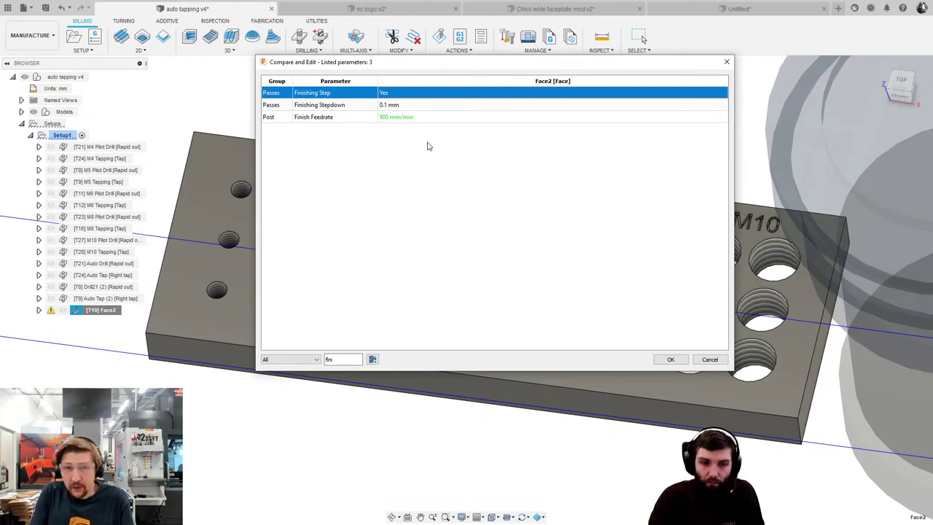
left_click(709, 359)
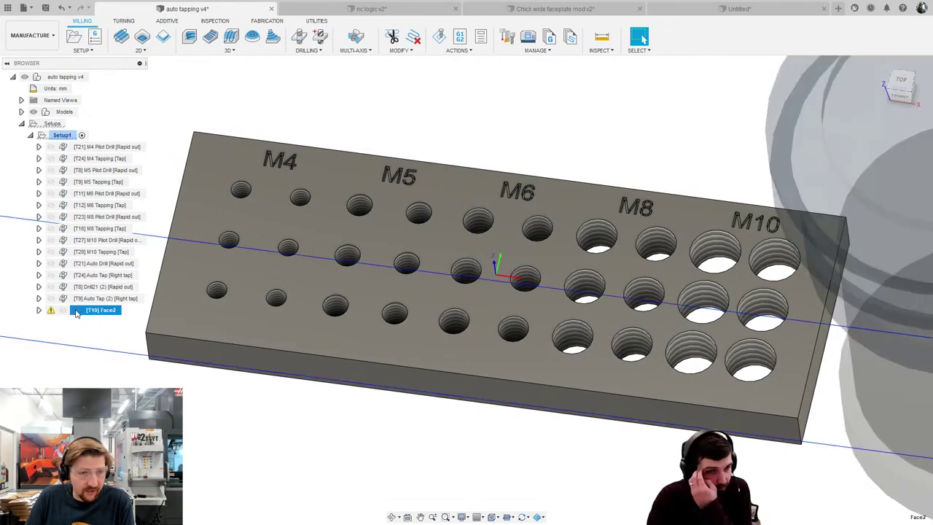
key("Delete")
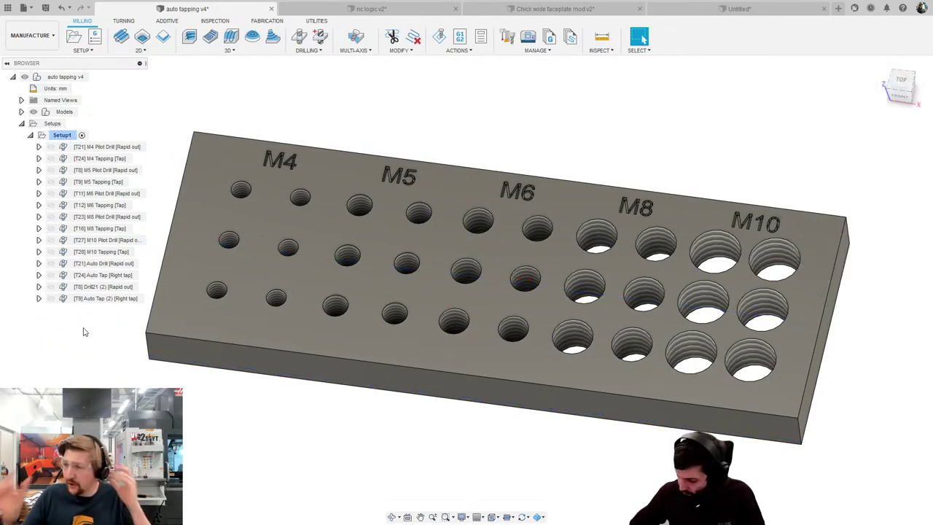
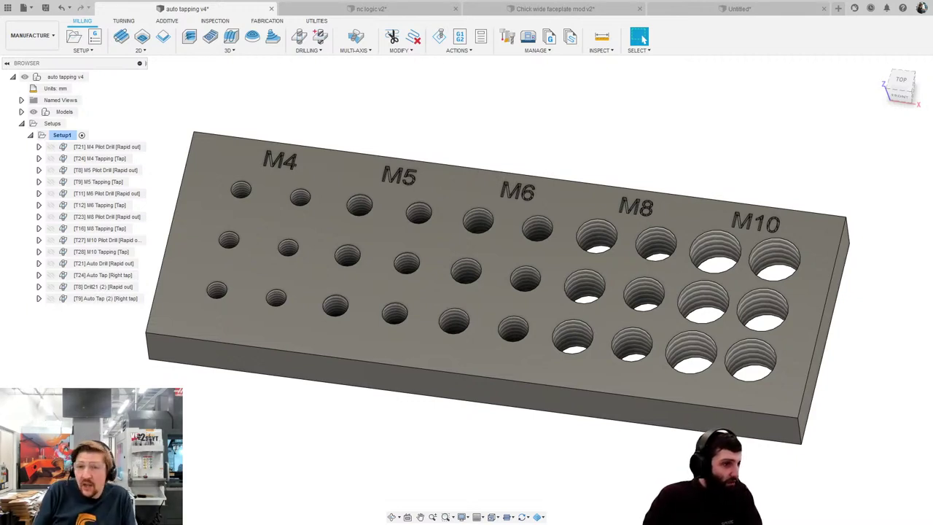
Enable Drill Tip Through Bottom in the bottom height settings of the T21 Auto Drill operation.
mouse_move(102, 277)
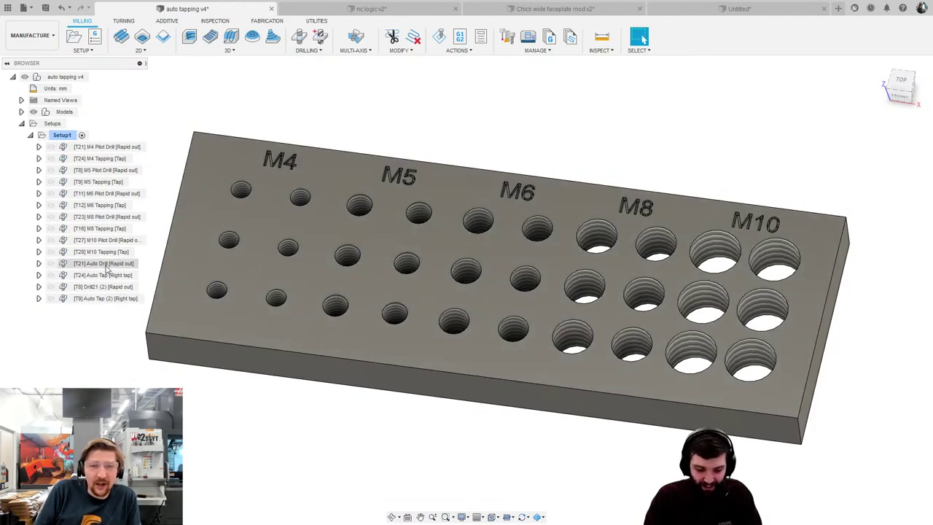
left_click(107, 264)
left_click(102, 274)
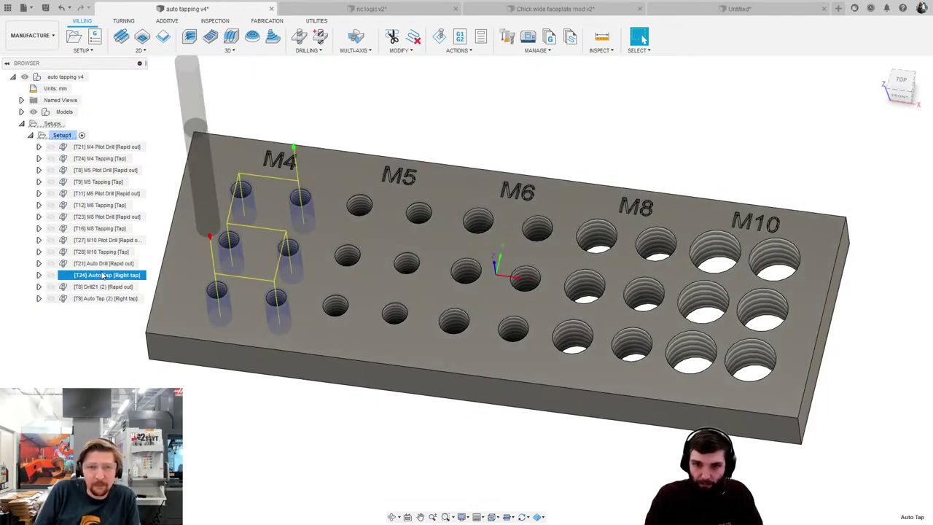
middle_click_drag(383, 335, 375, 249, "shift")
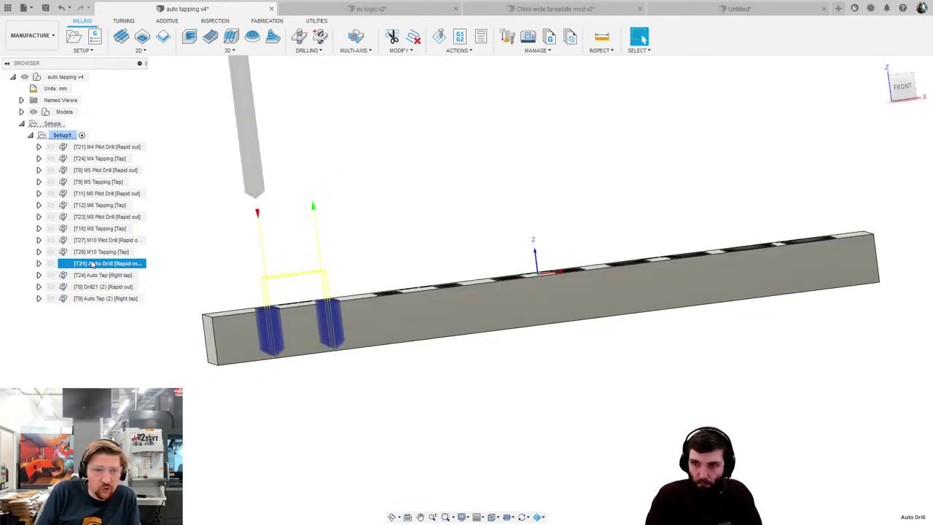
right_click(102, 263)
left_click(128, 7)
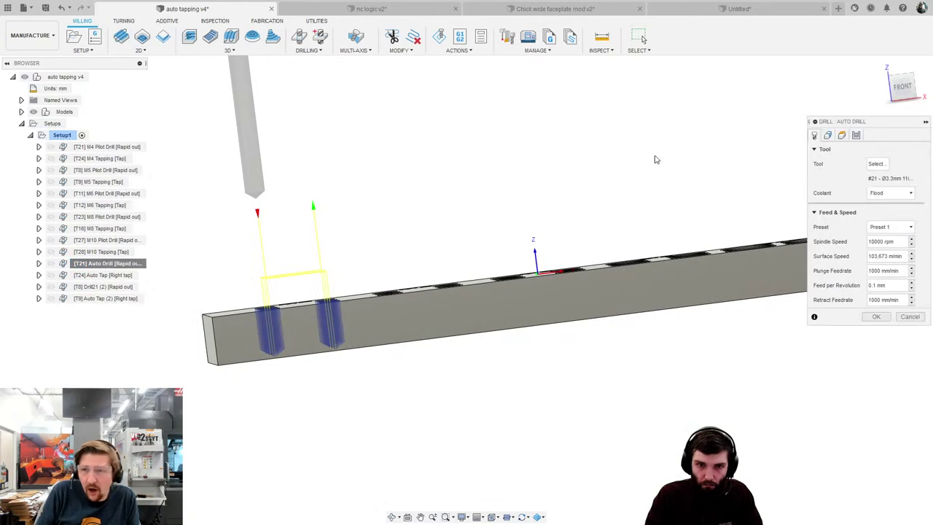
left_click(842, 135)
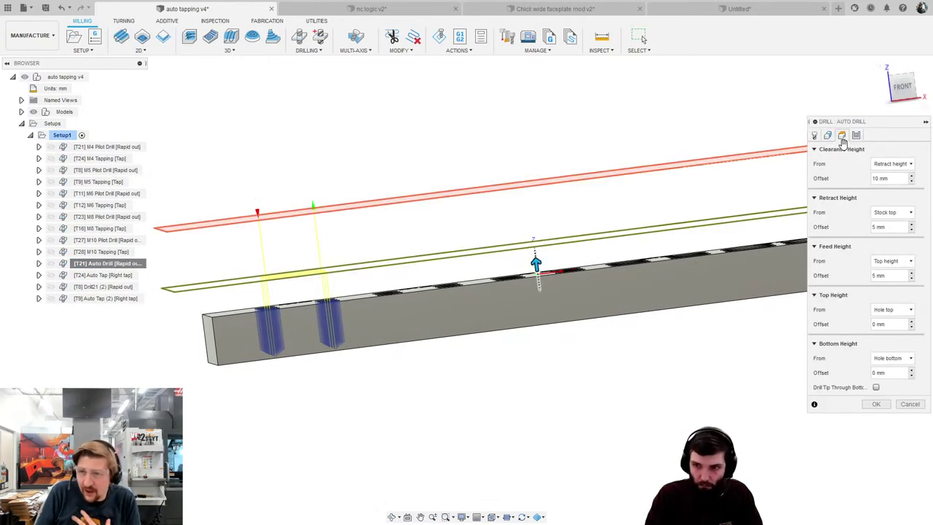
left_click(875, 386)
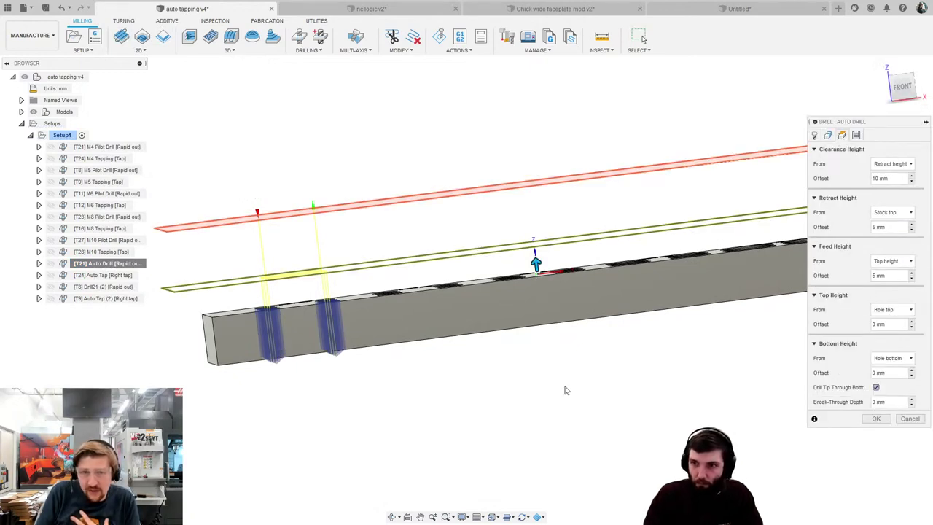
left_click(902, 87)
scroll(338, 328, "up", 3)
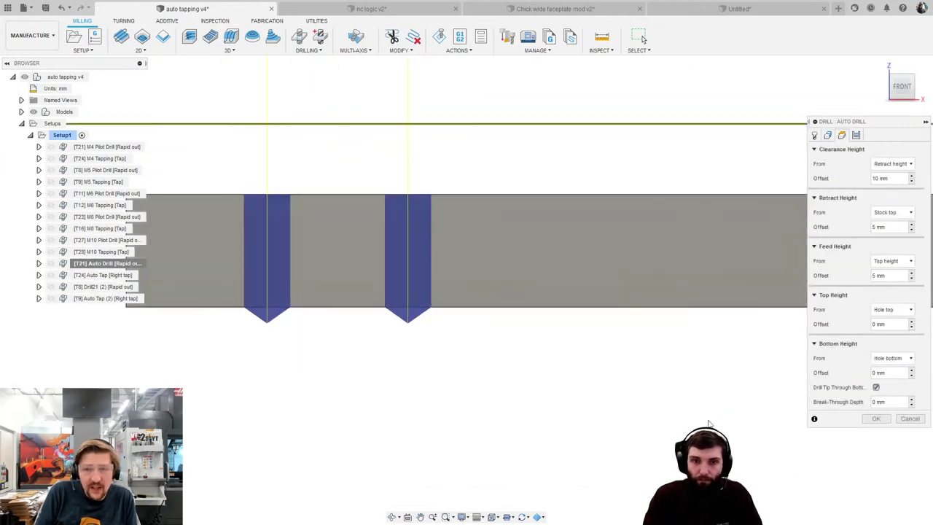
key("Return")
Set the bottom height offset of the T24 Auto Tap operation to 3 mm from the hole bottom.
left_click(102, 276)
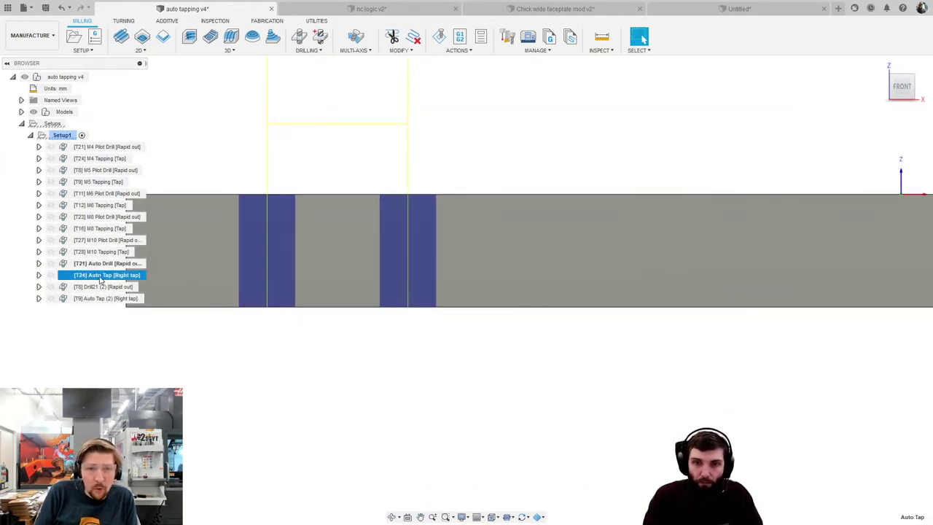
right_click(101, 276)
left_click(117, 7)
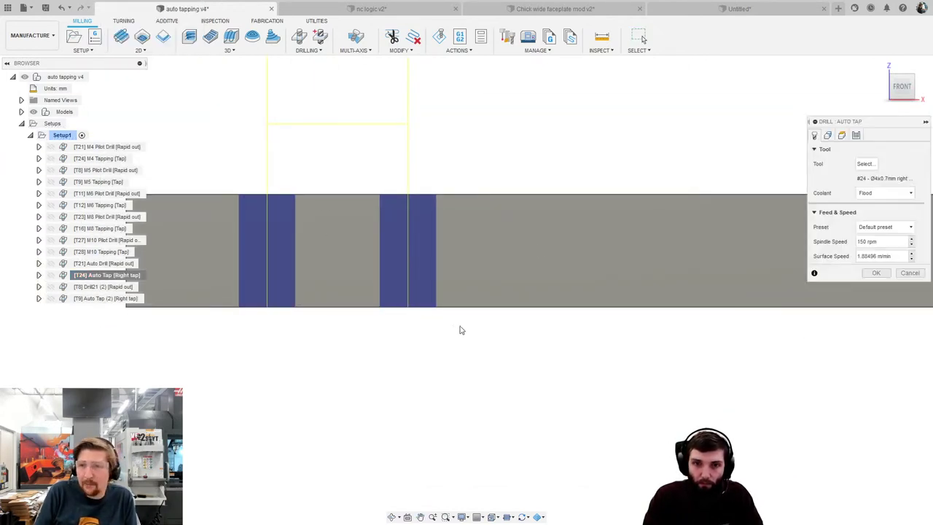
left_click(841, 135)
left_click(910, 371)
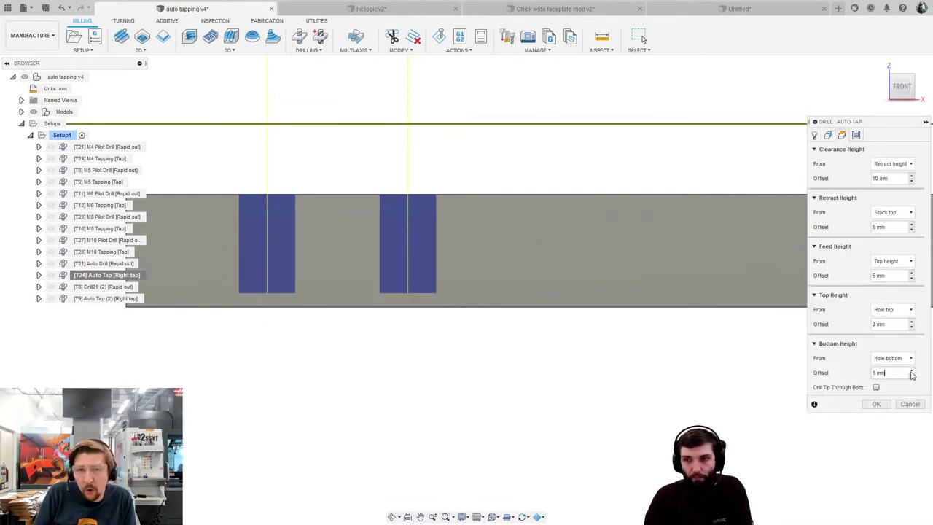
left_click(911, 370)
left_click(911, 370)
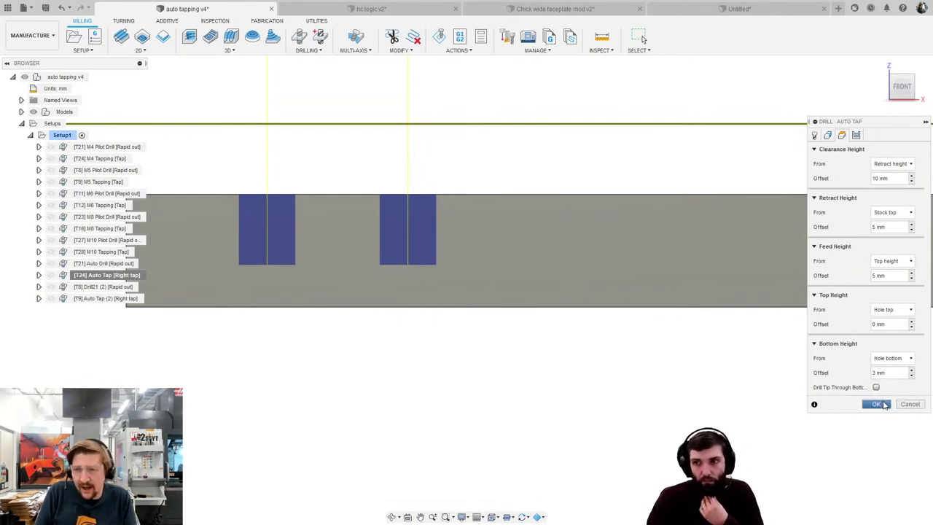
left_click(881, 405)
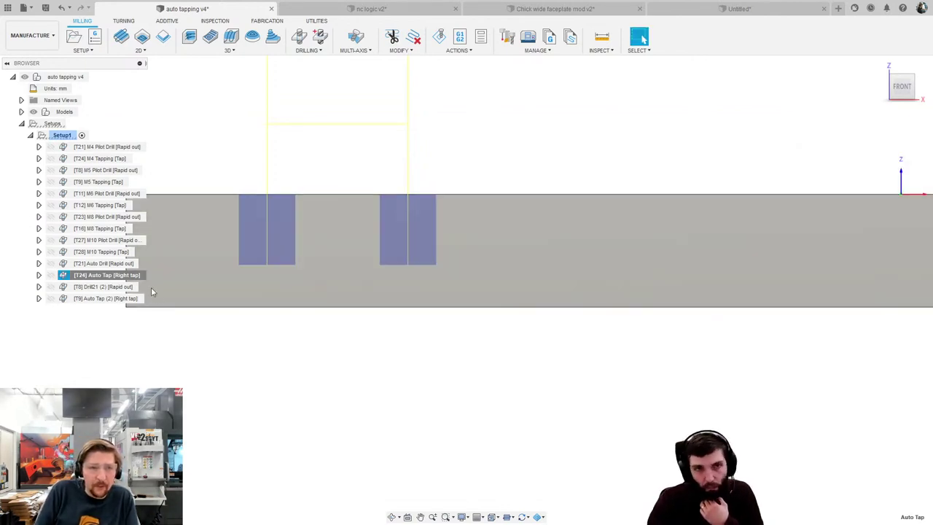
Store the T21 Auto Drill and T24 Auto Tap operations together as a template named "Live stream M4 drill and Tap".
left_click(102, 264, "ctrl")
middle_click_drag(385, 236, 444, 290, "shift")
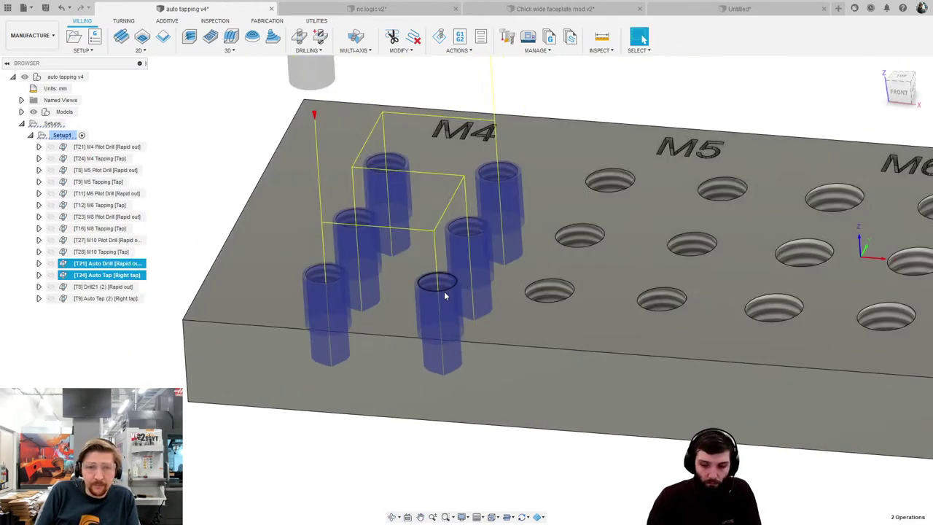
right_click(120, 267)
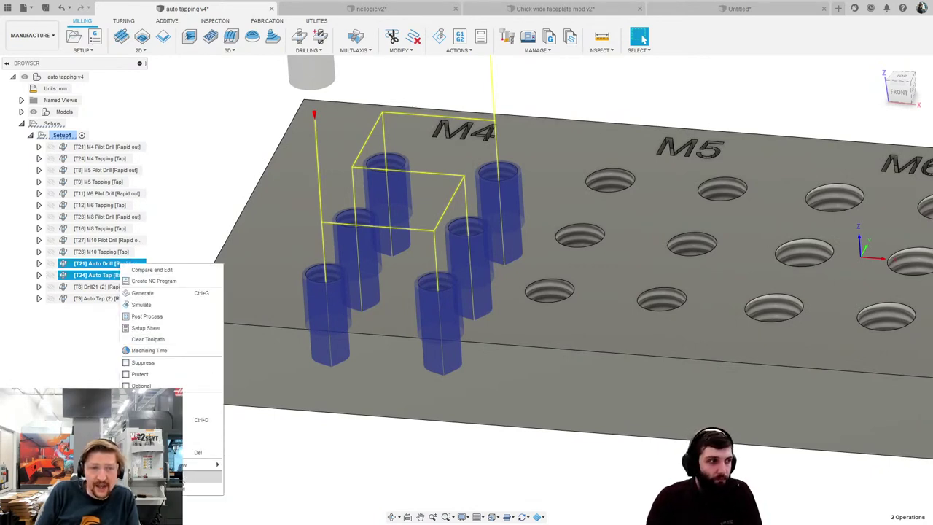
left_click(200, 475)
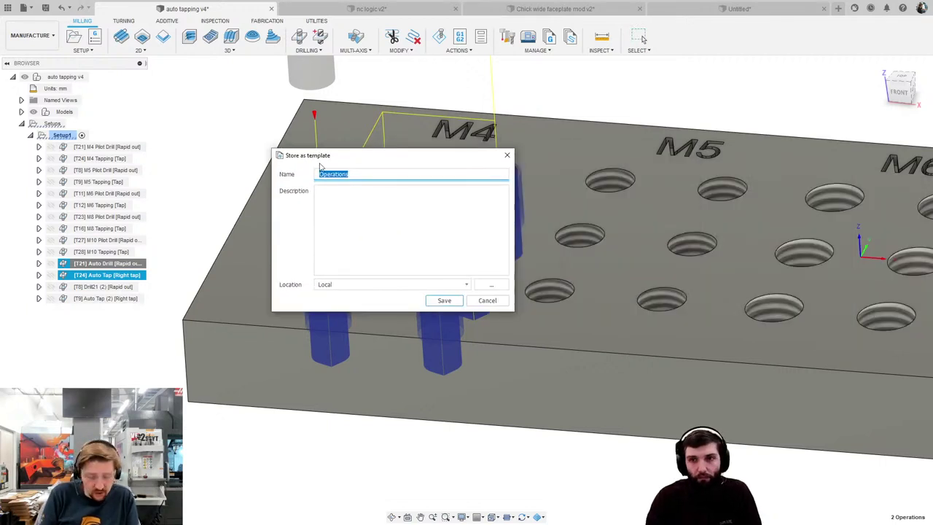
type("O")
key("BackSpace")
type("t")
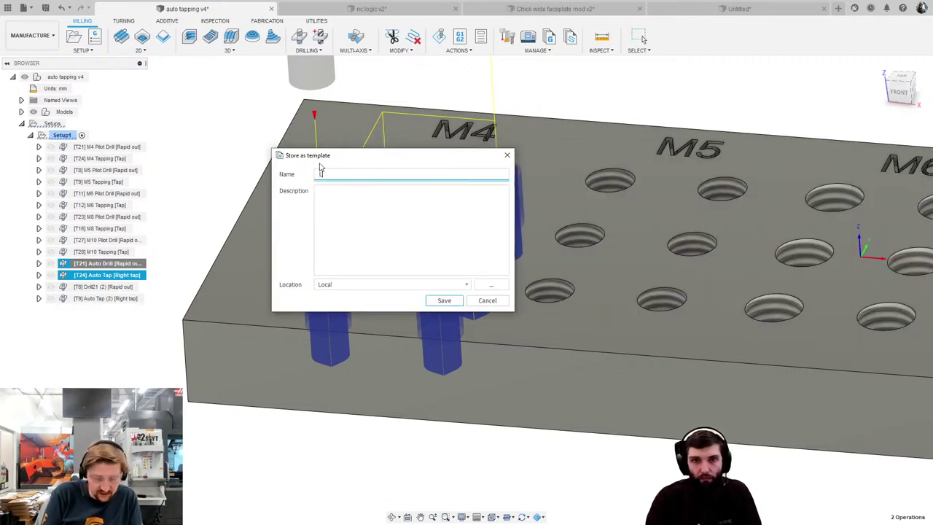
type("ive stream M4 d")
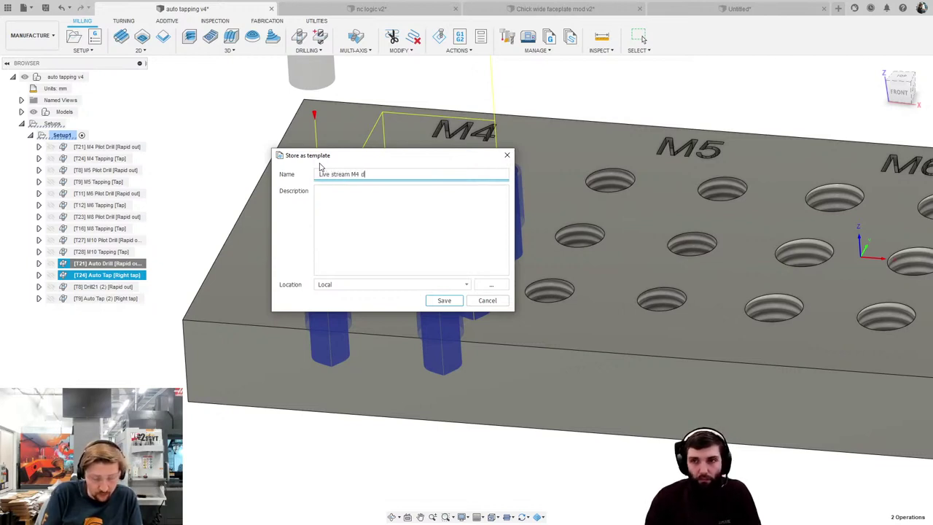
type("rill and Tap")
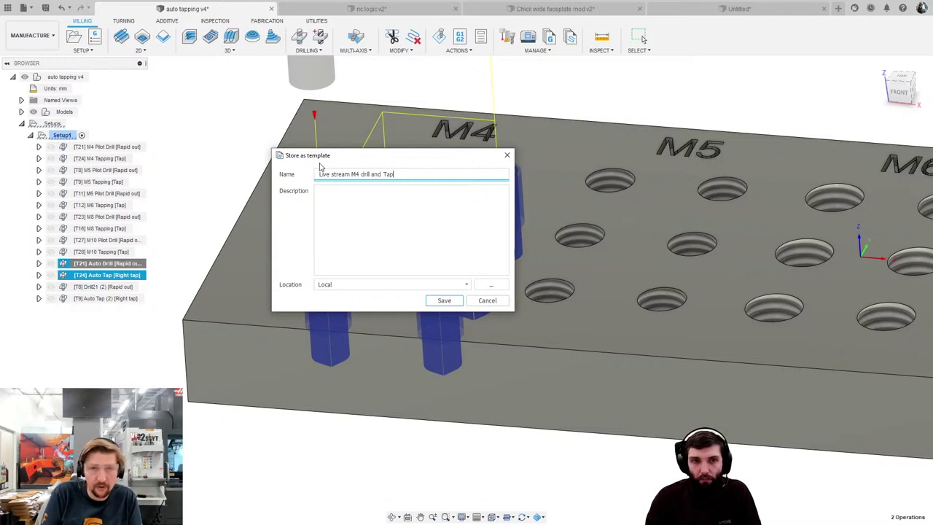
Give the template the description "Auto Goodness!" and save it to the Local location.
key("Tab")
type("Auto")
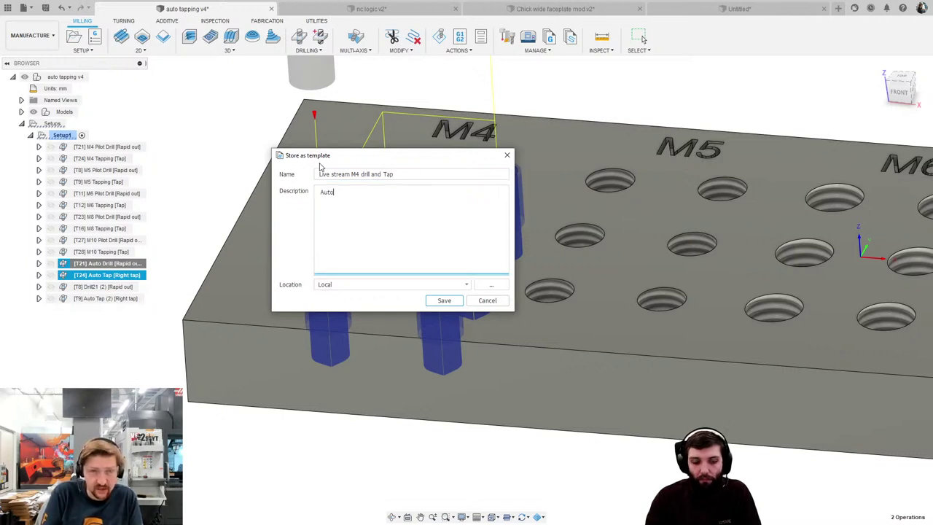
type(" Goodness!")
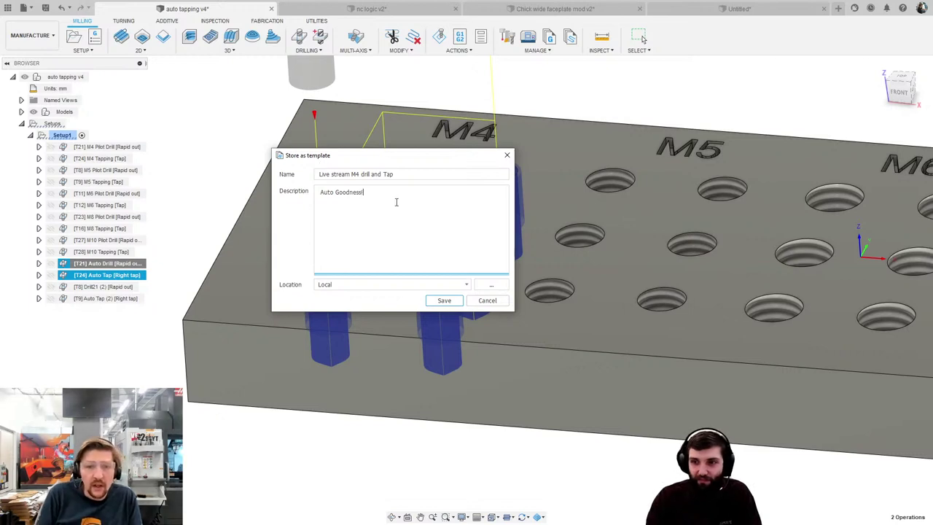
left_click(444, 301)
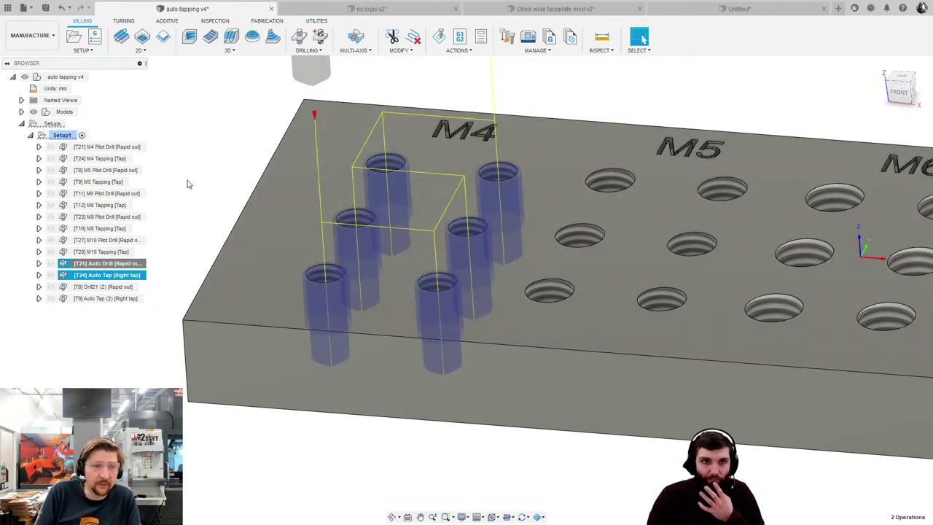
left_click(181, 183)
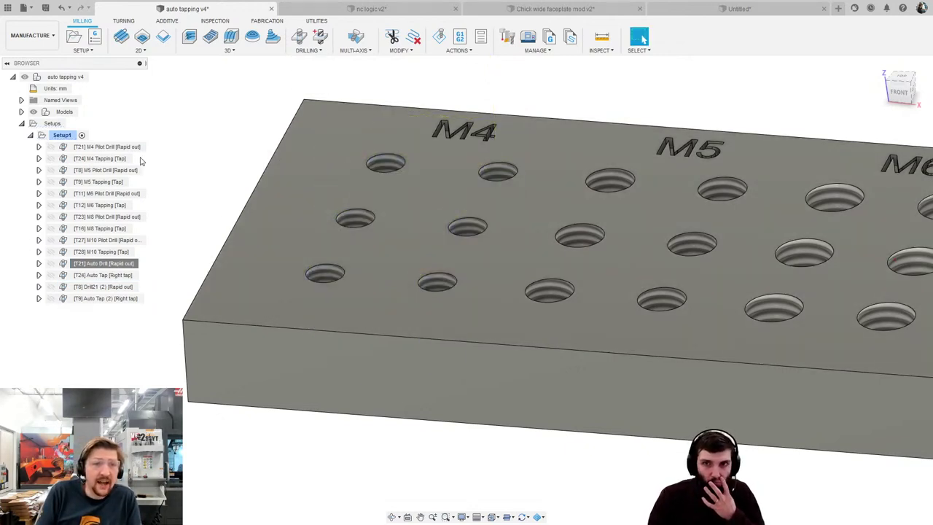
Create a new milling setup for the plate with the default stock and work coordinate settings.
left_click(30, 135)
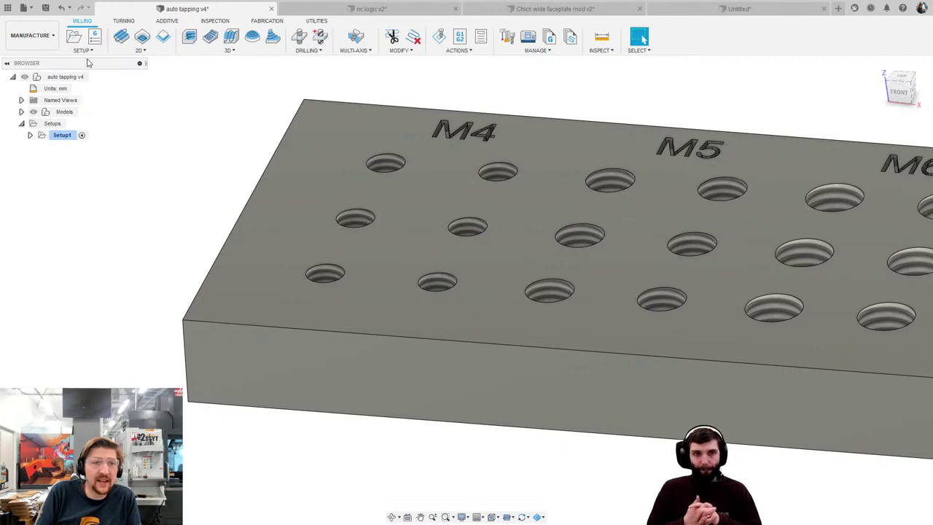
left_click(75, 38)
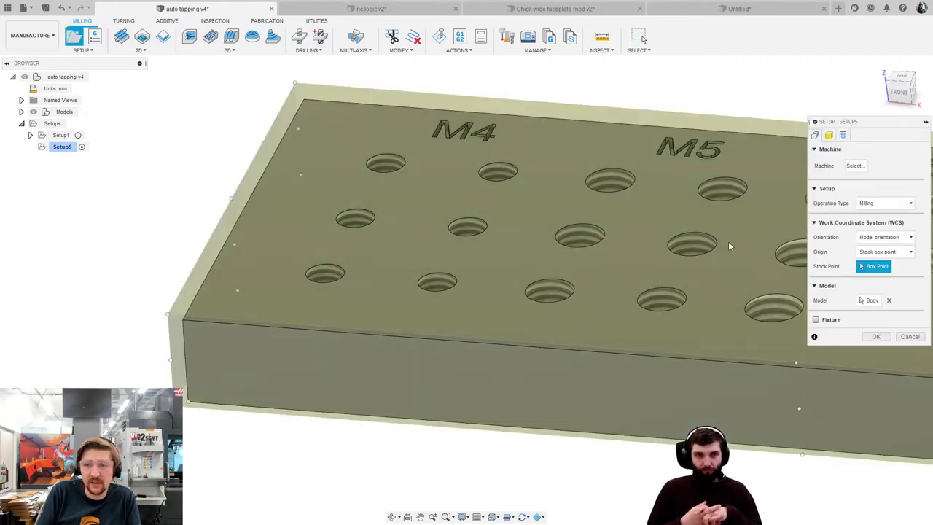
left_click(876, 336)
middle_click_drag(321, 180, 248, 202)
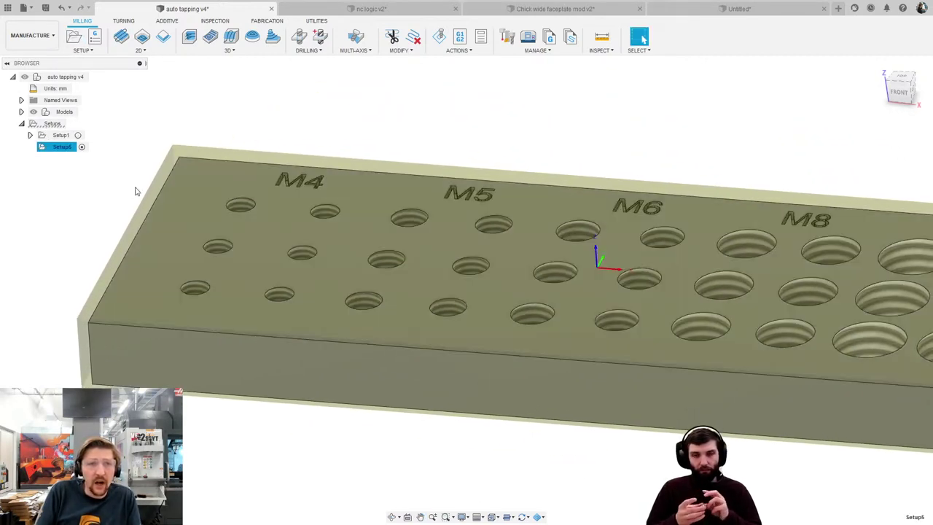
Create the operations from the "Live stream M4 drill and Tap" template in Setup5 and check their drill and tap toolpaths.
right_click(65, 148)
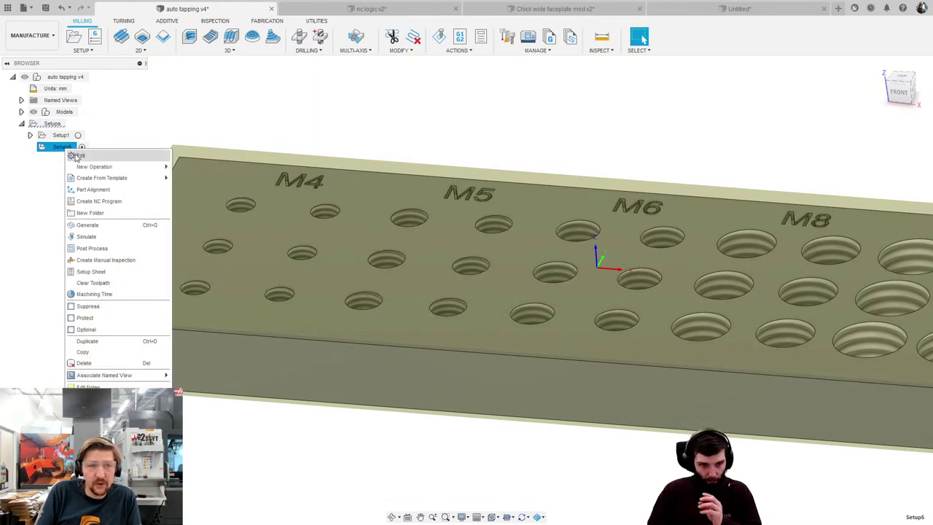
mouse_move(99, 180)
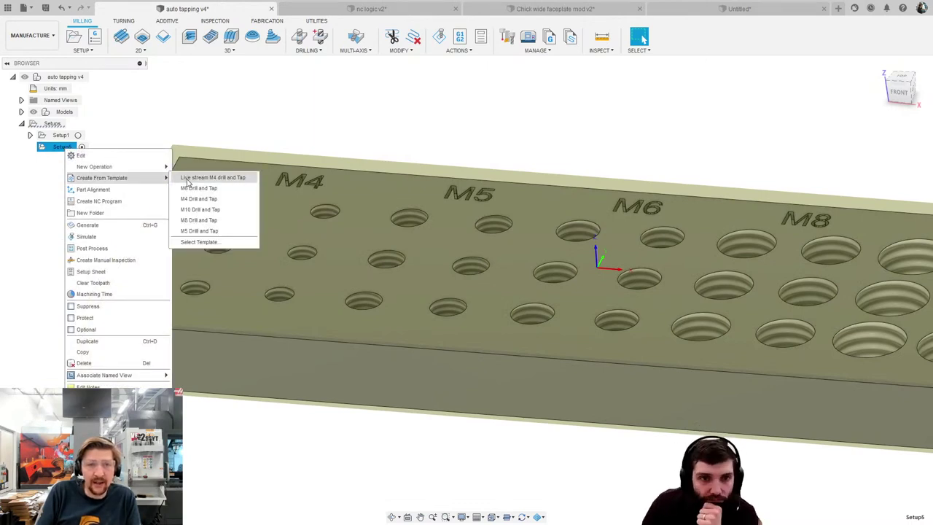
left_click(190, 178)
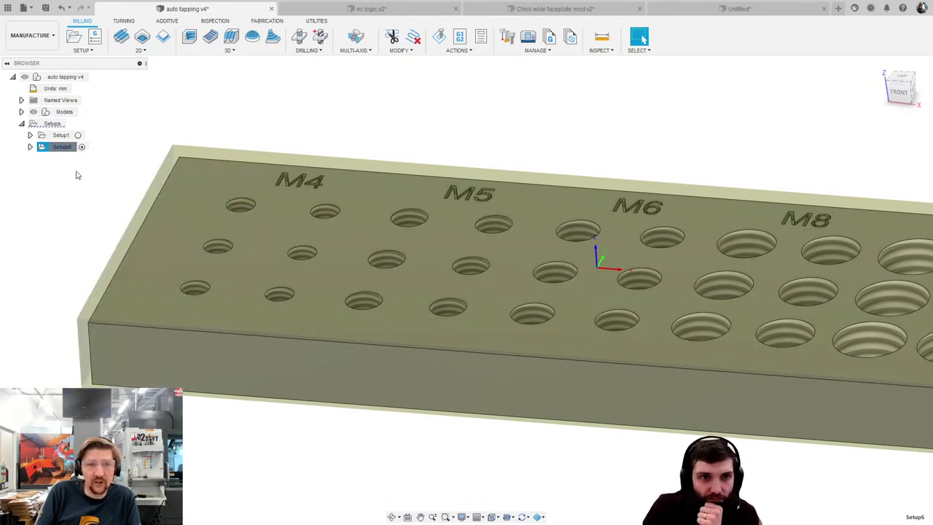
left_click(30, 146)
left_click(49, 148)
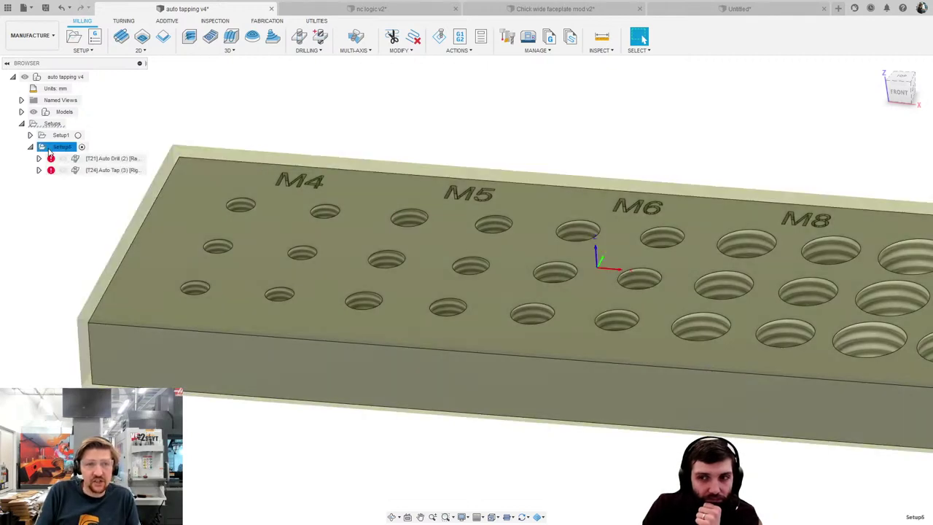
left_click(95, 158)
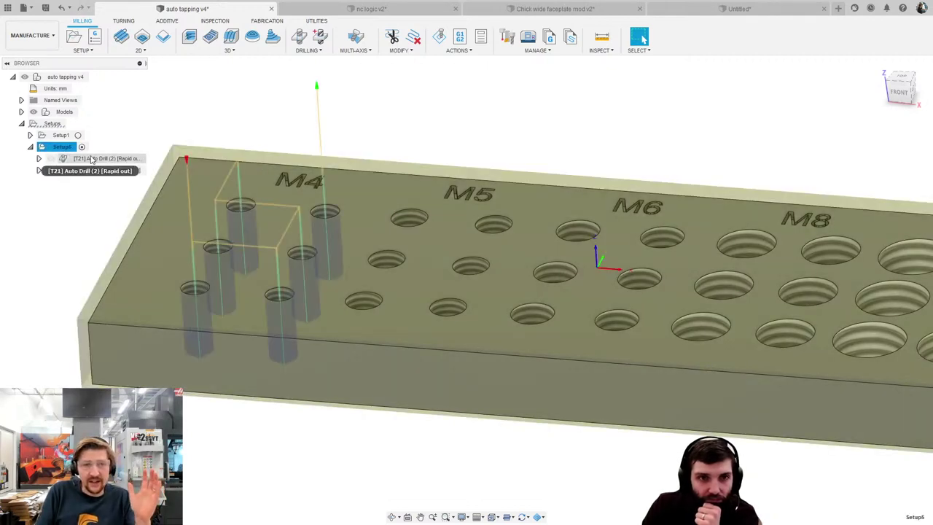
left_click(102, 170)
scroll(185, 198, "down", 1)
scroll(185, 198, "down", 2)
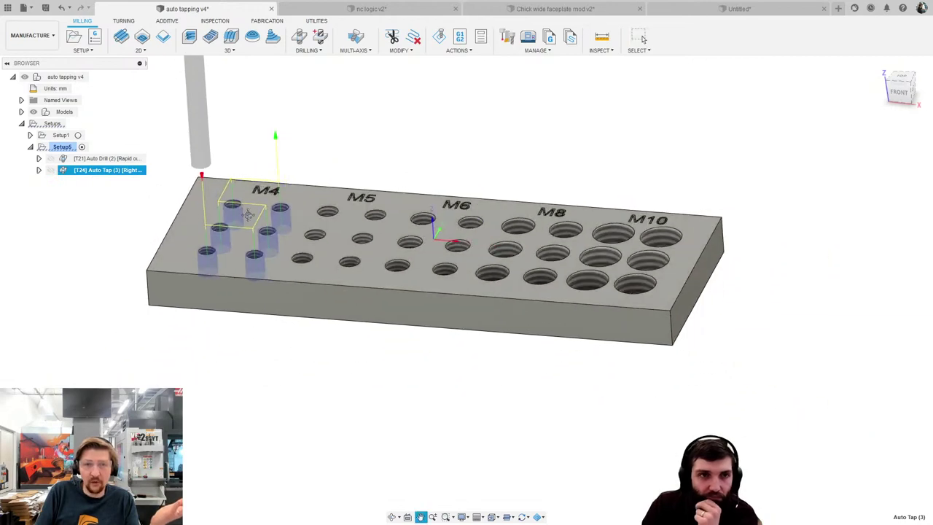
scroll(287, 246, "up", 3)
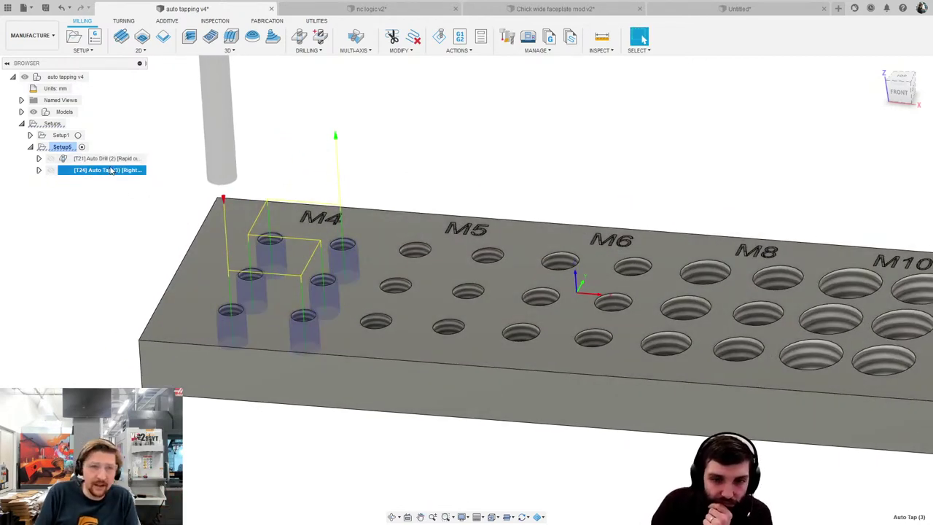
Add the operations from the M5 Drill and Tap and M6 Drill and Tap templates to Setup5.
left_click(69, 147)
right_click(68, 149)
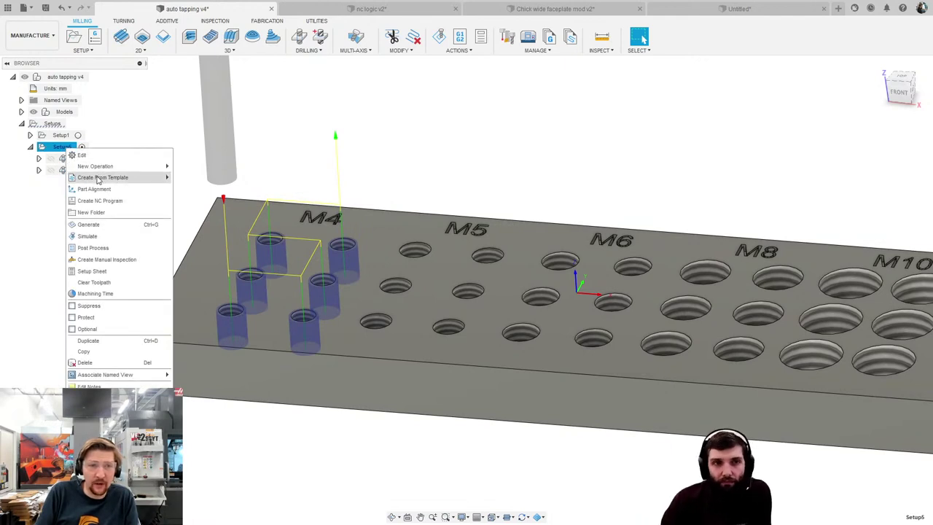
mouse_move(98, 177)
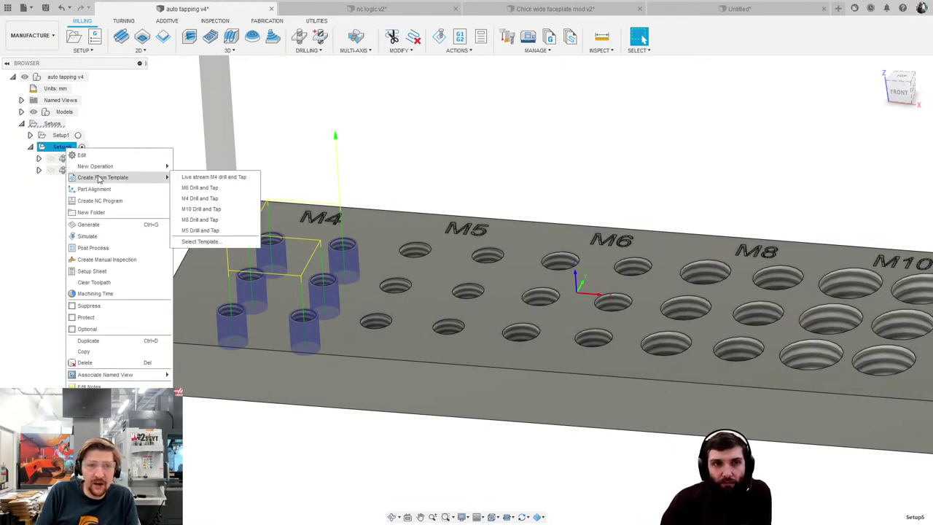
left_click(199, 219)
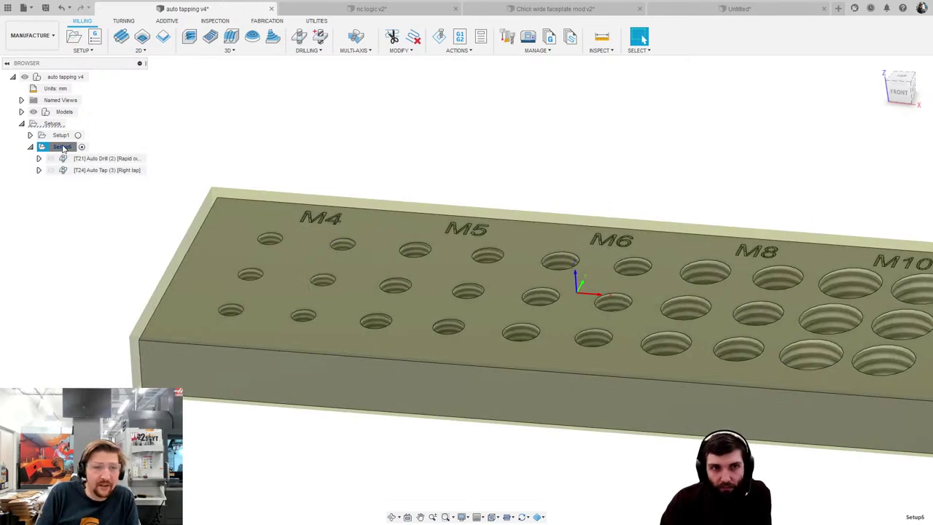
right_click(63, 148)
mouse_move(98, 175)
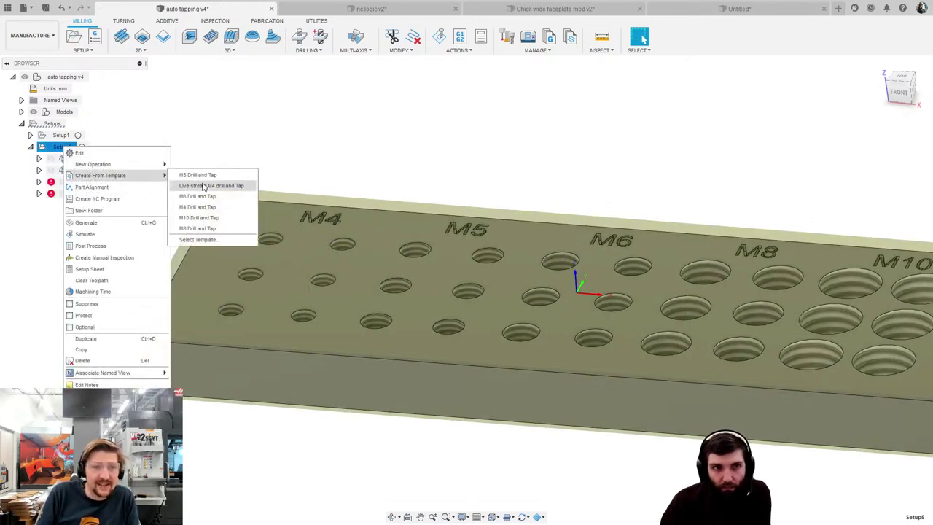
left_click(201, 198)
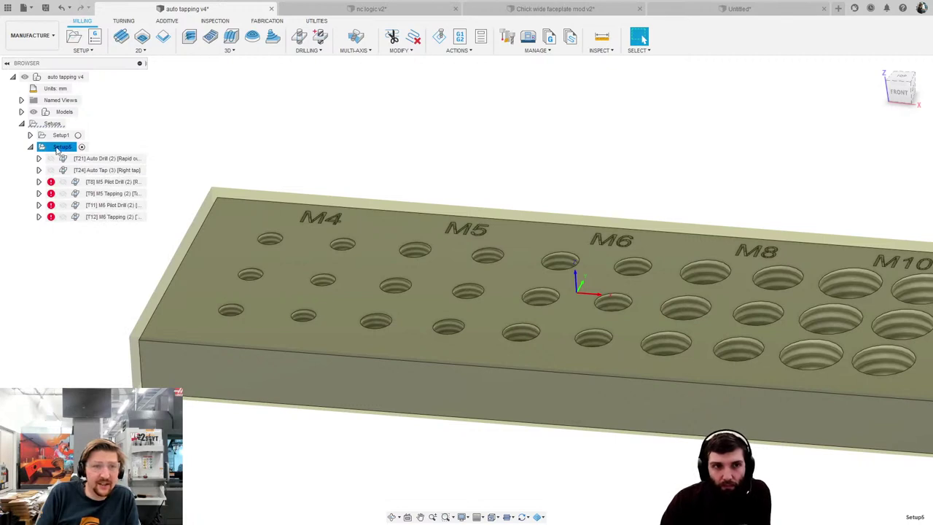
Add the operations from the M8 Drill and Tap and M10 Drill and Tap templates to Setup5.
right_click(57, 148)
mouse_move(120, 177)
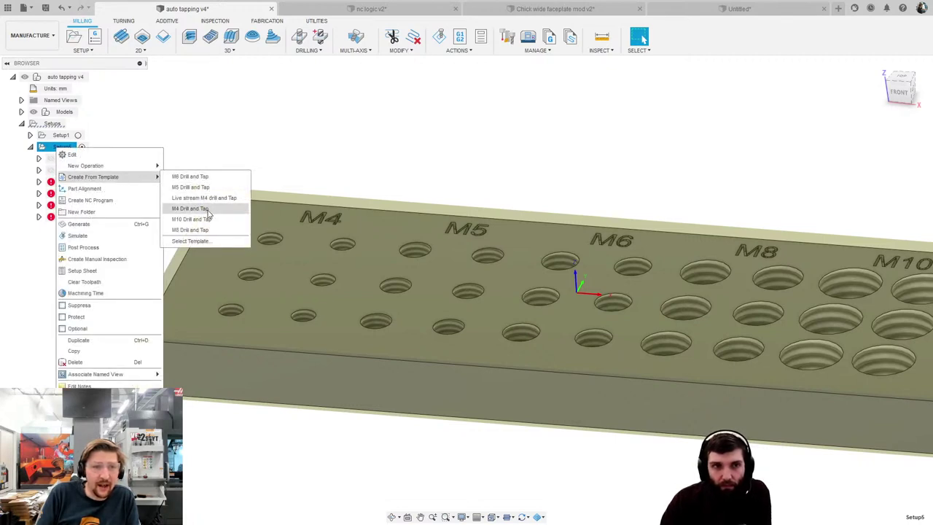
left_click(200, 229)
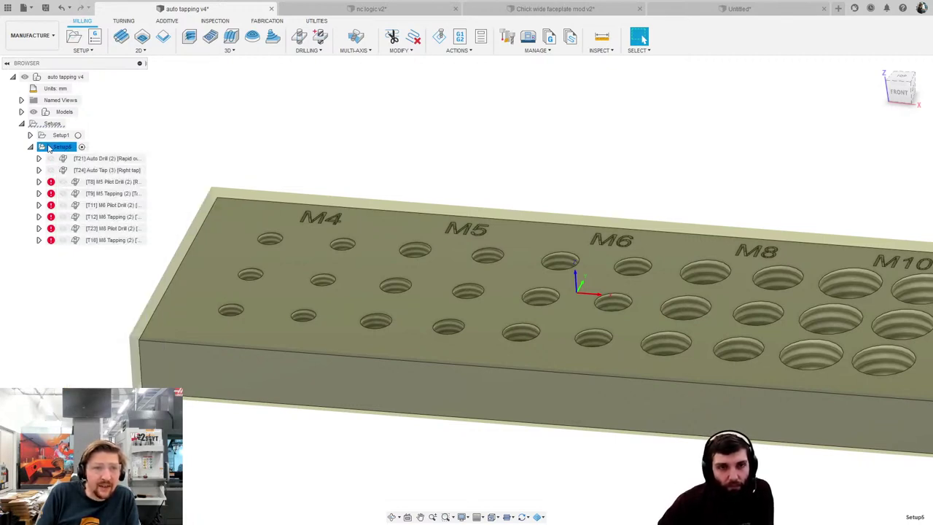
right_click(51, 148)
mouse_move(104, 175)
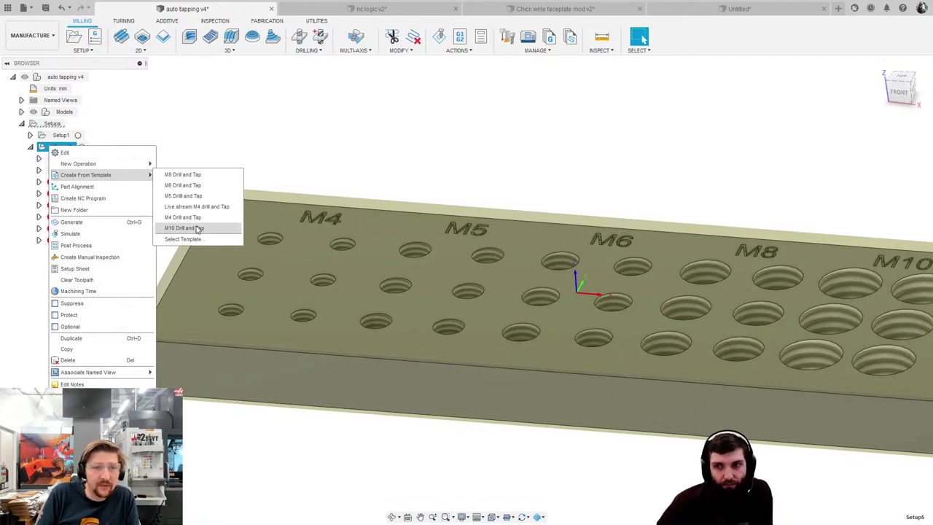
left_click(231, 227)
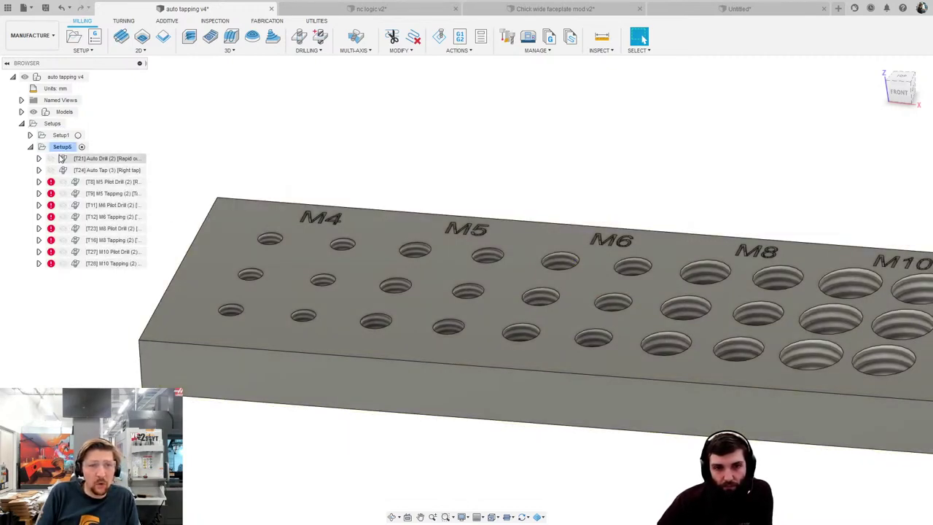
Generate the missing toolpaths for the M5 to M10 drilling and tapping operations in Setup5.
left_click(58, 148)
key("ctrl+g")
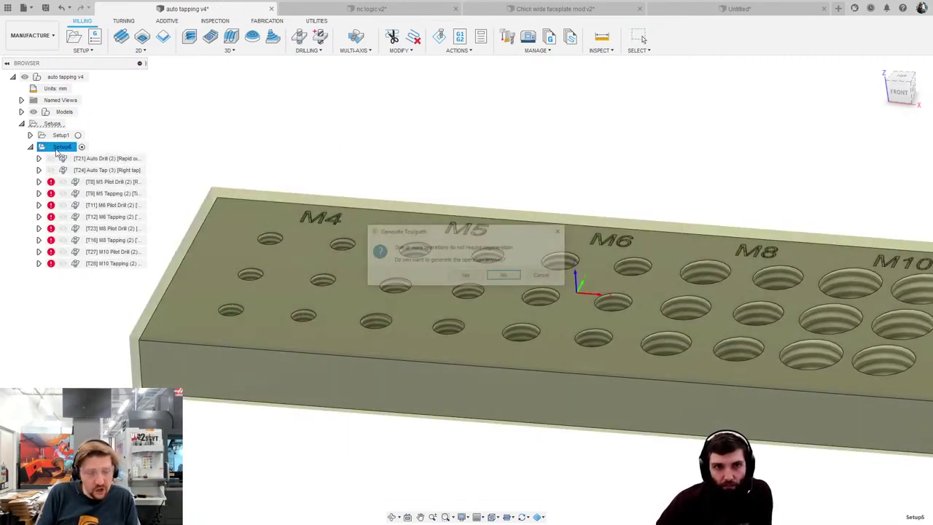
left_click(487, 271)
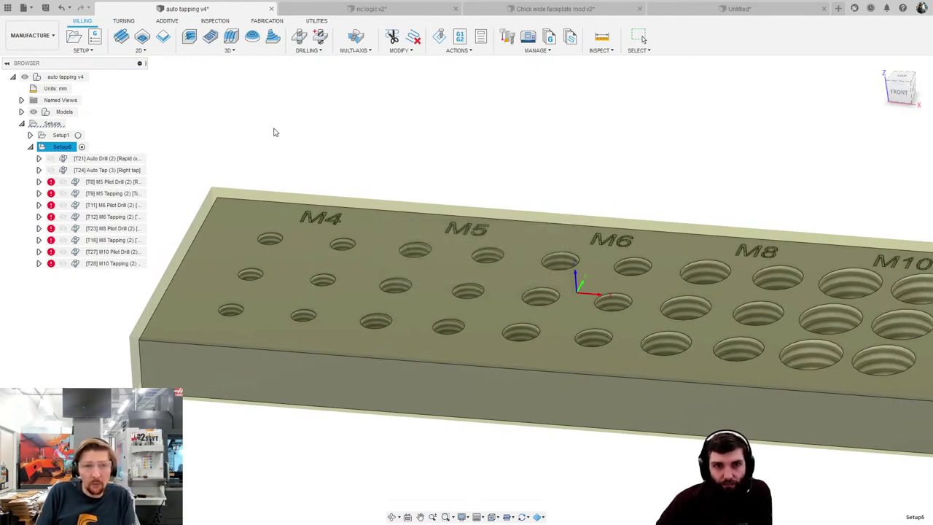
scroll(292, 135, "down", 3)
middle_click_drag(348, 141, 348, 167, "shift")
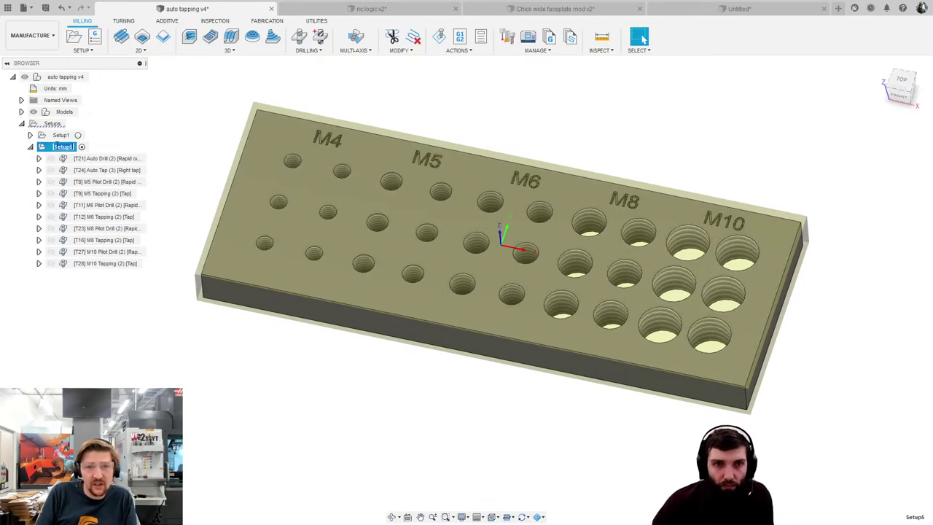
Display the toolpaths of all Setup5 operations together, from the Auto Drill through the M10 Tapping, and examine them on the plate.
left_click(64, 159)
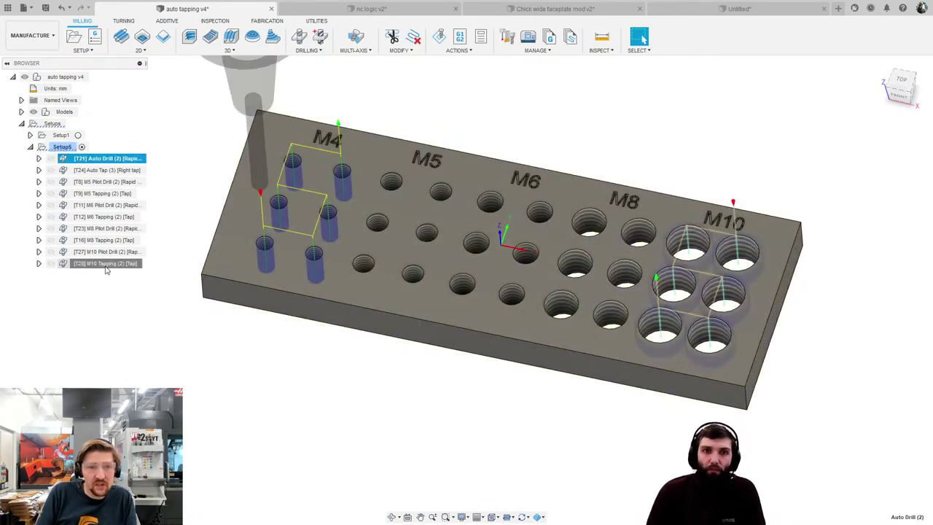
left_click(102, 263, "shift")
mouse_move(368, 211)
middle_mouse_down("shift")
mouse_move(372, 227)
mouse_move(375, 219)
mouse_move(569, 279)
mouse_move(542, 301)
middle_mouse_up("shift")
middle_click_drag(554, 281, 523, 262, "shift")
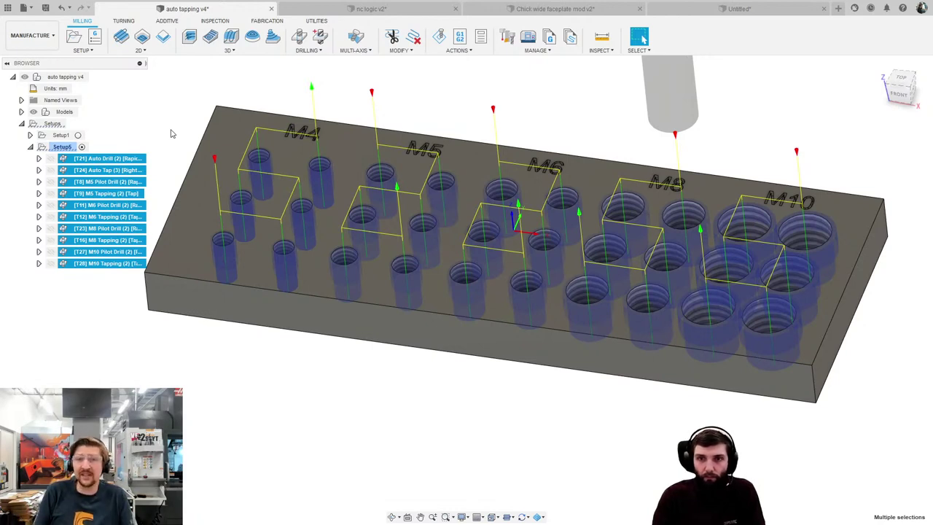
left_click(467, 102)
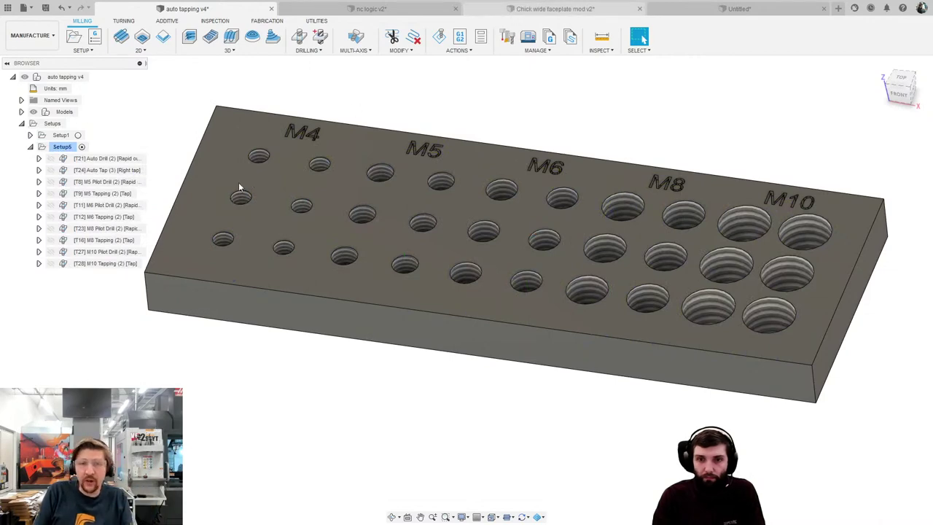
Switch to the Chick wide faceplate mod document and add the M4 and M6 Drill and Tap template operations to Setup6.
key("ctrl+Tab")
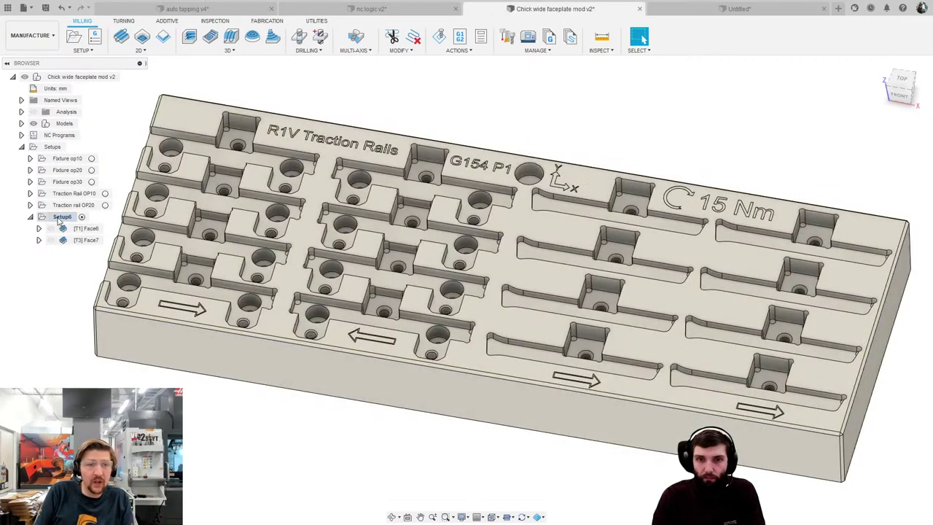
left_click(61, 217)
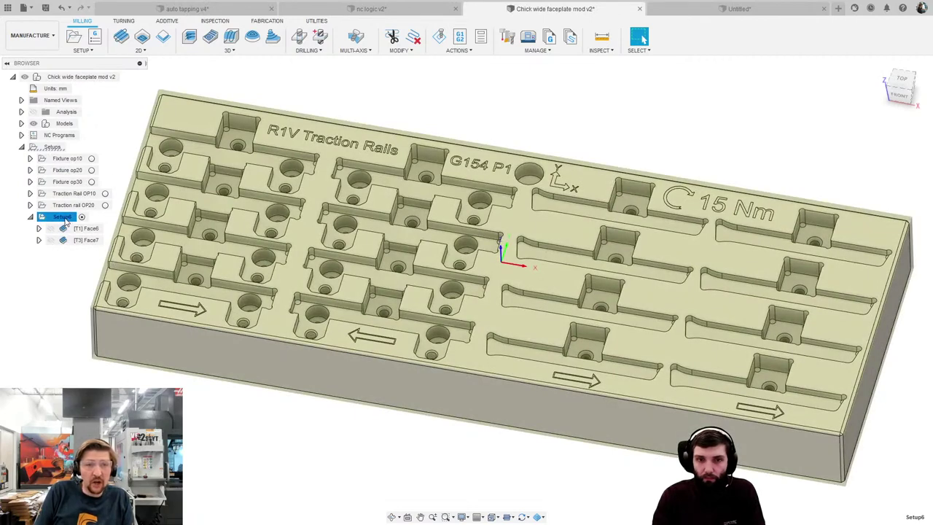
right_click(66, 220)
mouse_move(109, 248)
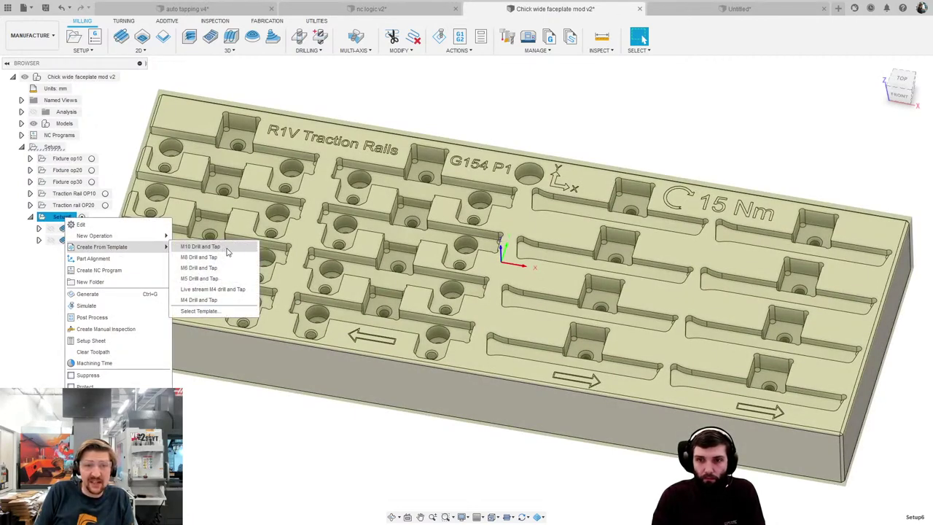
left_click(209, 300)
right_click(50, 217)
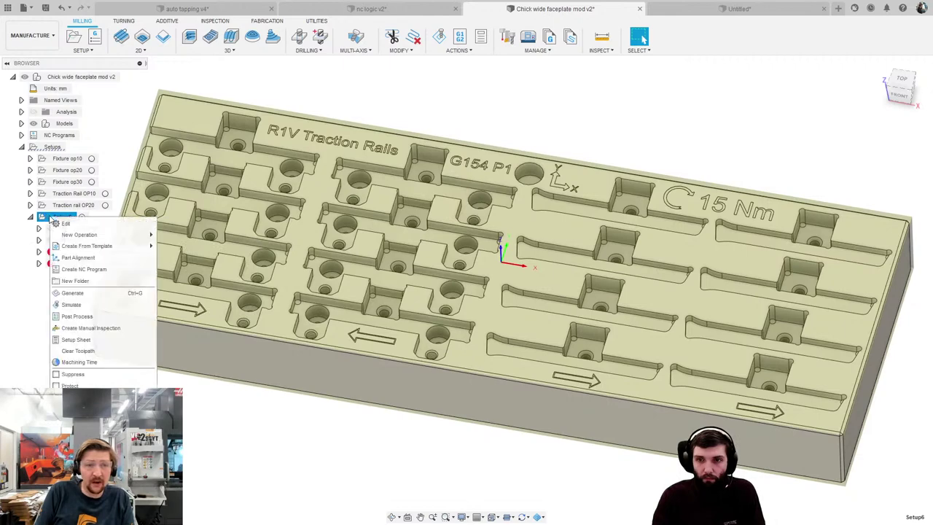
mouse_move(96, 248)
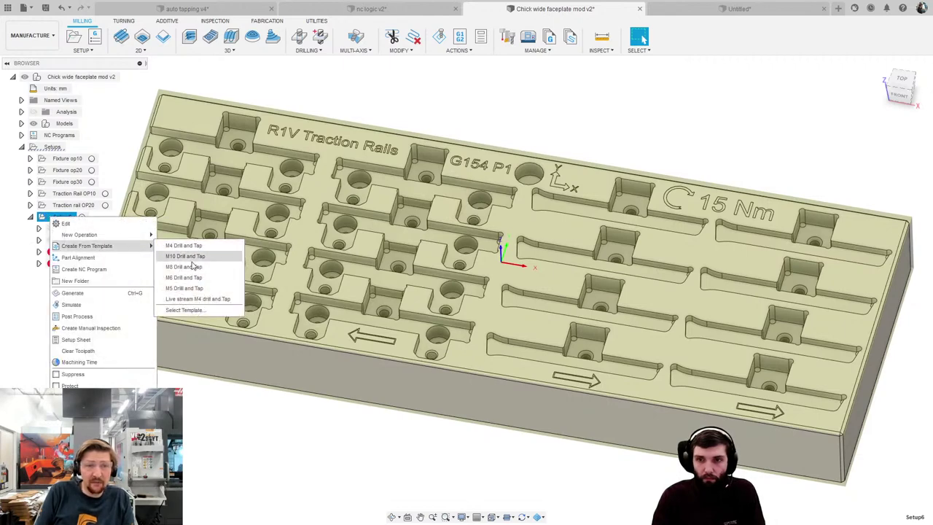
left_click(186, 278)
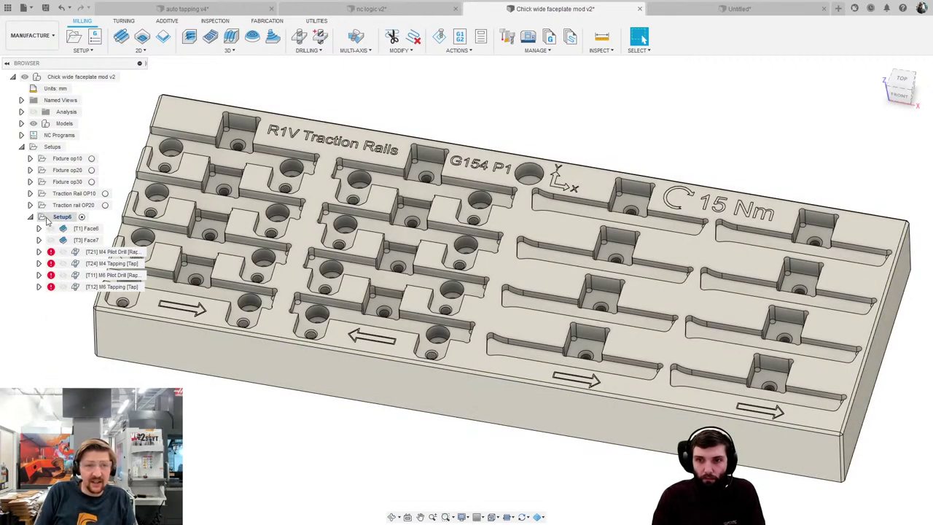
Generate the toolpaths for the M4 and M6 drilling and tapping operations in Setup6.
double_click(49, 219)
key("Escape")
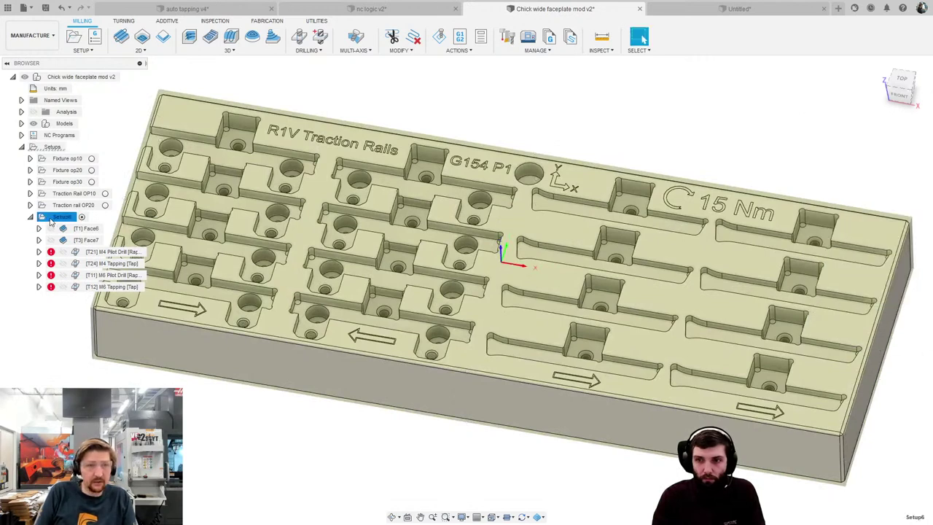
left_click(51, 221)
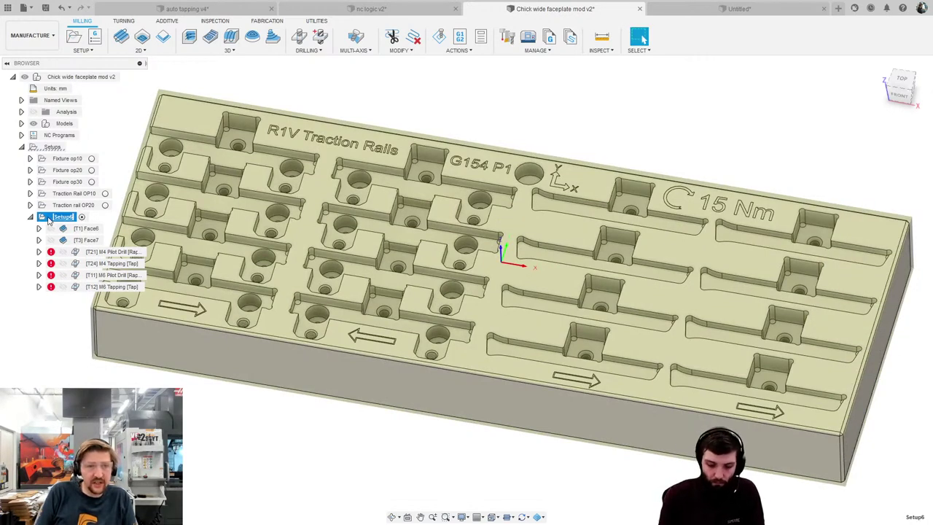
right_click(50, 220)
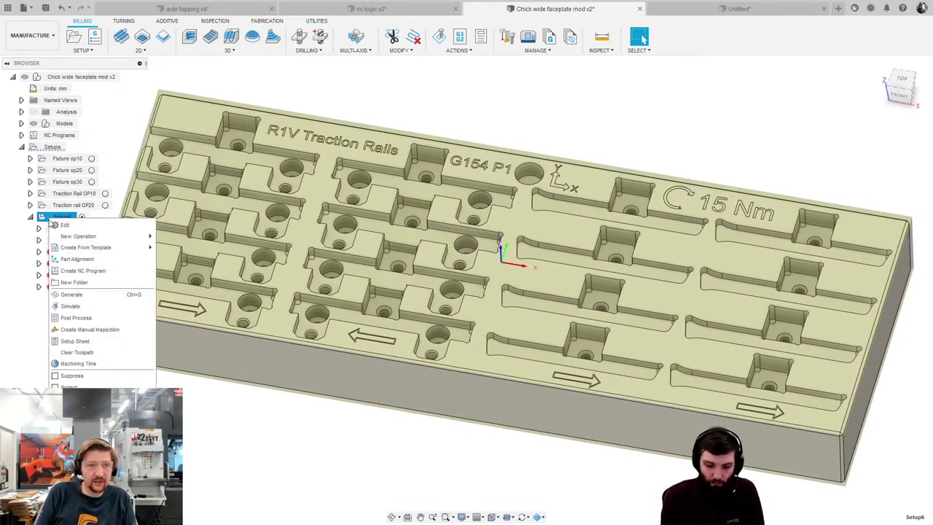
left_click(76, 295)
left_click(506, 278)
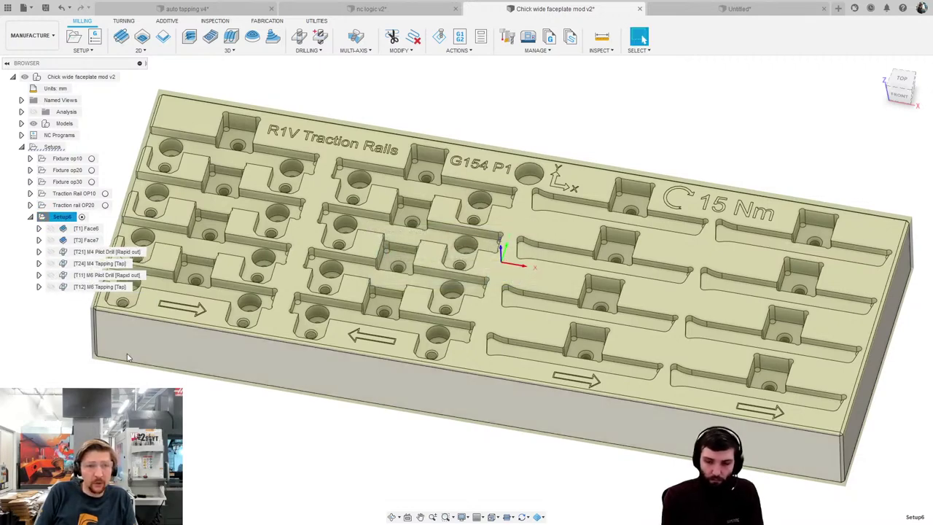
Display the toolpaths from M4 Pilot Drill through M6 Tapping together and examine them on the faceplate.
left_click(98, 251)
left_click(92, 287, "shift")
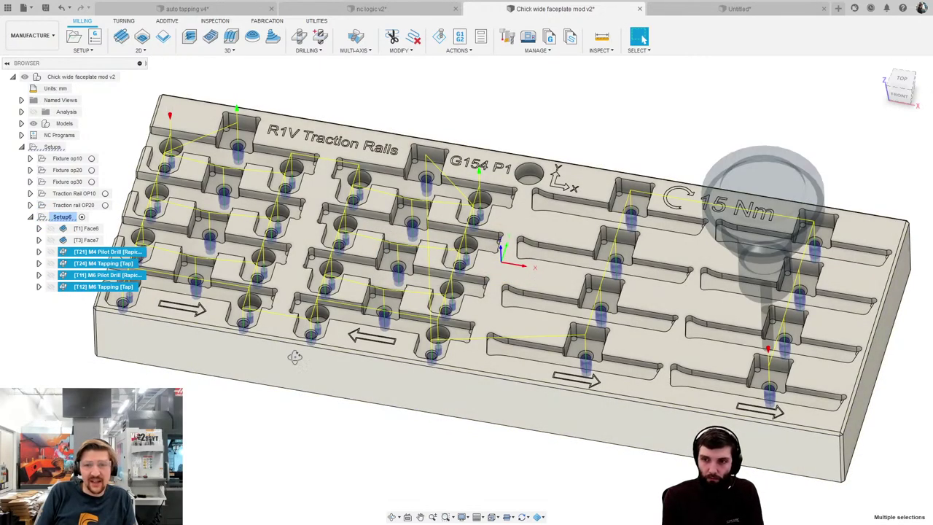
middle_click_drag(296, 354, 346, 333)
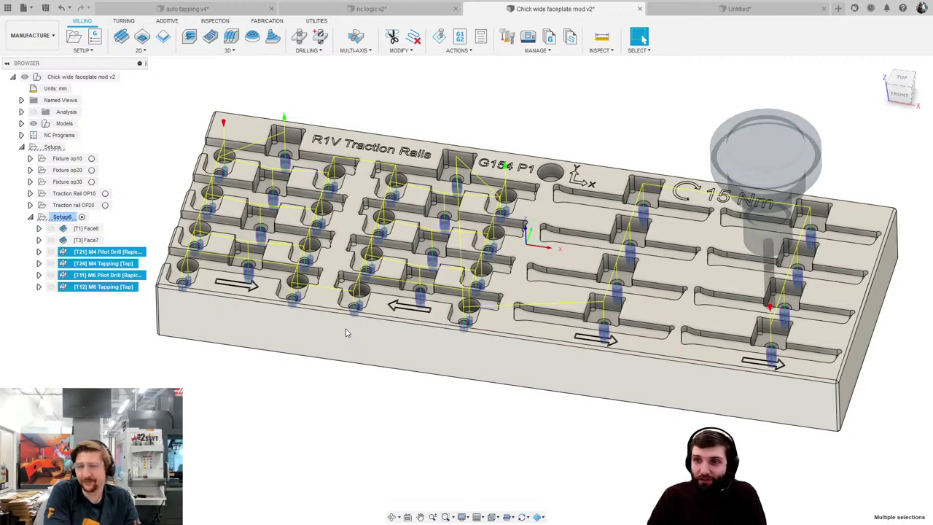
left_click(358, 87)
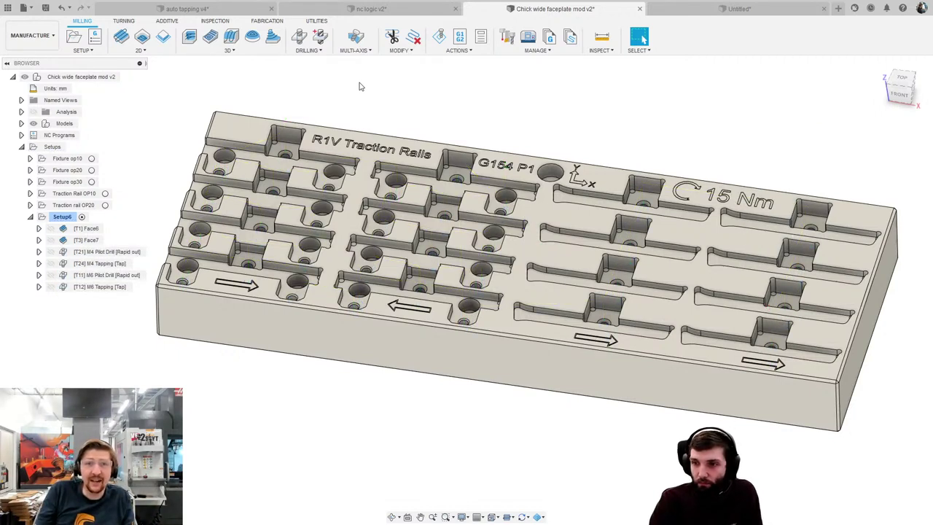
Open the Template Library and look at the export option for the local M4 to M10 Drill and Tap templates.
left_click(525, 52)
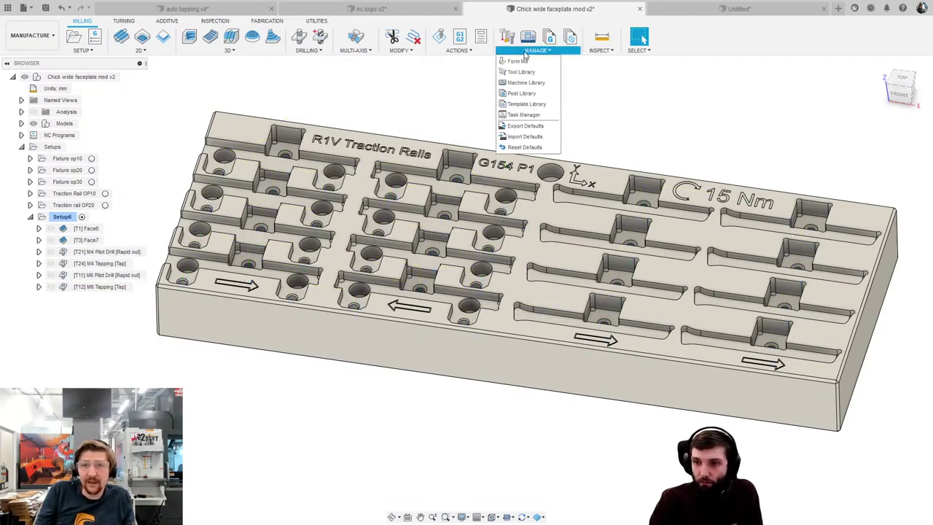
left_click(526, 105)
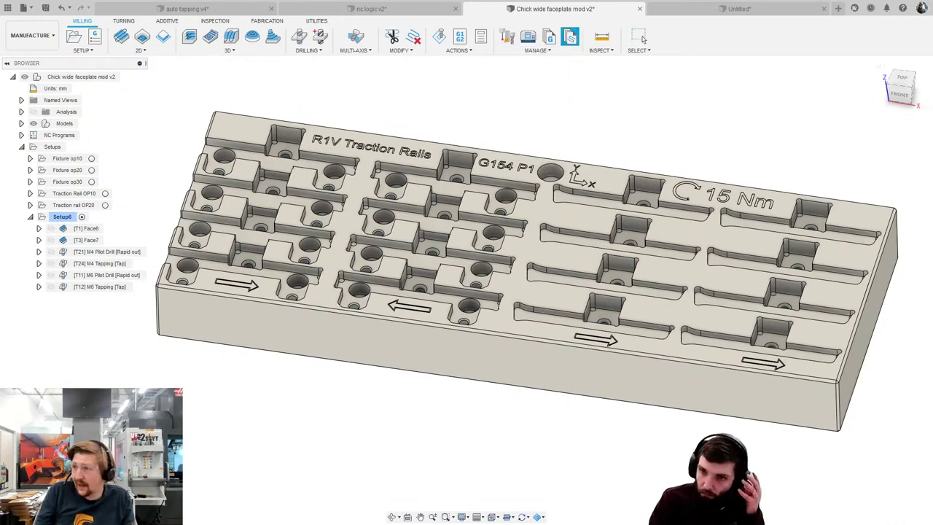
left_click_drag(738, 93, 462, 85)
left_click(354, 137)
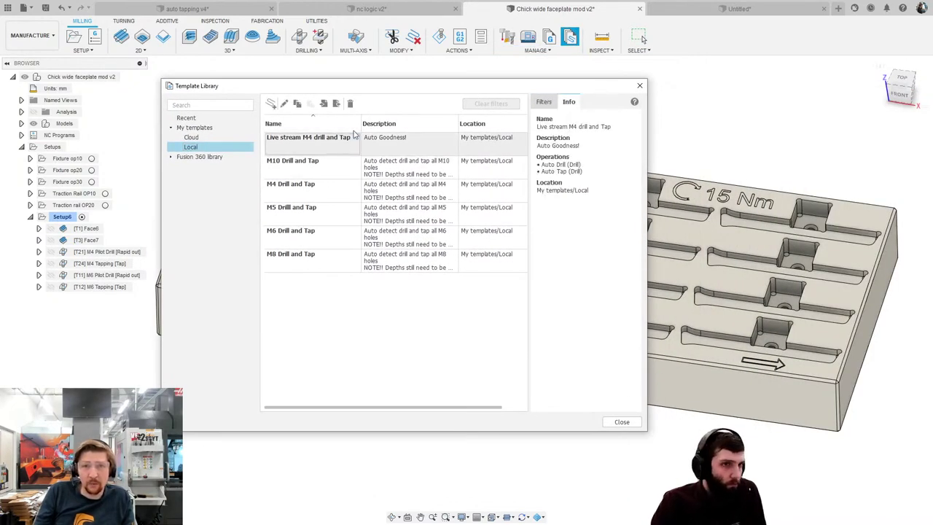
left_click(323, 172)
left_click(326, 253, "shift")
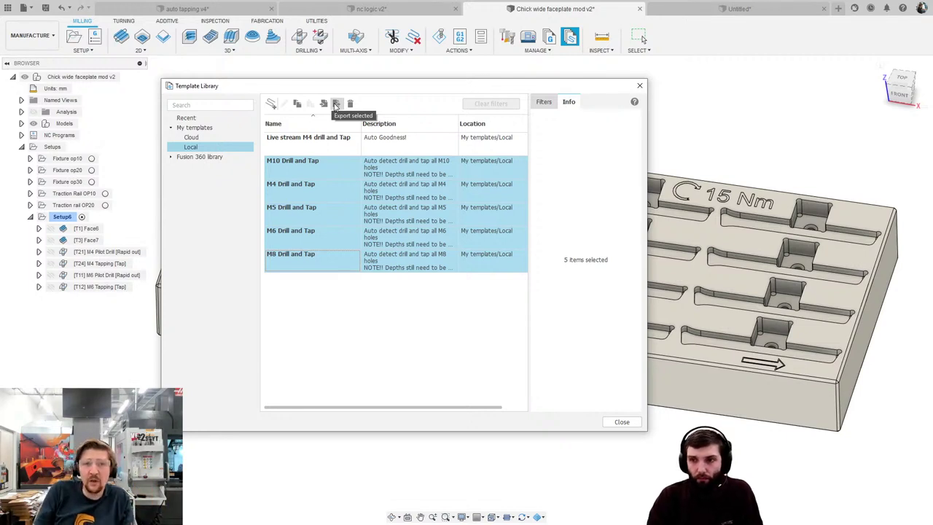
left_click(354, 332)
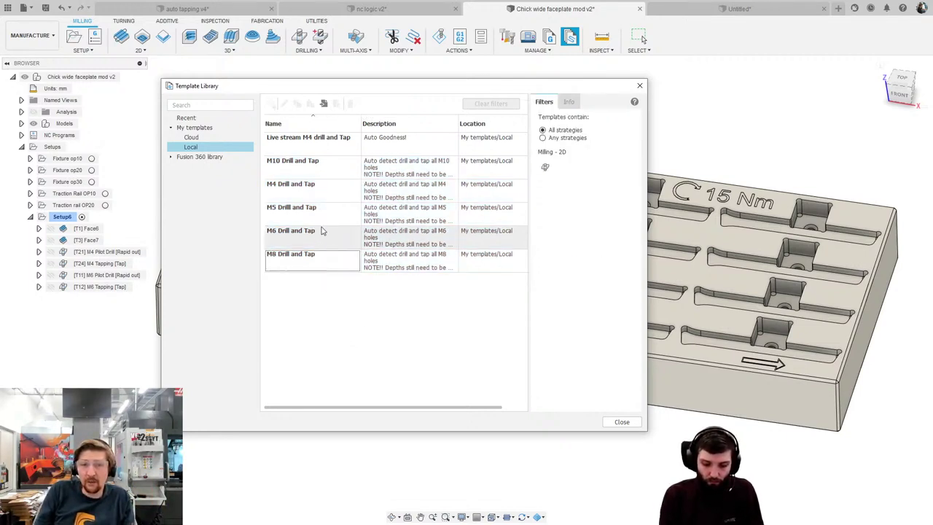
Review the description and operations of the M10 Drill and Tap template, and close the Template Library.
left_click(405, 177)
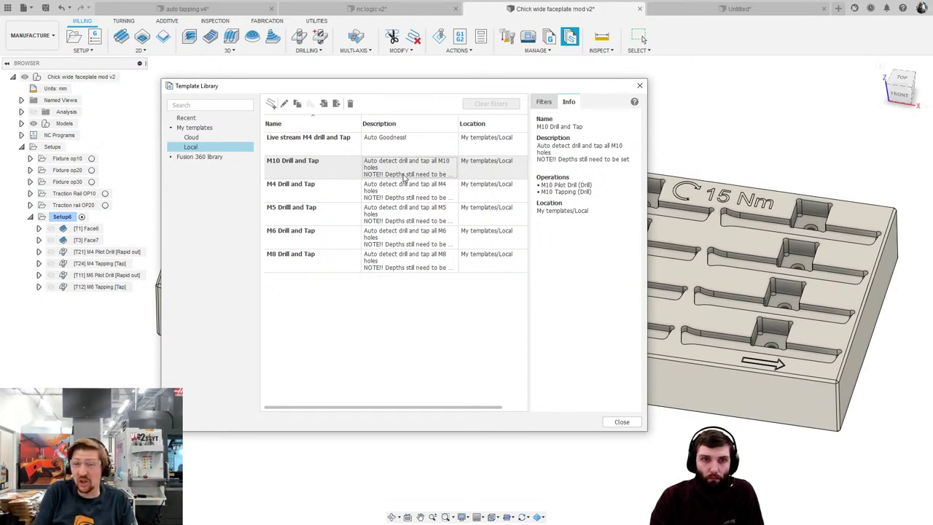
left_click(404, 177)
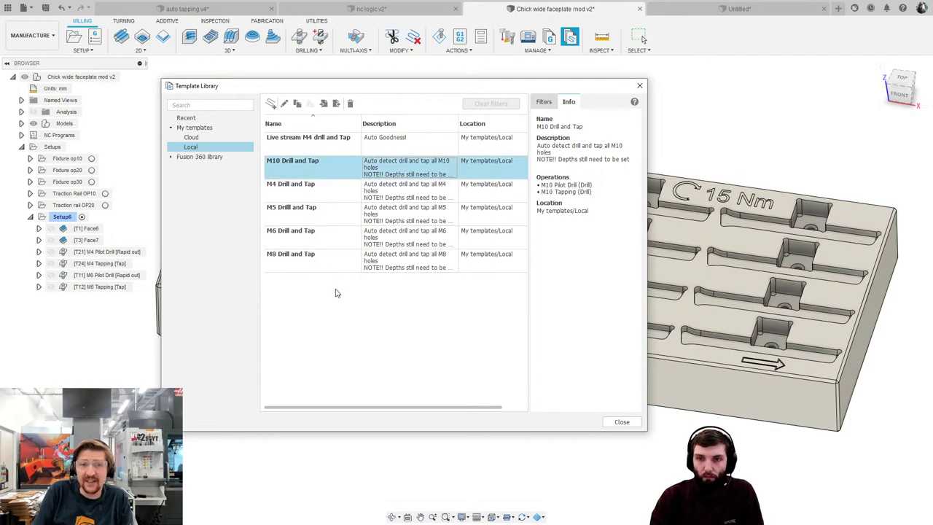
left_click(639, 86)
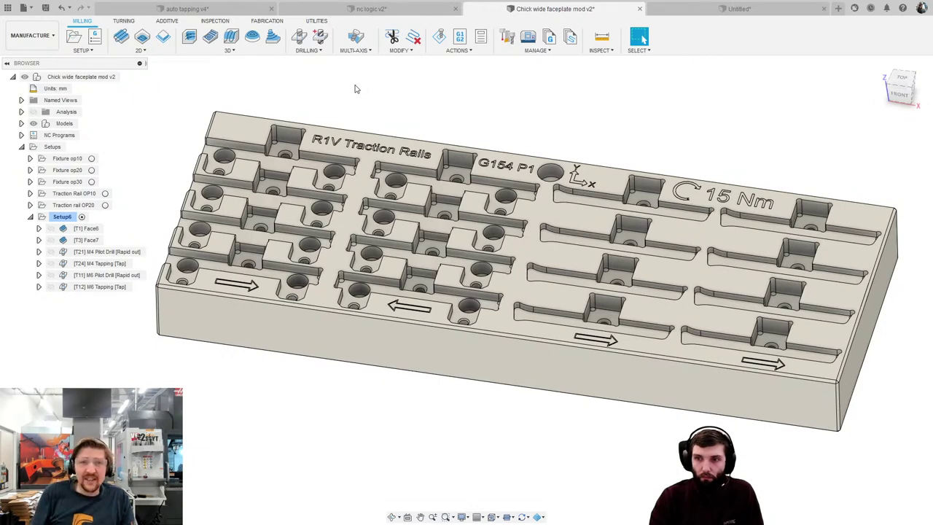
Return to the auto tapping document and review the toolpaths of all Setup5 operations, from Auto Drill through M10 Tapping.
left_click(230, 10)
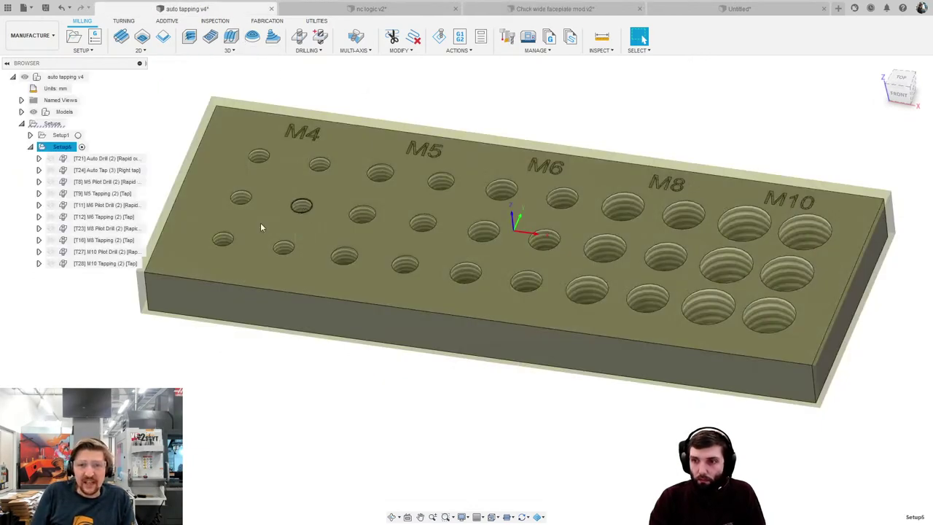
left_click(86, 159)
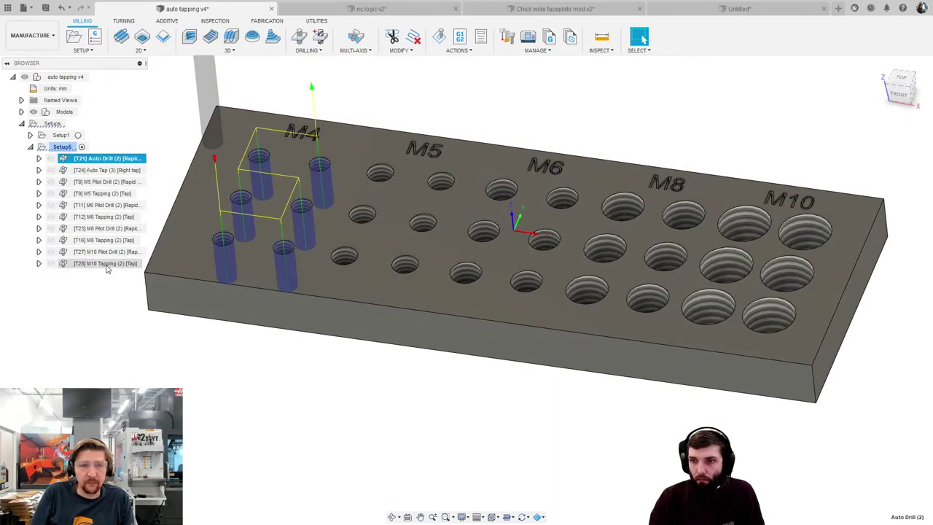
left_click(106, 265, "shift")
left_click(596, 133)
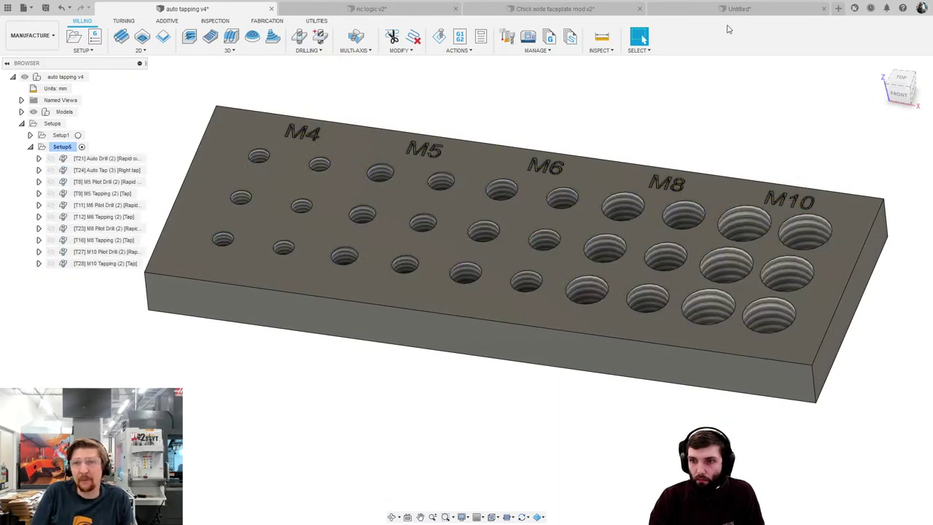
Switch to the untitled document with the angled-top block and start a 3D Parallel operation in Setup1.
left_click(726, 9)
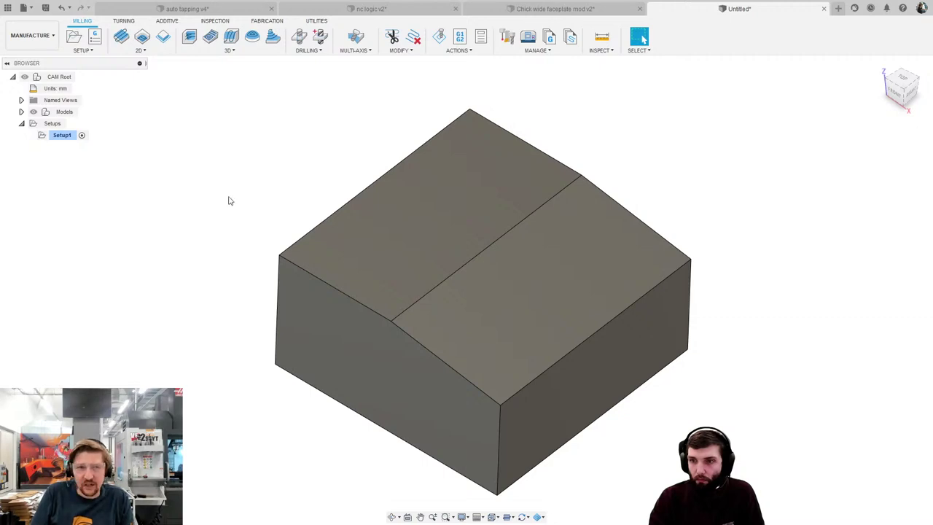
left_click(54, 137)
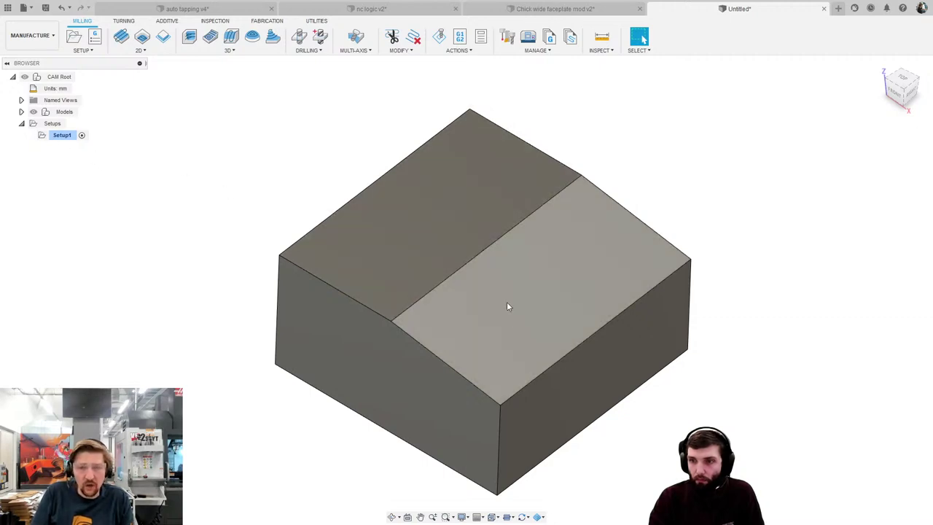
middle_click_drag(513, 317, 367, 202, "shift")
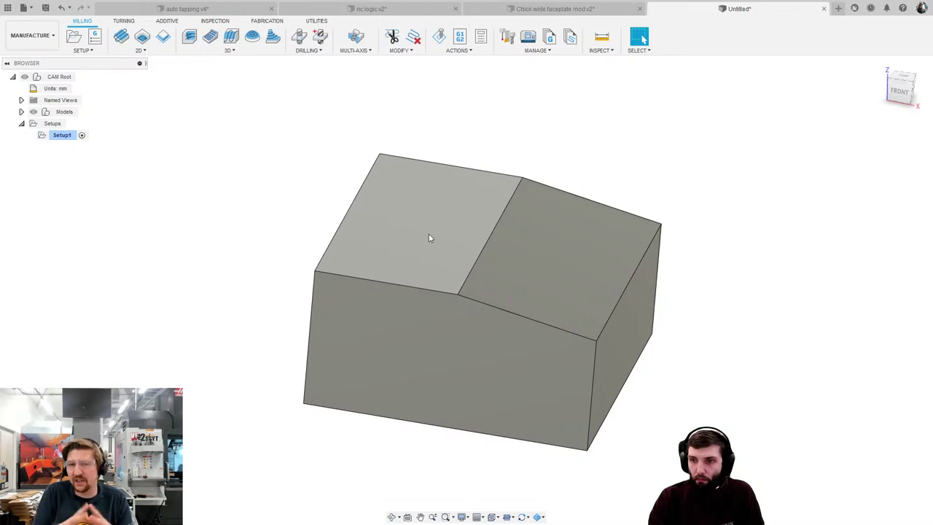
scroll(429, 239, "up", 5)
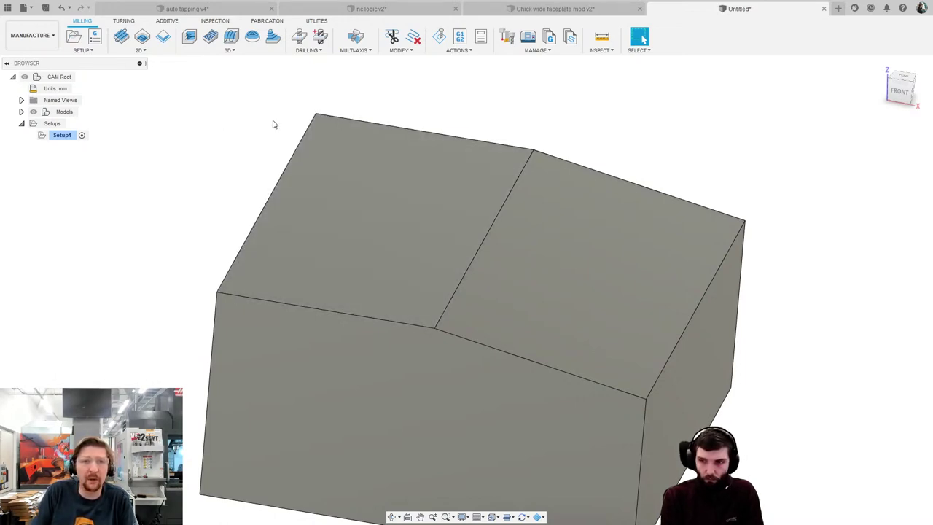
left_click(229, 50)
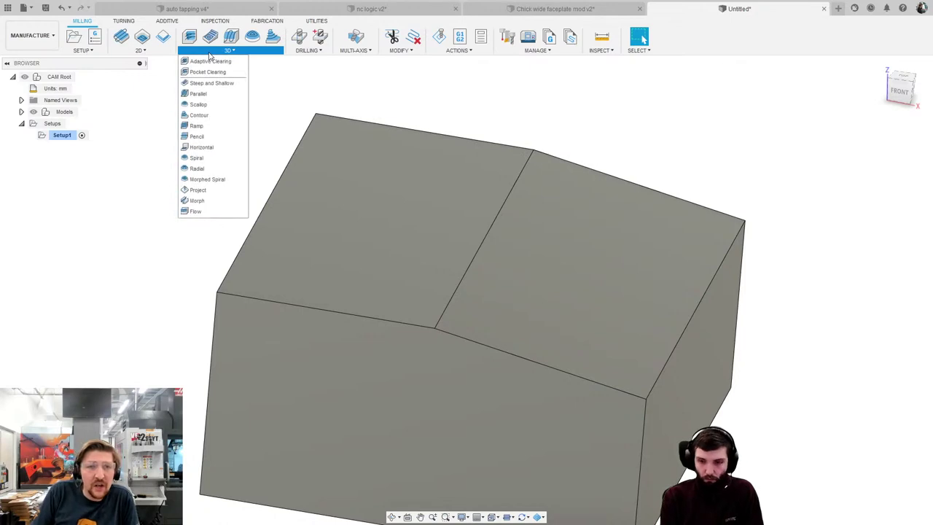
key("Escape")
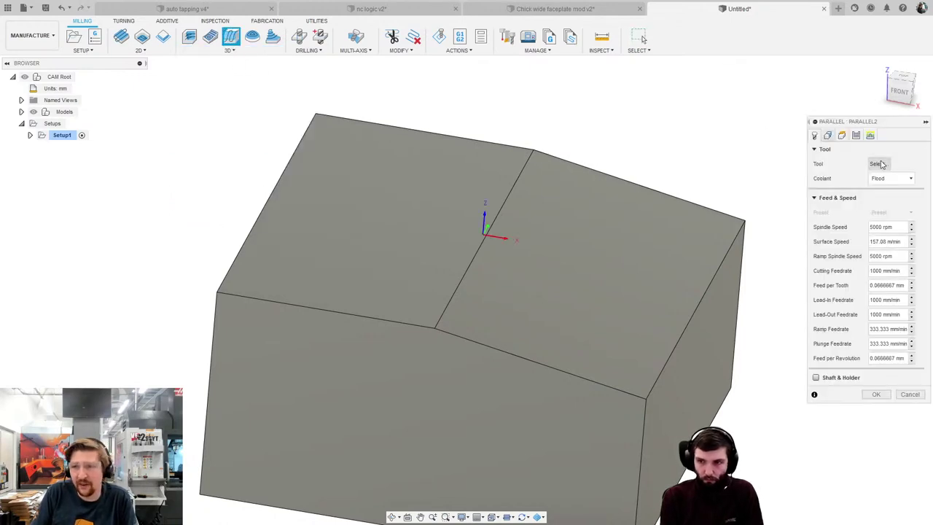
Assign the 8 mm BALL_NOSE_ALLY ball end mill from the HAAS VF2 25-01-2021 library to the Parallel operation.
left_click(878, 164)
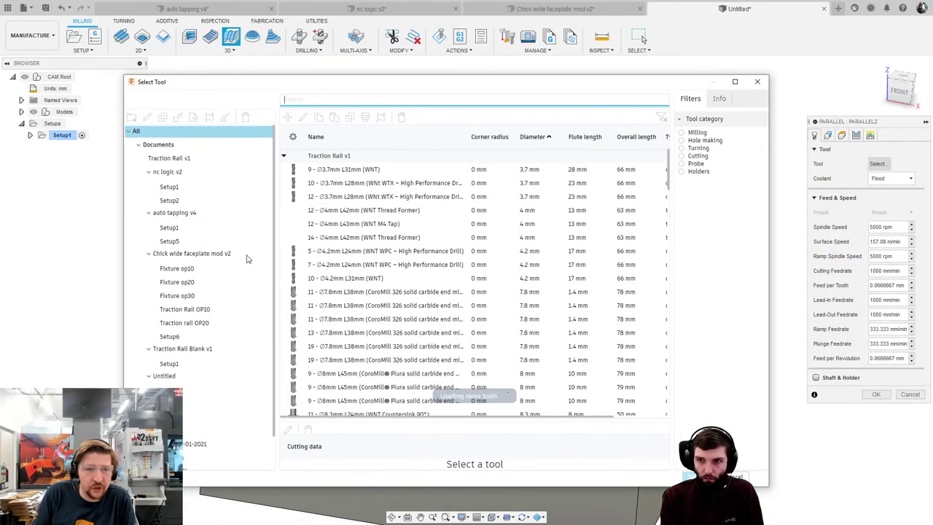
left_click(188, 444)
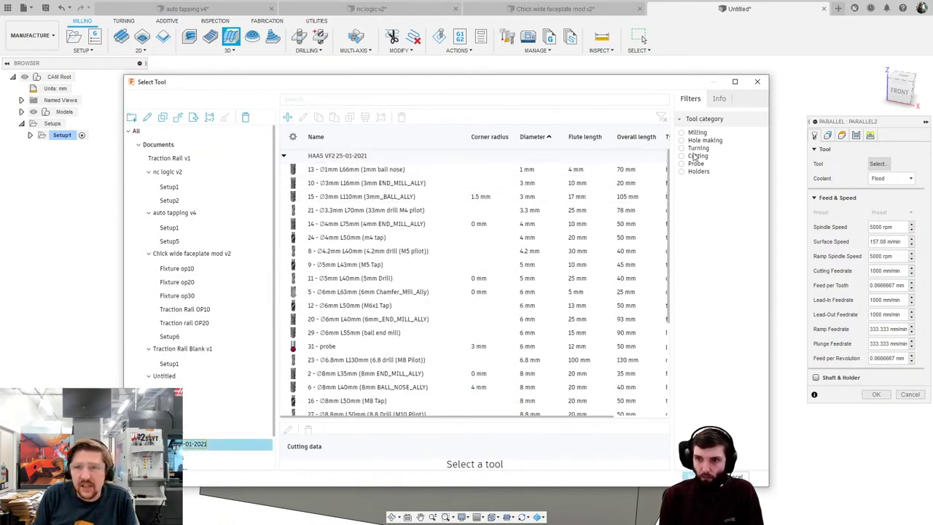
left_click(681, 133)
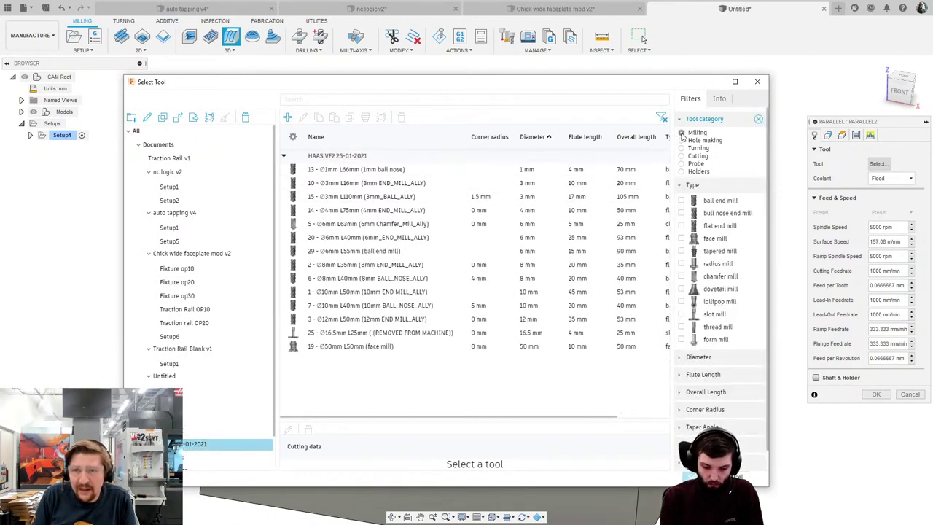
left_click(683, 201)
left_click(516, 210)
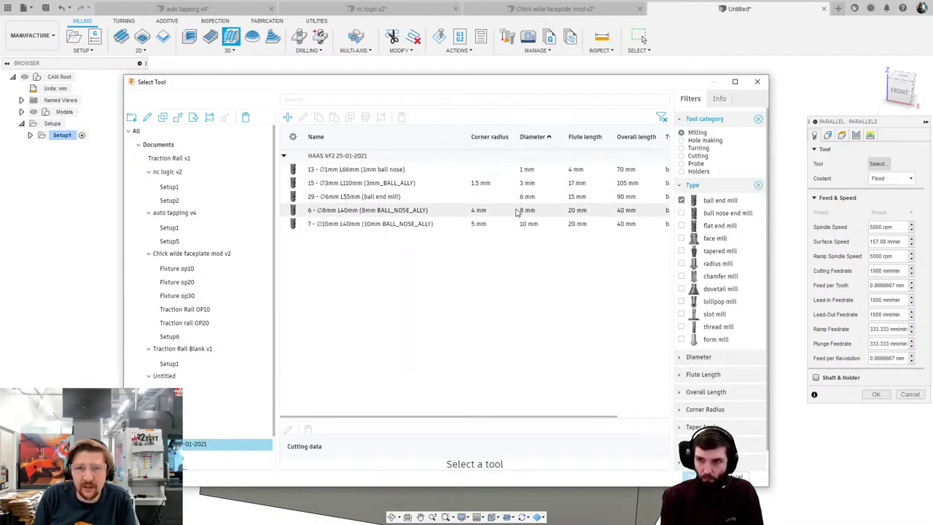
left_click(693, 475)
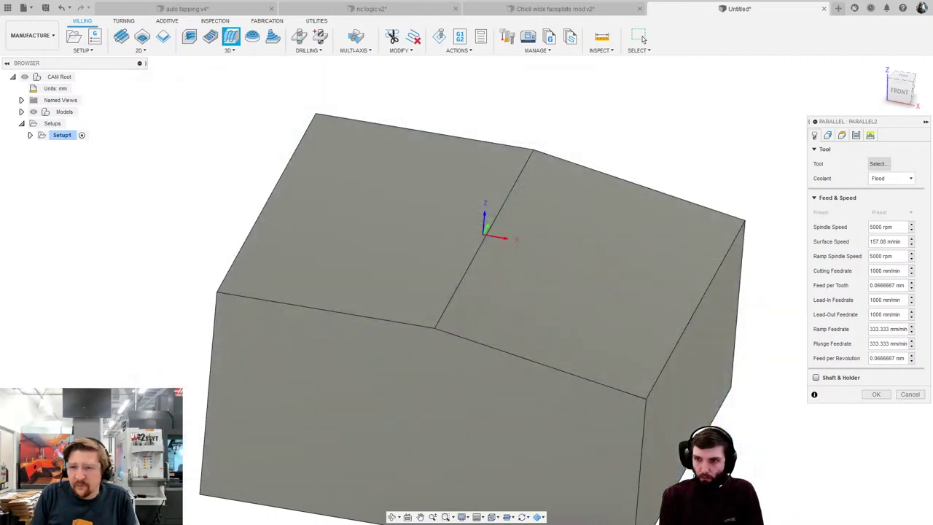
Replace the Parallel operation's stepover expression with 2*(sqrt(((tool_diameter*0.5) ^2)-(((tool_diameter*0.5)-("CUSPHEIGHT"))^2))).
left_click(855, 135)
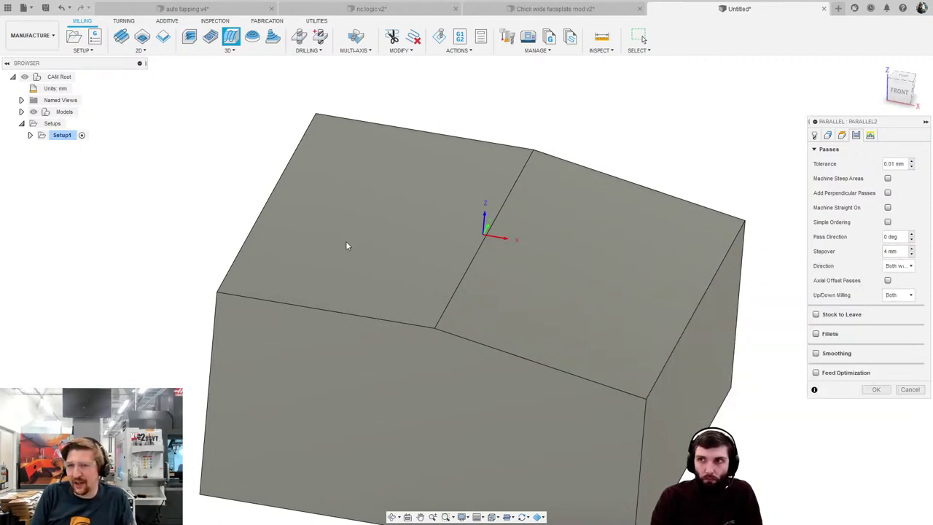
left_click(896, 251)
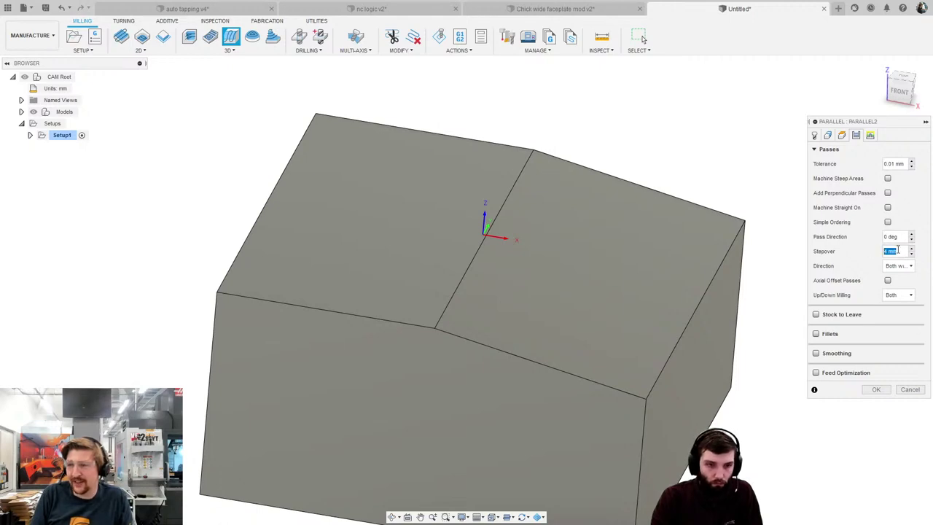
right_click(899, 251)
left_click(895, 305)
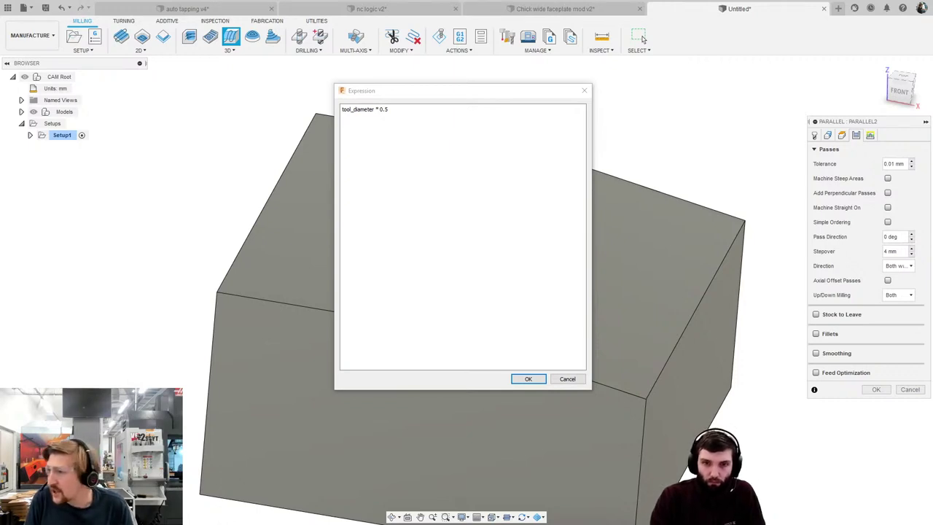
left_click_drag(401, 110, 339, 109)
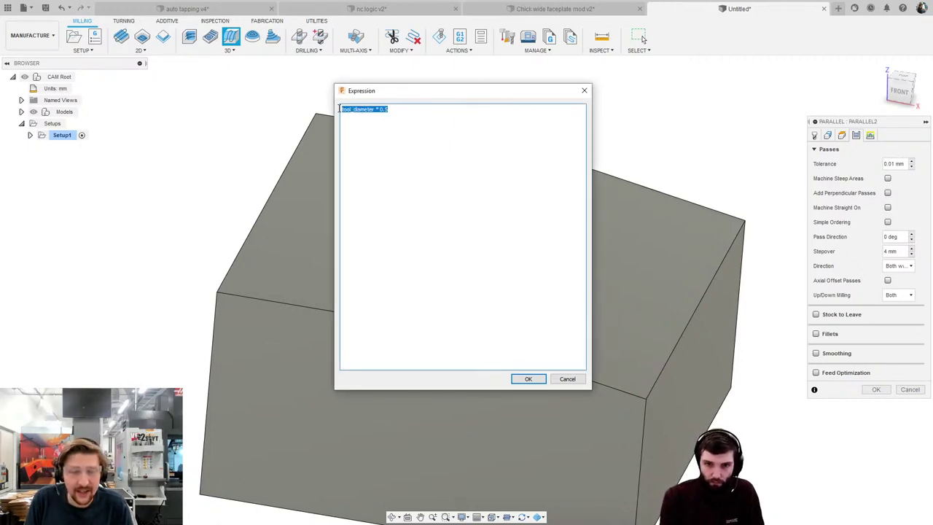
type("2*(sqrt(((tool_diameter*0.5) ^2)-(((tool_diameter*0.5)-(\"CUSPHEIGHT\"))^2)))")
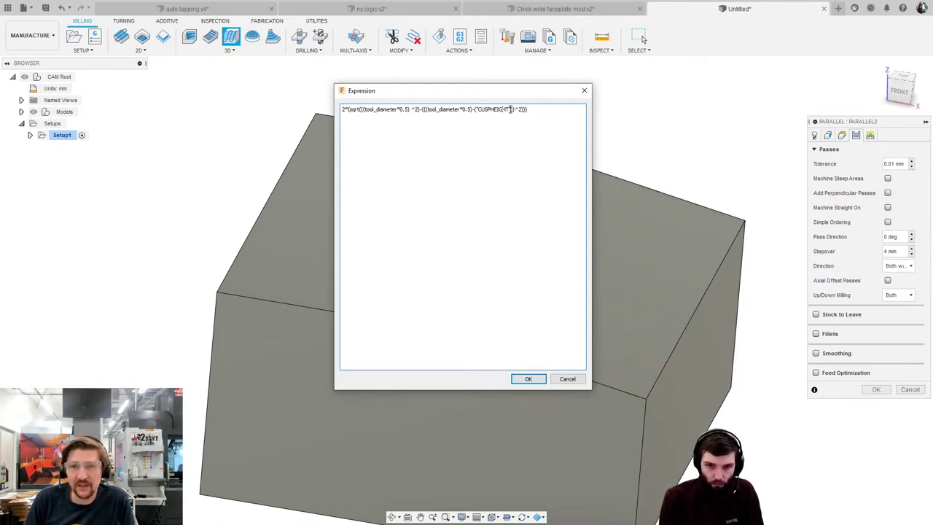
Substitute 0.1 for the "CUSPHEIGHT" placeholder in the stepover expression and generate the Parallel toolpath.
left_click_drag(510, 109, 478, 108)
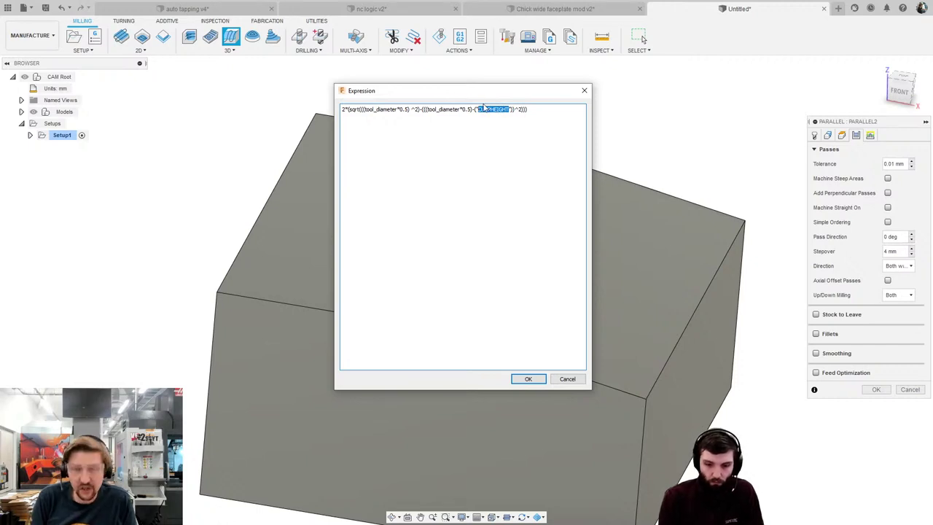
key("BackSpace")
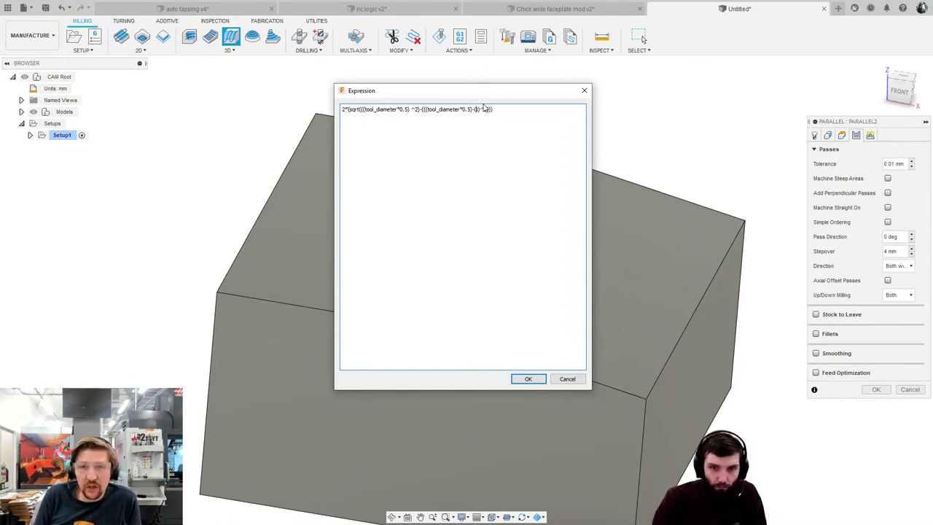
type("0.1")
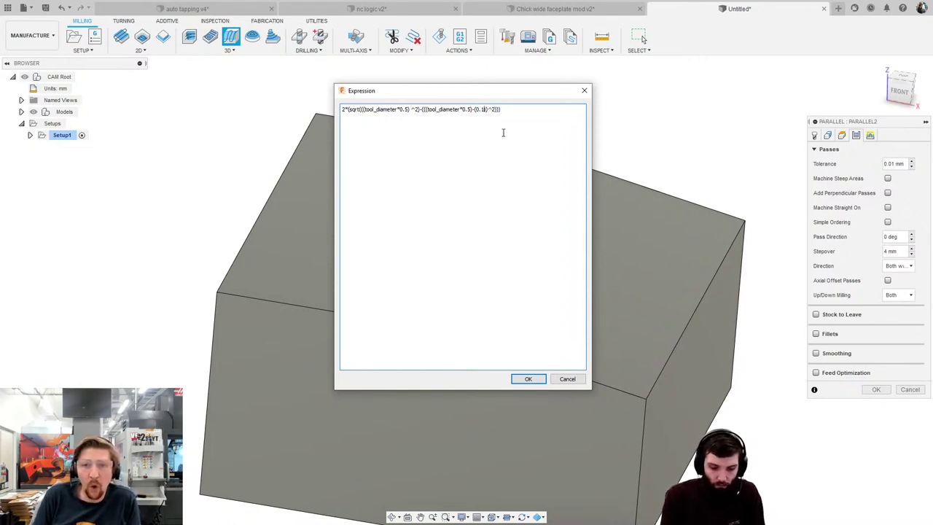
left_click(529, 379)
left_click(892, 250)
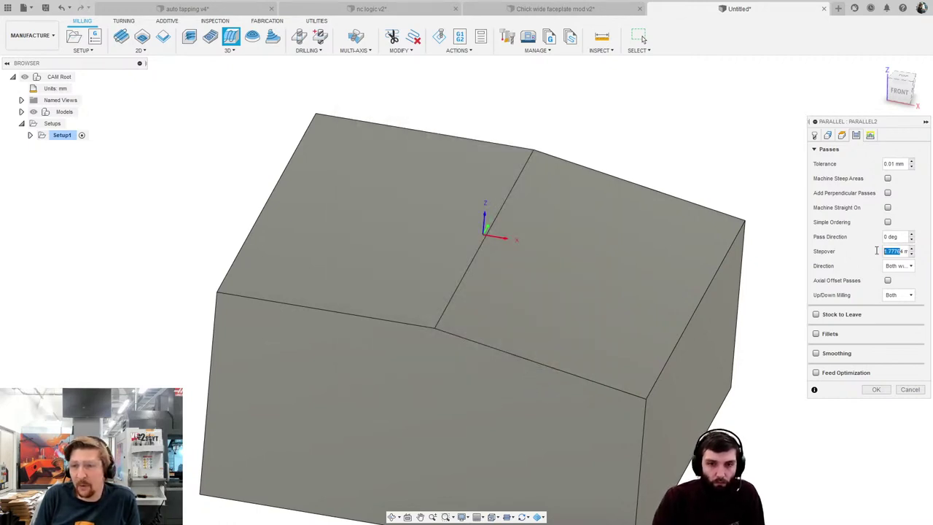
left_click(884, 251)
type("1")
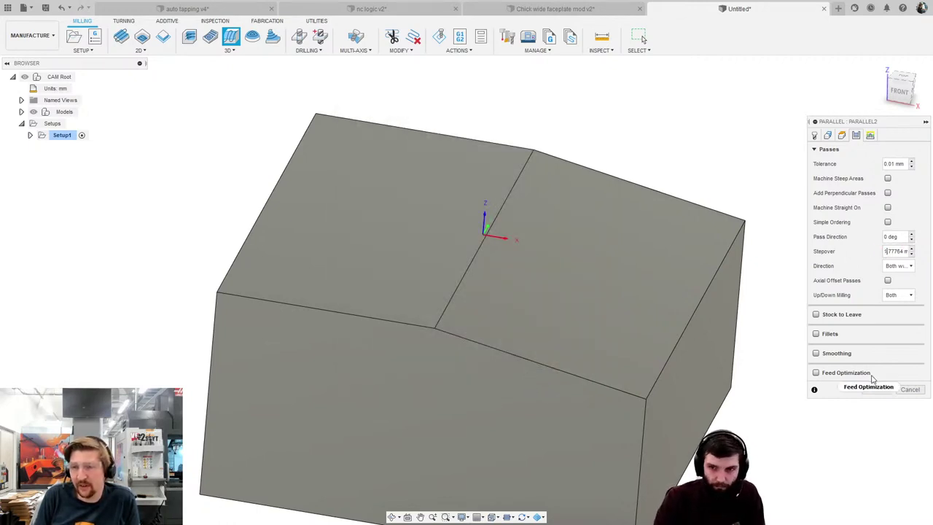
left_click(874, 389)
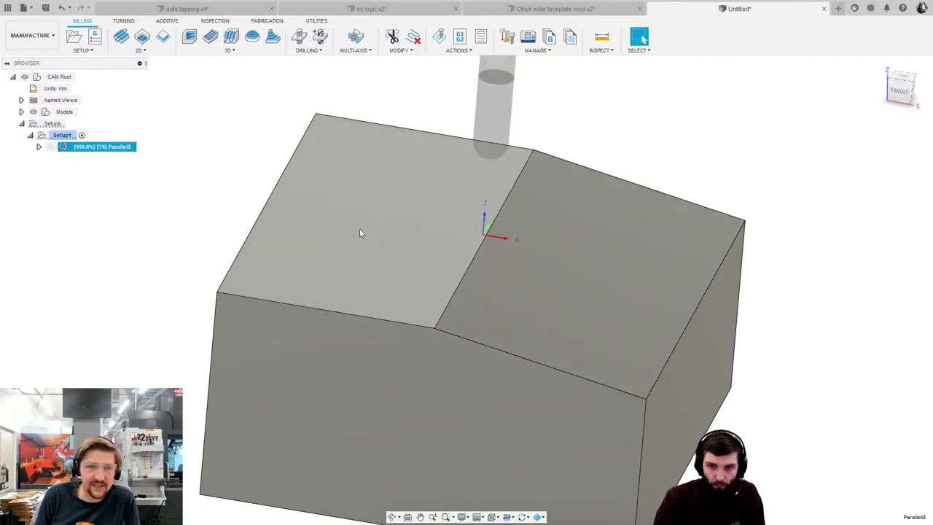
Edit the Parallel2 operation and set its pass direction to 90 degrees.
right_click(93, 150)
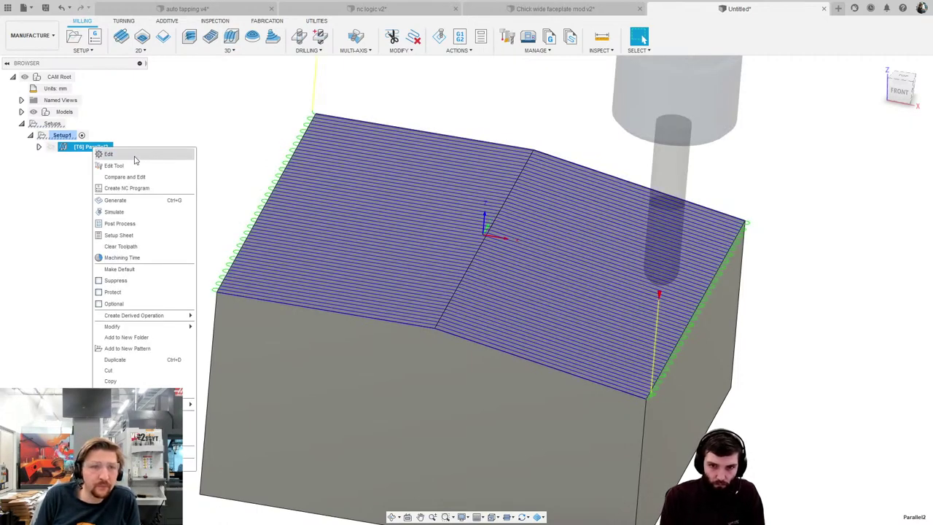
left_click(108, 154)
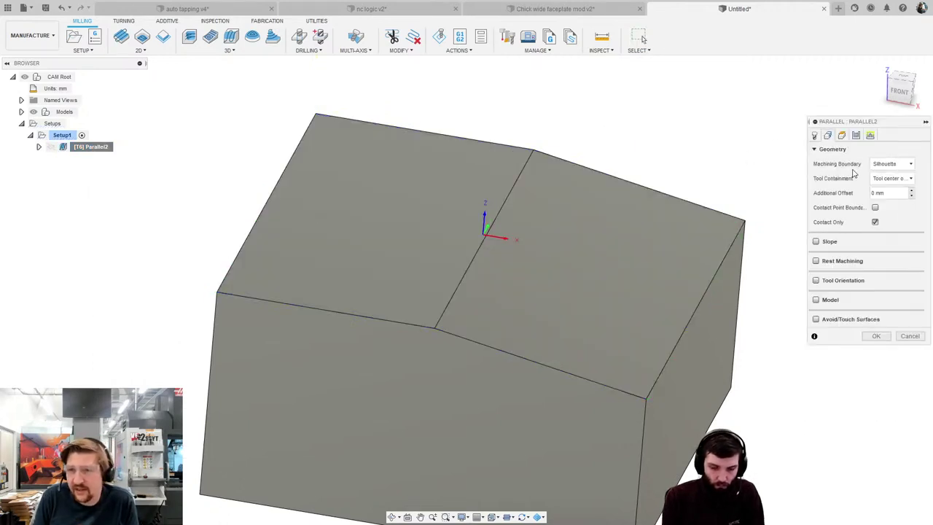
left_click(855, 135)
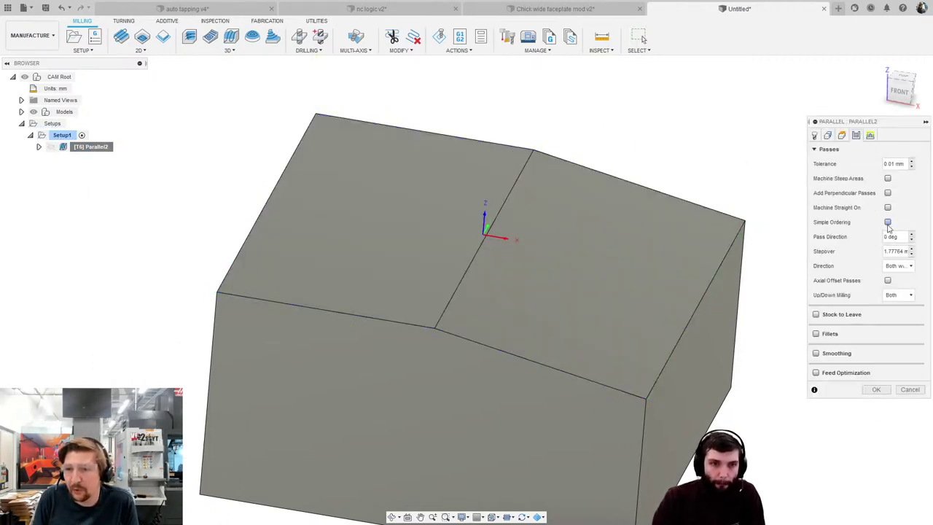
left_click(890, 237)
type("90")
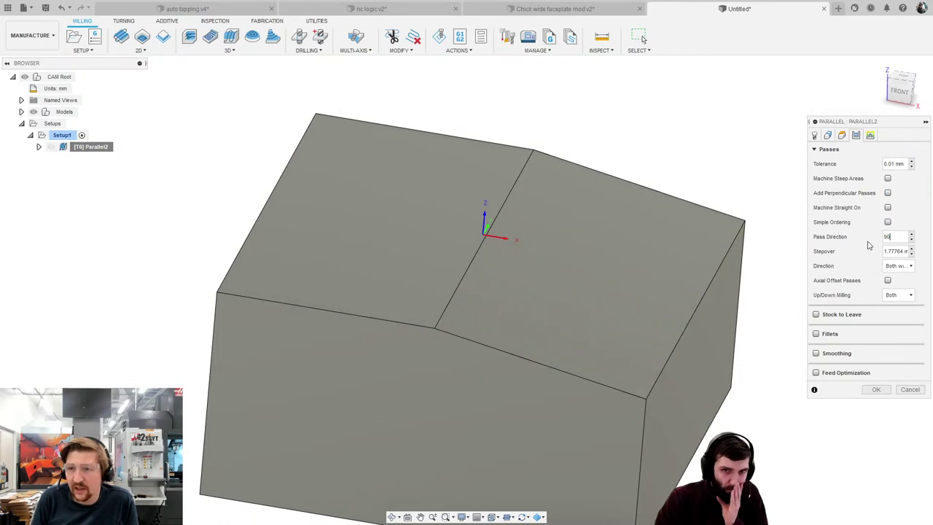
Switch the machining boundary to Selection, pick the outline of the flat top face, and regenerate the toolpath.
left_click(827, 136)
left_click(883, 166)
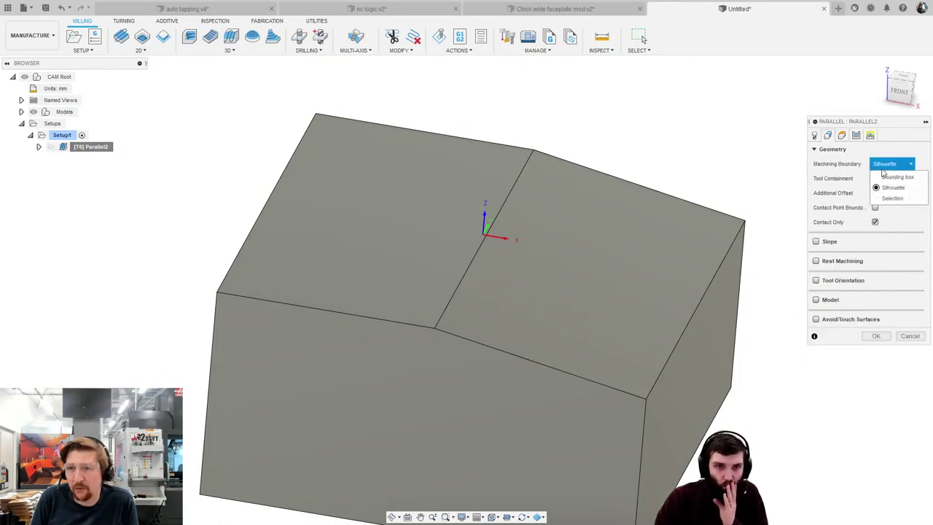
left_click(892, 198)
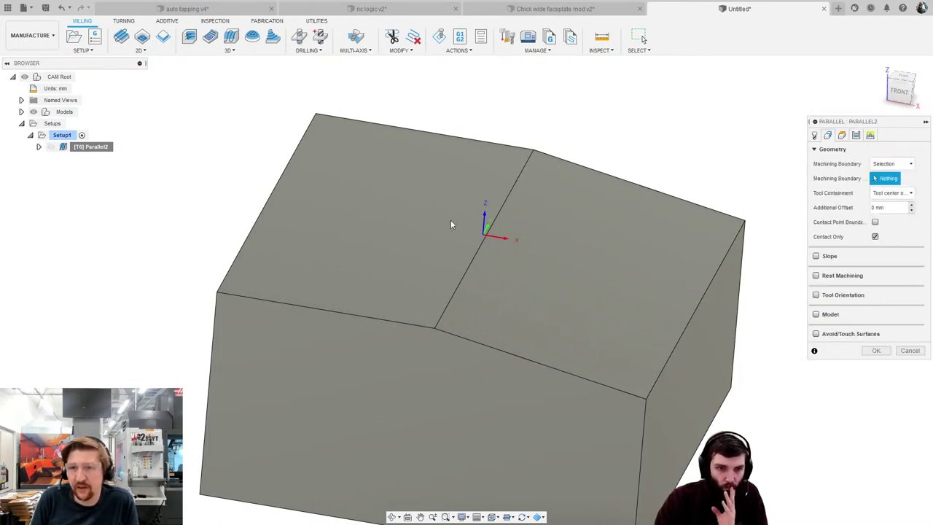
left_click(511, 183)
left_click(875, 351)
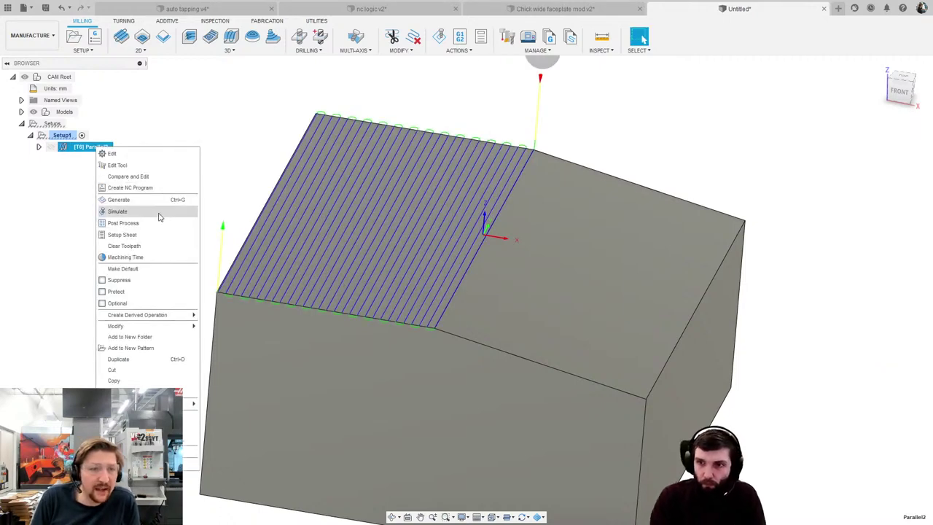
Simulate Parallel2, examine the cusps between passes up close from the front, and close the simulation.
left_click(160, 211)
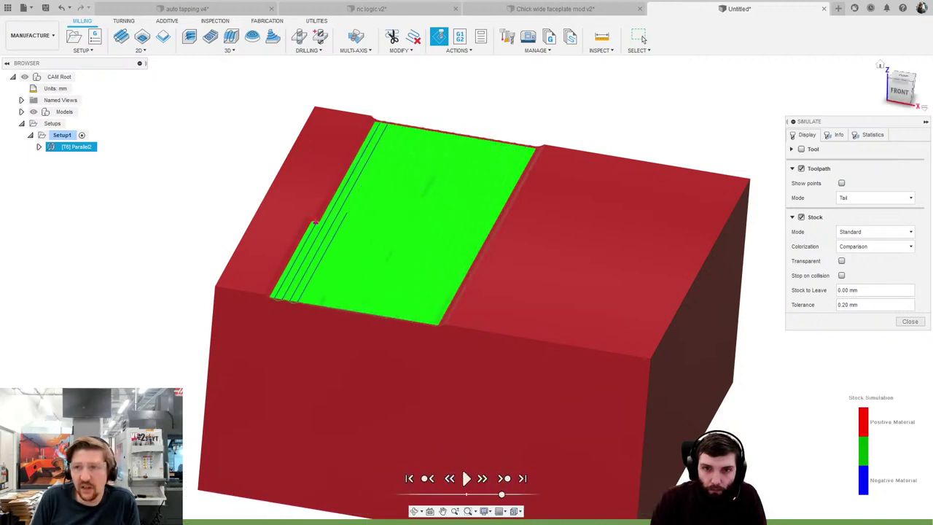
left_click(902, 94)
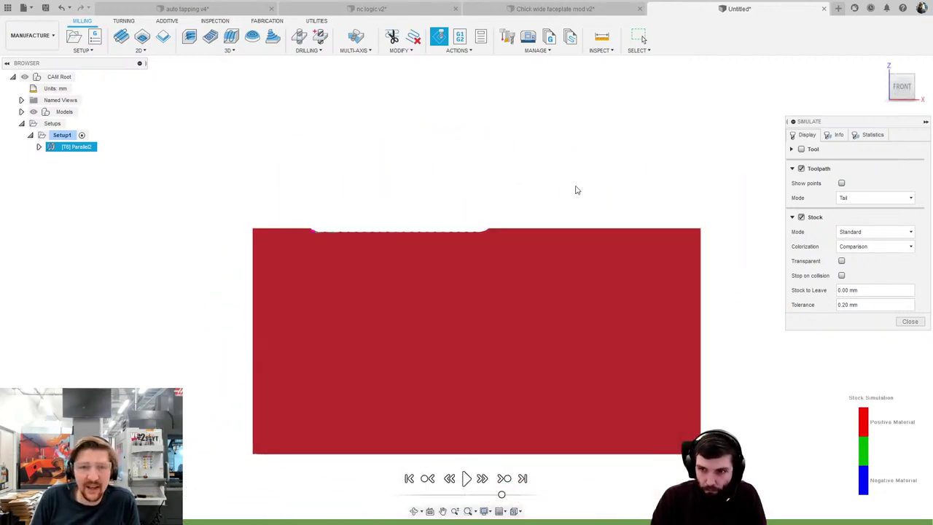
scroll(313, 226, "up", 5)
scroll(350, 252, "up", 4)
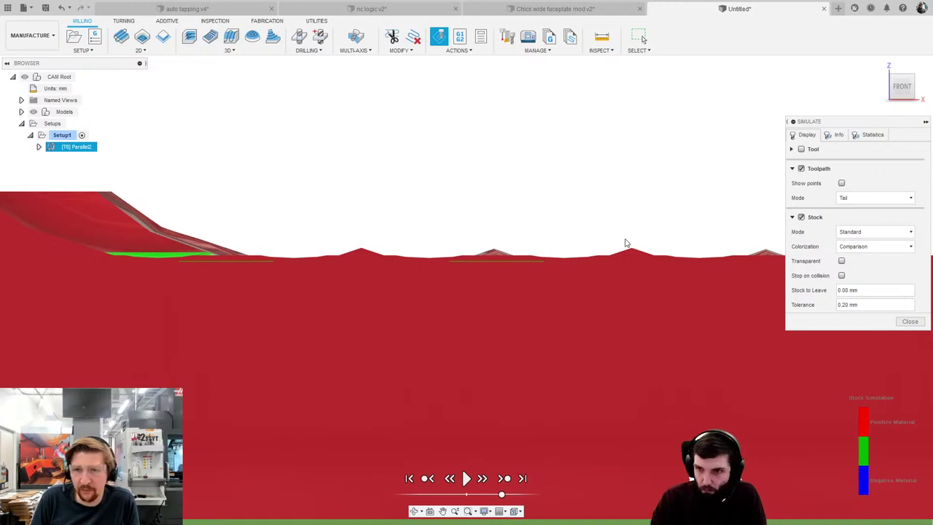
scroll(675, 237, "down", 2)
middle_click_drag(674, 238, 487, 246, "shift")
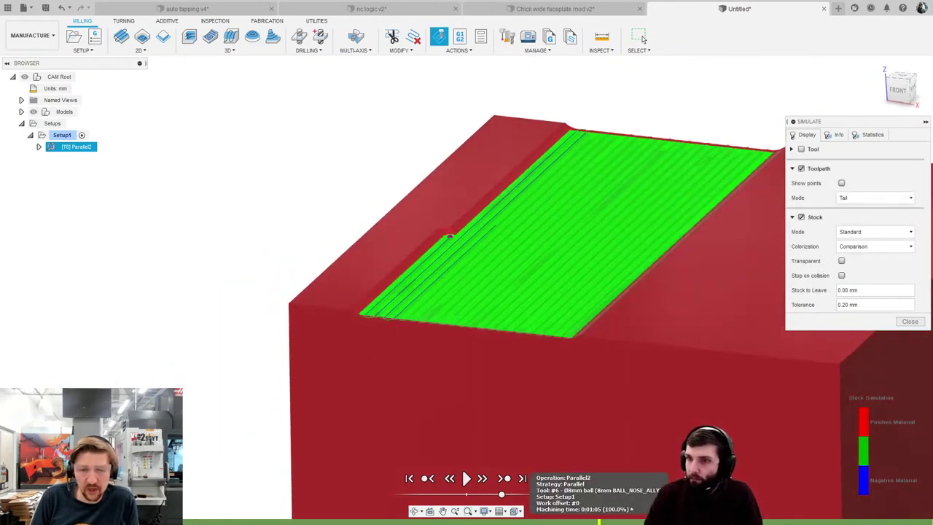
left_click(910, 321)
Change the cusp height in Parallel2's stepover expression to 0.01 and regenerate the toolpath.
right_click(102, 148)
left_click(117, 156)
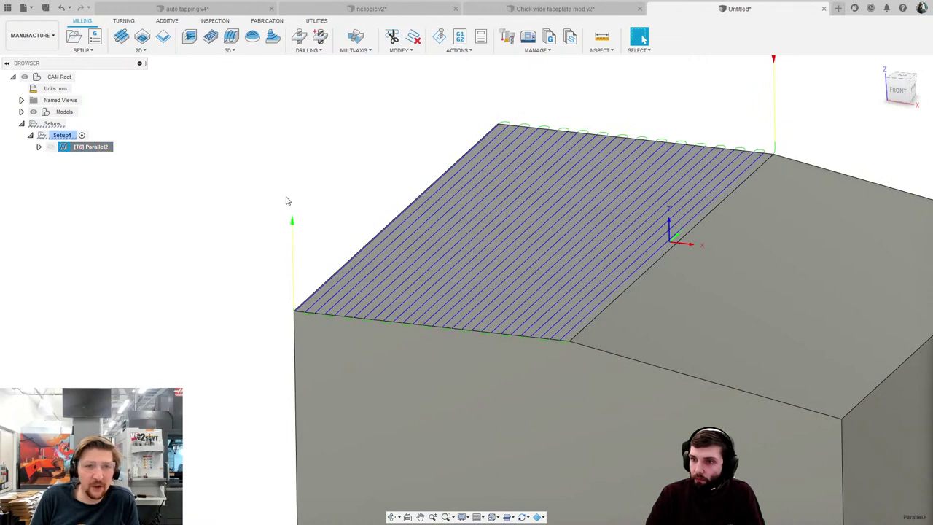
left_click(856, 135)
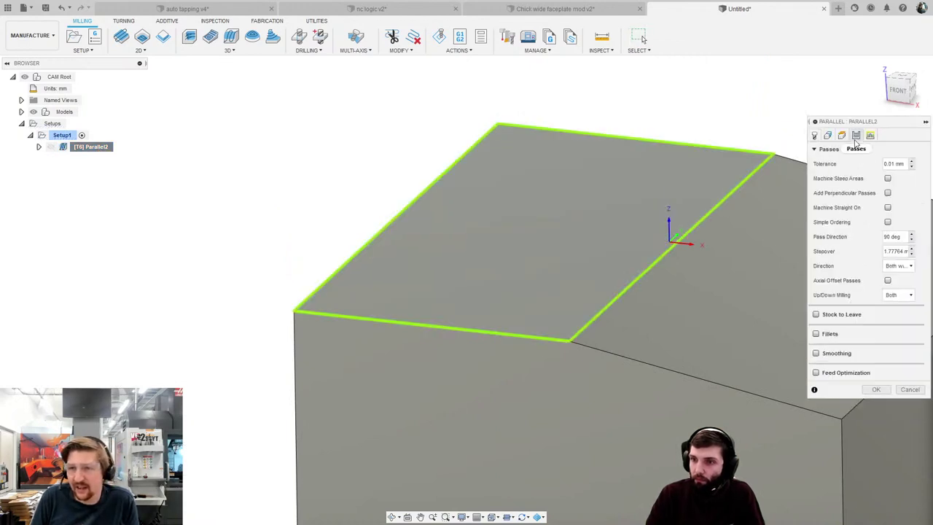
right_click(893, 251)
left_click(878, 304)
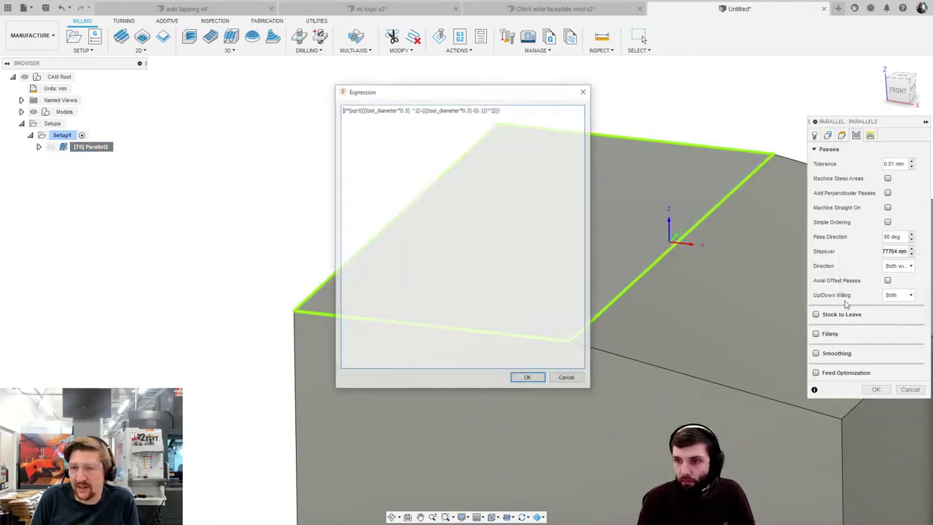
left_click(483, 109)
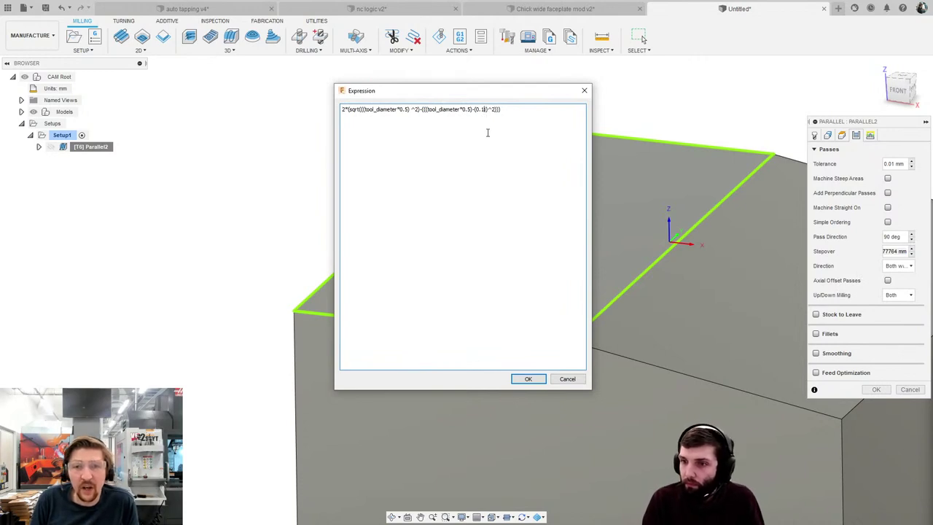
key("BackSpace")
type("08")
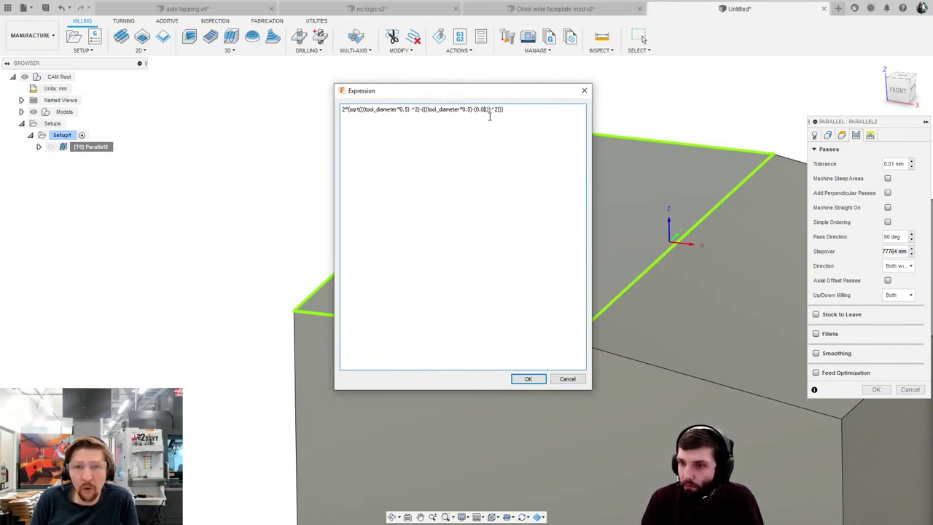
key("Return")
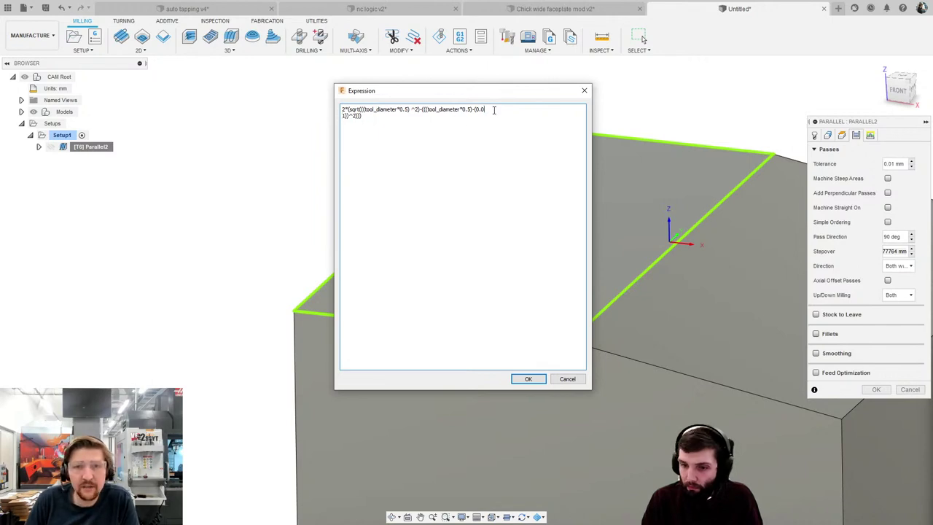
key("BackSpace")
left_click(528, 378)
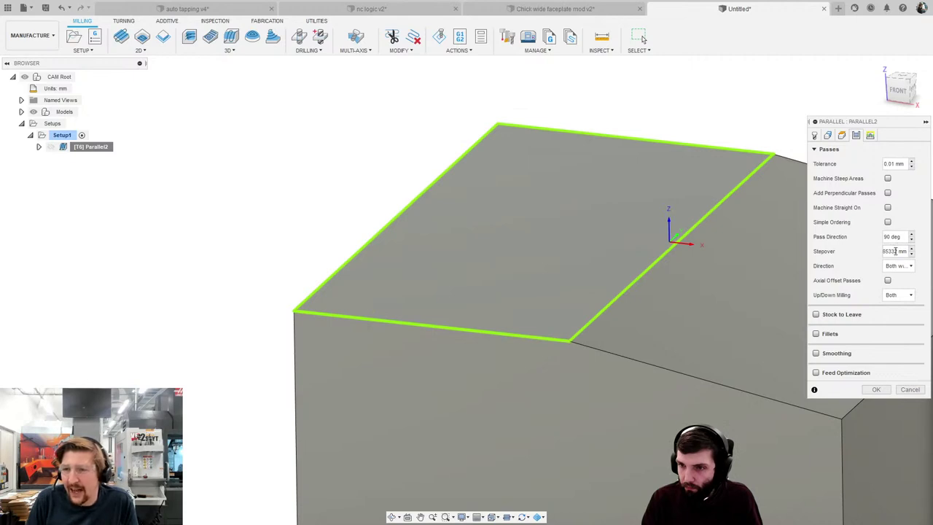
left_click_drag(896, 251, 869, 250)
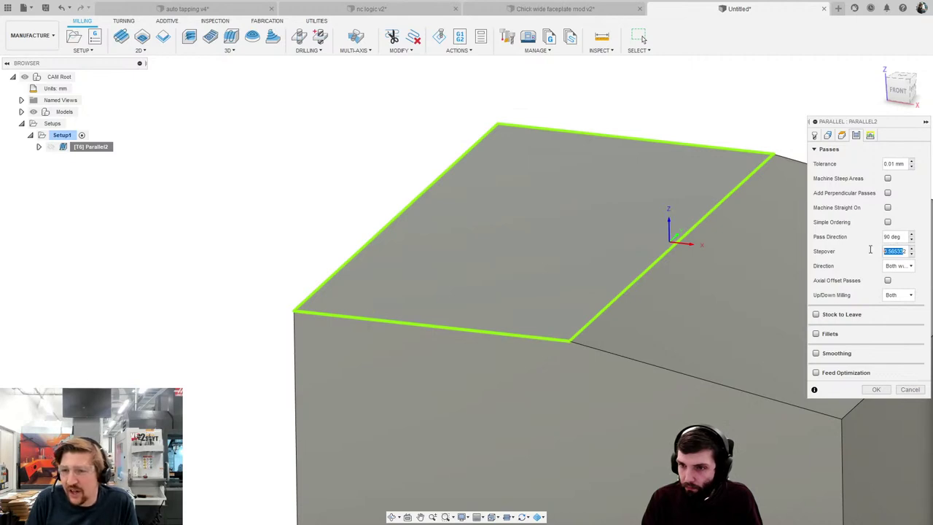
left_click(872, 388)
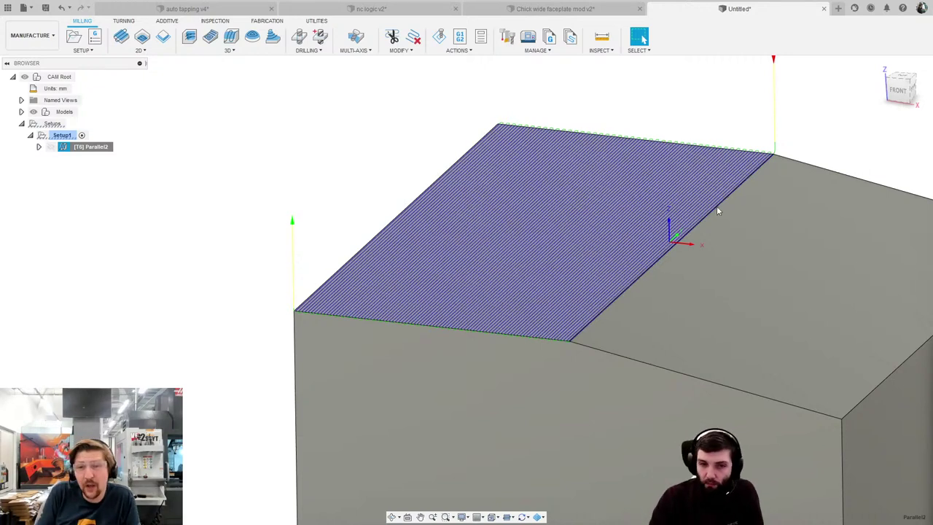
Duplicate the Parallel2 operation within Setup1.
middle_click_drag(763, 265, 582, 241)
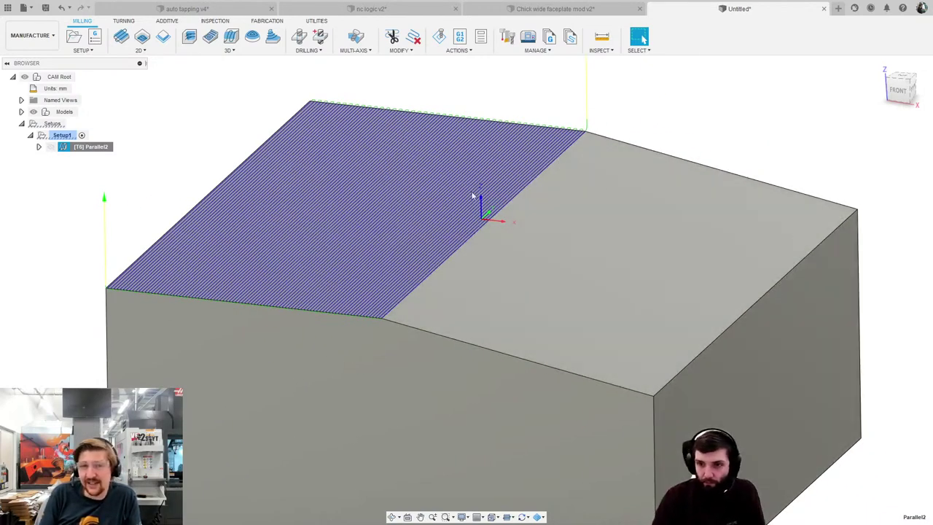
key("ctrl+c")
key("ctrl+v")
Change the duplicated Parallel2 (2) operation's machining boundary to the outline of the sloped top face and regenerate its toolpath.
left_click(100, 158)
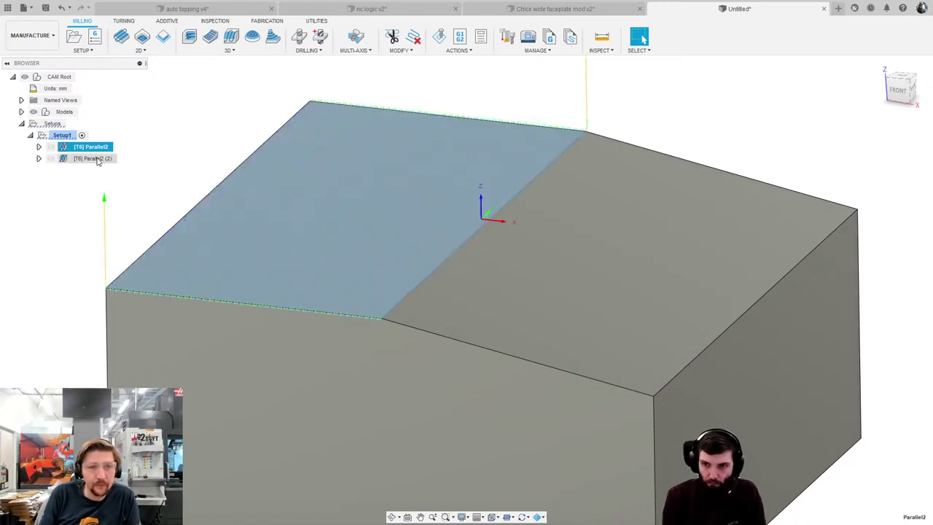
right_click(156, 156)
key("Escape")
double_click(497, 166)
left_click(827, 135)
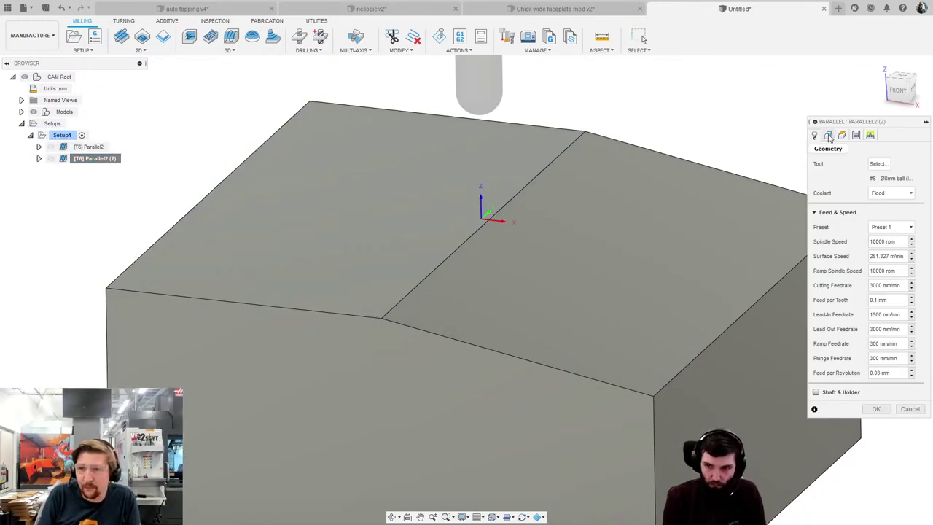
left_click(902, 179)
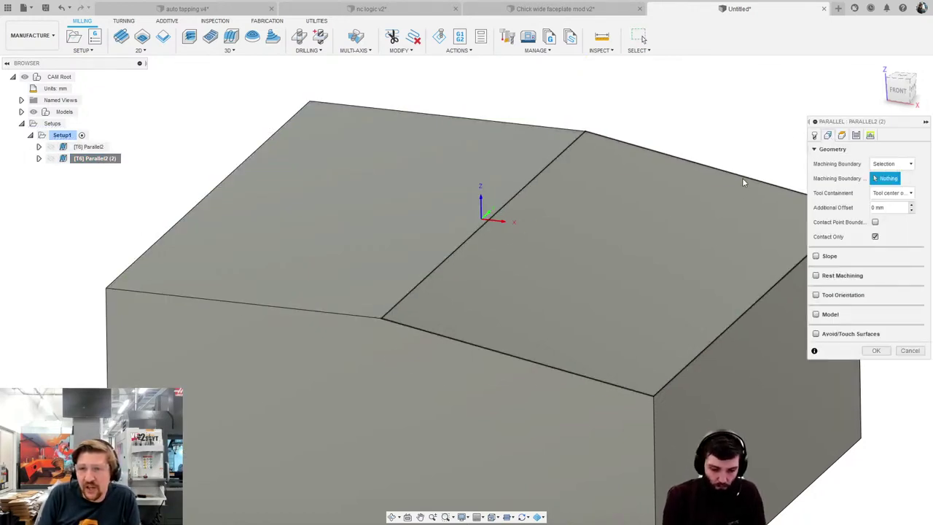
left_click(741, 178)
left_click(880, 351)
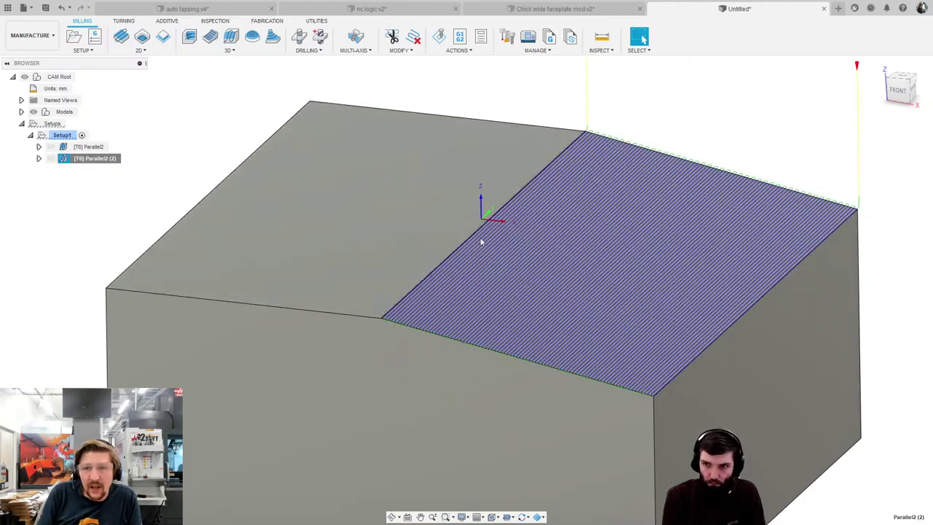
Replace Parallel2 (2)'s stepover with the copied slope-compensated expression containing the CUSPHEIGHT and SLOPE placeholders.
mouse_move(447, 312)
middle_mouse_down()
mouse_move(477, 282)
mouse_move(427, 333)
mouse_move(462, 294)
mouse_move(454, 289)
middle_mouse_up()
left_click(899, 87)
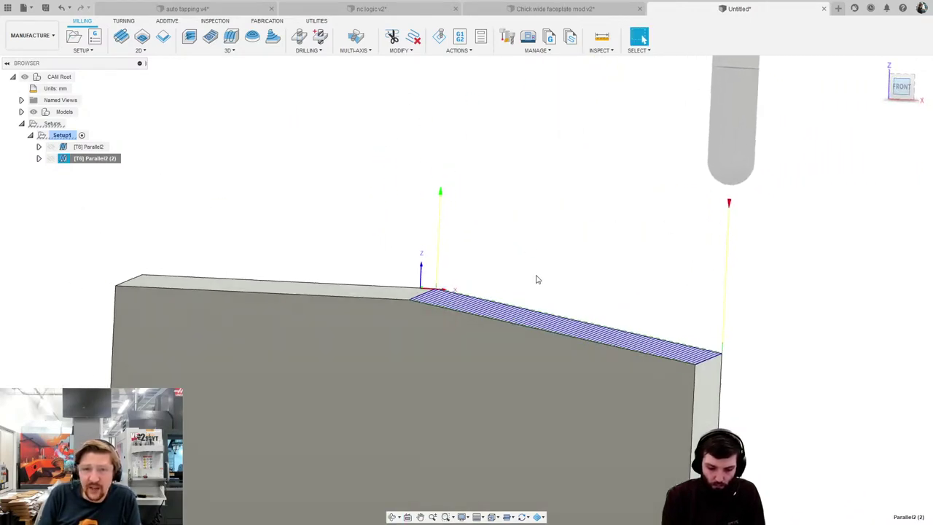
scroll(423, 299, "up", 3)
scroll(433, 300, "up", 2)
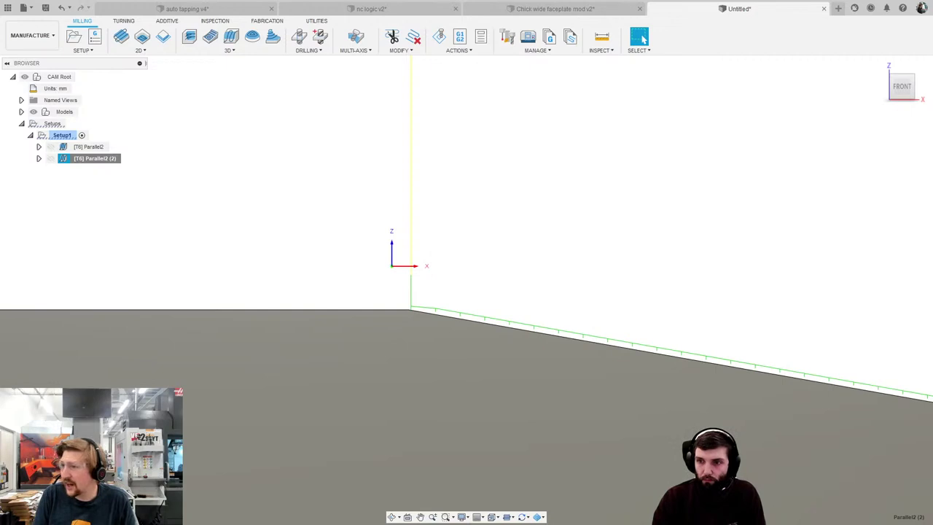
right_click(102, 159)
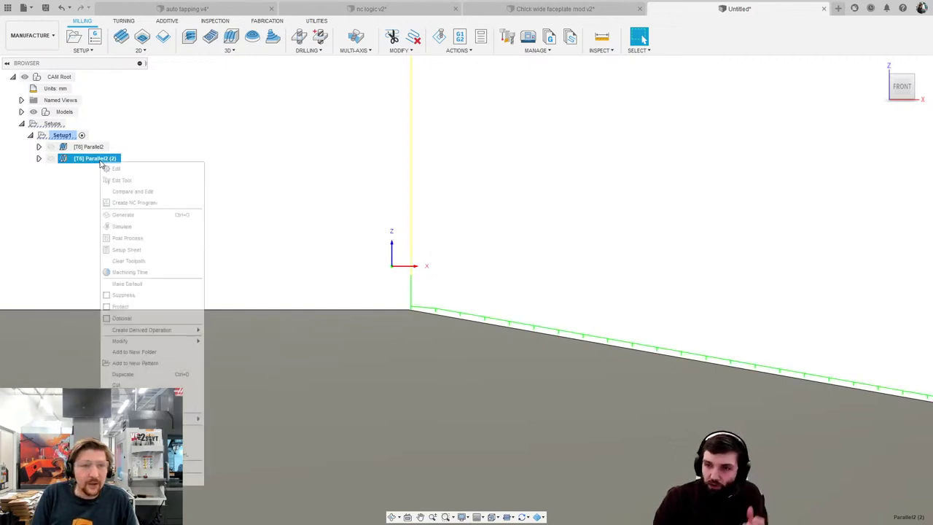
left_click(116, 169)
left_click(855, 135)
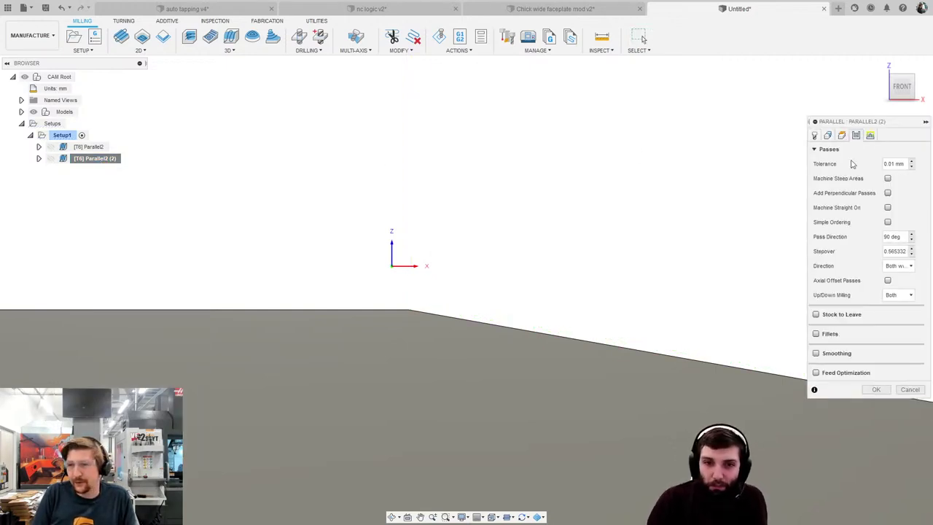
left_click(892, 251)
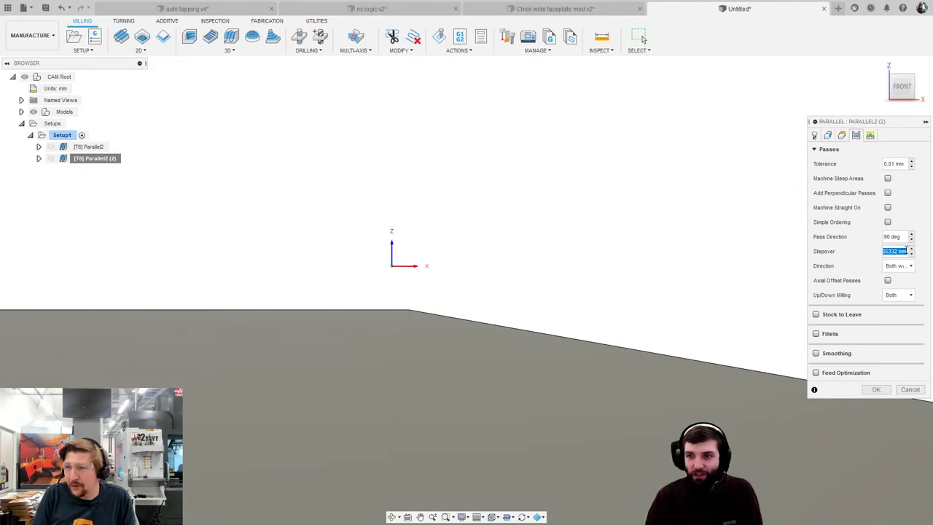
key("ctrl+v")
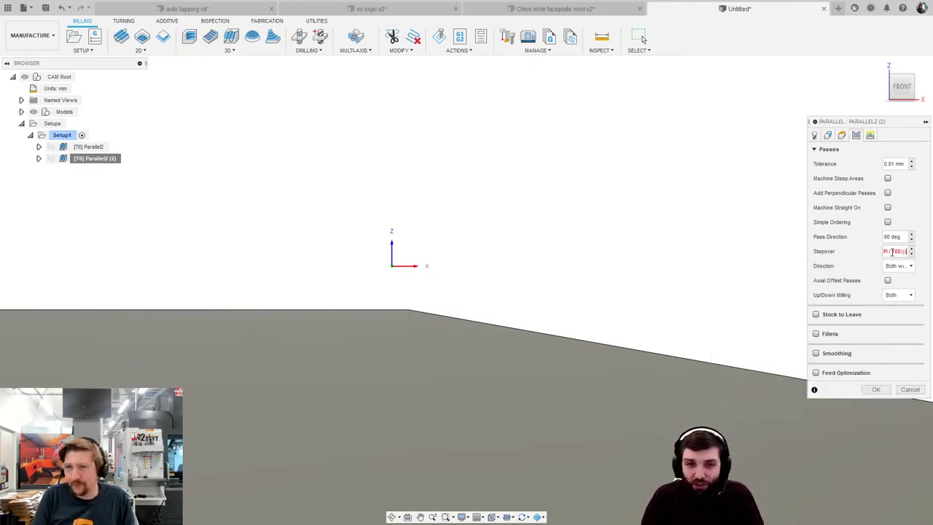
right_click(895, 252)
left_click(890, 301)
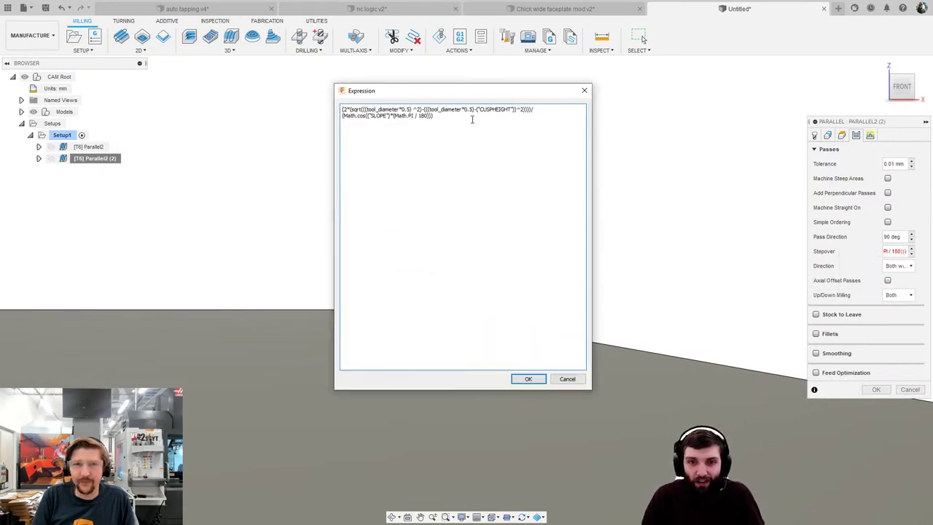
left_click_drag(471, 117, 339, 109)
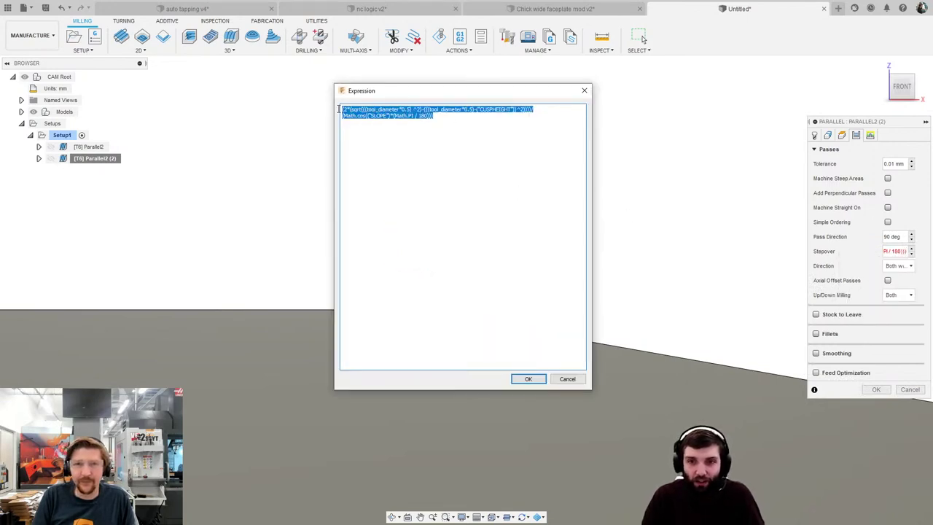
left_click(483, 110)
left_click_drag(439, 117, 306, 107)
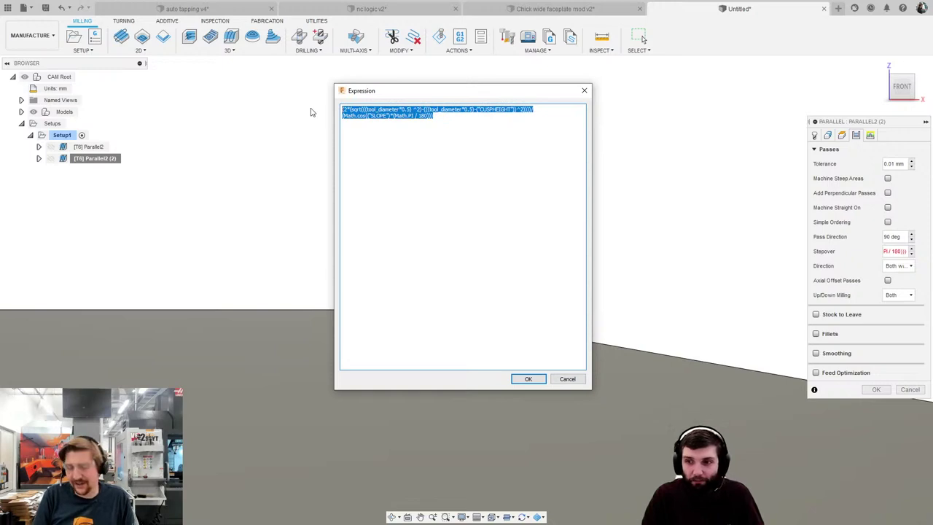
key("Delete")
key("ctrl+v")
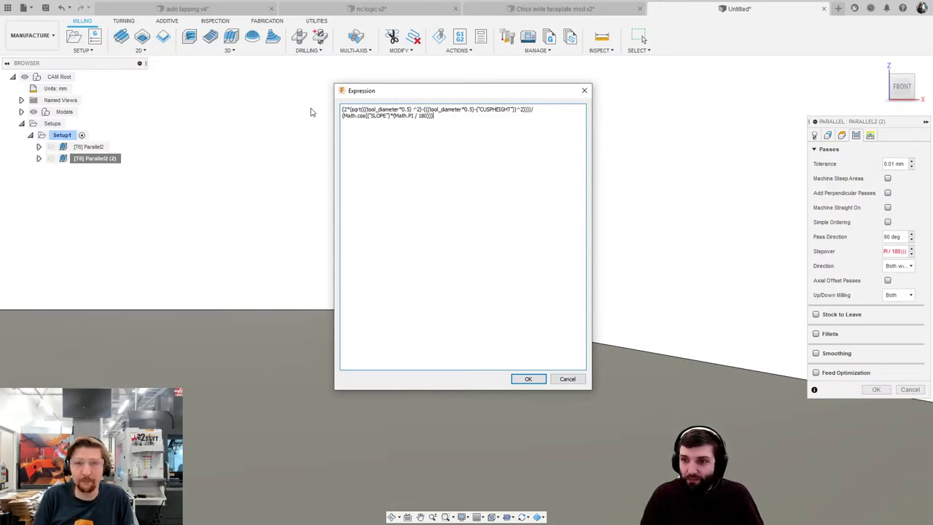
Replace CUSPHEIGHT with 0.1 and SLOPE with 10 in Parallel2 (2)'s stepover expression, and regenerate the toolpath.
left_click_drag(512, 109, 480, 107)
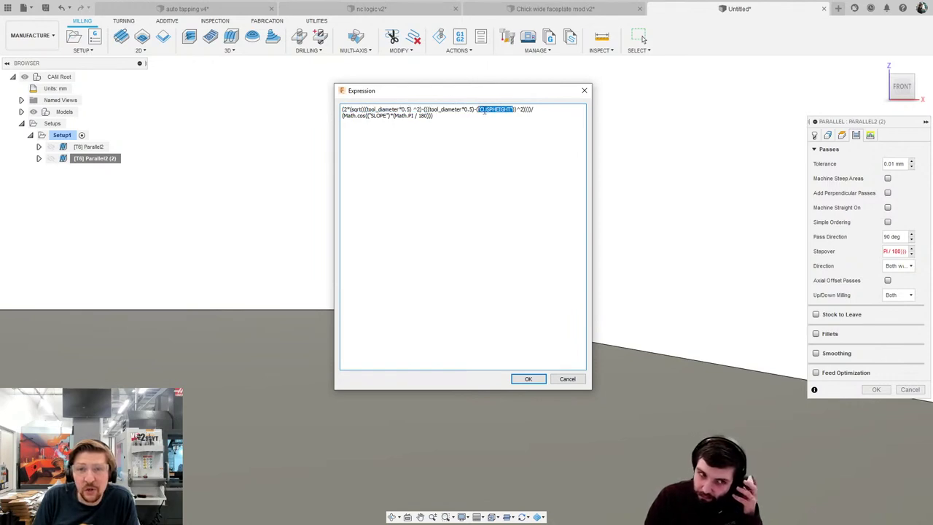
type("0.1")
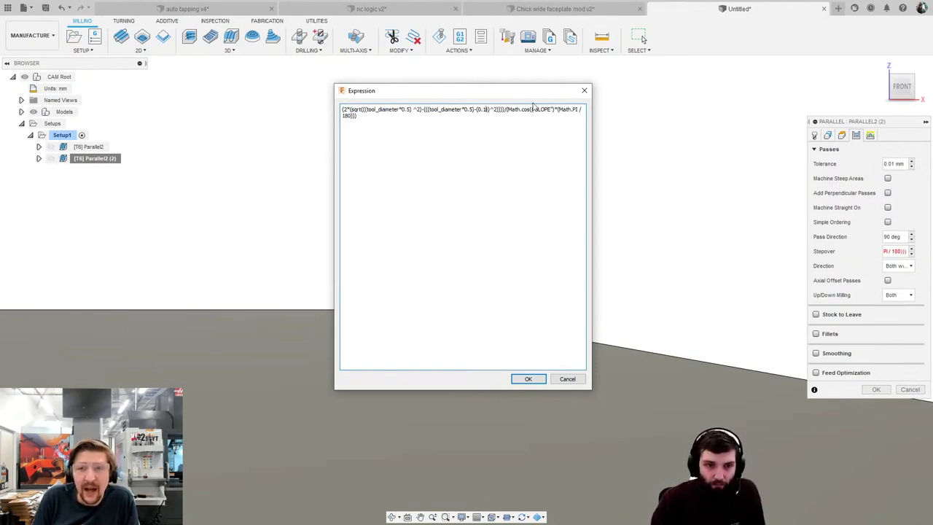
left_click_drag(552, 109, 534, 110)
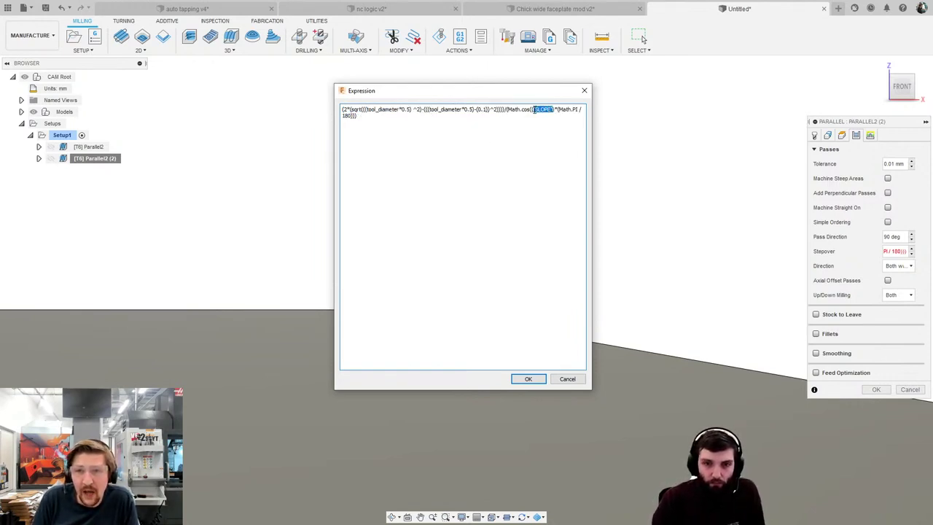
type("0")
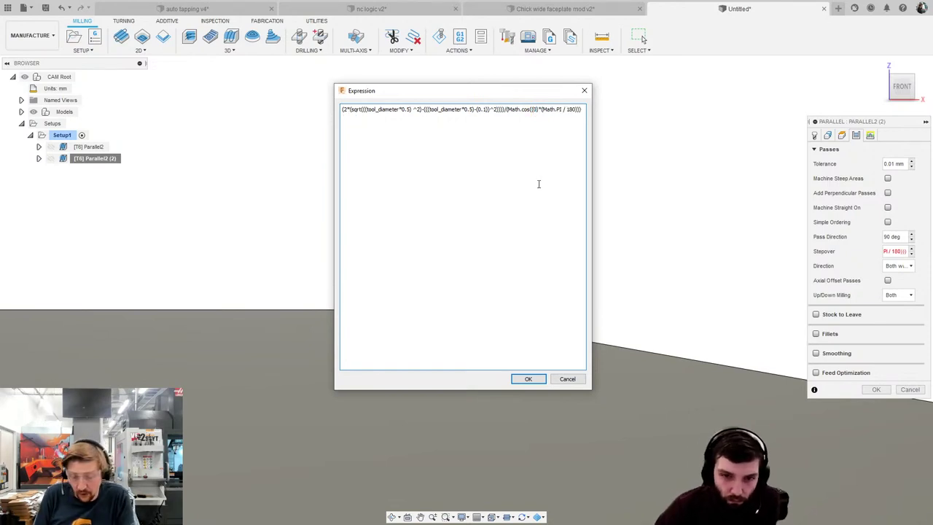
key("BackSpace")
type("10")
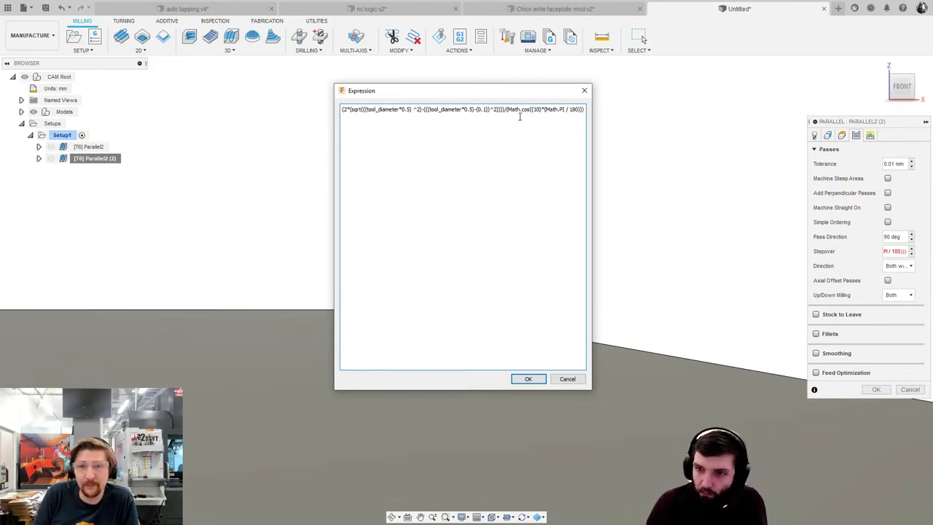
left_click(529, 377)
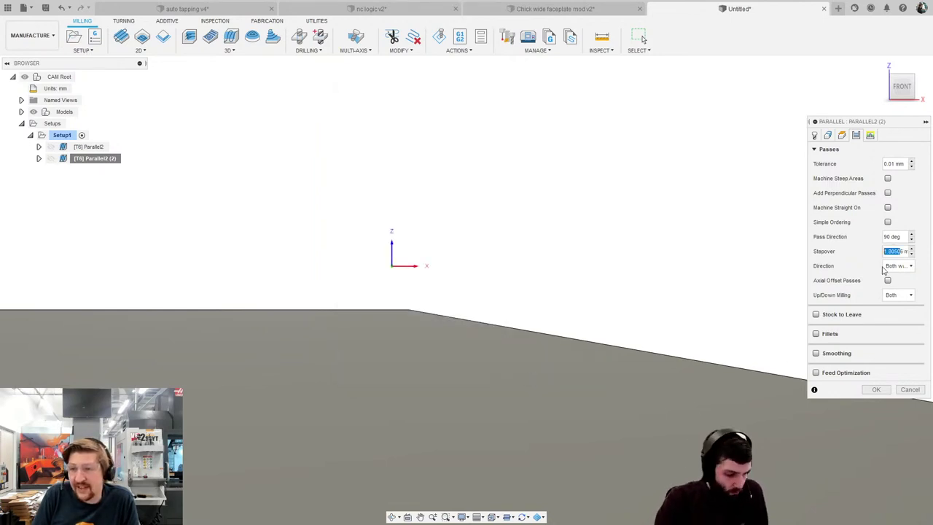
left_click(875, 389)
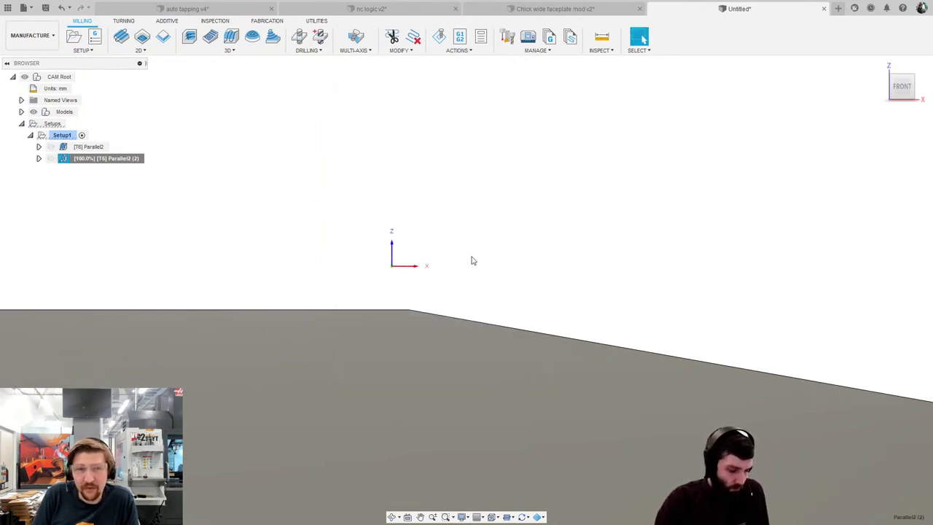
scroll(478, 256, "down", 3)
scroll(481, 255, "down", 5)
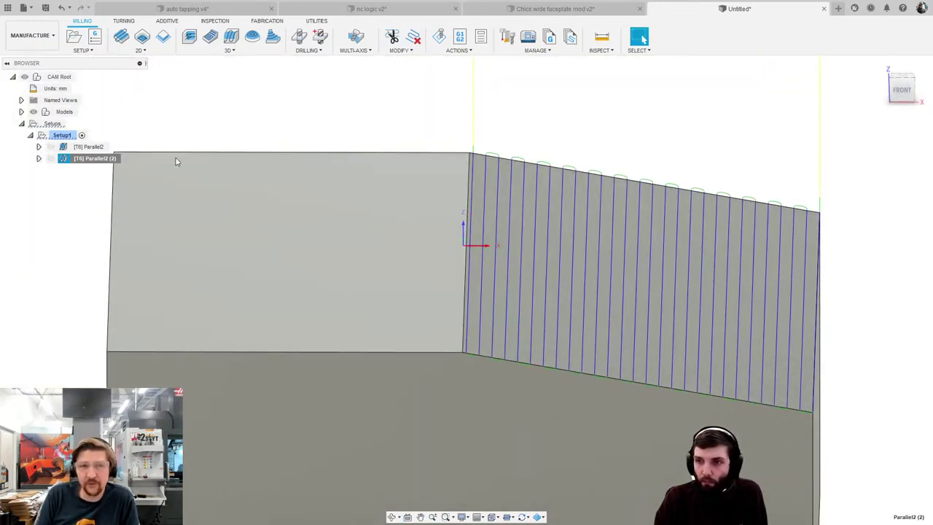
Change the cusp height in the stepover expression of Parallel2, on the flat top face, to 0.1.
left_click(94, 148)
left_click(91, 159)
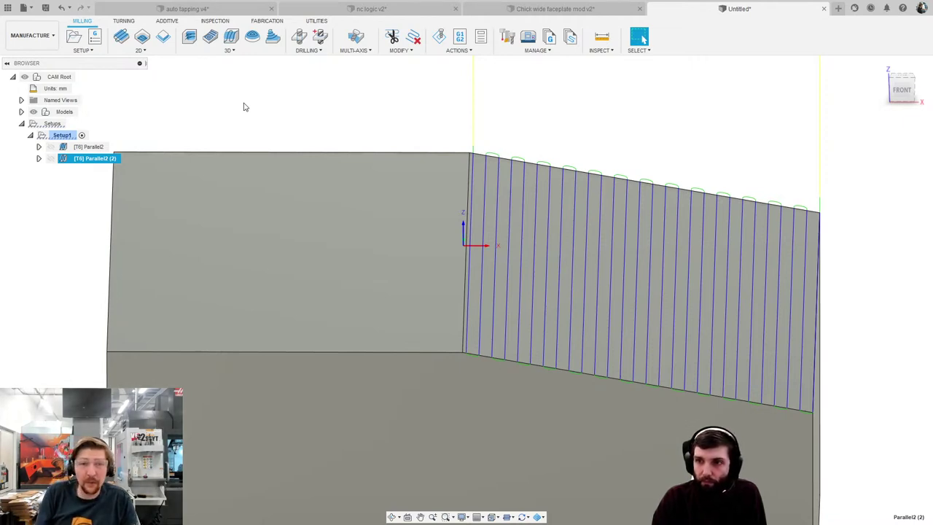
left_click(88, 146)
right_click(101, 147)
key("Escape")
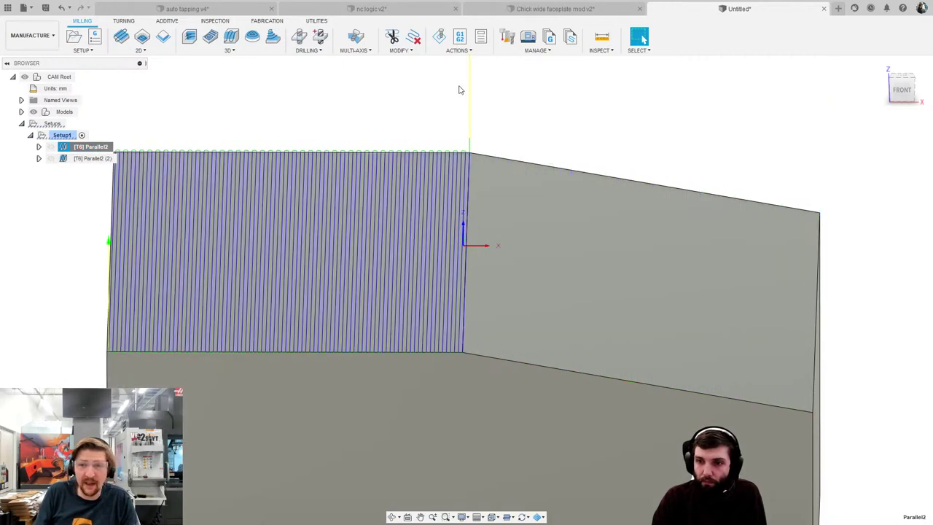
left_click(869, 134)
double_click(892, 251)
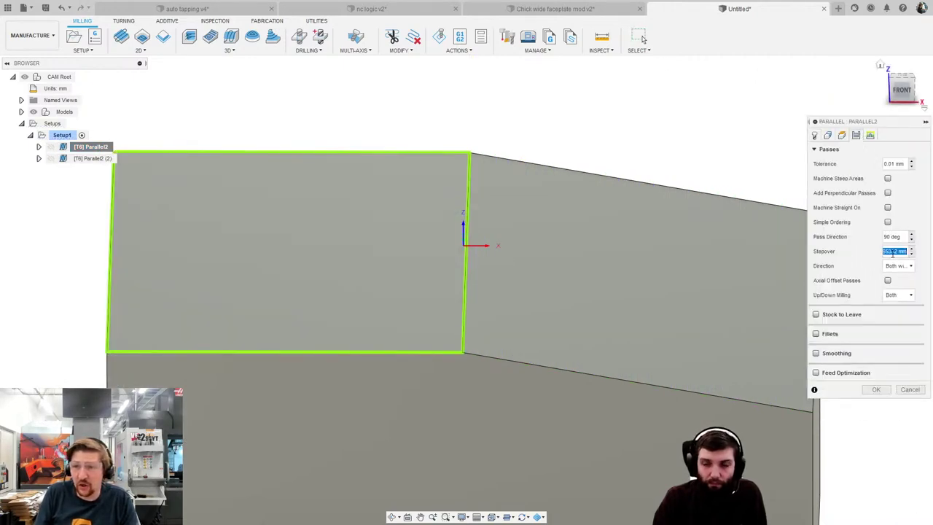
right_click(892, 252)
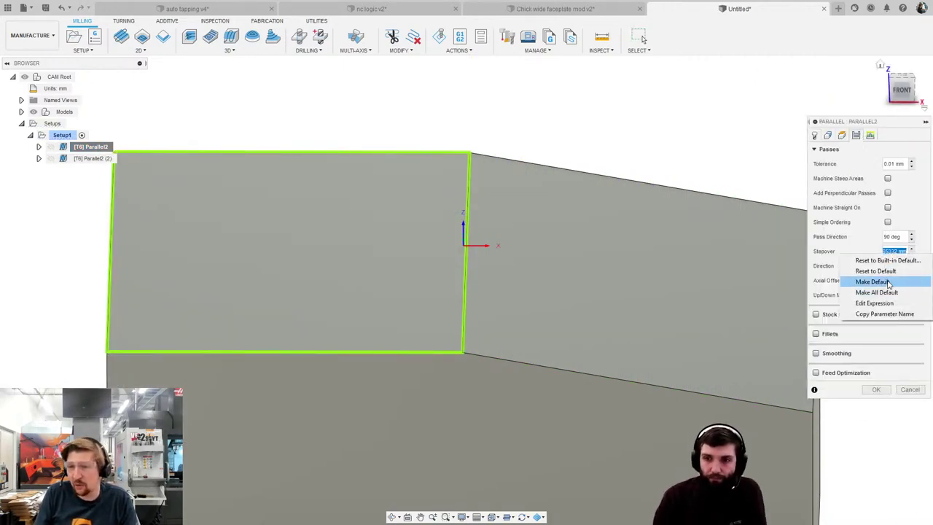
left_click(888, 282)
right_click(893, 250)
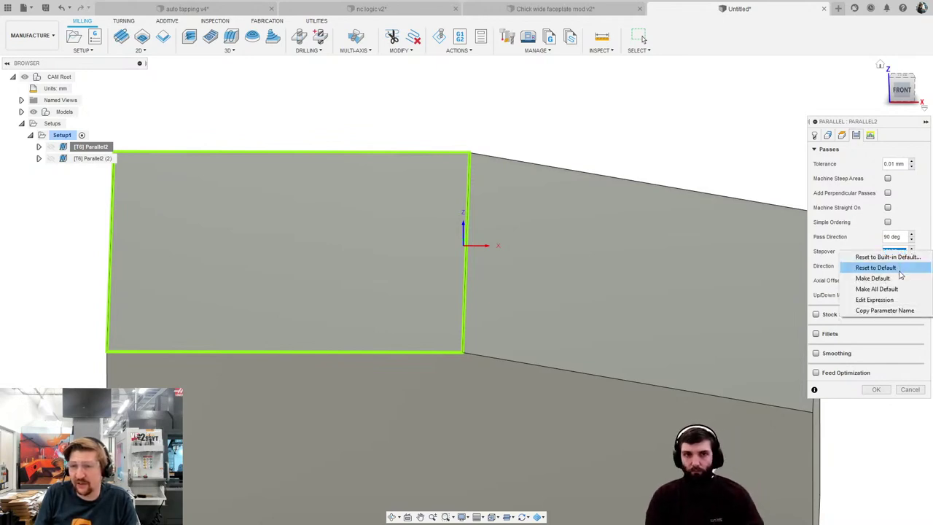
left_click(897, 301)
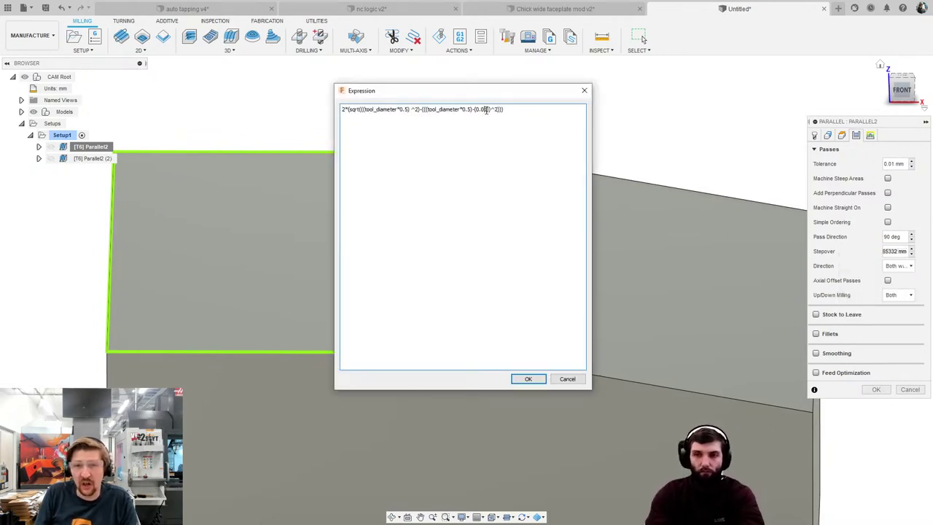
key("BackSpace")
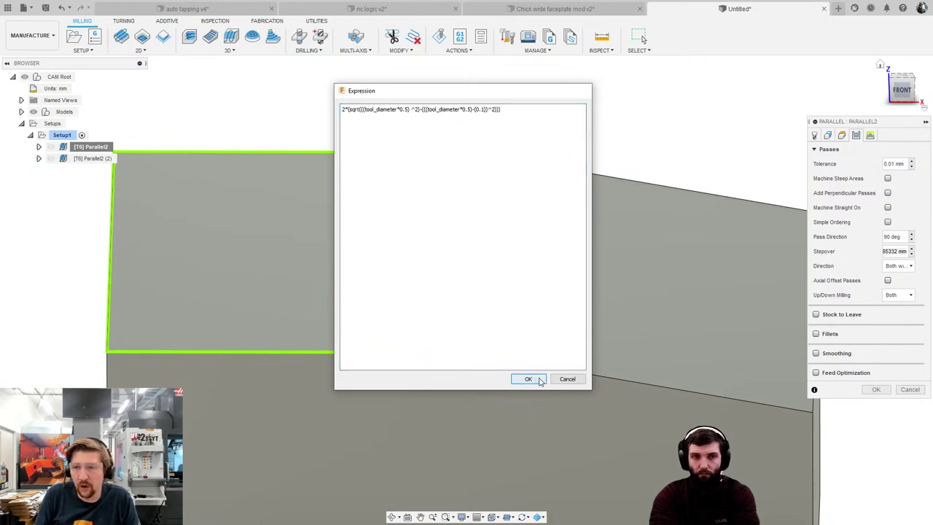
left_click(528, 378)
Make Parallel2's stepover expression the default for new operations and regenerate the toolpath.
right_click(890, 251)
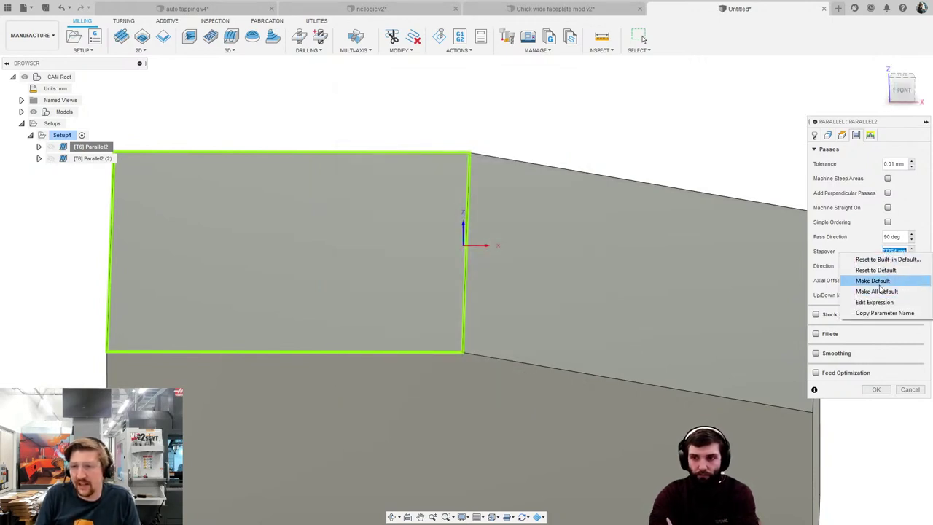
left_click(878, 280)
left_click(876, 389)
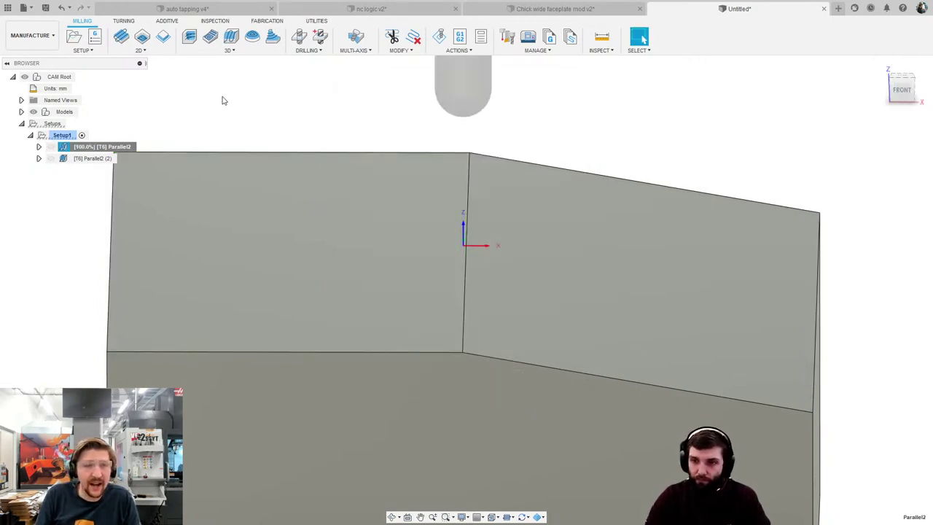
Start a new 3D Parallel operation and assign the 6 mm ball end mill, tool 29, from the HAAS VF2 25-01-2021 library.
left_click(220, 50)
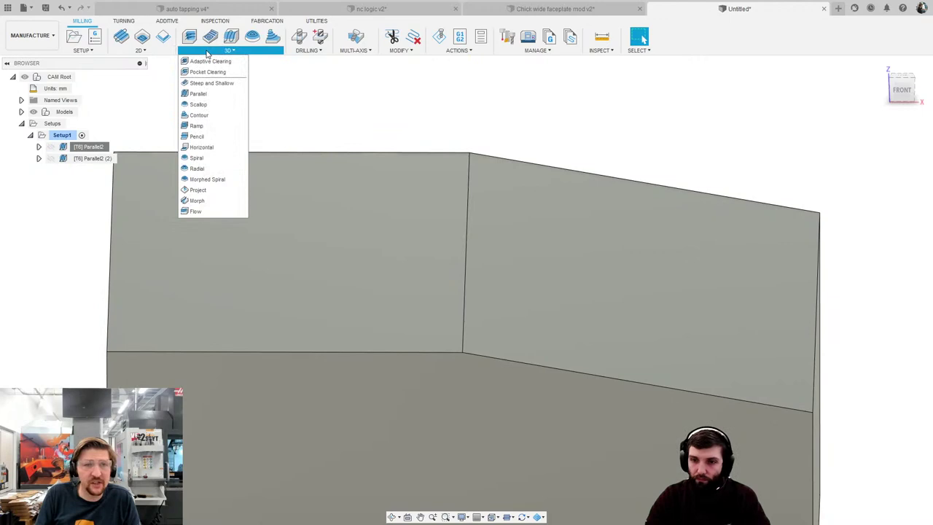
left_click(199, 93)
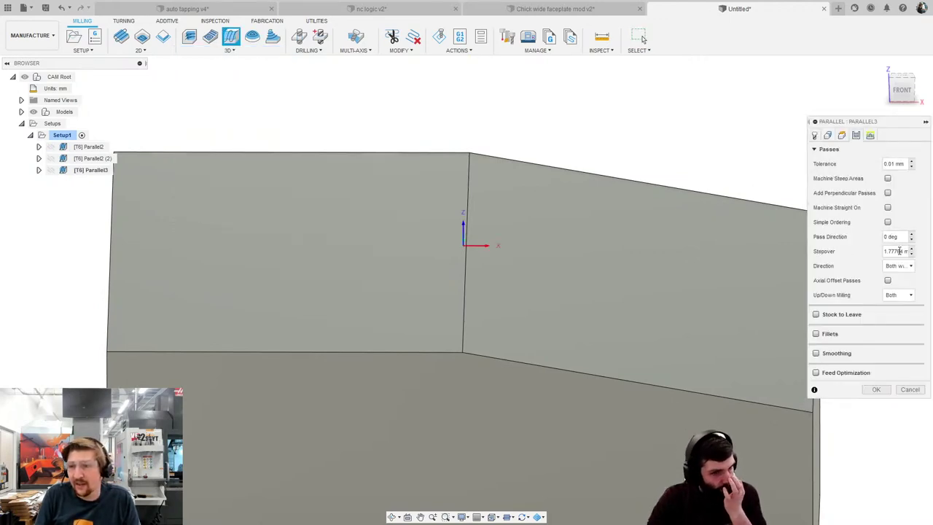
double_click(900, 251)
left_click(814, 136)
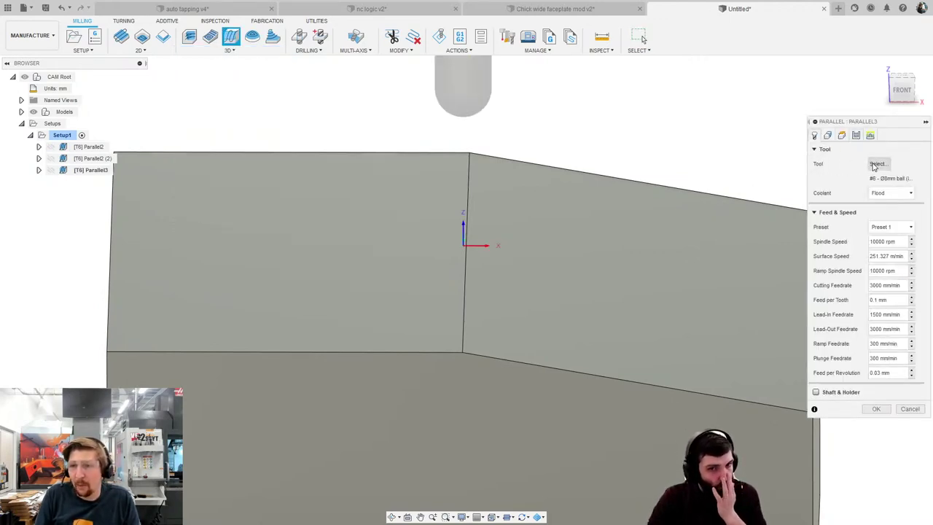
left_click(876, 163)
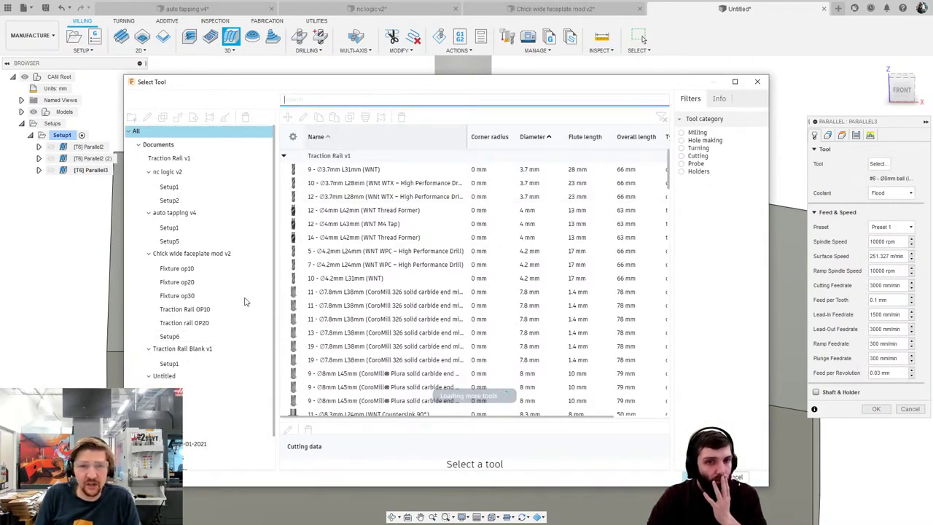
left_click(189, 443)
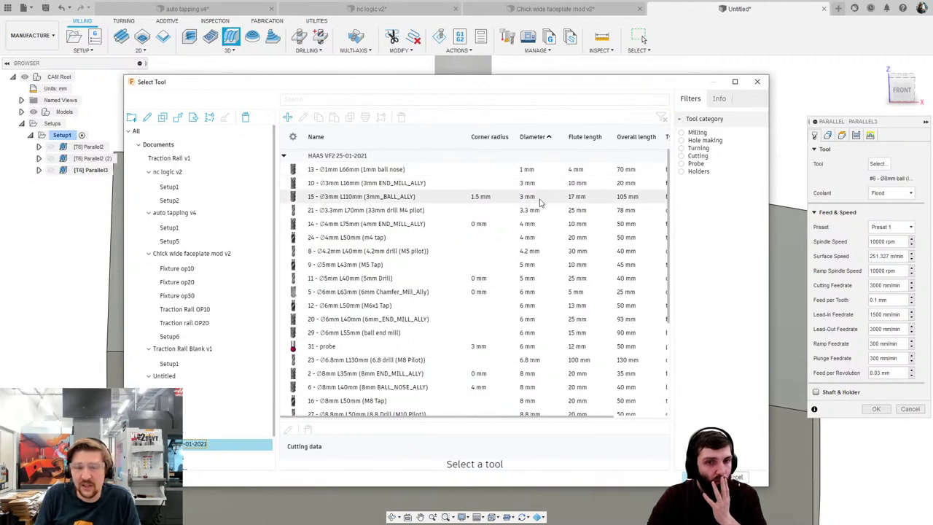
left_click(681, 132)
left_click(682, 200)
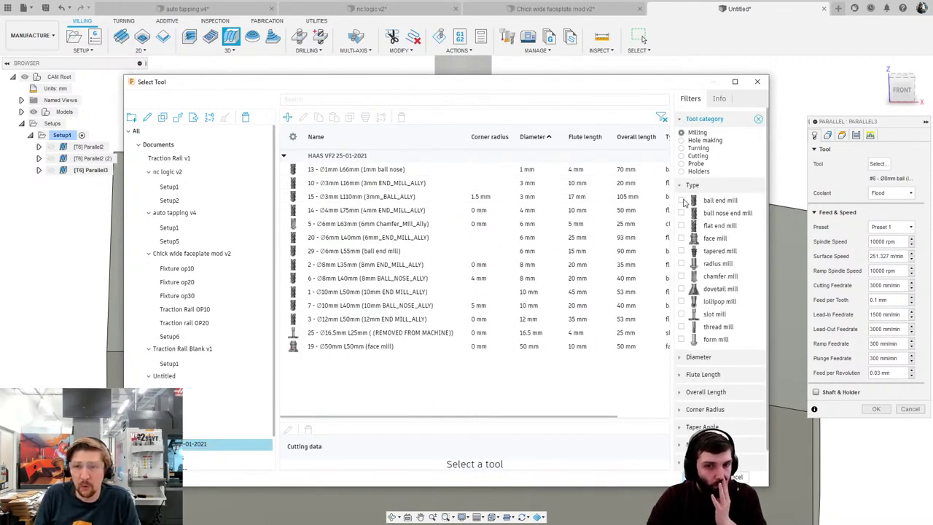
double_click(534, 199)
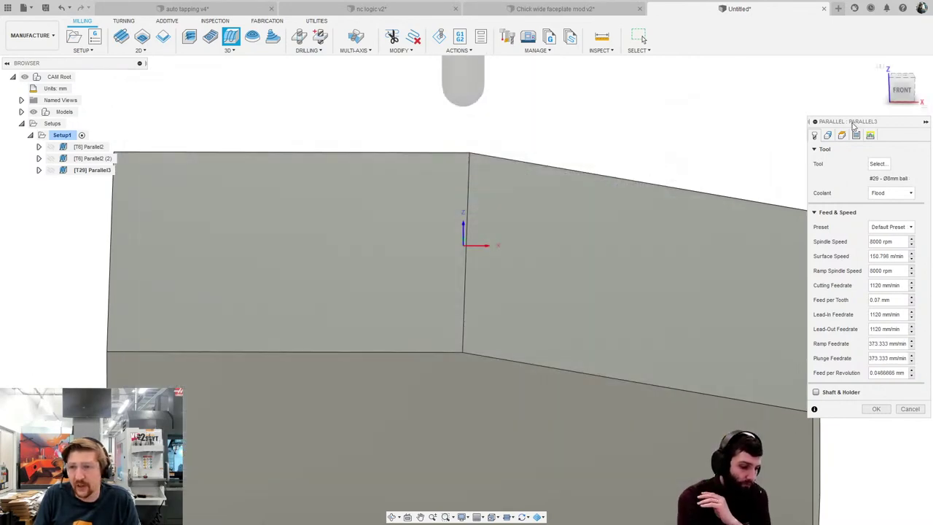
Check the default stepover in the new Parallel operation's passes and generate the toolpath.
left_click(855, 135)
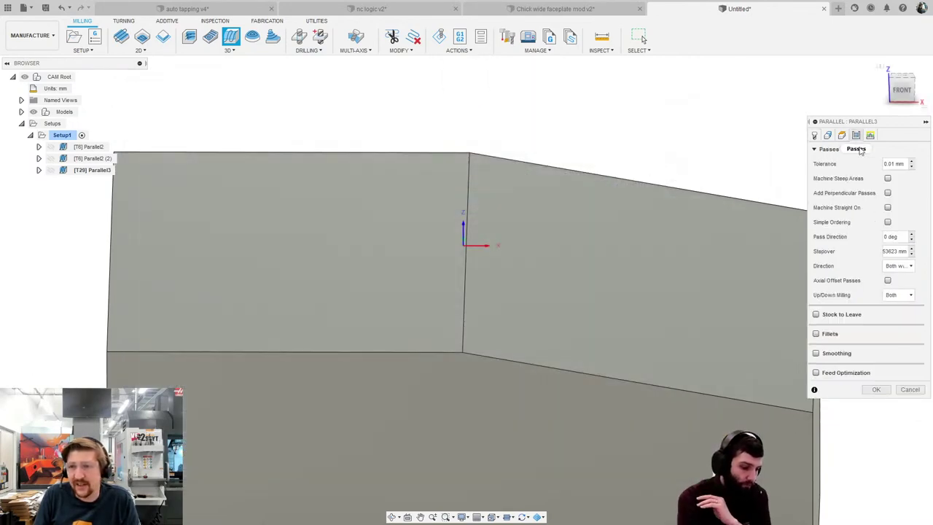
double_click(895, 252)
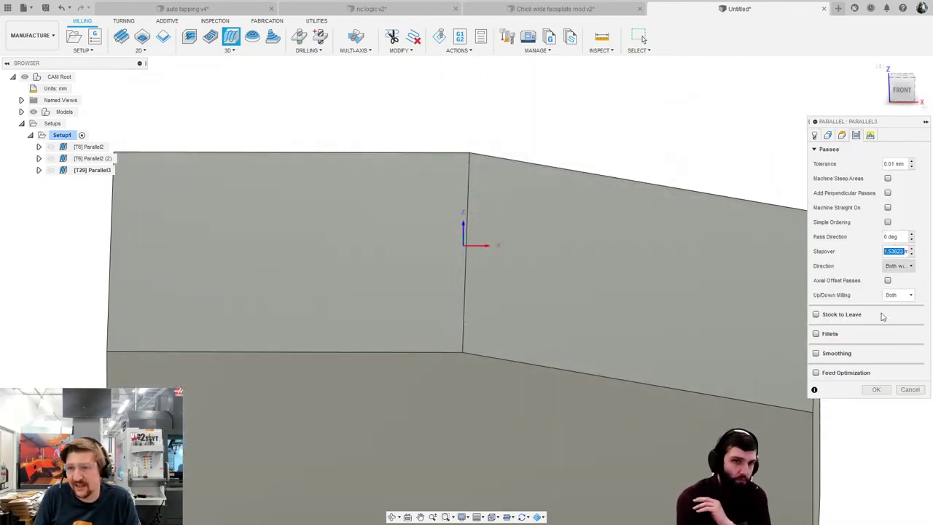
left_click(876, 389)
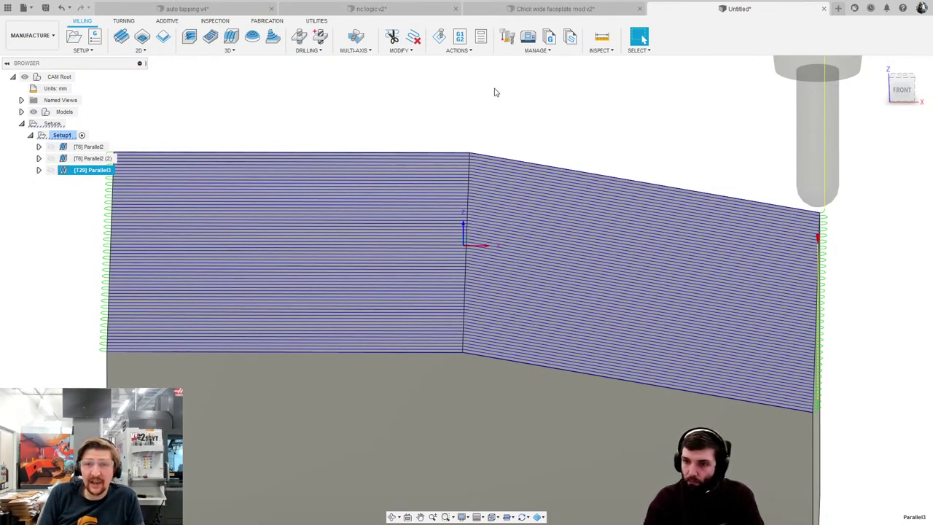
Examine the export and import options for the manufacturing defaults without saving a defaults file.
left_click(530, 53)
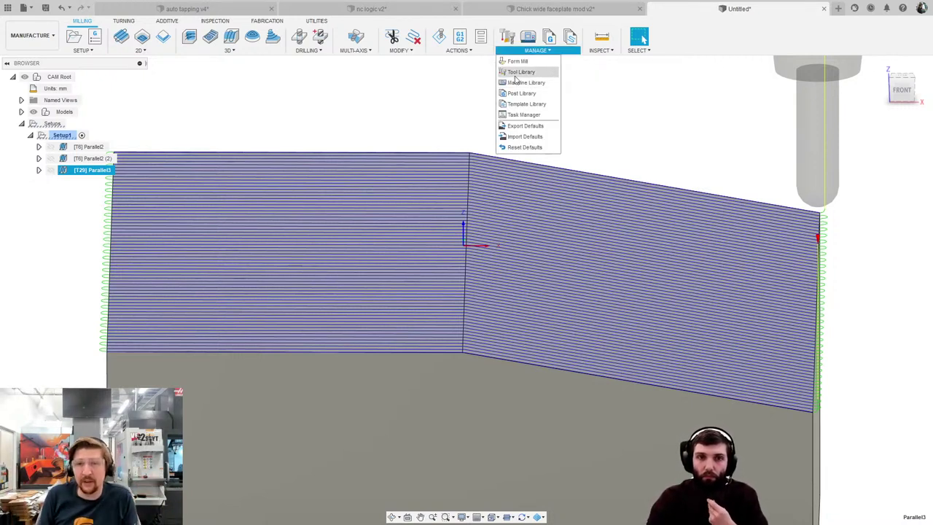
left_click(521, 128)
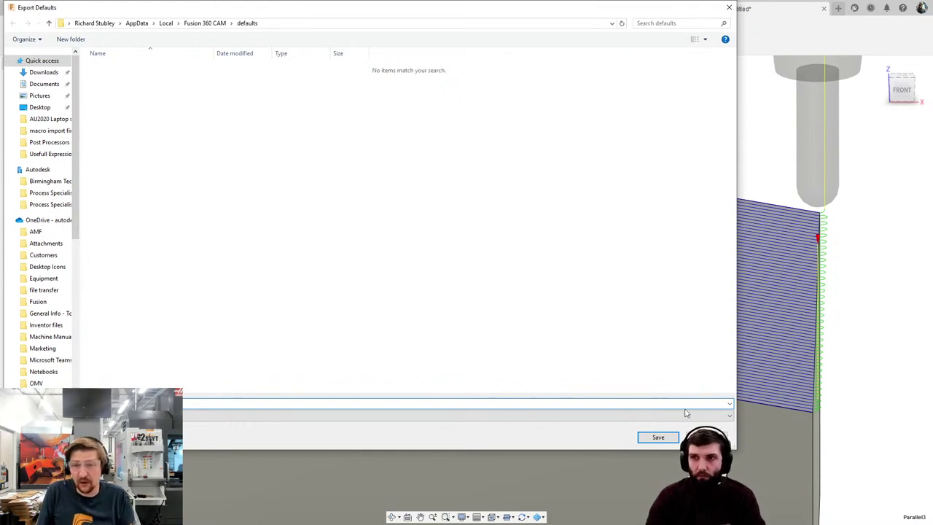
left_click(706, 438)
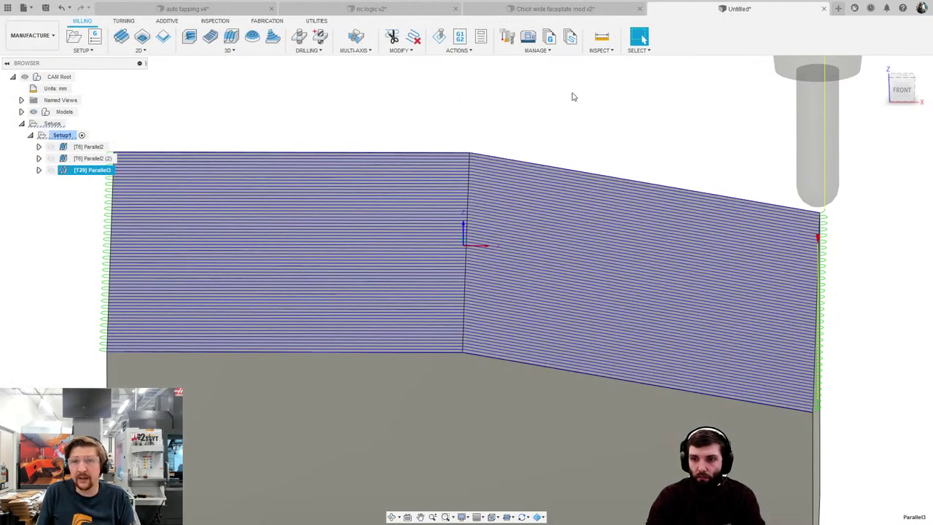
left_click(534, 50)
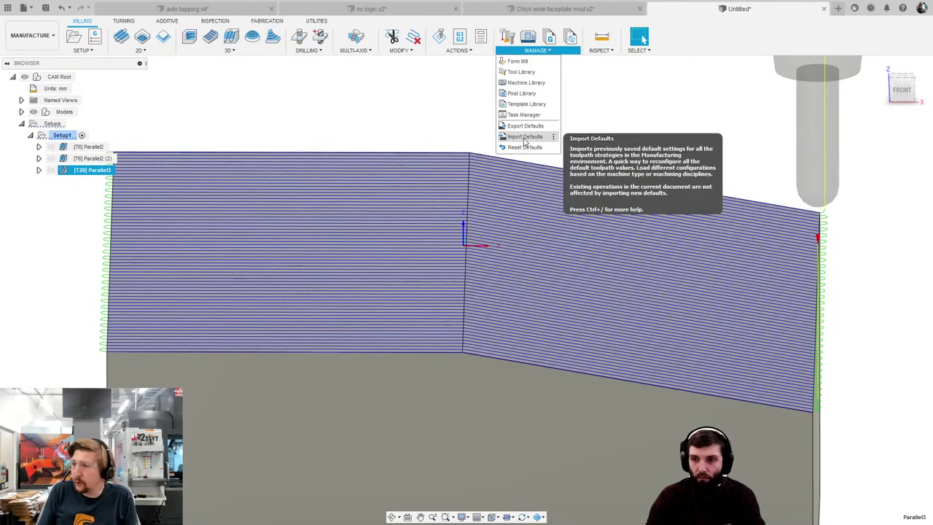
left_click(604, 99)
scroll(347, 123, "down", 2)
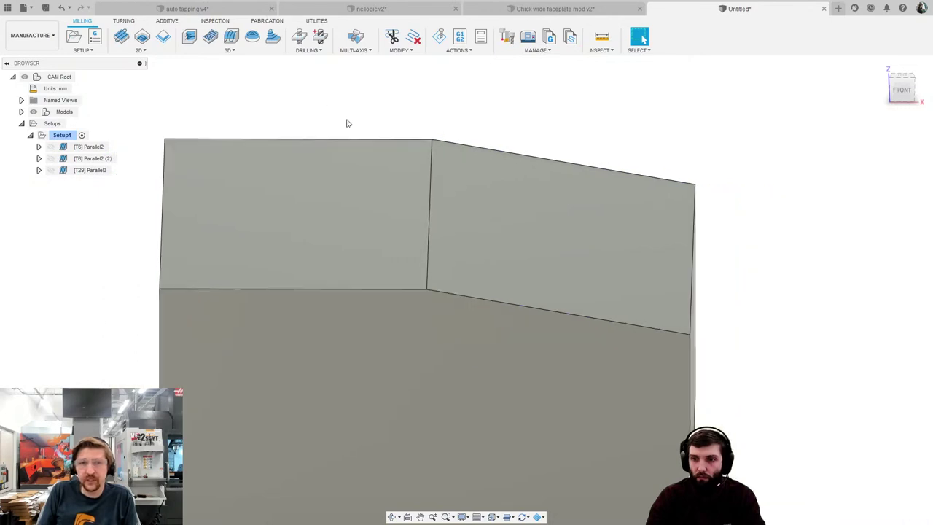
Switch to the auto tapping v4 document and inspect the template storage options for the M4 Auto Drill and Auto Tap operations.
left_click(243, 11)
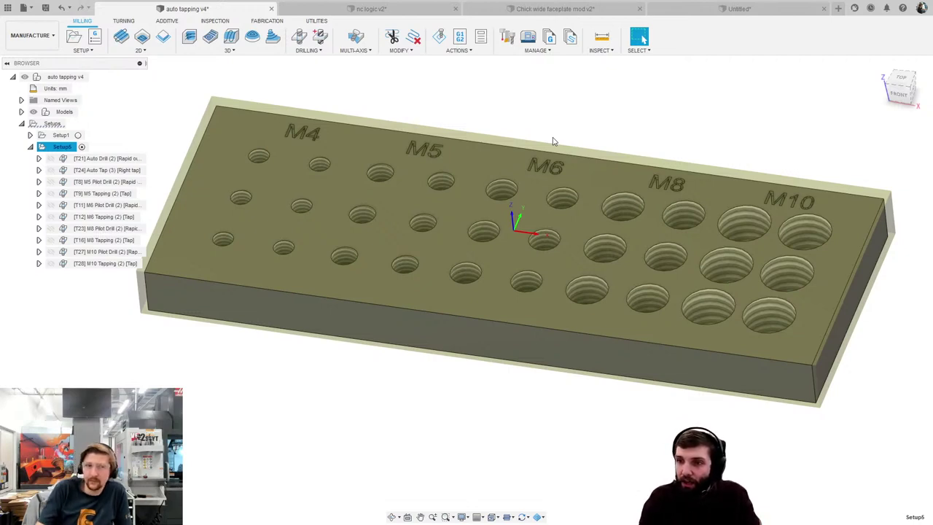
left_click(93, 182)
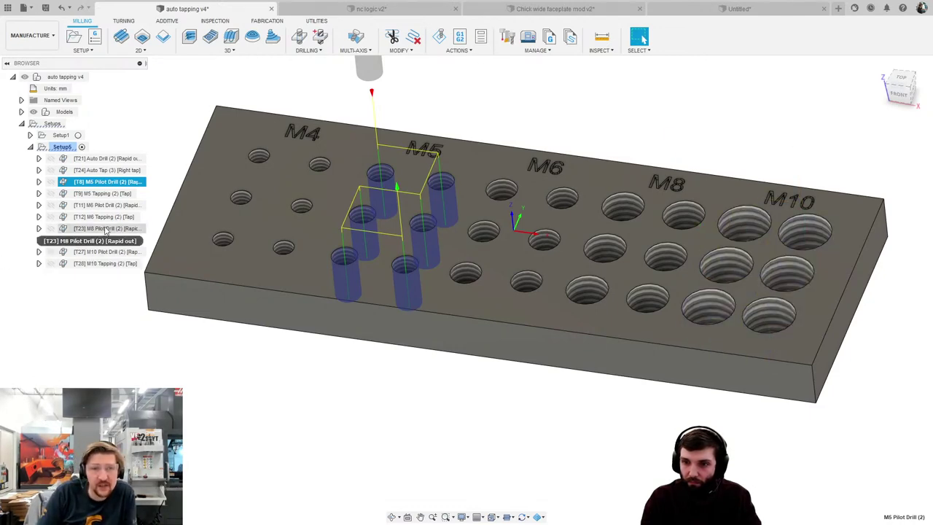
left_click(102, 159)
left_click(102, 171, "shift")
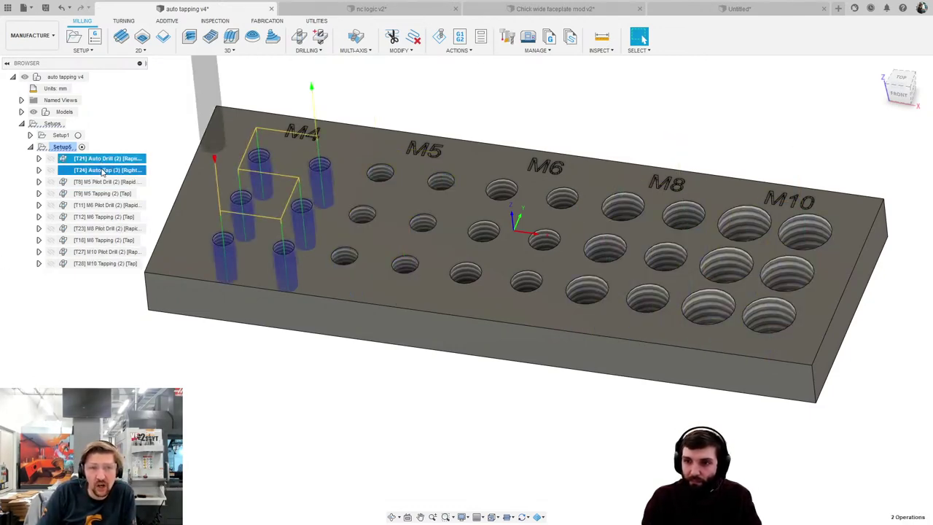
right_click(106, 160)
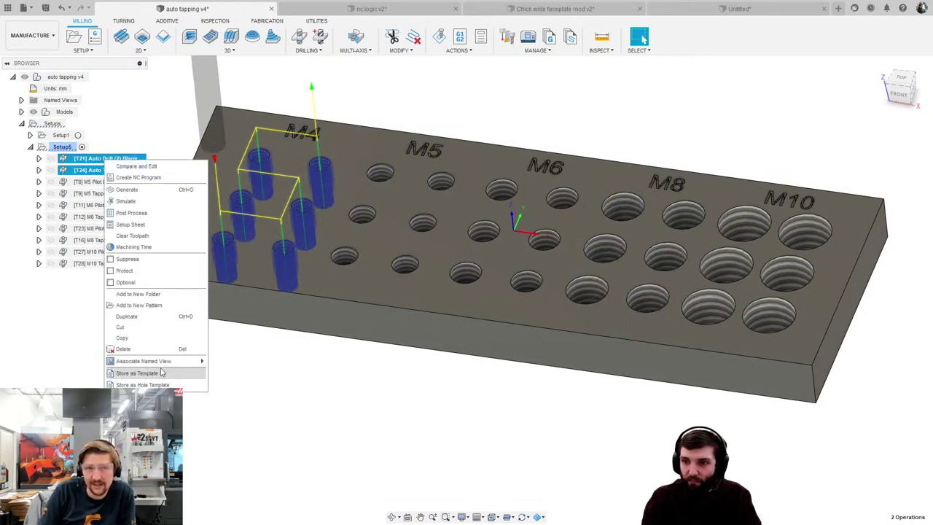
key("Escape")
Start a new Drill operation in Setup5 and assign the 12 mm spot drill, tool 18, from the HAAS VF2 25-01-2021 library.
left_click(307, 50)
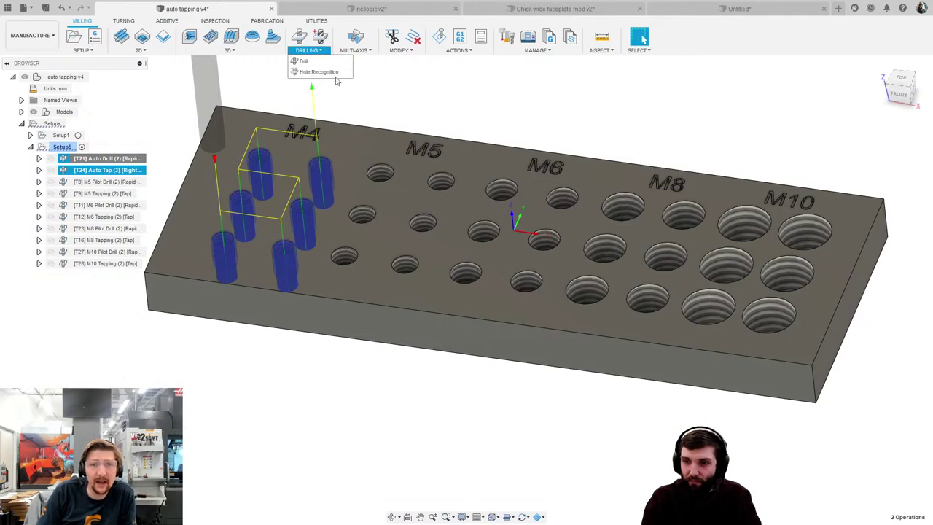
left_click(304, 60)
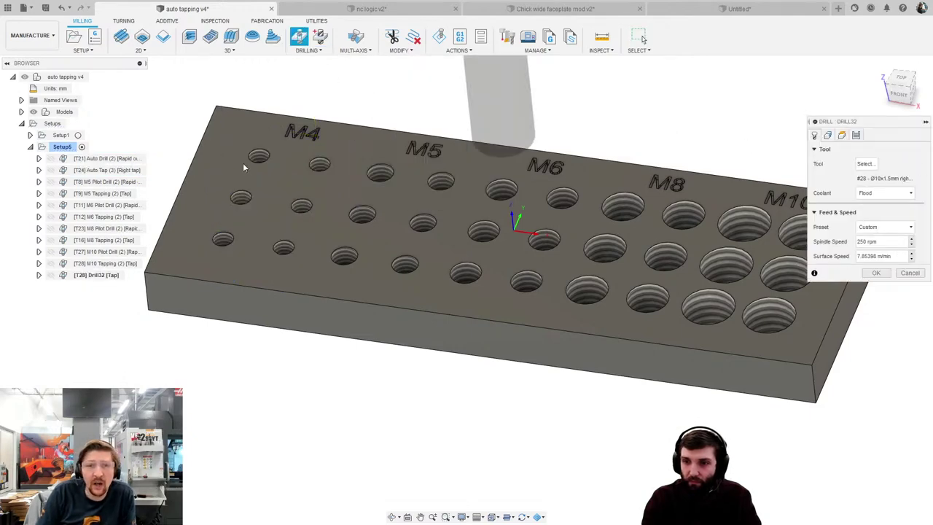
left_click(864, 163)
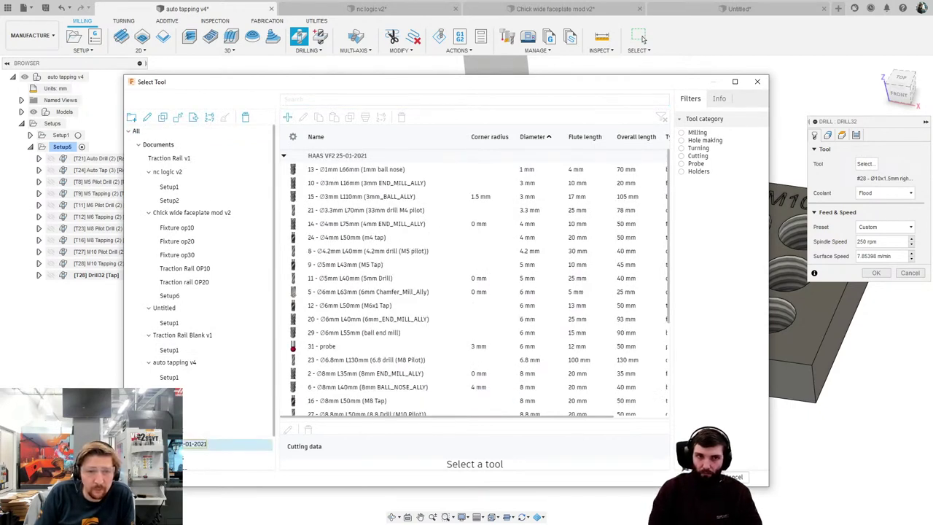
left_click(681, 140)
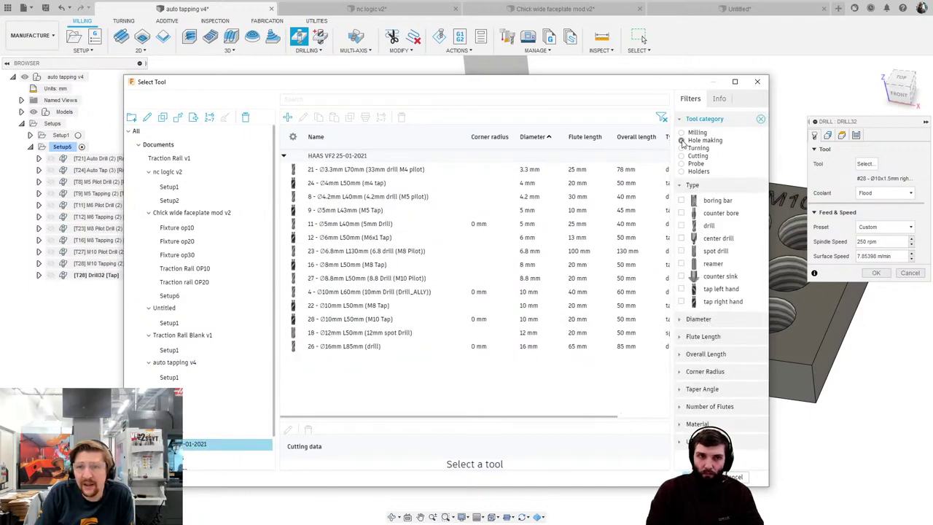
left_click(681, 250)
left_click(373, 172)
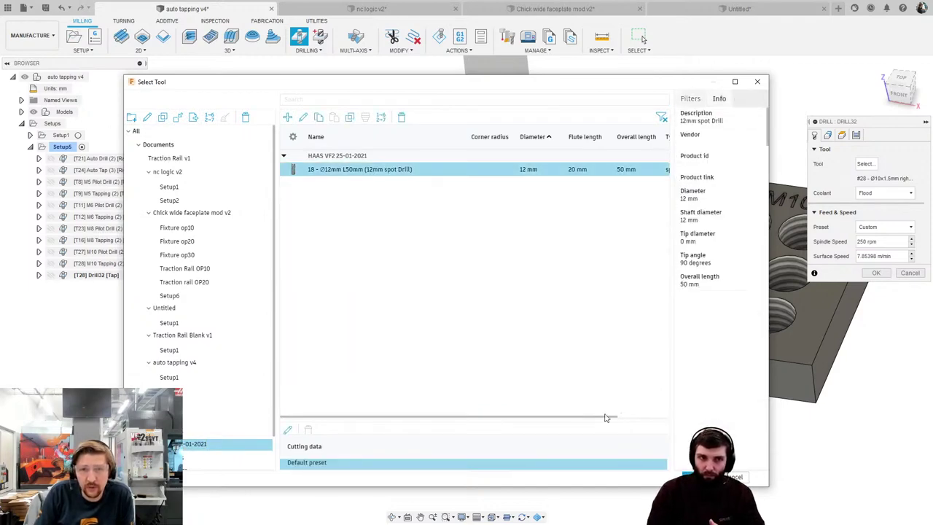
key("Return")
Set the spot drill operation's hole mode to Diameter range.
left_click(833, 131)
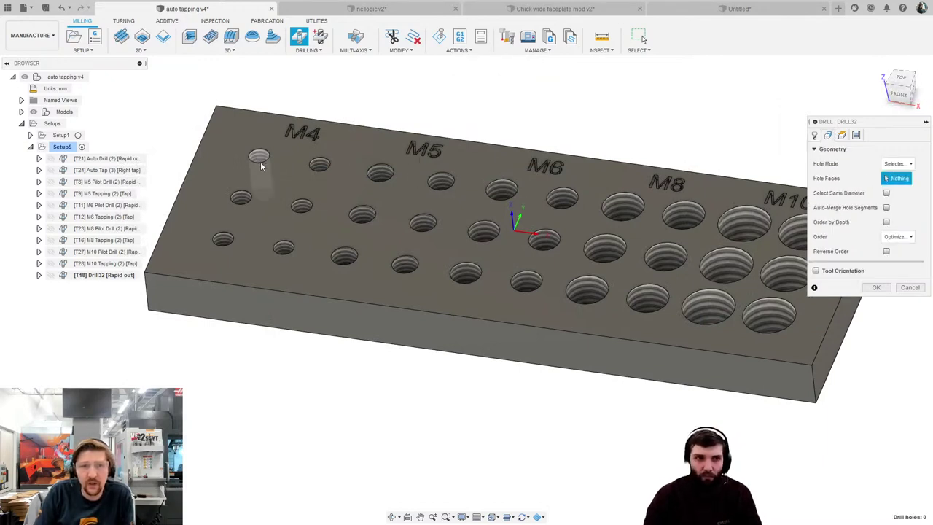
left_click(894, 163)
left_click(899, 198)
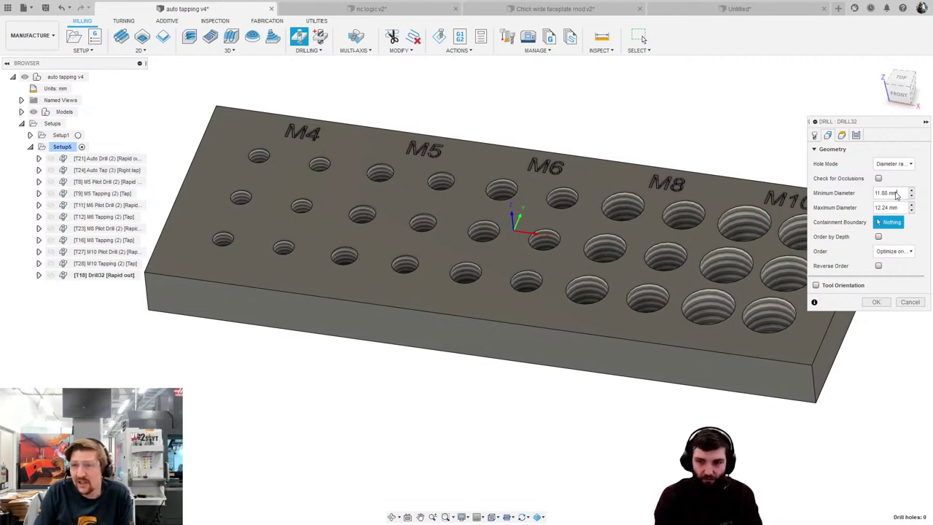
Replace the tool diameter in the minimum hole diameter expression with 4 so that it reads 4*0.99.
left_click(885, 193)
right_click(881, 193)
left_click(882, 243)
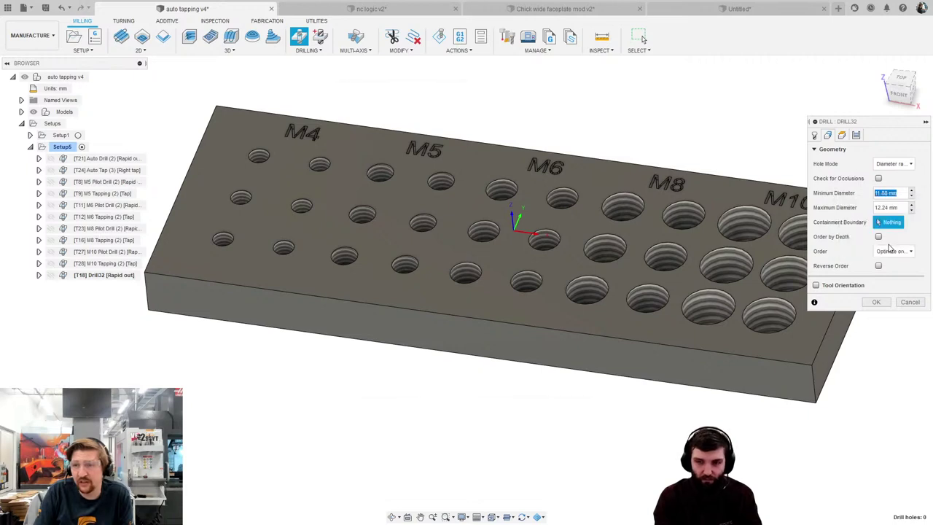
left_click_drag(371, 110, 313, 113)
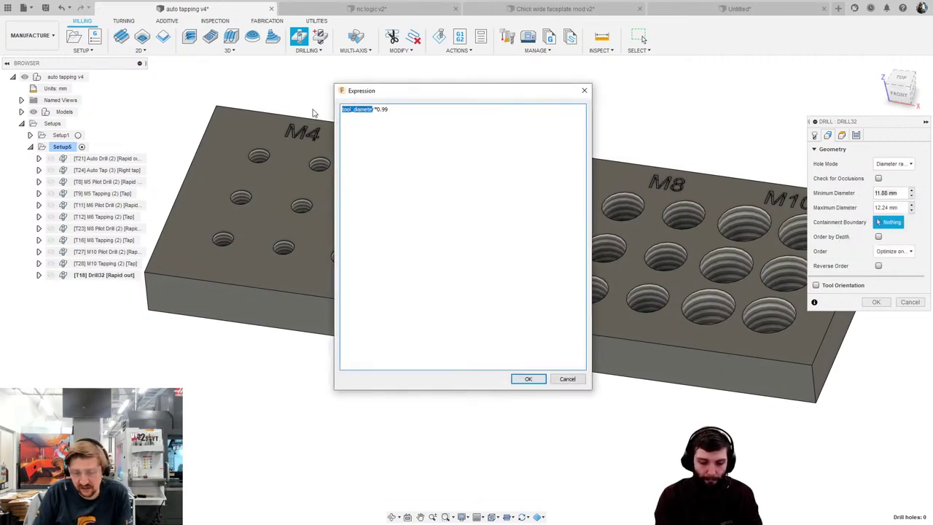
type("4")
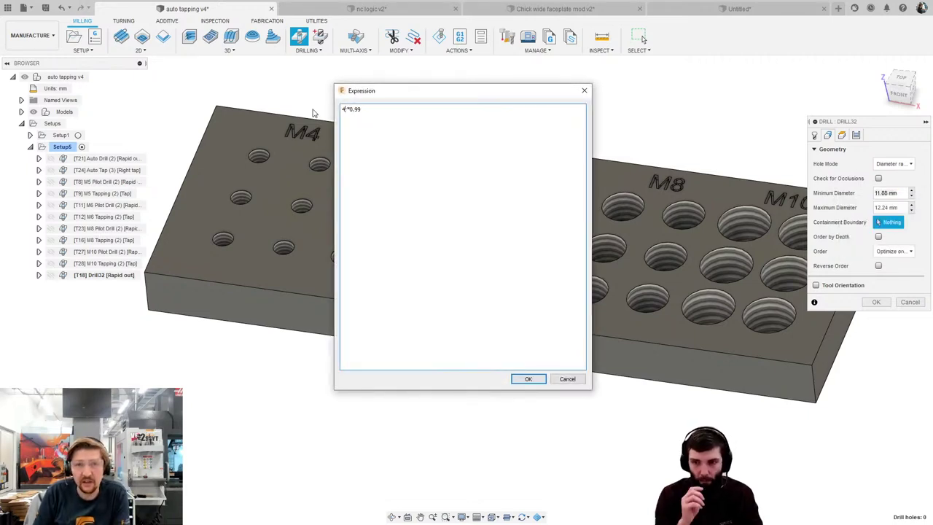
left_click(528, 378)
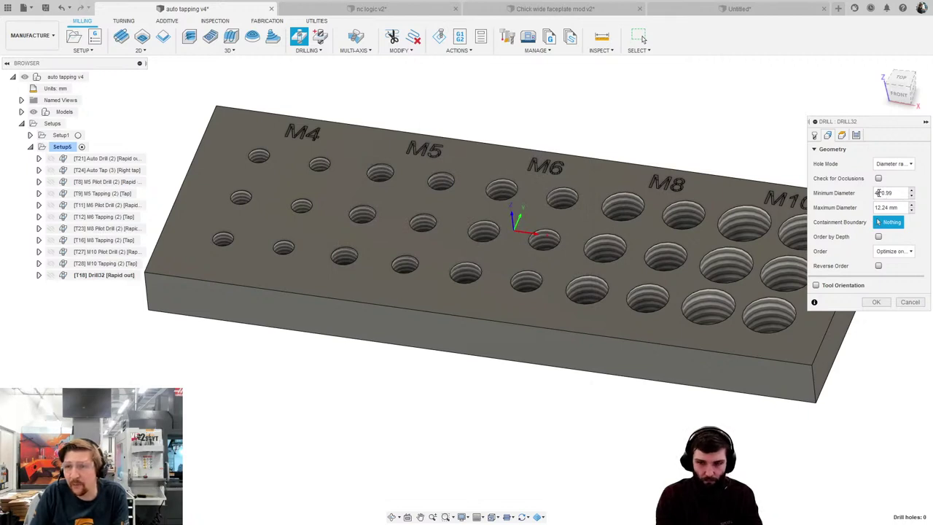
right_click(879, 193)
left_click(874, 242)
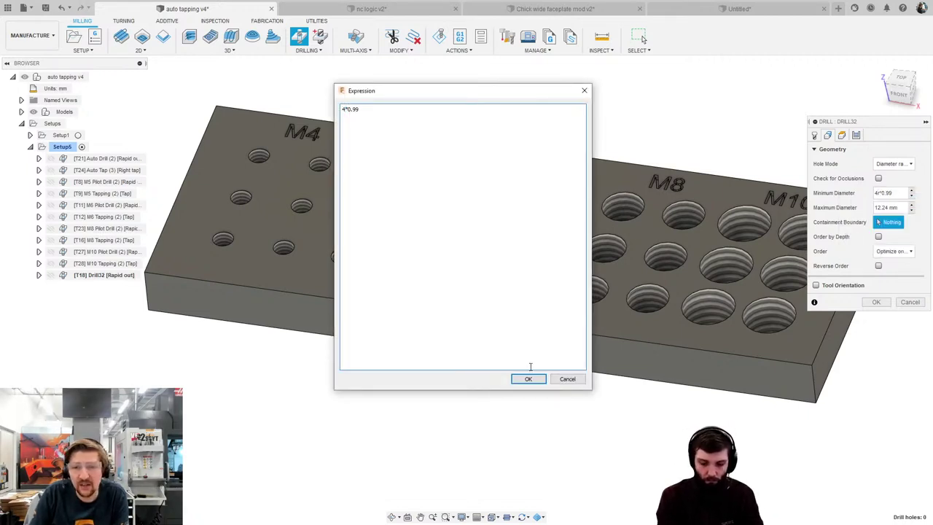
left_click(529, 376)
Replace the spot drill operation's maximum hole diameter expression with 4*1.01.
right_click(885, 208)
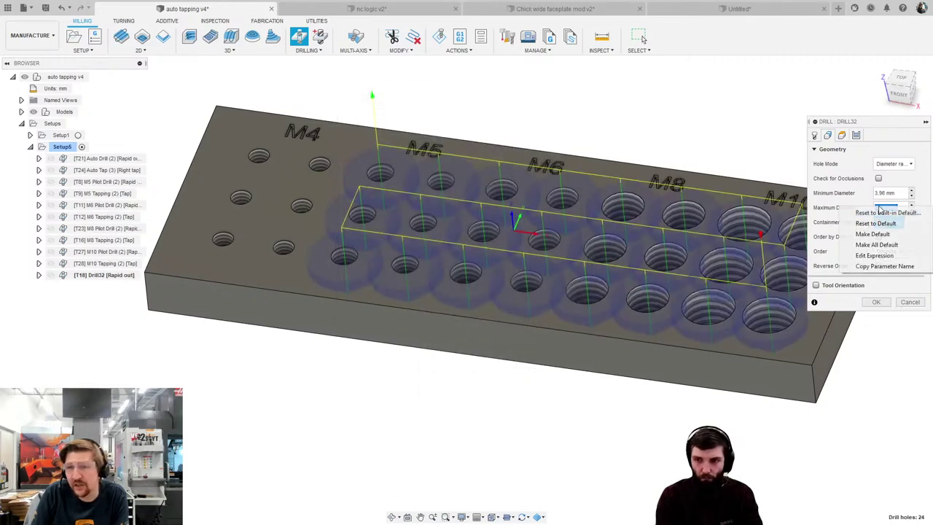
left_click(867, 247)
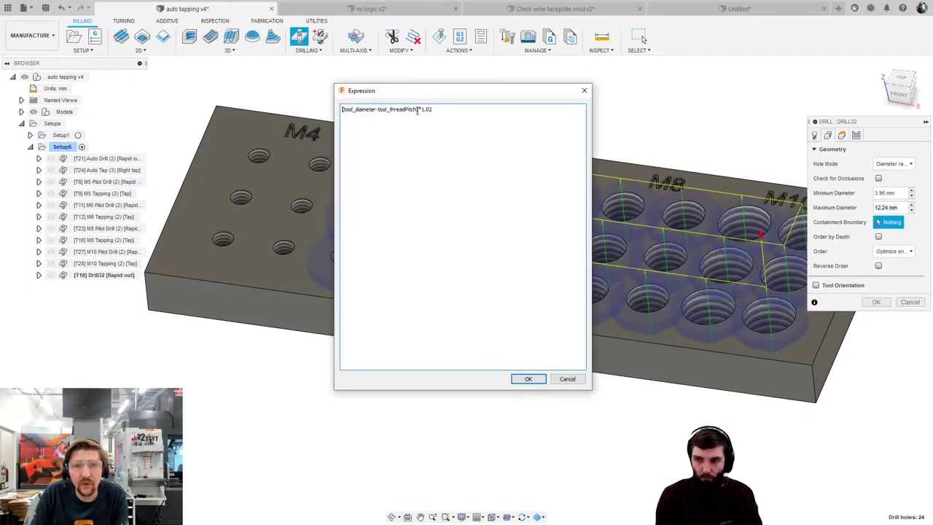
mouse_move(418, 109)
left_mouse_down()
mouse_move(358, 109)
mouse_move(432, 109)
left_mouse_up()
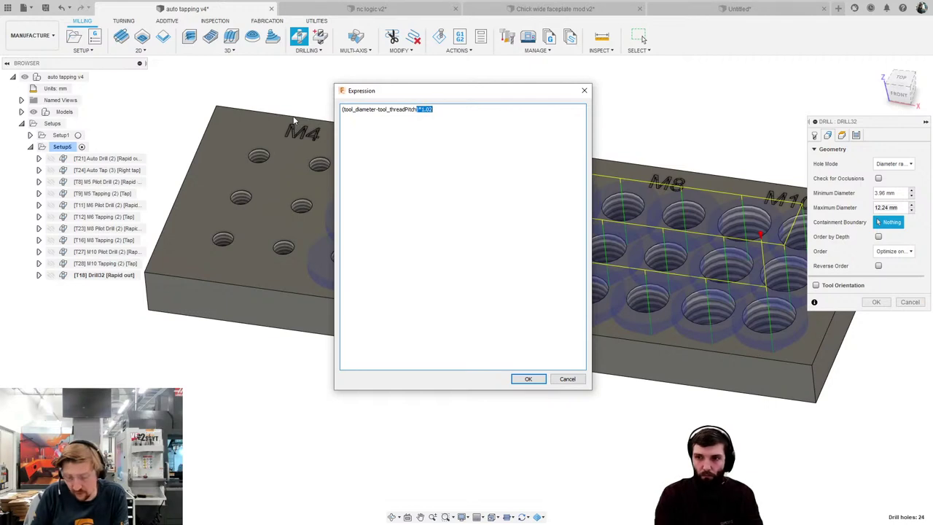
key("BackSpace")
key("BackSpace")
key("BackSpace")
key("BackSpace")
key("BackSpace")
key("BackSpace")
key("BackSpace")
key("BackSpace")
key("BackSpace")
key("BackSpace")
key("BackSpace")
key("BackSpace")
key("BackSpace")
key("BackSpace")
key("BackSpace")
key("BackSpace")
key("BackSpace")
key("BackSpace")
key("BackSpace")
key("BackSpace")
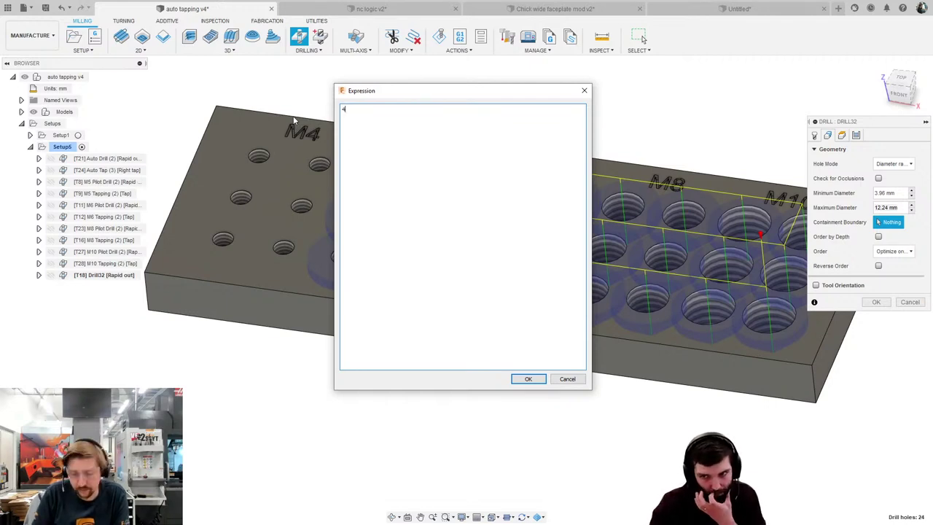
type("*1.")
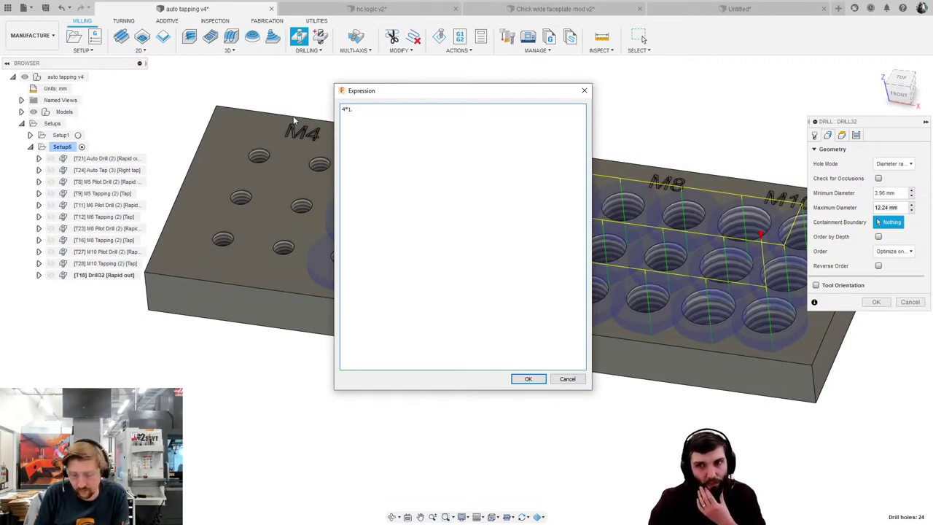
type("01")
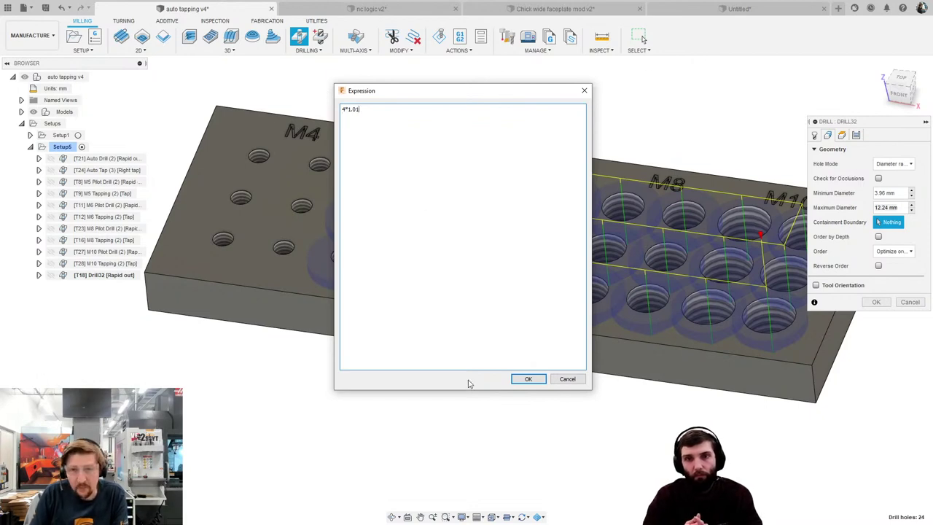
left_click(528, 378)
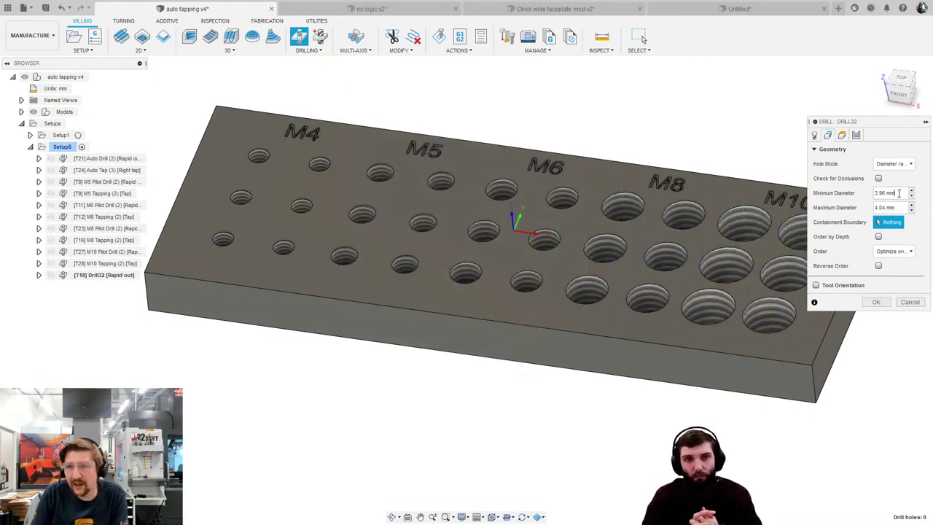
Set the spot drill operation's minimum hole diameter to 3.2 mm and create the operation.
left_click_drag(898, 193, 870, 193)
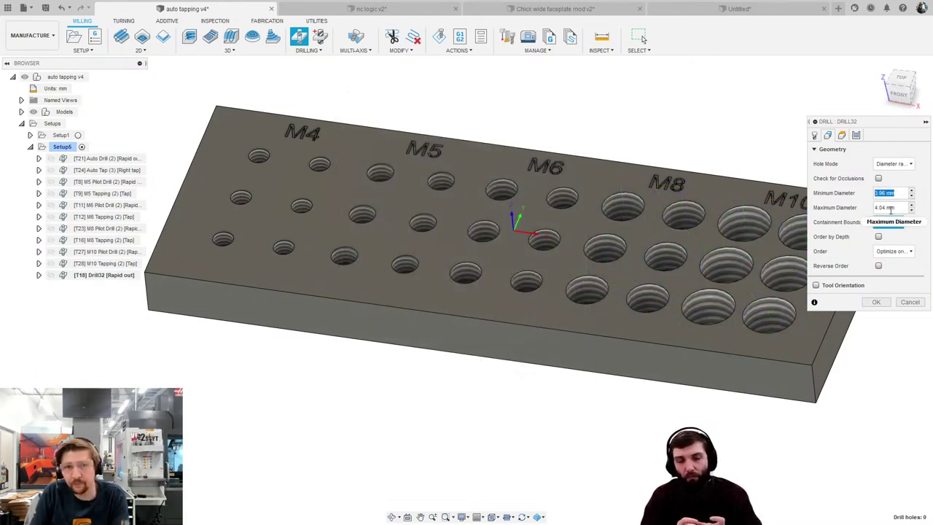
type("3.2")
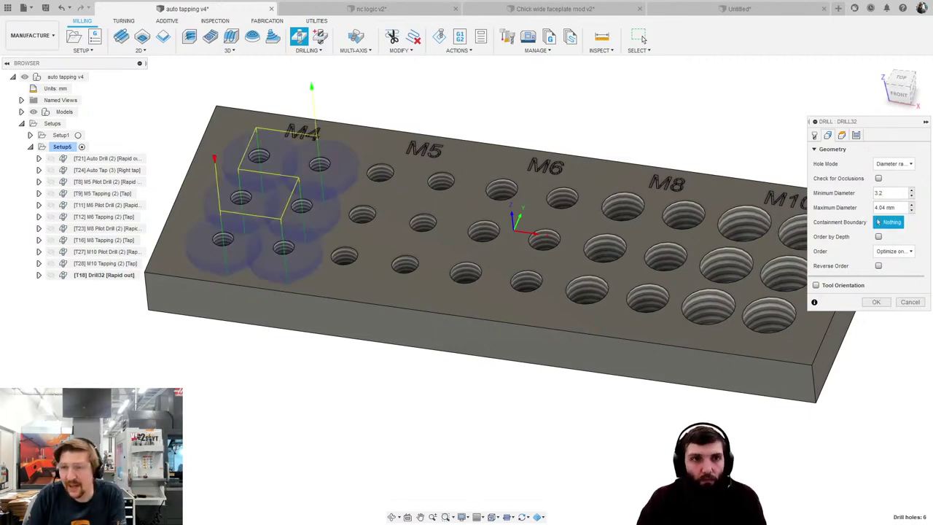
double_click(889, 207)
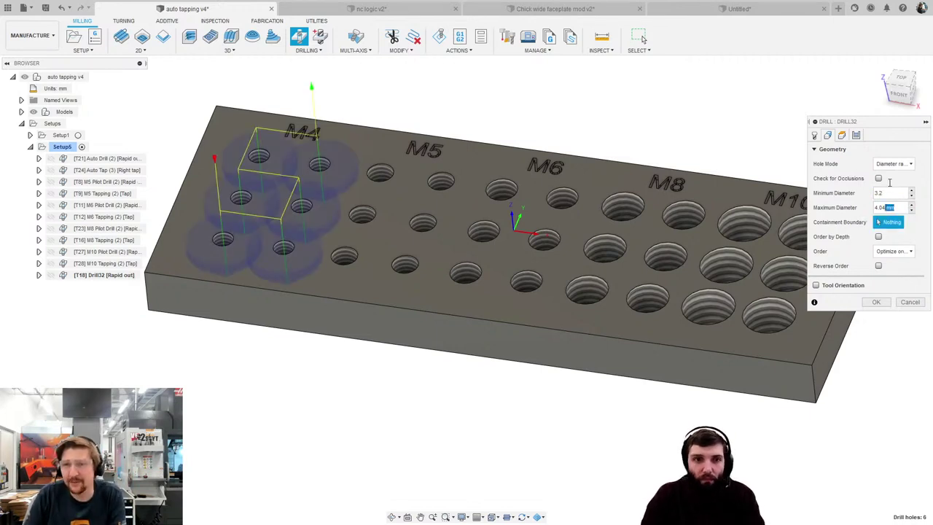
scroll(411, 189, "up", 2)
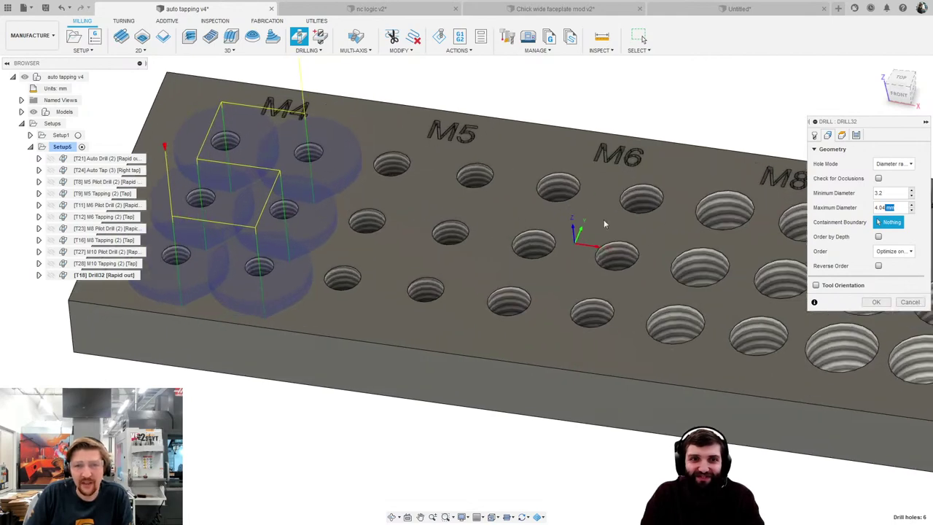
left_click(877, 302)
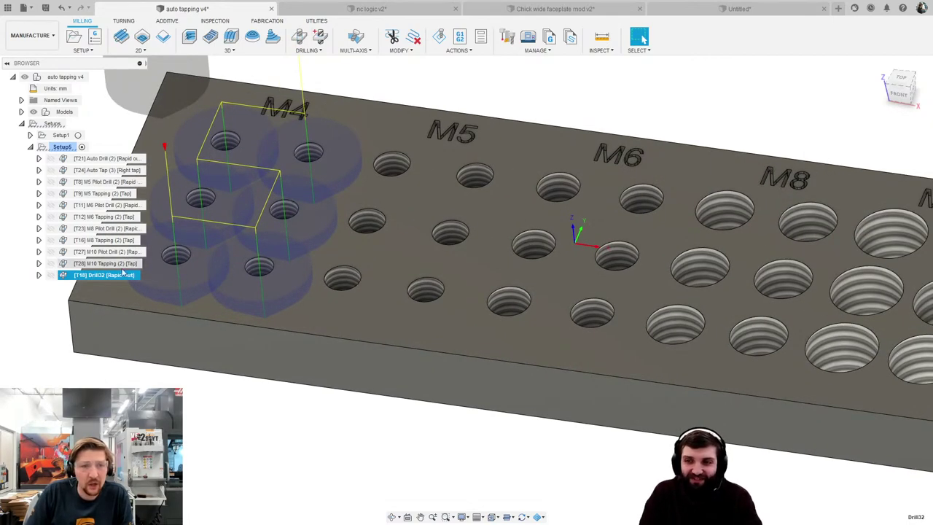
Move the spot drill operation to the start of Setup5 and select it together with the Auto Drill and Auto Tap operations.
left_click_drag(104, 275, 103, 156)
left_click(102, 158)
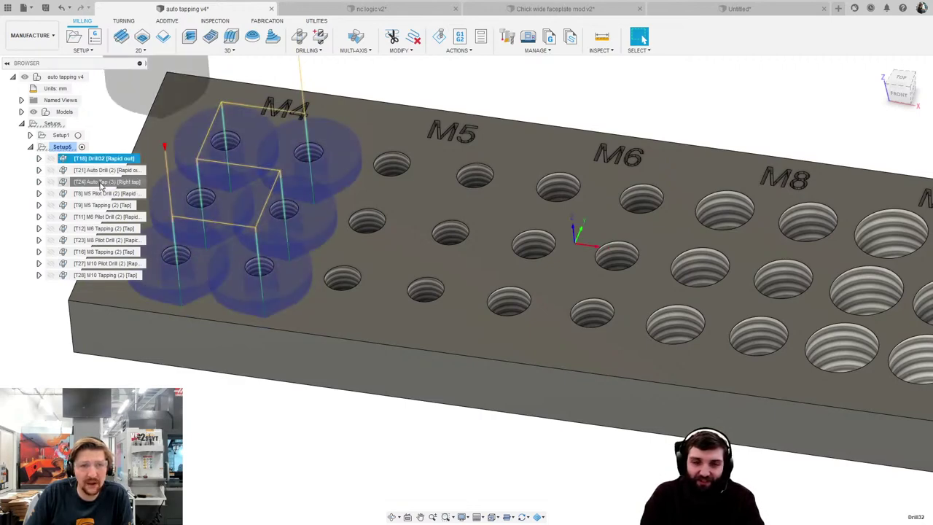
left_click(102, 181, "shift")
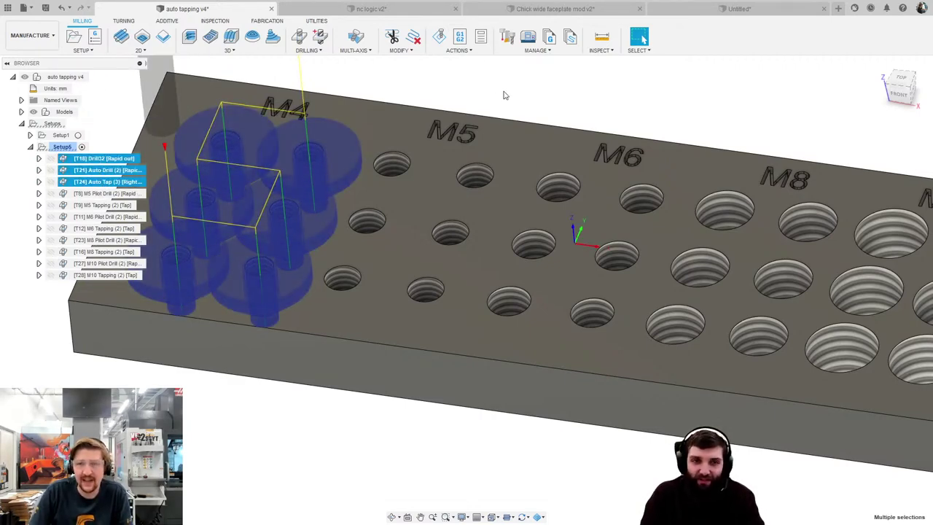
Clear the operation selection and preview the toolpath of the M5 Pilot Drill operation.
left_click(502, 92)
middle_click(522, 104)
middle_click(522, 105)
key("Escape")
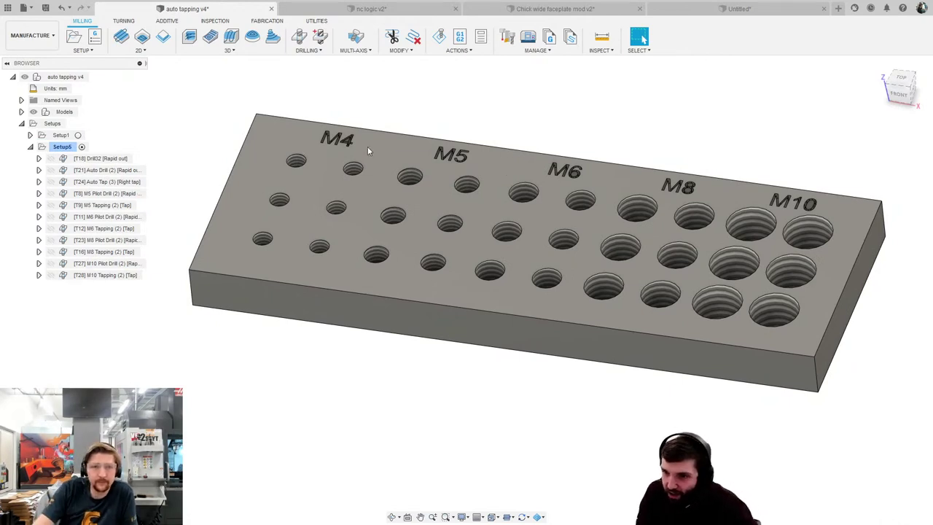
left_click(102, 193)
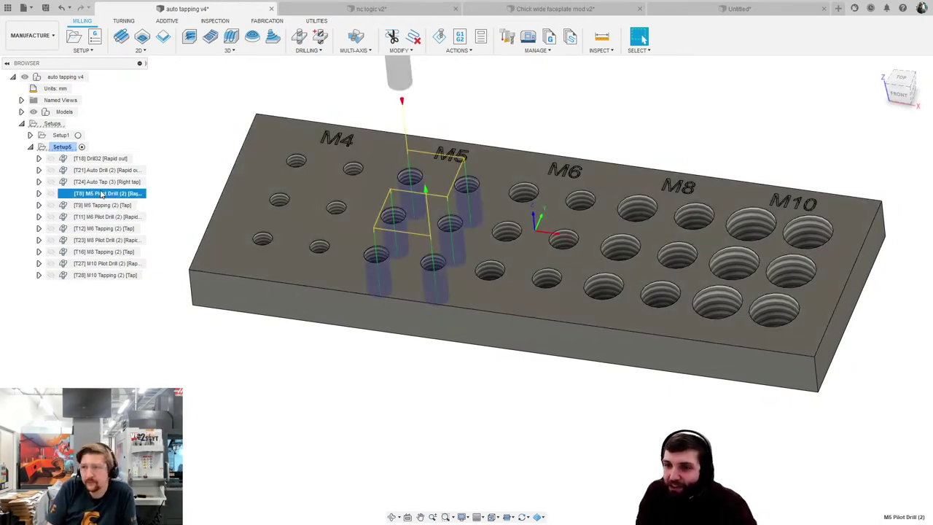